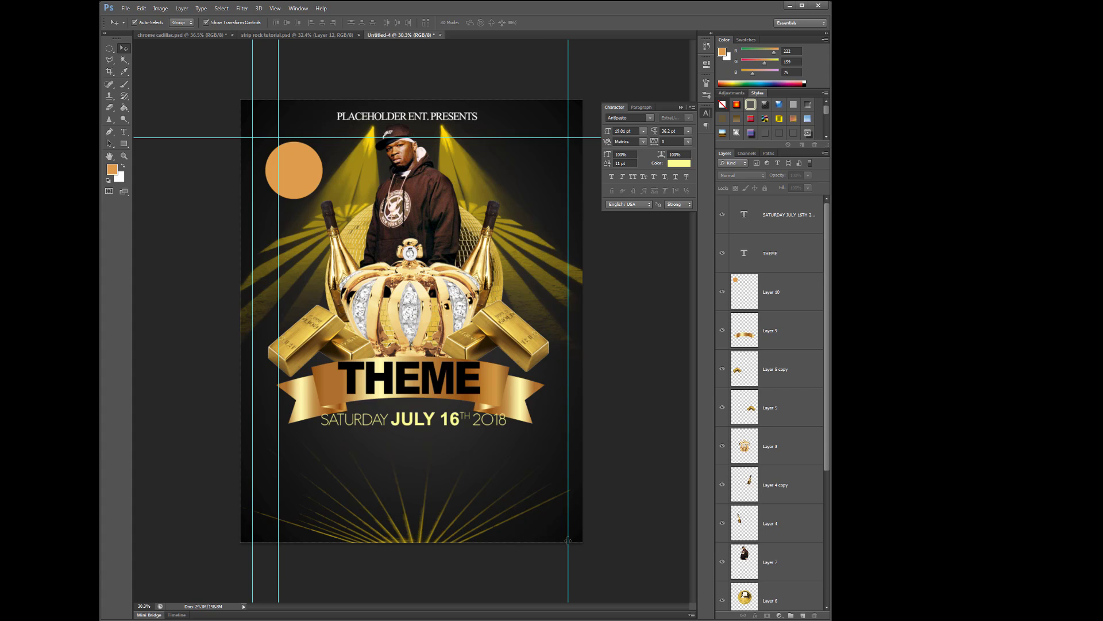
# Drag the two vertical guides and the horizontal guide off the flyer canvas
pyautogui.moveTo(278, 490); pyautogui.dragTo(124, 477)
pyautogui.moveTo(254, 519); pyautogui.dragTo(121, 507)
pyautogui.moveTo(325, 139); pyautogui.dragTo(397, 596)
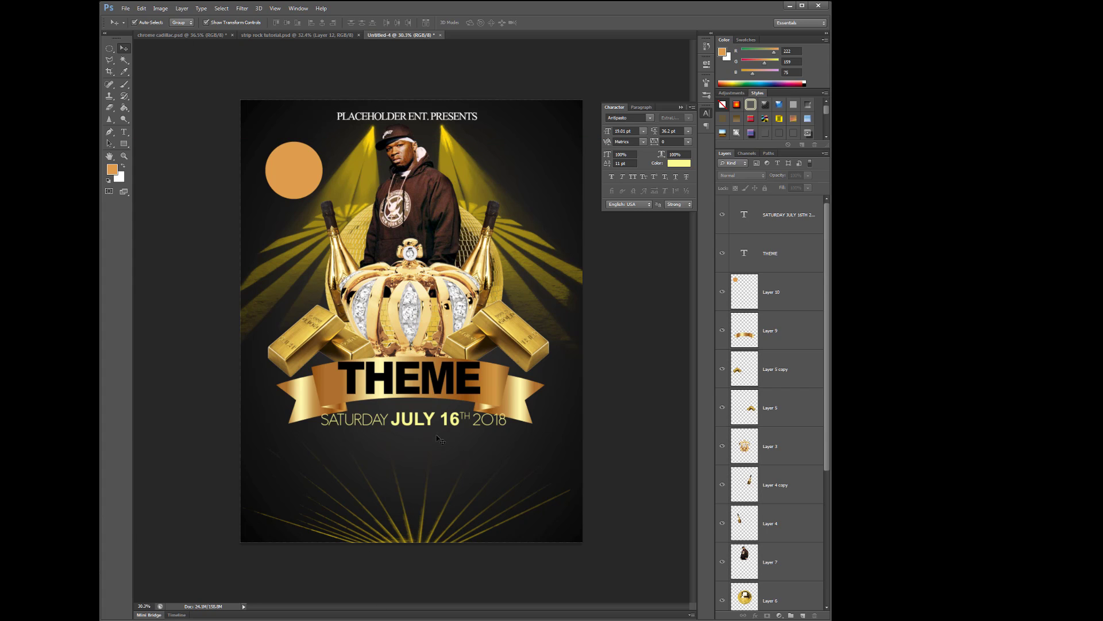
# Nudge the gold ribbon layer (Layer 9) up slightly
pyautogui.click(428, 419)
pyautogui.click(498, 385)
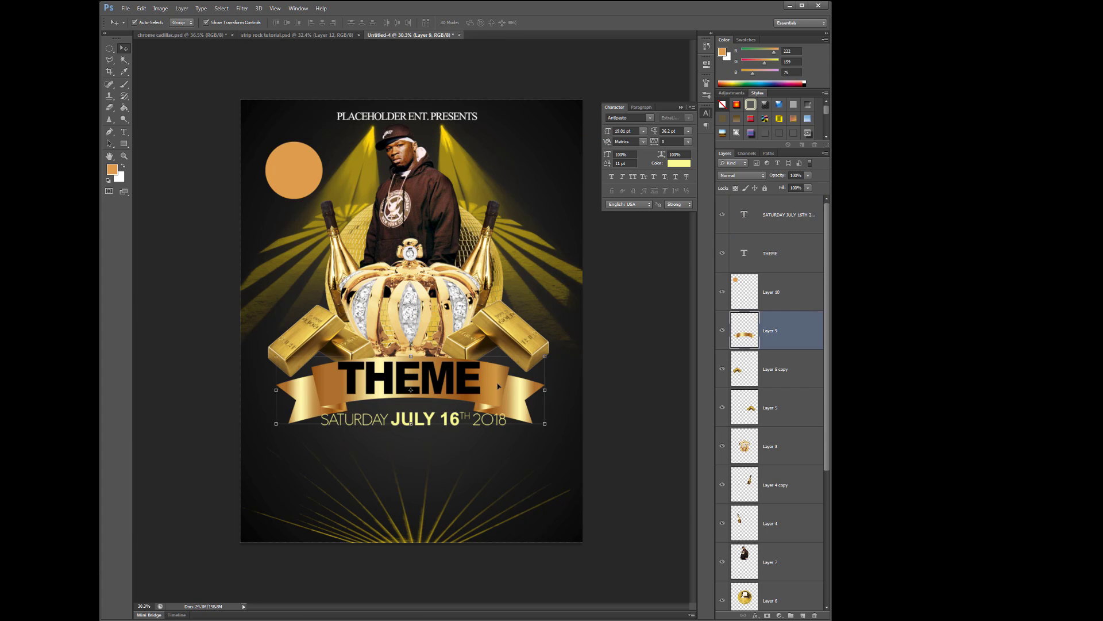
pyautogui.press('Up')
pyautogui.press('Up')
pyautogui.press('Up')
pyautogui.press('Up')
pyautogui.press('Up')
pyautogui.press('Up')
pyautogui.press('Up')
pyautogui.press('Up')
pyautogui.click(627, 397)
pyautogui.click(631, 399)
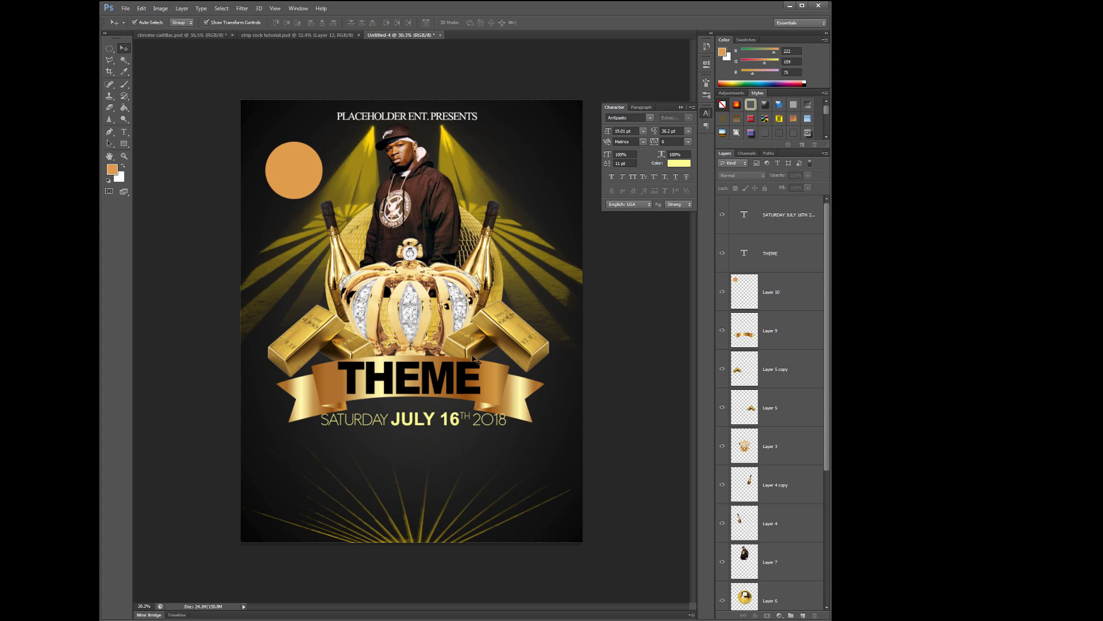
pyautogui.click(413, 418)
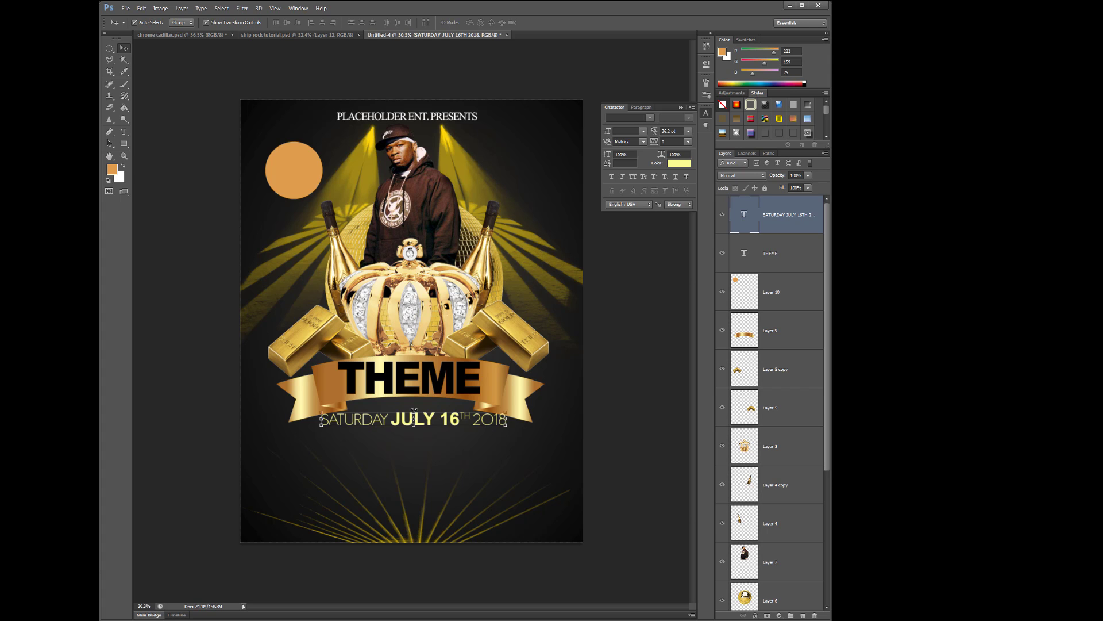
pyautogui.click(126, 134)
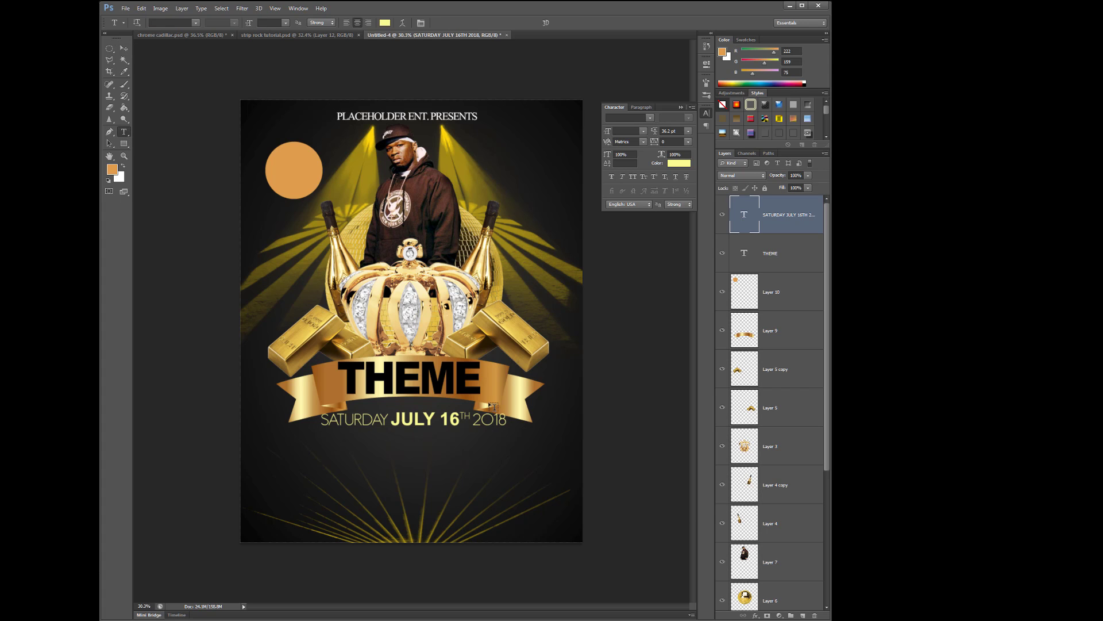
# Add the line 'SPECIAL GUEST: DJ FLEX | DEJ LOAF | FAT JOE | RUPAUL' below the date
pyautogui.click(356, 449)
pyautogui.write('SPE')
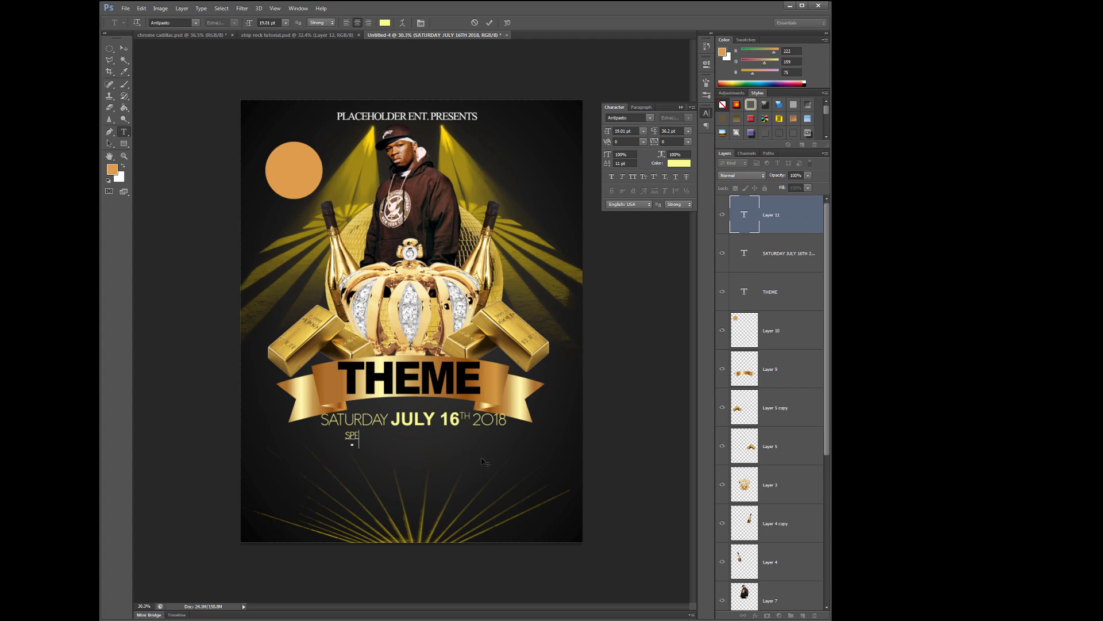
pyautogui.write('CIAL GUEST: DJ FLEX | DEJ LOAF')
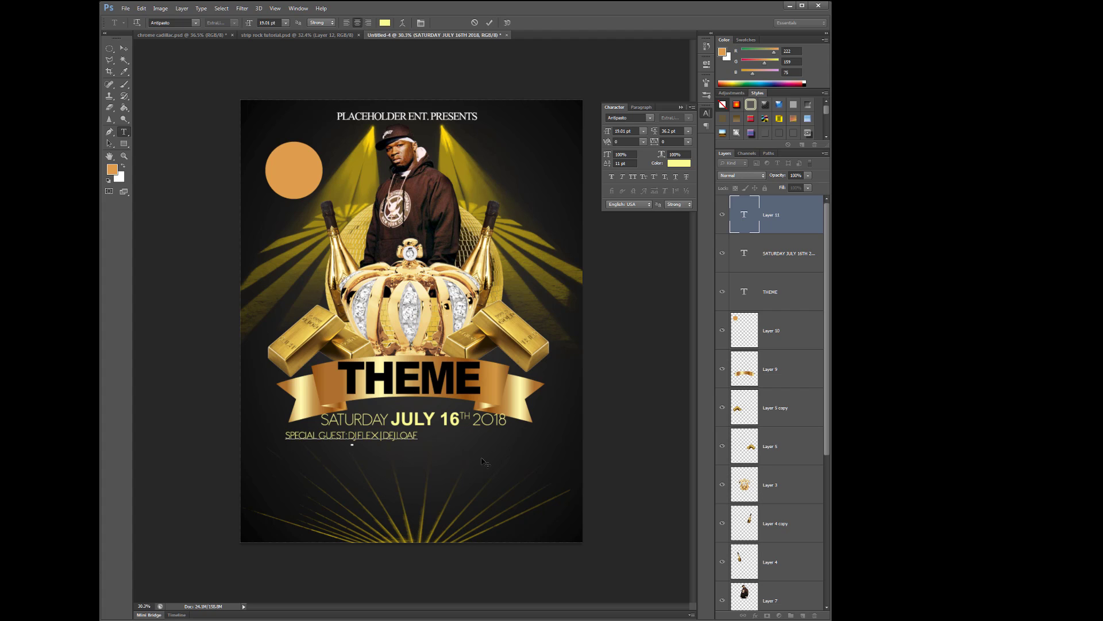
pyautogui.write(' | FAT JOE')
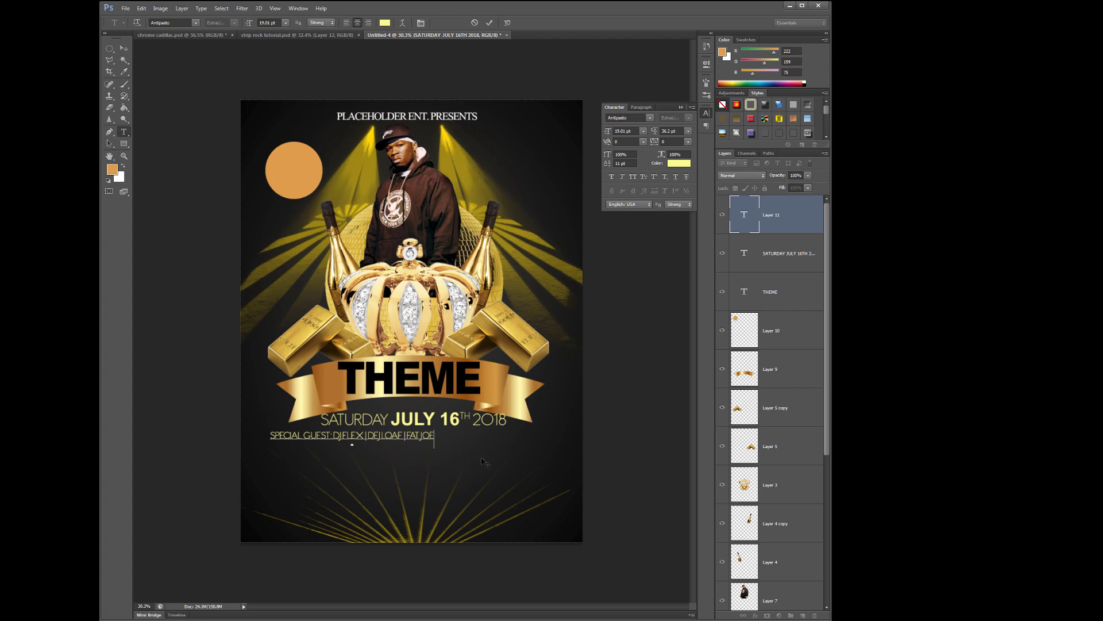
pyautogui.write(' |')
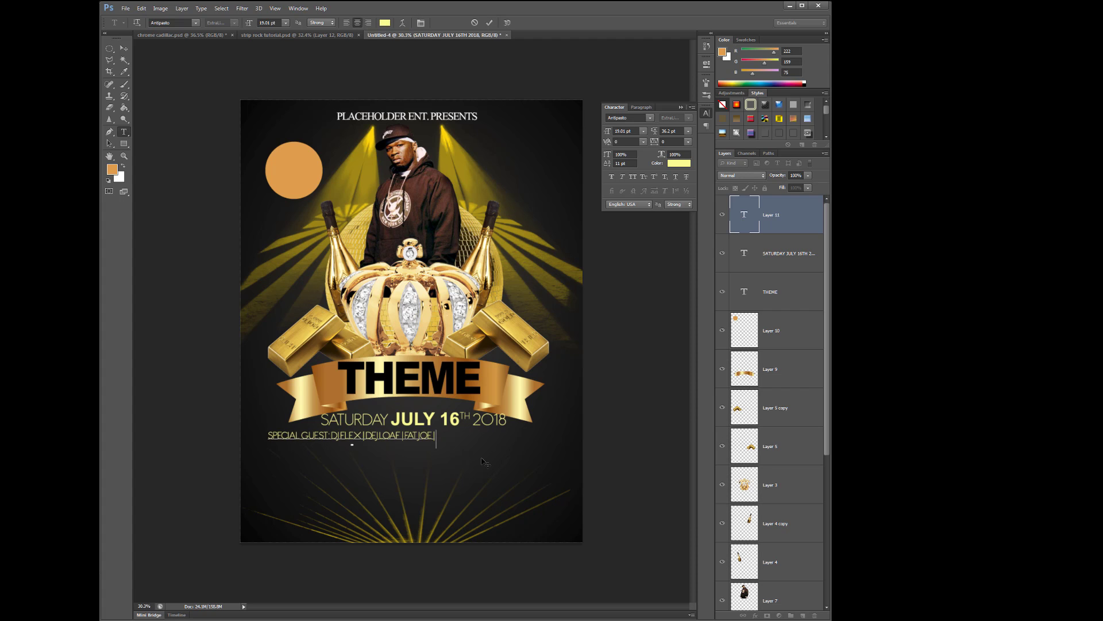
pyautogui.write(' RU')
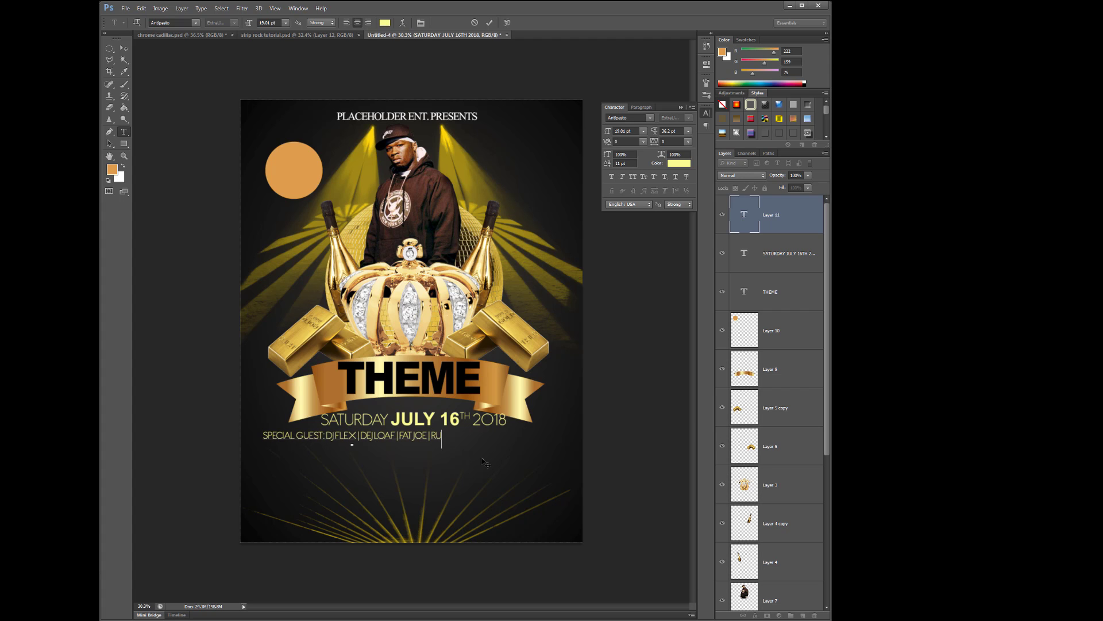
pyautogui.write('PAUL')
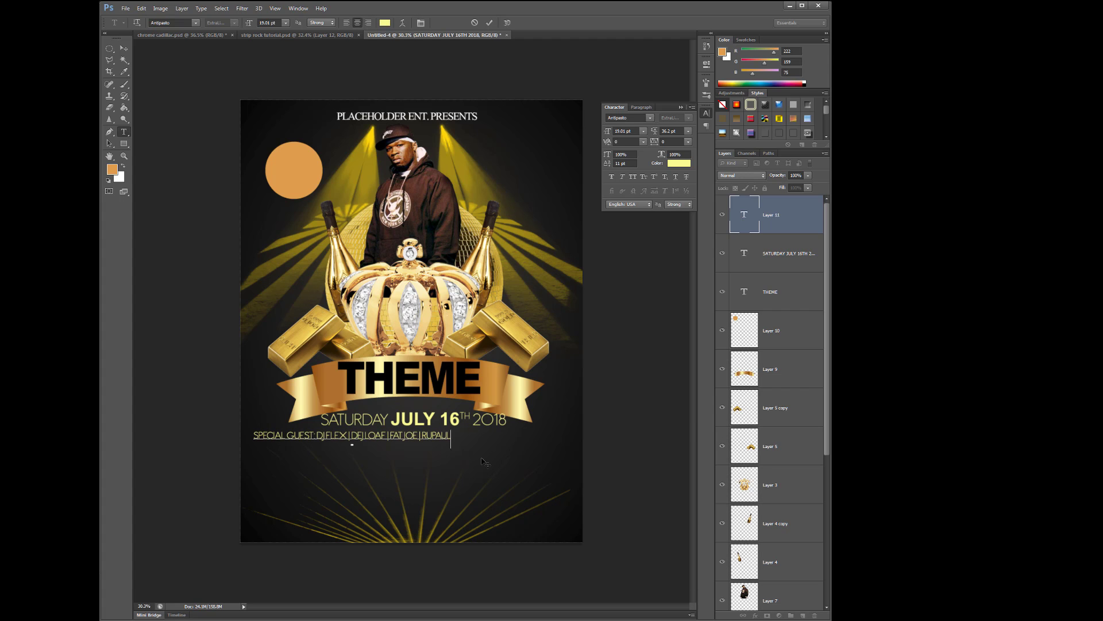
pyautogui.click(124, 49)
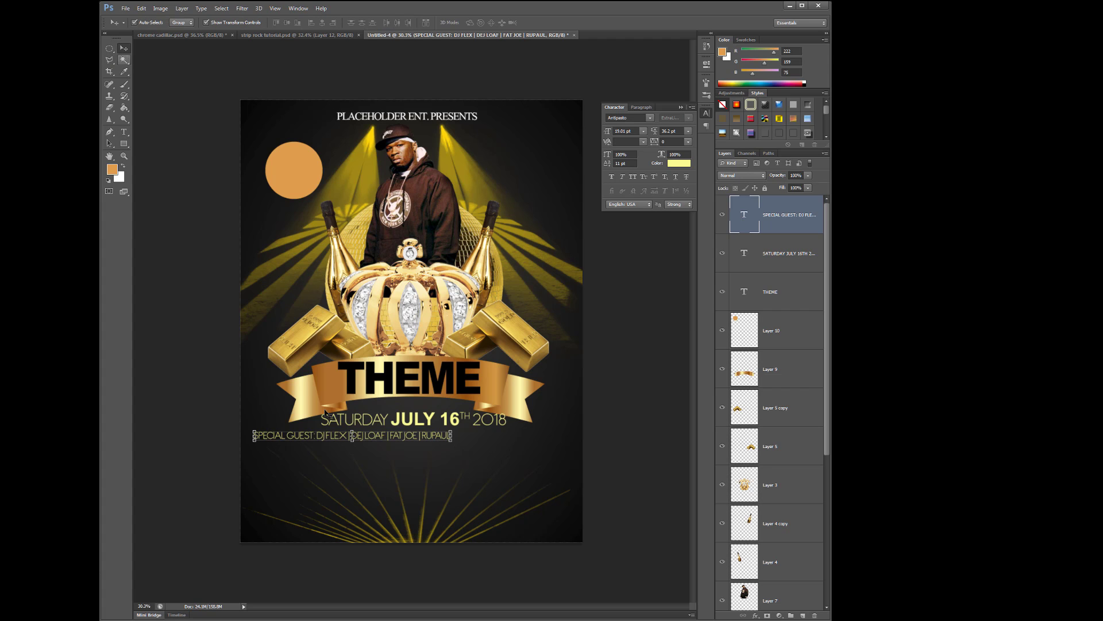
# Centre the guest text under the date and break the guest names onto a second line
pyautogui.moveTo(401, 440); pyautogui.dragTo(470, 443)
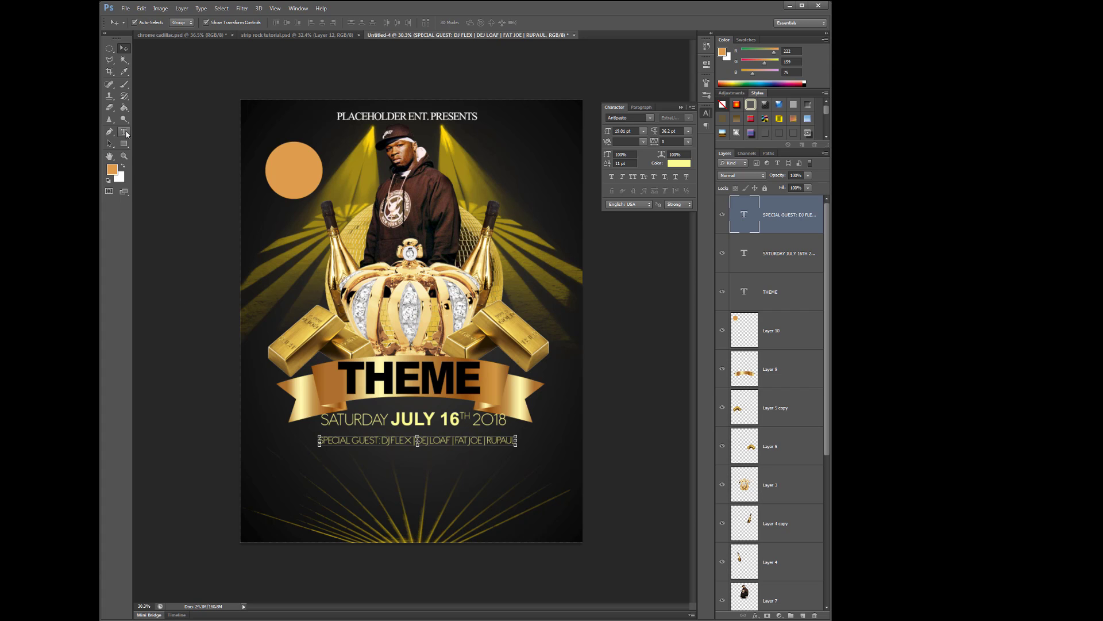
pyautogui.click(124, 132)
pyautogui.click(384, 440)
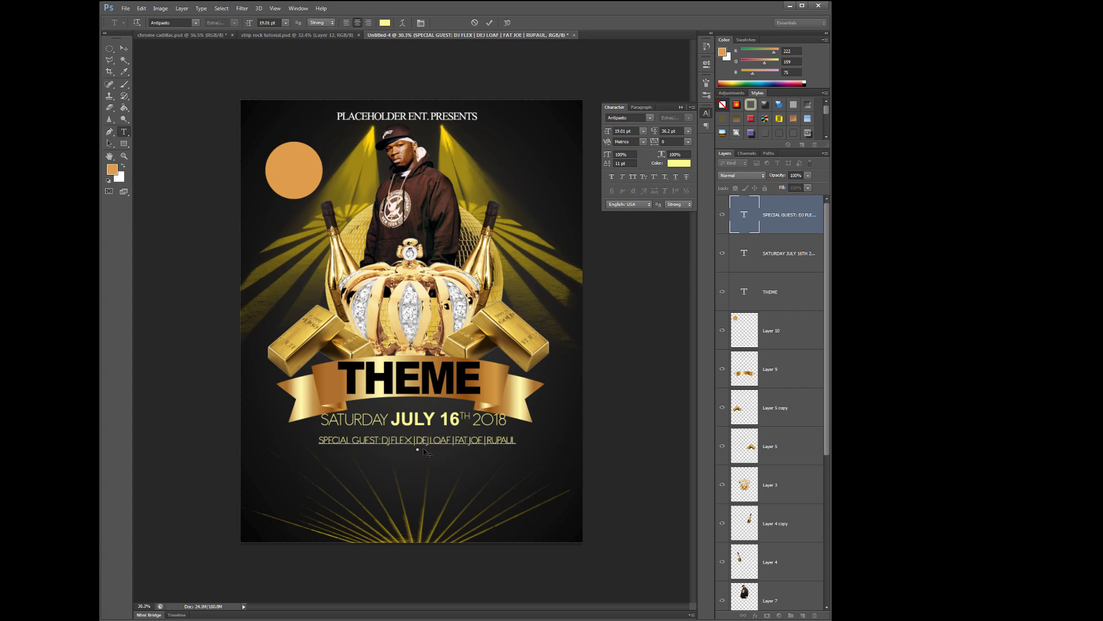
pyautogui.press('Return')
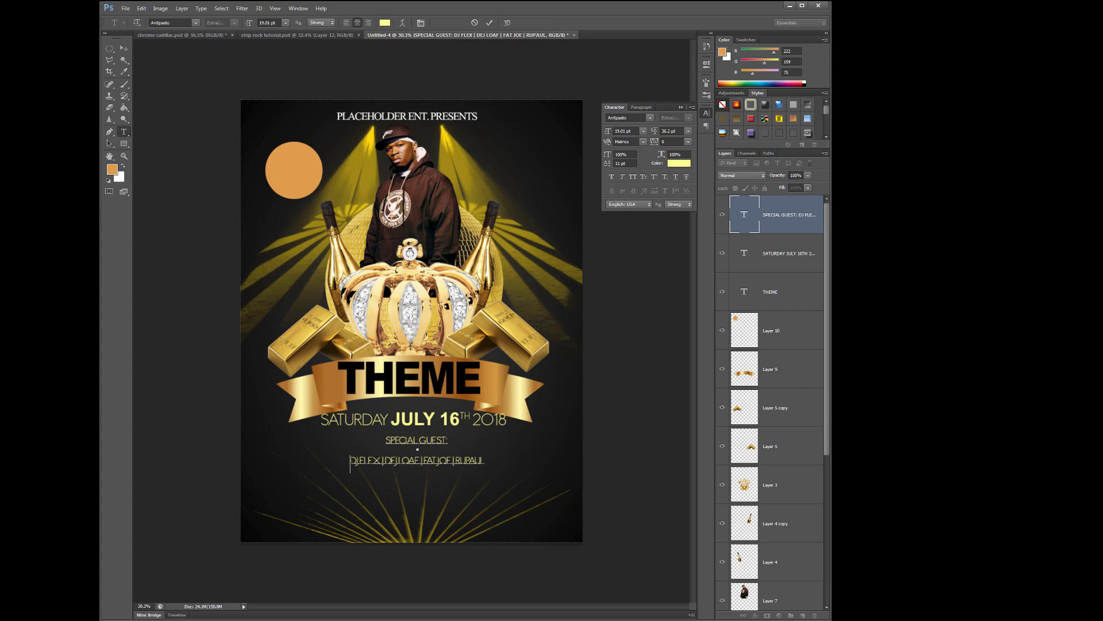
pyautogui.moveTo(350, 460); pyautogui.dragTo(544, 459)
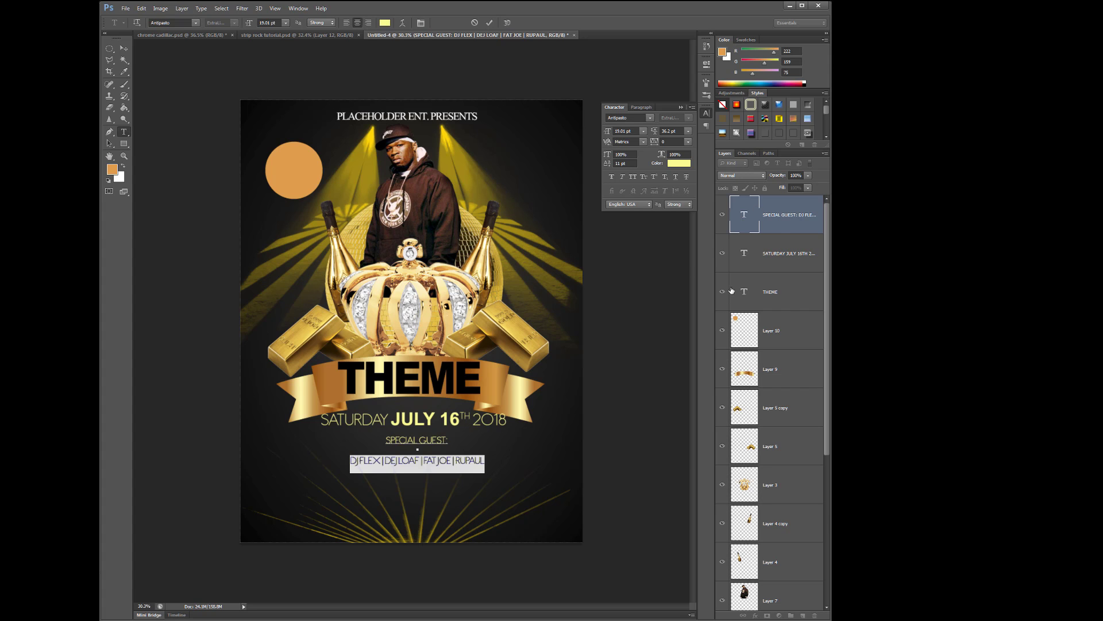
# Set the guest text's leading to Auto so the two lines sit closer together
pyautogui.moveTo(796, 214); pyautogui.dragTo(804, 615)
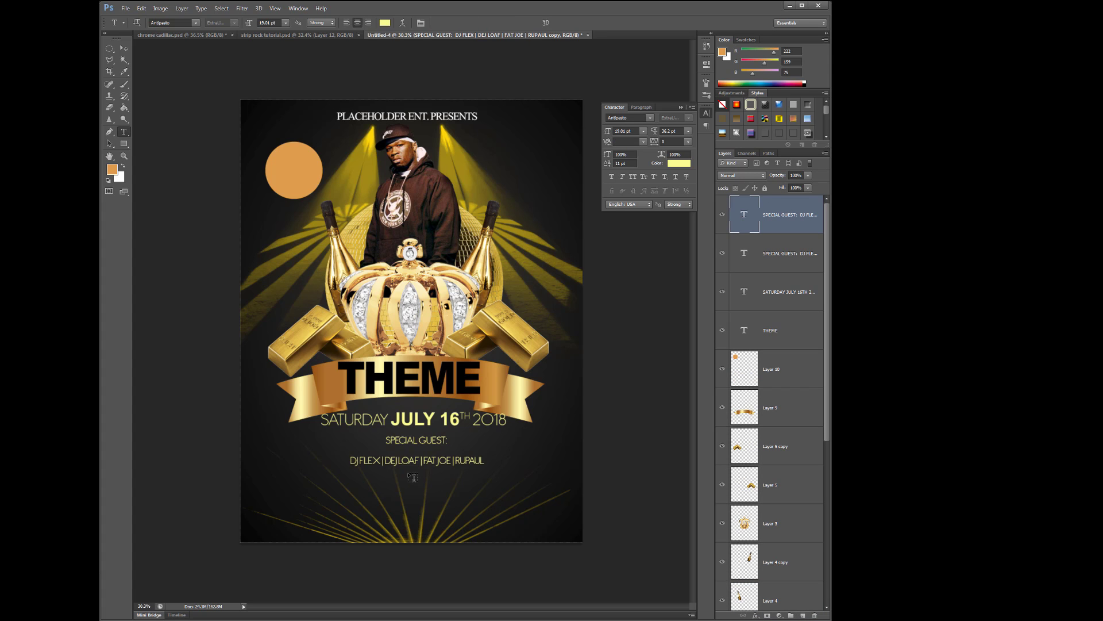
pyautogui.click(446, 440)
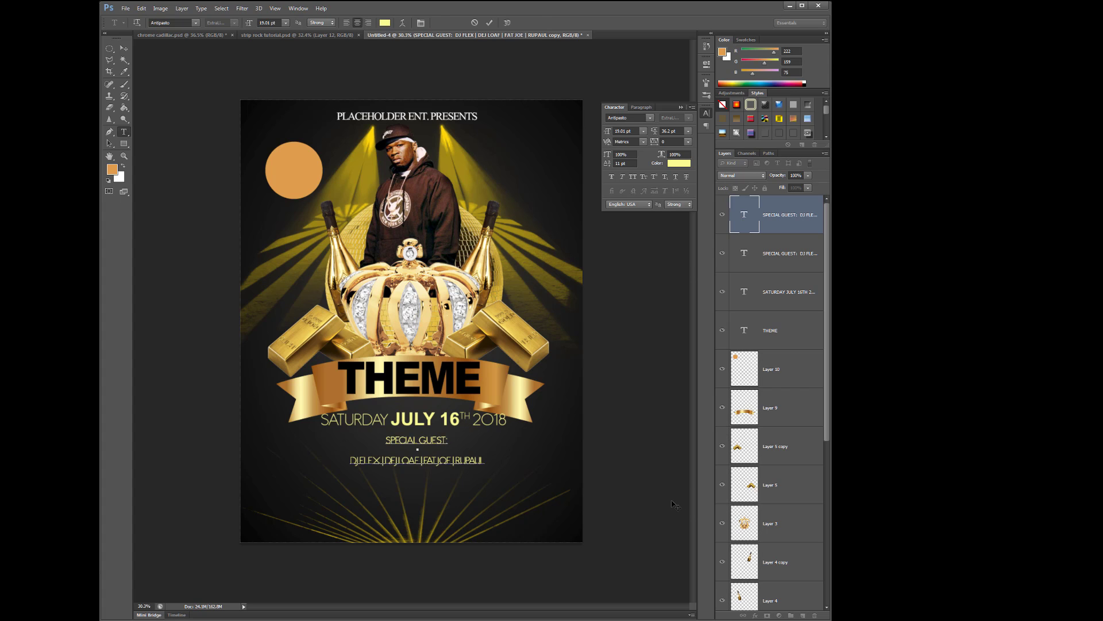
pyautogui.hotkey('ctrl', 'a')
pyautogui.moveTo(794, 216); pyautogui.dragTo(814, 615)
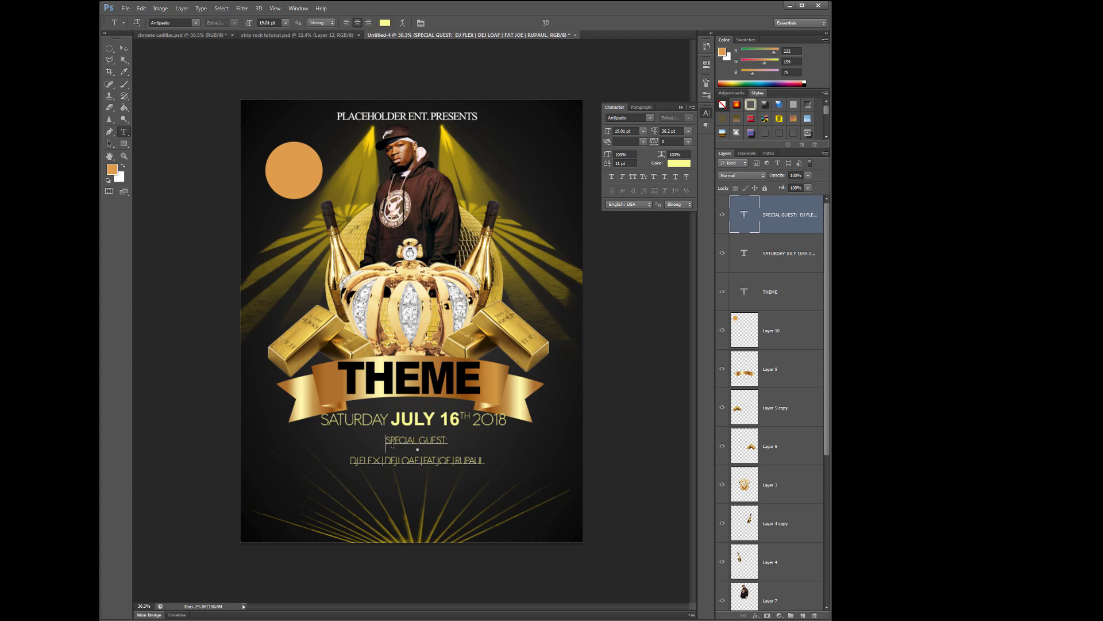
pyautogui.moveTo(386, 441); pyautogui.dragTo(540, 463)
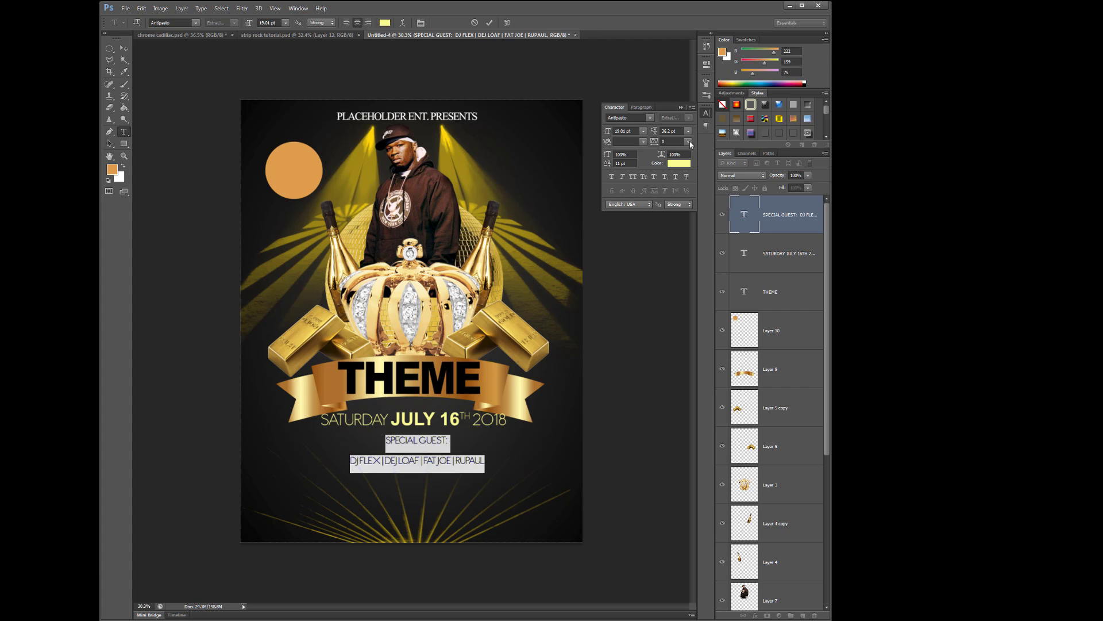
pyautogui.click(689, 132)
pyautogui.click(692, 141)
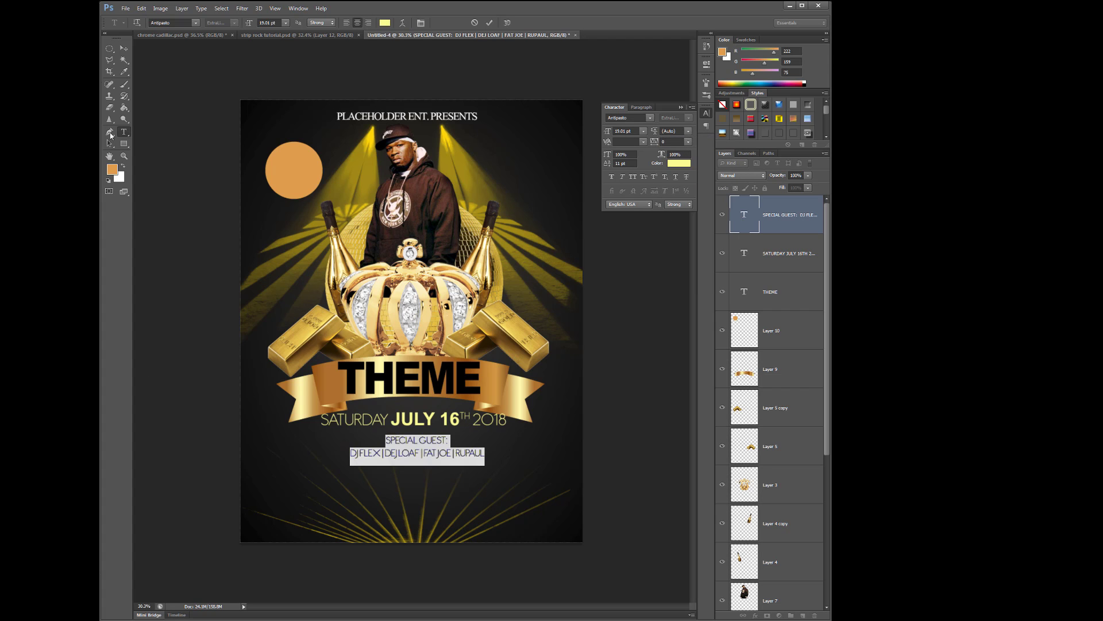
pyautogui.click(125, 49)
pyautogui.scroll(3, 506, 460)
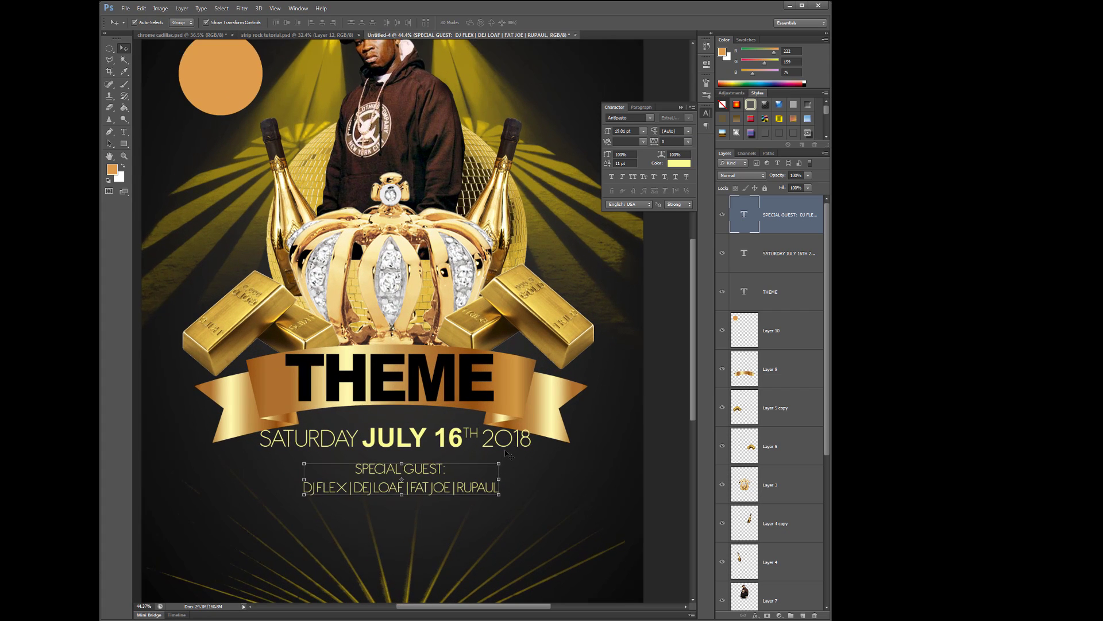
# Nudge the guest text slightly and change all of it to white
pyautogui.moveTo(421, 475); pyautogui.dragTo(426, 470)
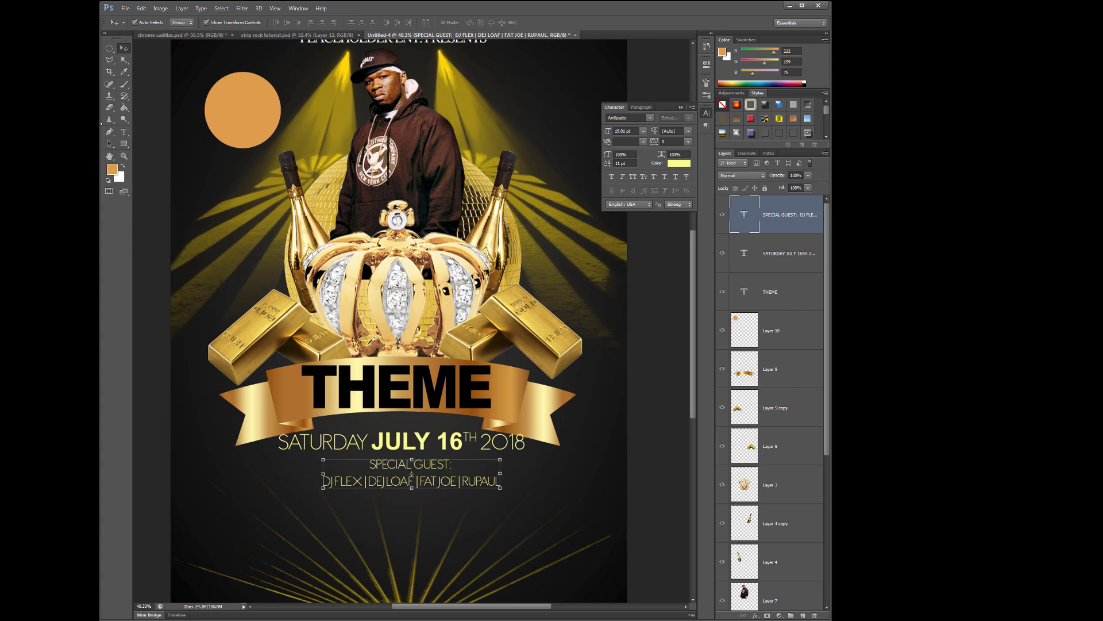
pyautogui.click(124, 131)
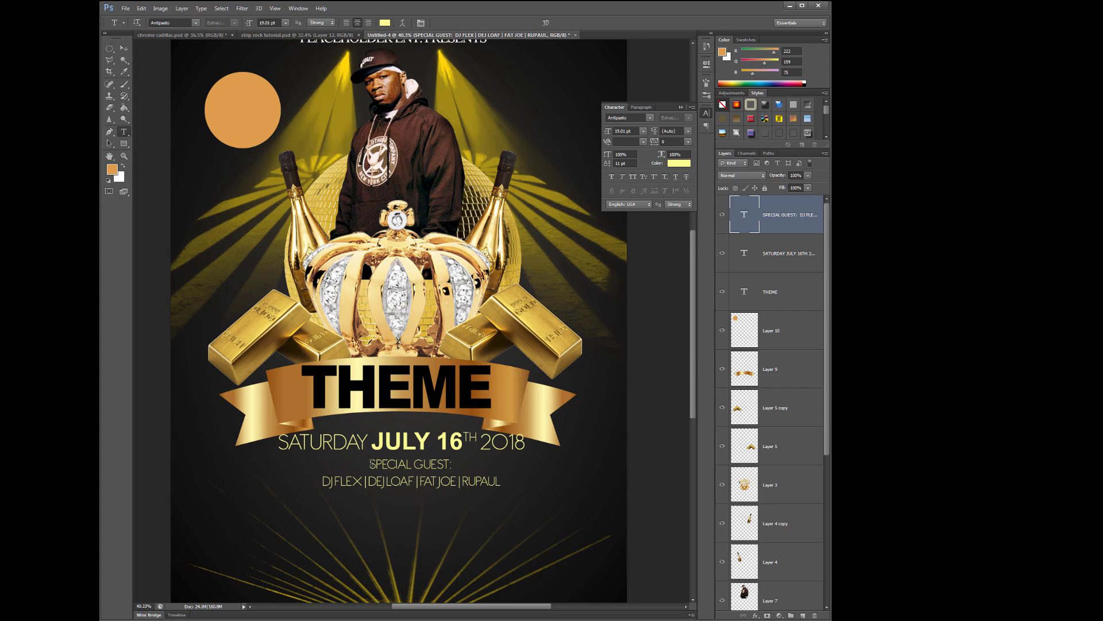
pyautogui.click(371, 463)
pyautogui.hotkey('ctrl', 'a')
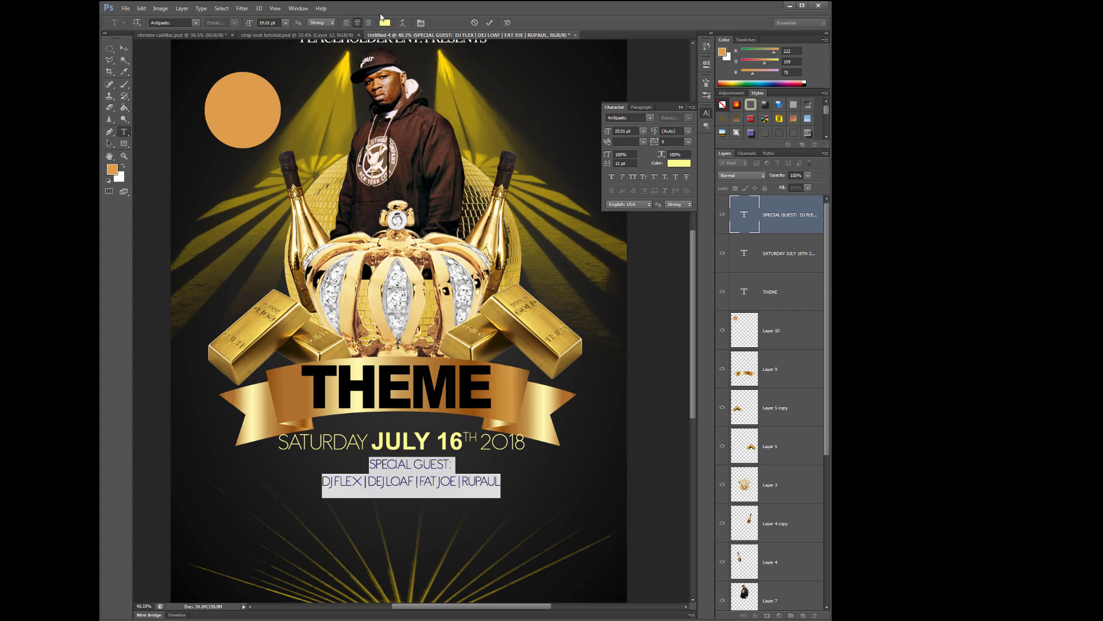
pyautogui.click(384, 22)
pyautogui.moveTo(684, 333); pyautogui.dragTo(607, 292)
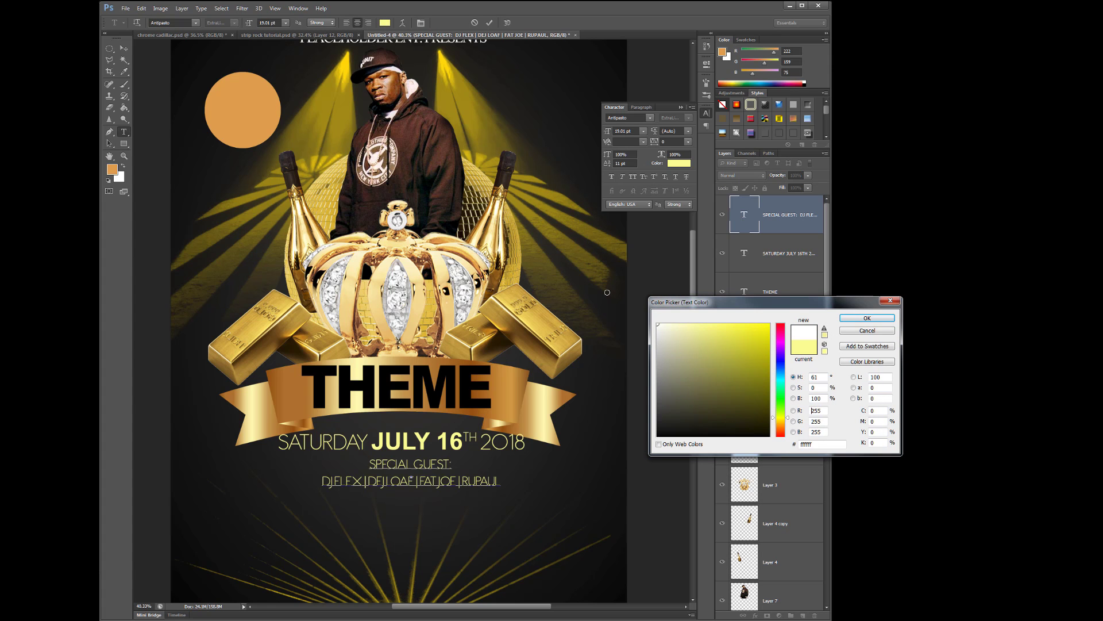
pyautogui.click(849, 318)
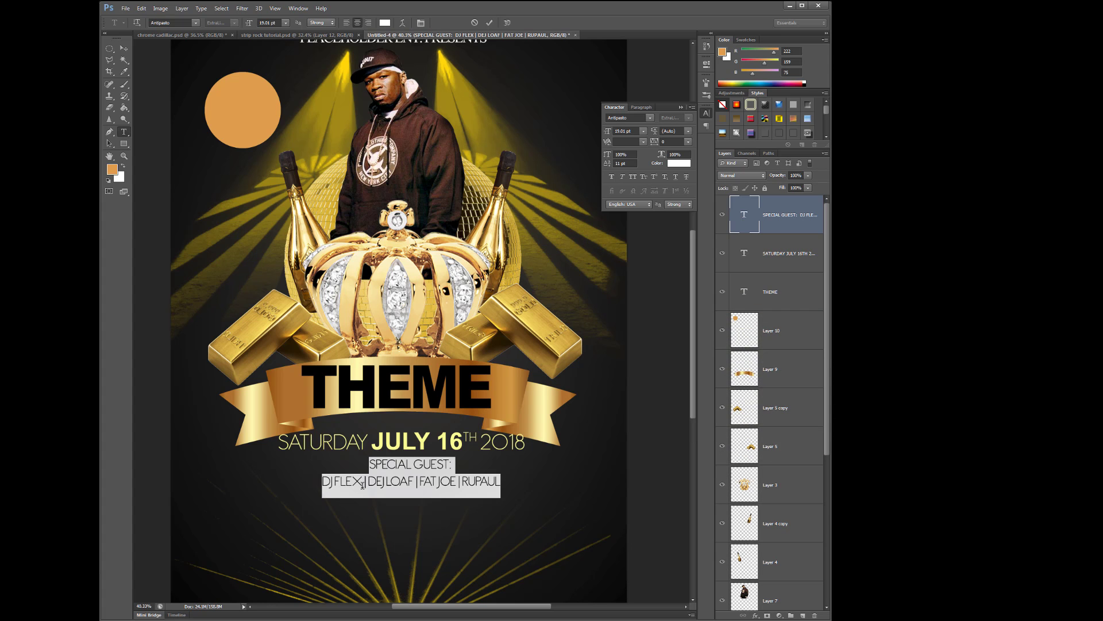
pyautogui.click(368, 482)
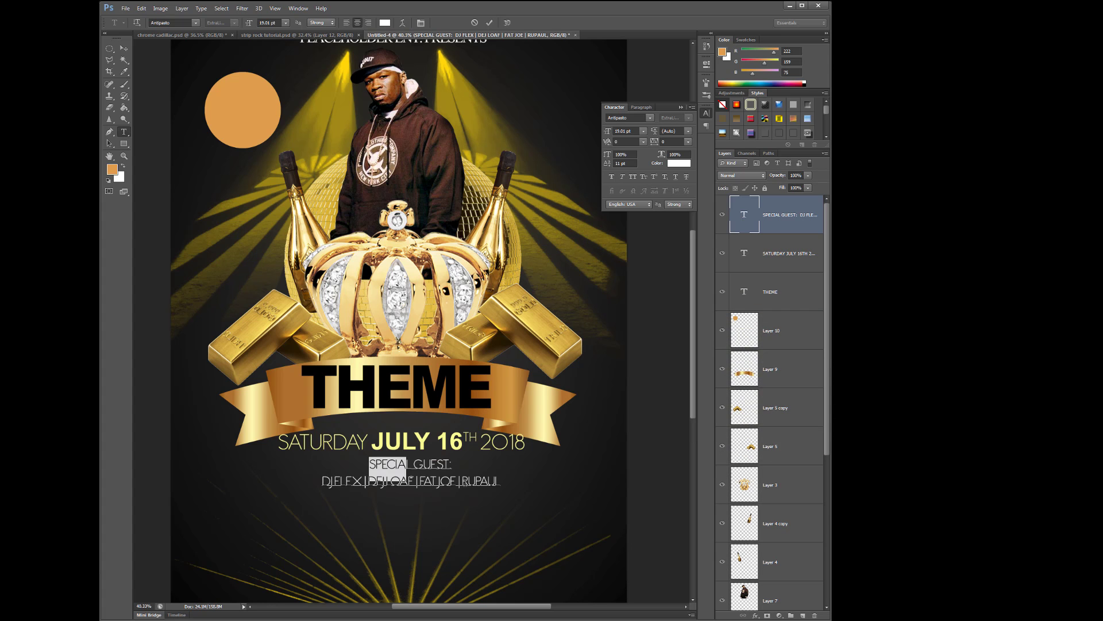
# Resize the guest names line to around 27 pt and make it bold
pyautogui.moveTo(501, 482); pyautogui.dragTo(322, 488)
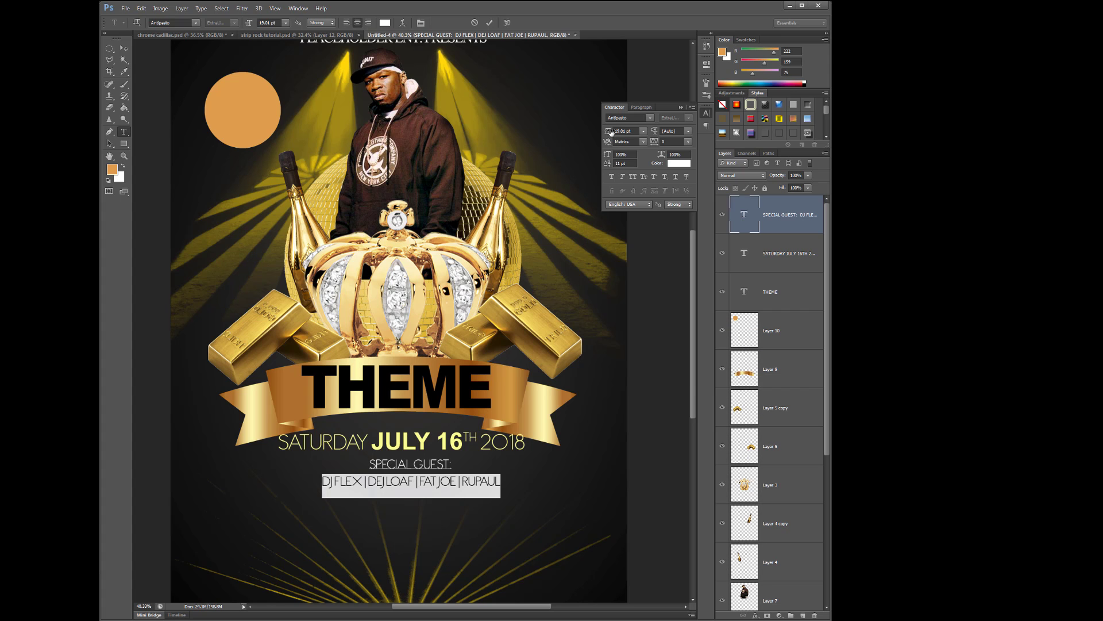
pyautogui.moveTo(608, 131); pyautogui.dragTo(614, 131)
pyautogui.click(612, 177)
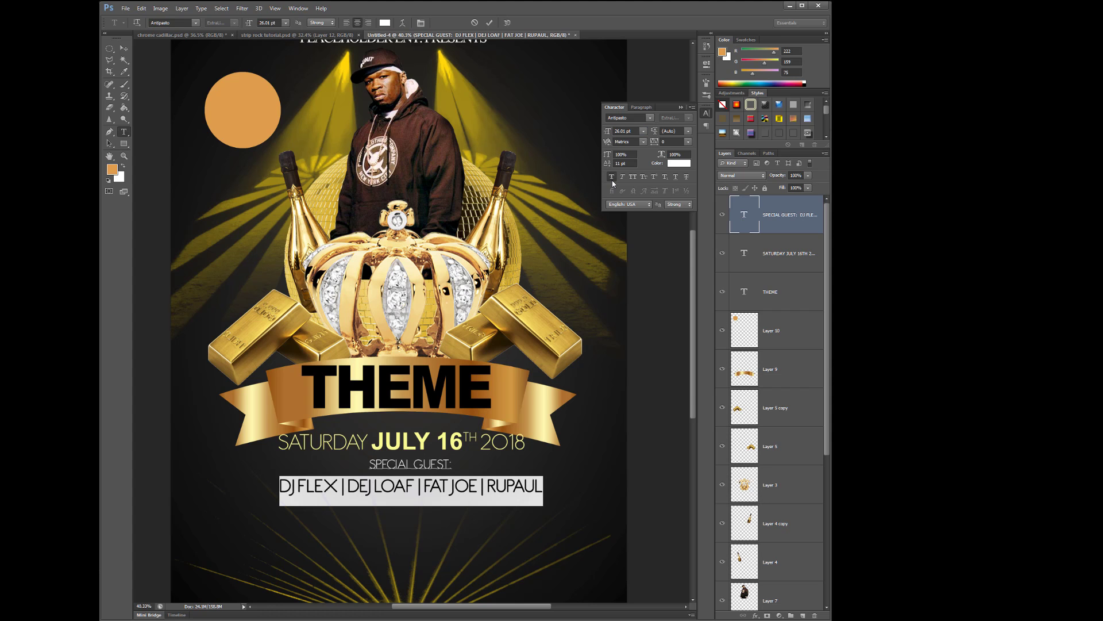
pyautogui.click(690, 205)
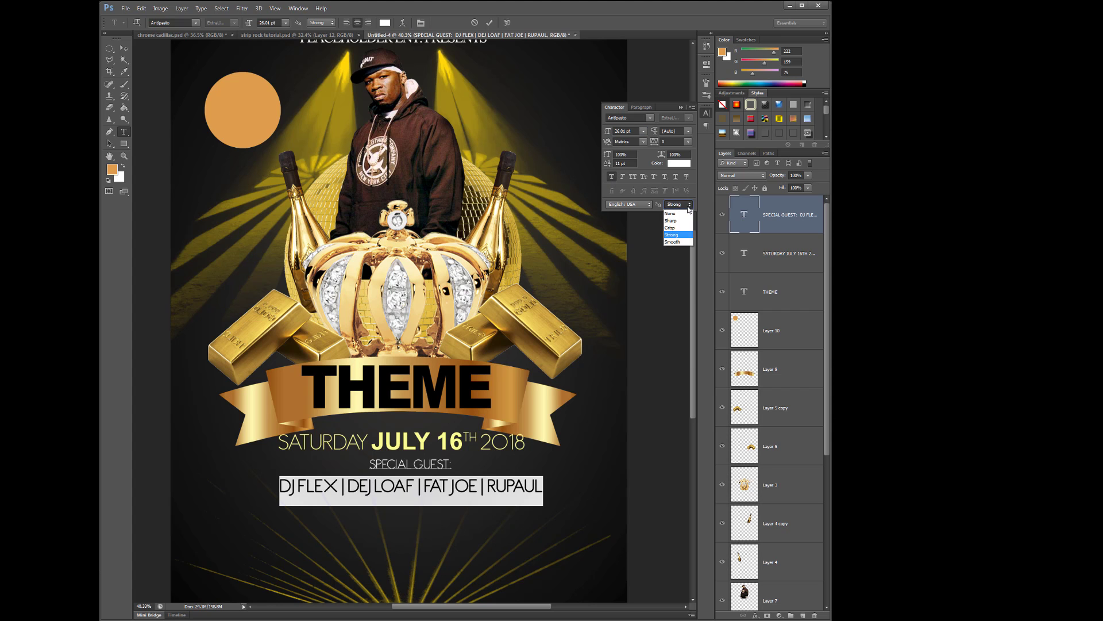
pyautogui.click(669, 295)
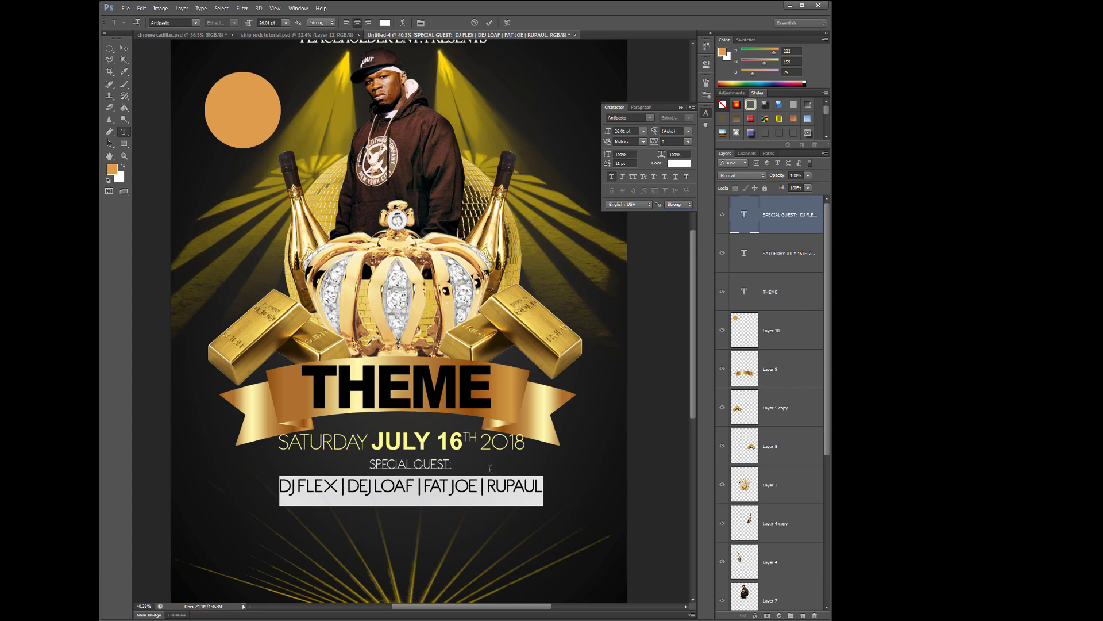
# Shrink the SPECIAL GUEST heading to 17.01 pt and tighten the names' leading to 23.01 pt
pyautogui.click(466, 465)
pyautogui.moveTo(454, 466); pyautogui.dragTo(368, 466)
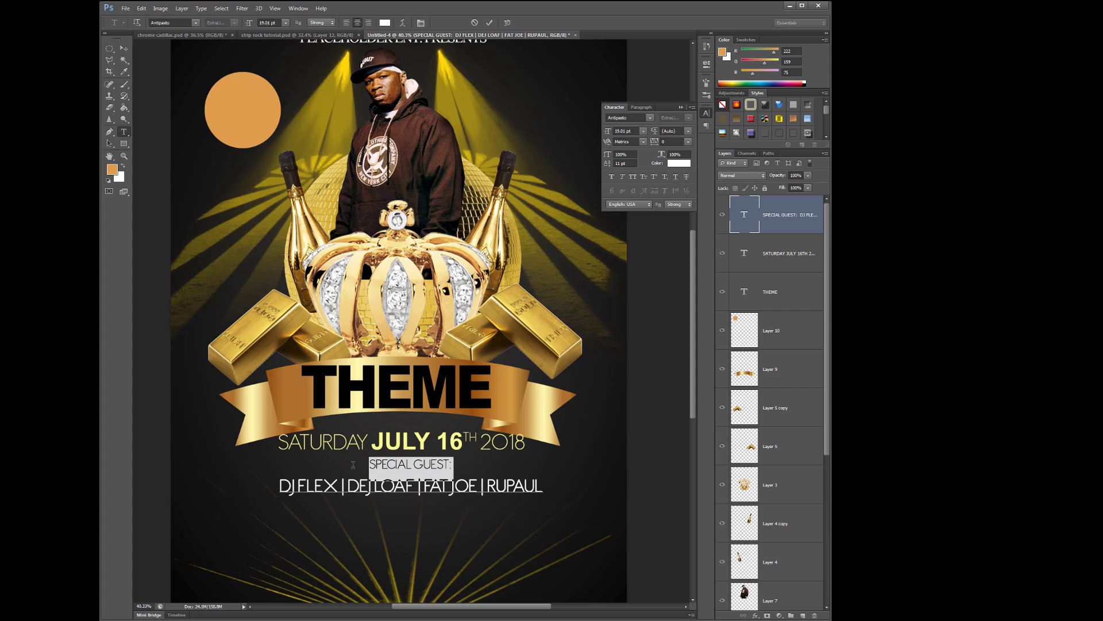
pyautogui.moveTo(611, 134); pyautogui.dragTo(608, 134)
pyautogui.click(455, 474)
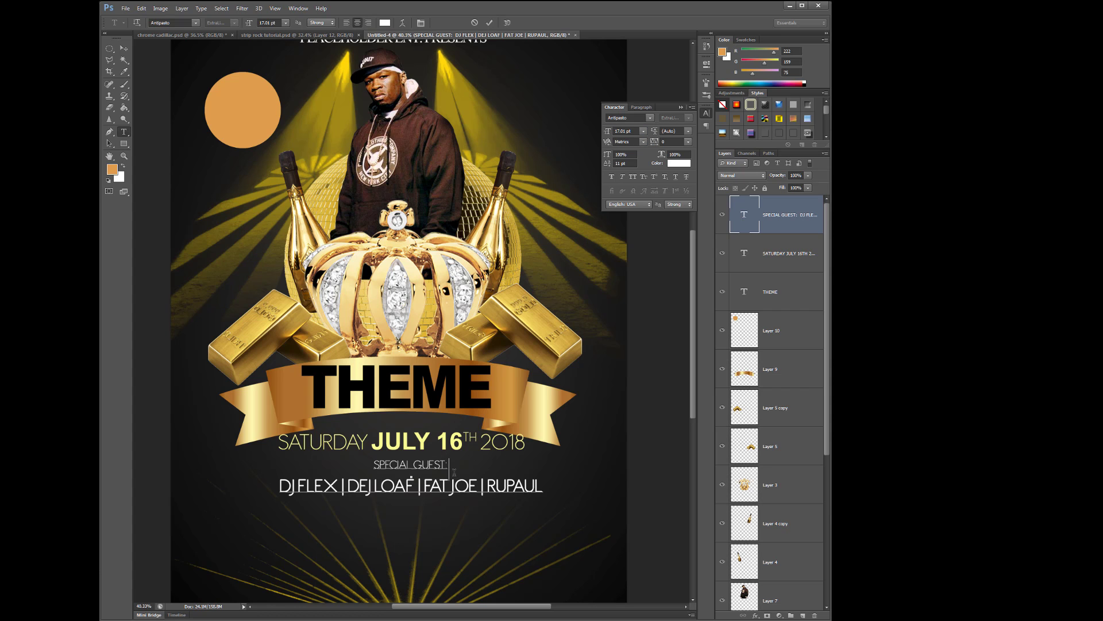
pyautogui.moveTo(455, 474); pyautogui.dragTo(546, 498)
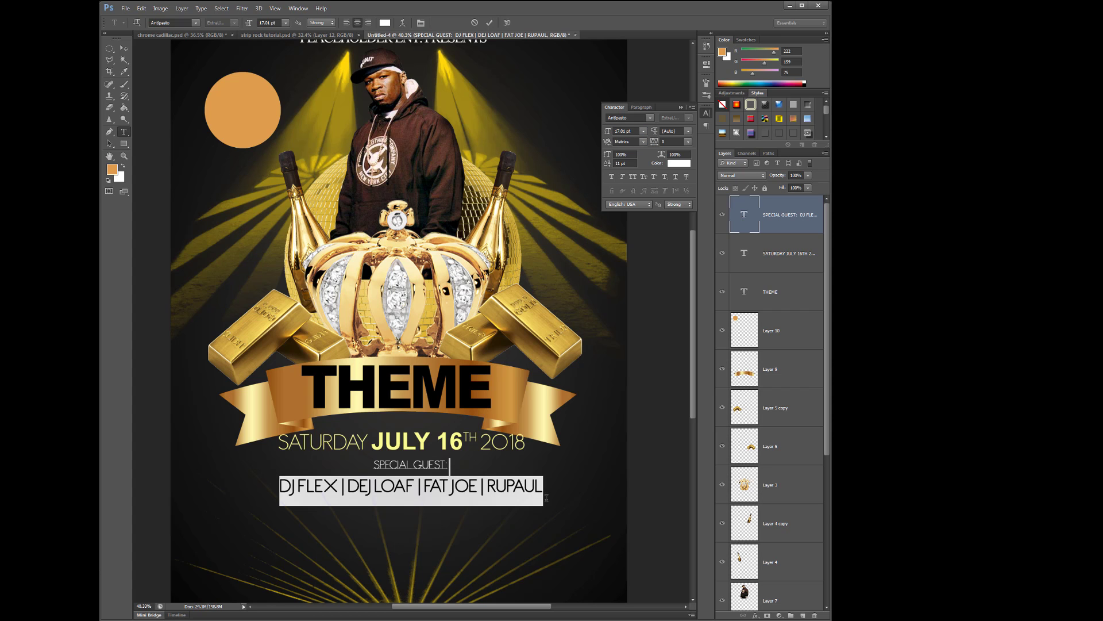
pyautogui.moveTo(657, 133); pyautogui.dragTo(663, 135)
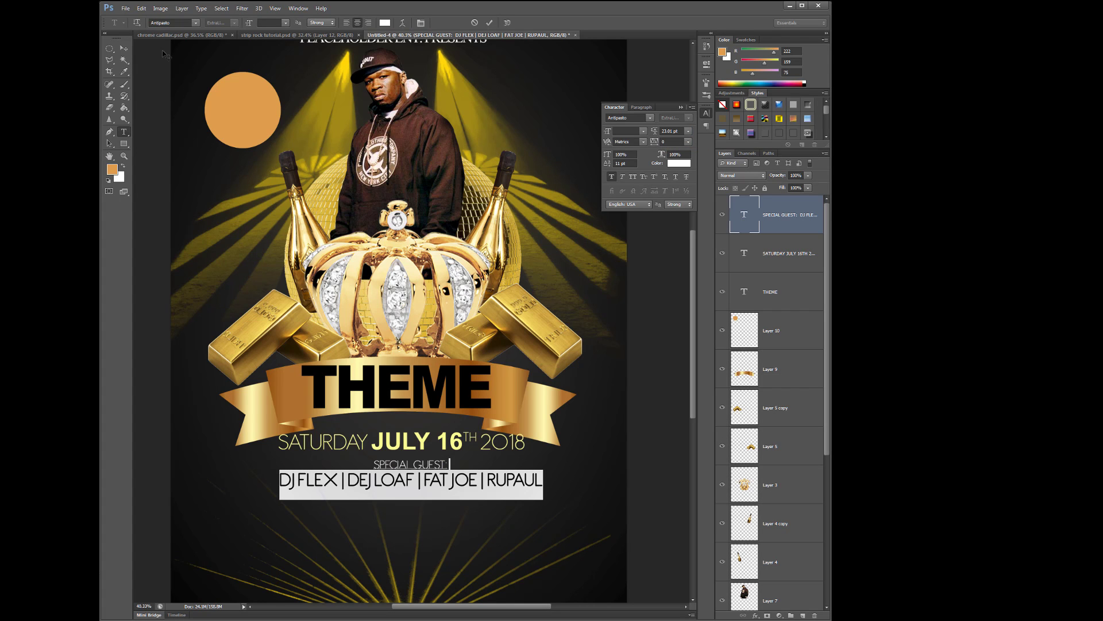
pyautogui.click(124, 48)
pyautogui.click(642, 409)
pyautogui.scroll(-6, 586, 416)
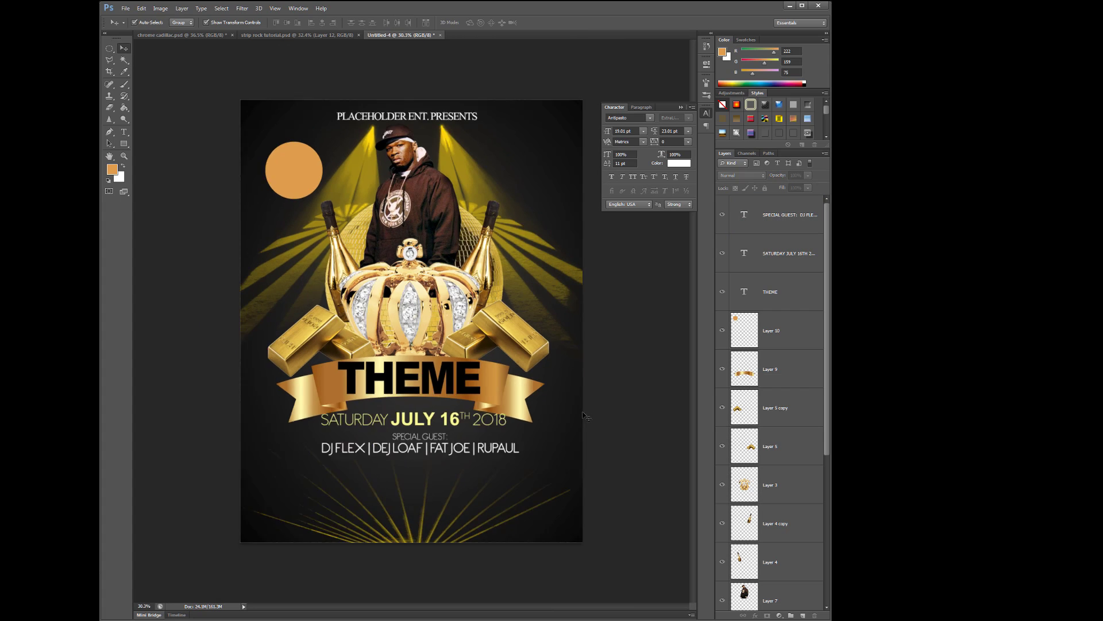
# Free-transform the special guest text layer down to about 92% of its size
pyautogui.scroll(2, 586, 416)
pyautogui.scroll(-1, 587, 416)
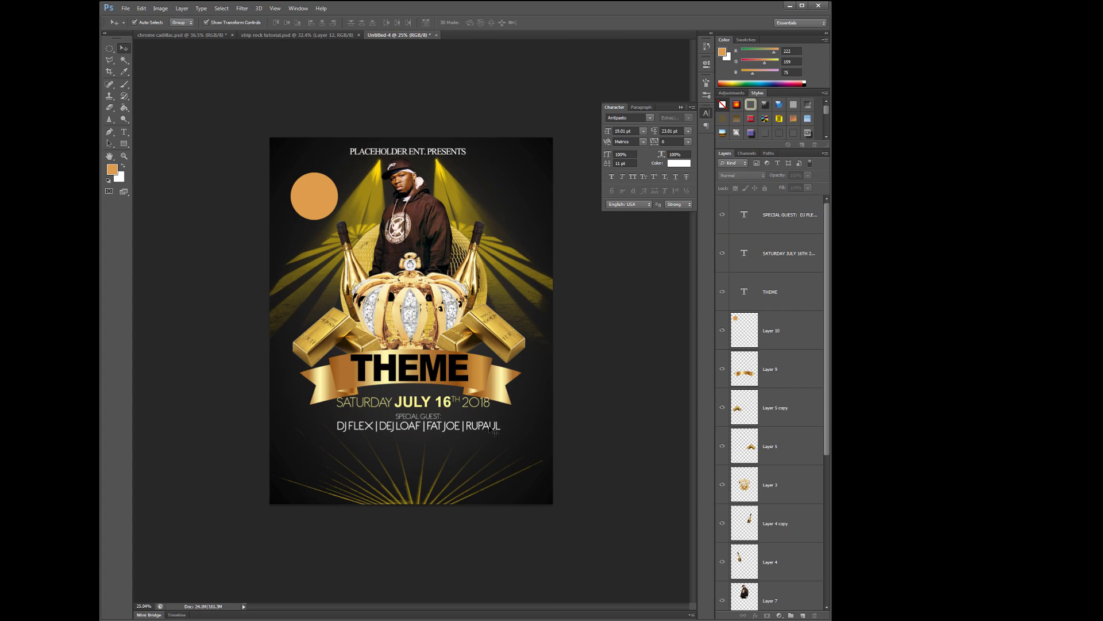
pyautogui.click(496, 428)
pyautogui.hotkey('ctrl', 't')
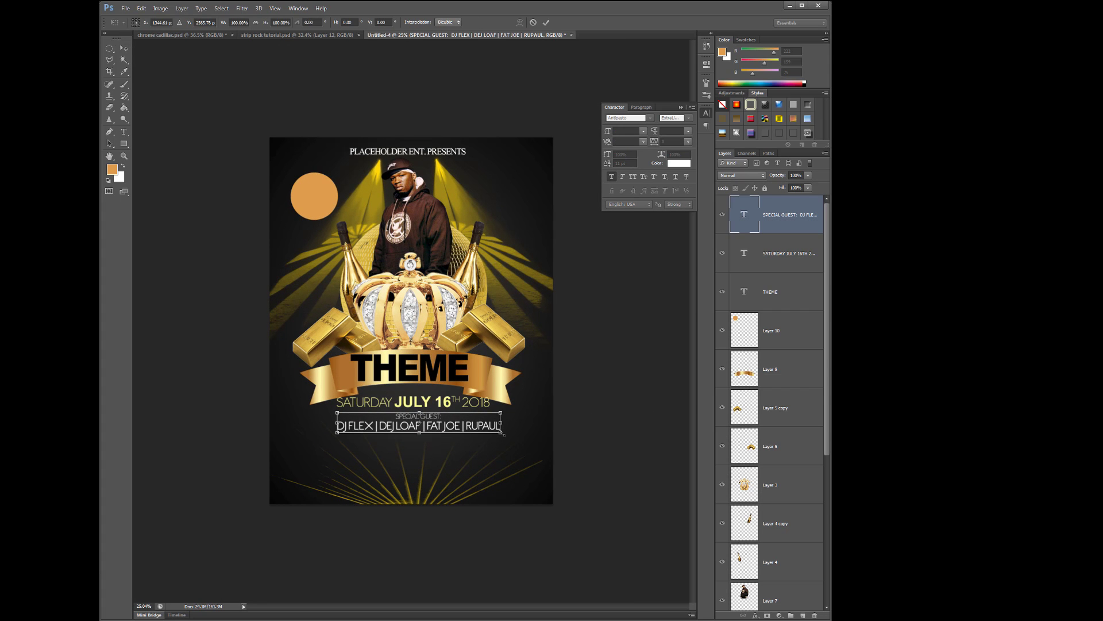
pyautogui.moveTo(504, 435); pyautogui.dragTo(466, 430)
pyautogui.press('Return')
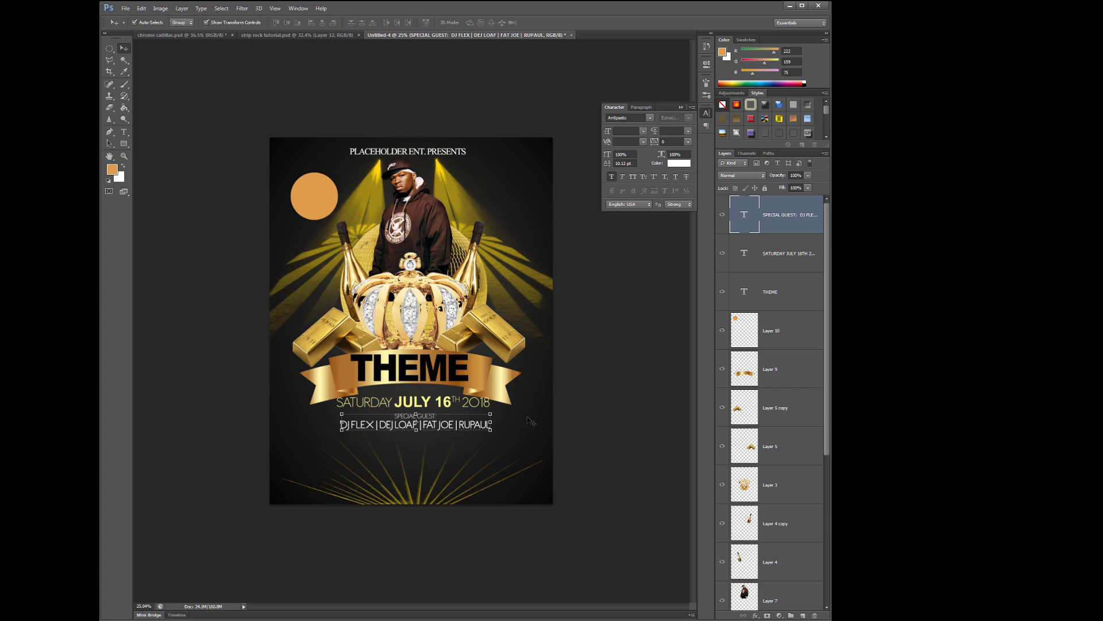
pyautogui.click(124, 132)
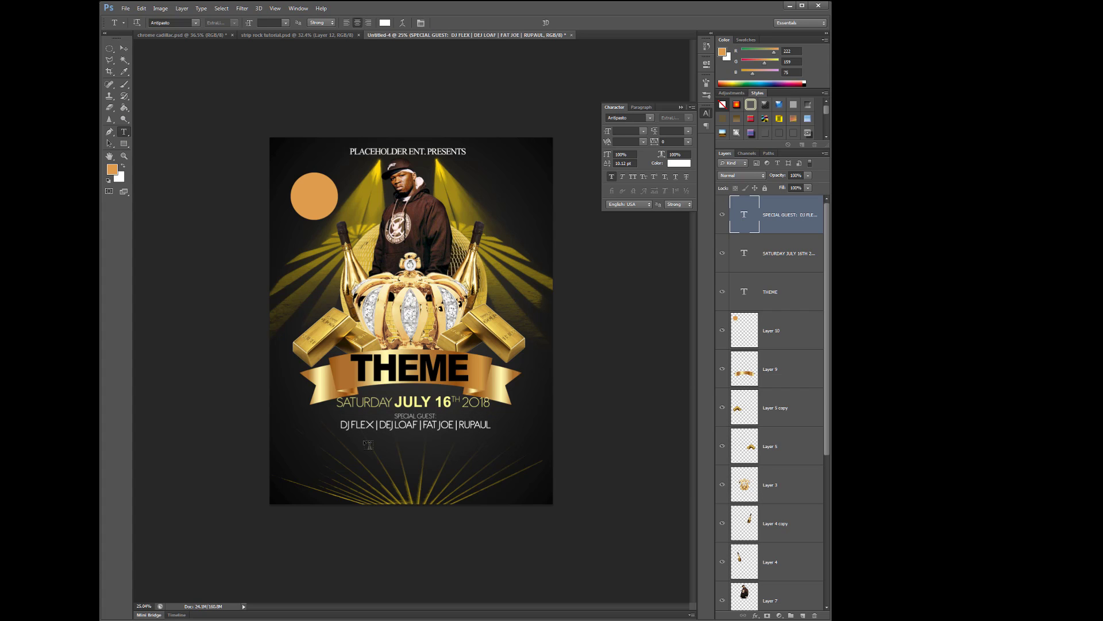
pyautogui.click(317, 452)
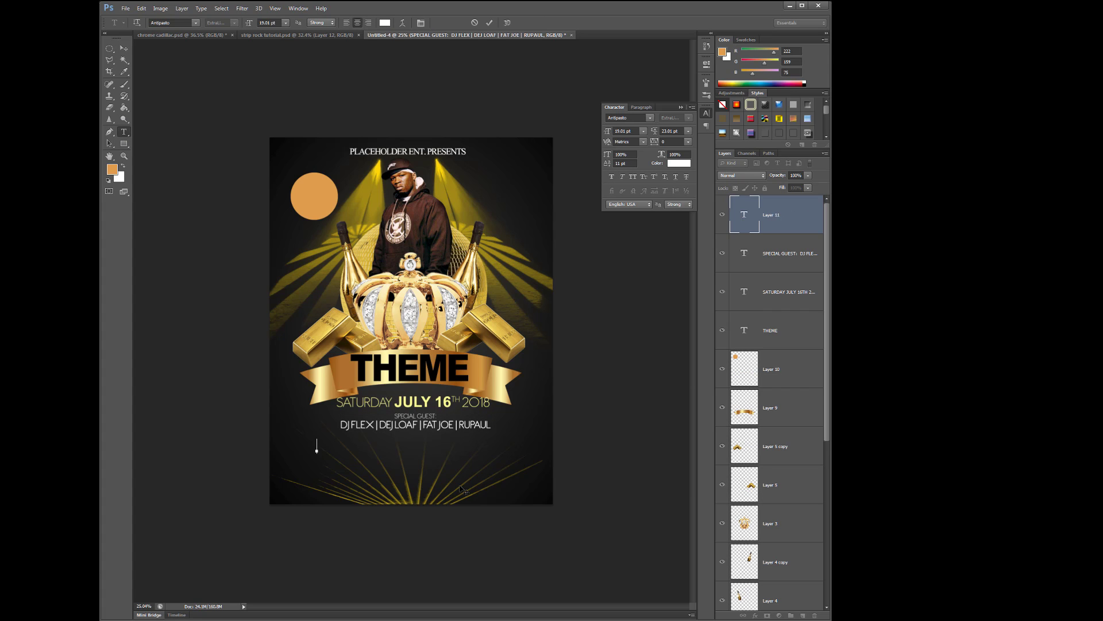
pyautogui.write('PLA')
pyautogui.write('CE:')
pyautogui.click(128, 51)
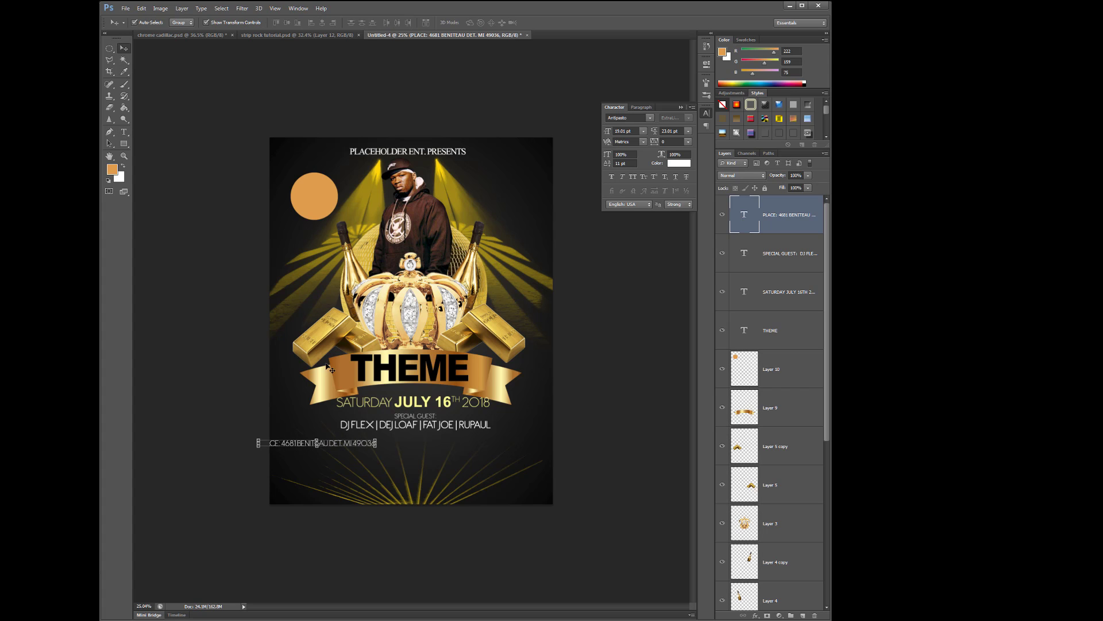
# Move the PLACE line under the guest names and centre it
pyautogui.moveTo(349, 444); pyautogui.dragTo(464, 447)
pyautogui.click(484, 451)
pyautogui.press('Return')
pyautogui.scroll(1, 590, 461)
pyautogui.scroll(1, 592, 460)
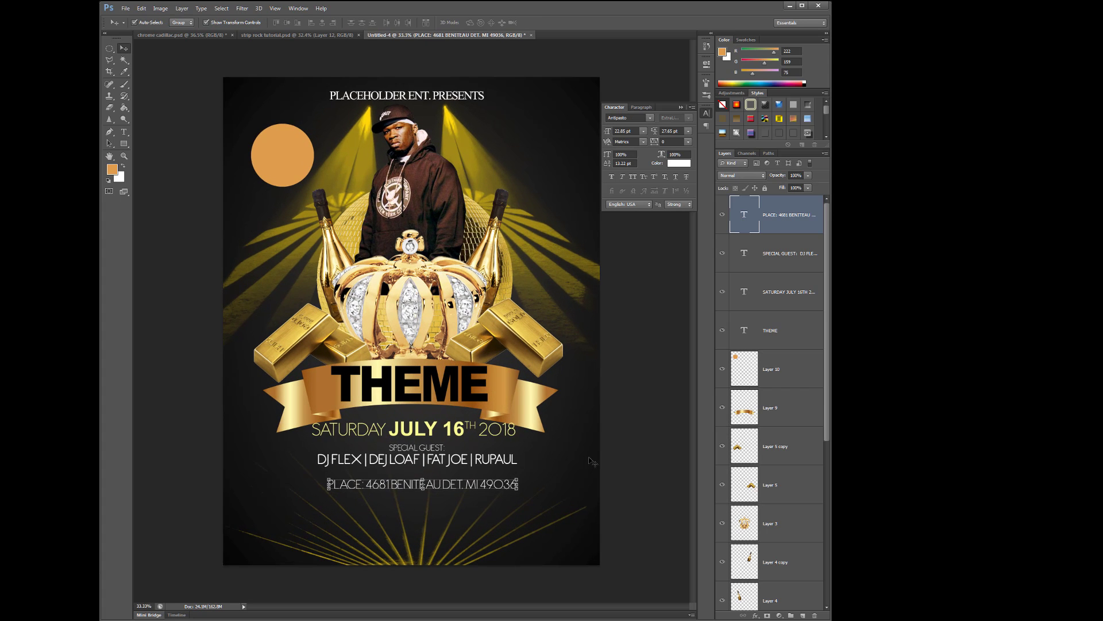
pyautogui.moveTo(484, 470); pyautogui.dragTo(478, 469)
# Set the whole address line in Arial Bold at 19.85 pt
pyautogui.click(124, 131)
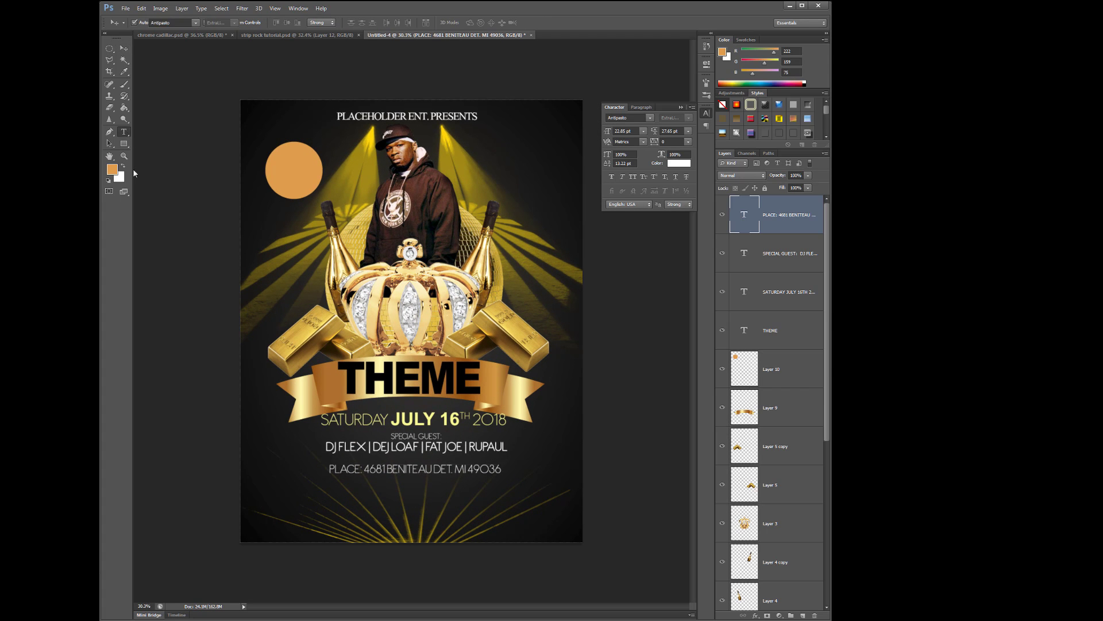
pyautogui.tripleClick(333, 468)
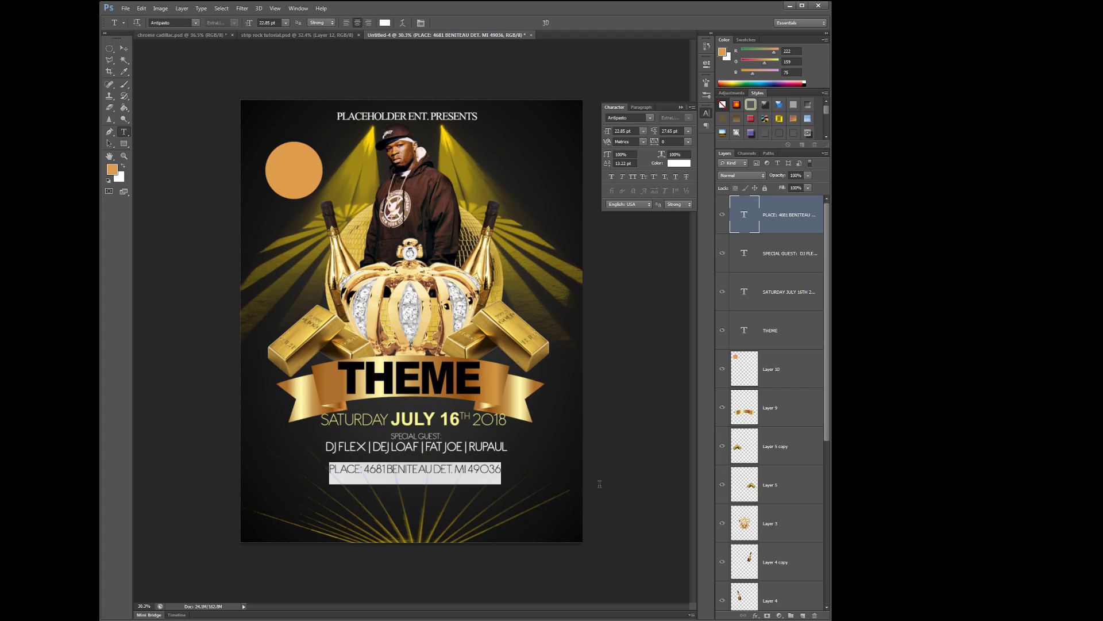
pyautogui.click(196, 23)
pyautogui.click(270, 87)
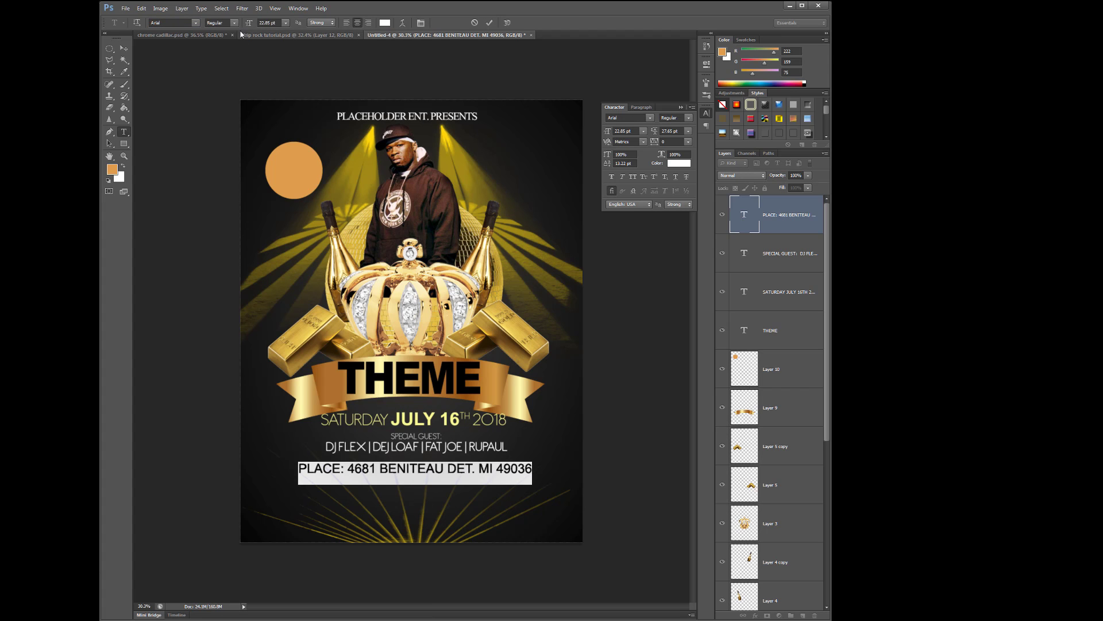
pyautogui.click(235, 23)
pyautogui.click(267, 64)
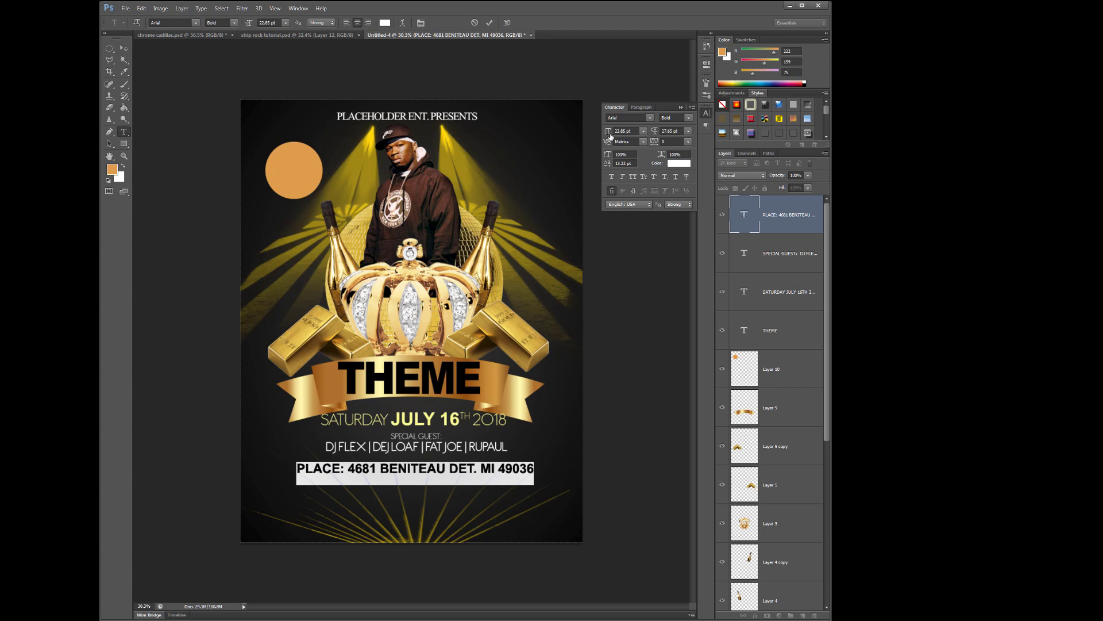
pyautogui.moveTo(610, 134); pyautogui.dragTo(609, 133)
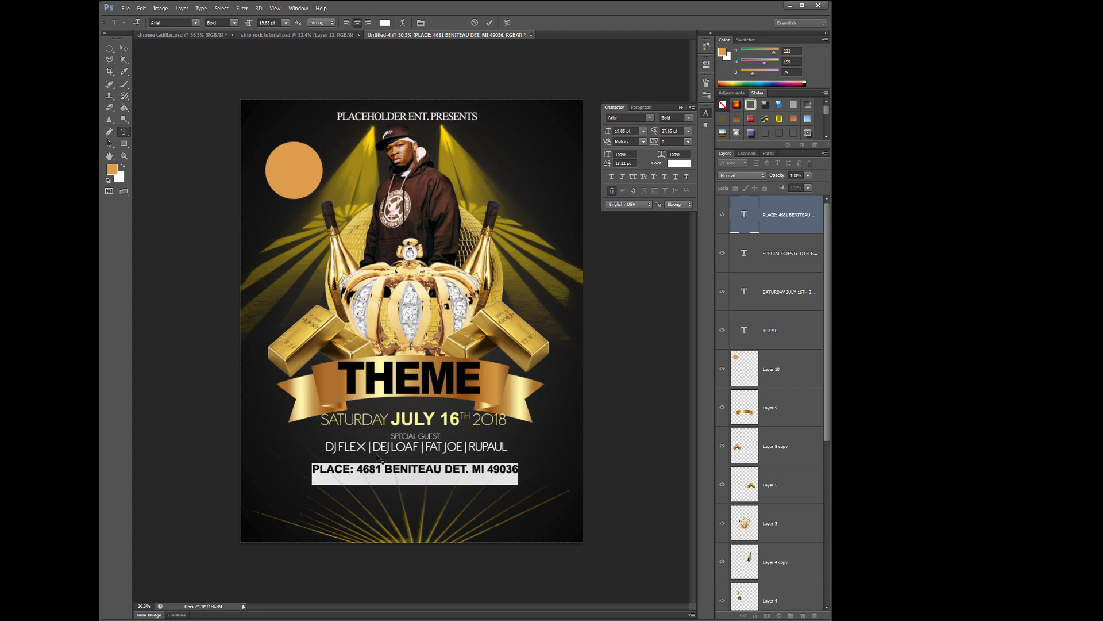
# Replace the word PLACE with LOCATION and nudge the line slightly into place
pyautogui.click(349, 470)
pyautogui.moveTo(327, 472); pyautogui.dragTo(309, 473)
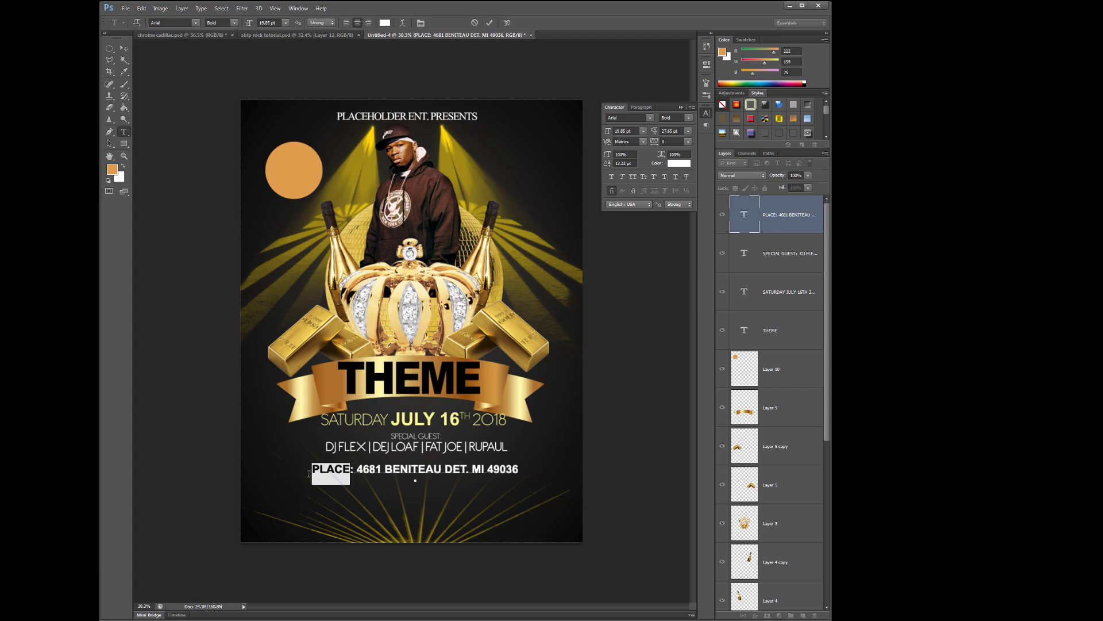
pyautogui.write('LOCATION')
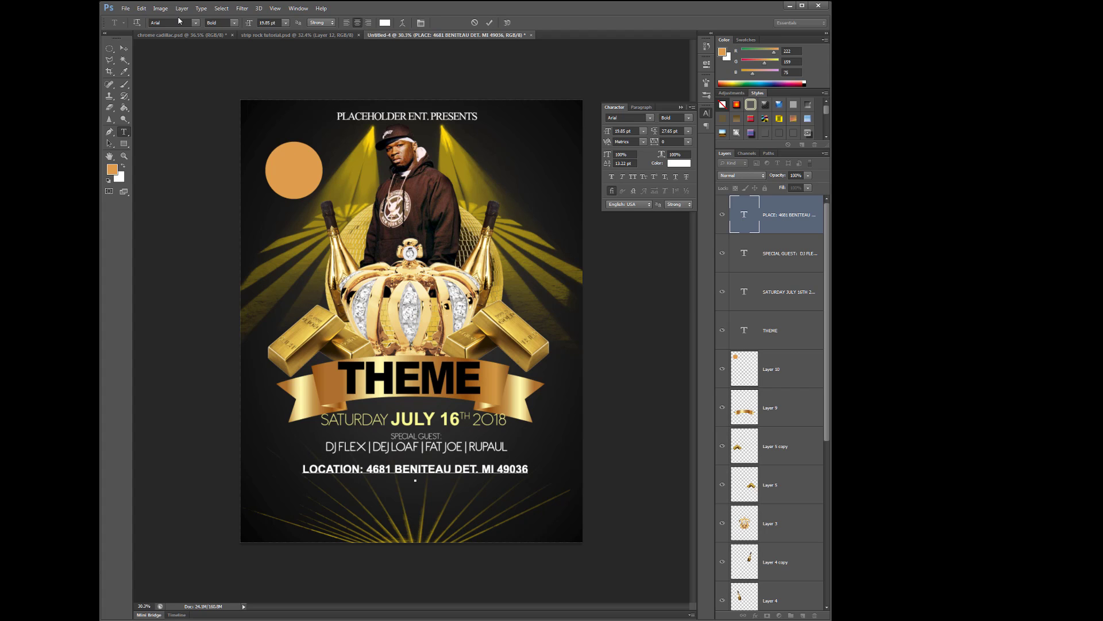
pyautogui.click(124, 48)
pyautogui.moveTo(427, 473); pyautogui.dragTo(427, 471)
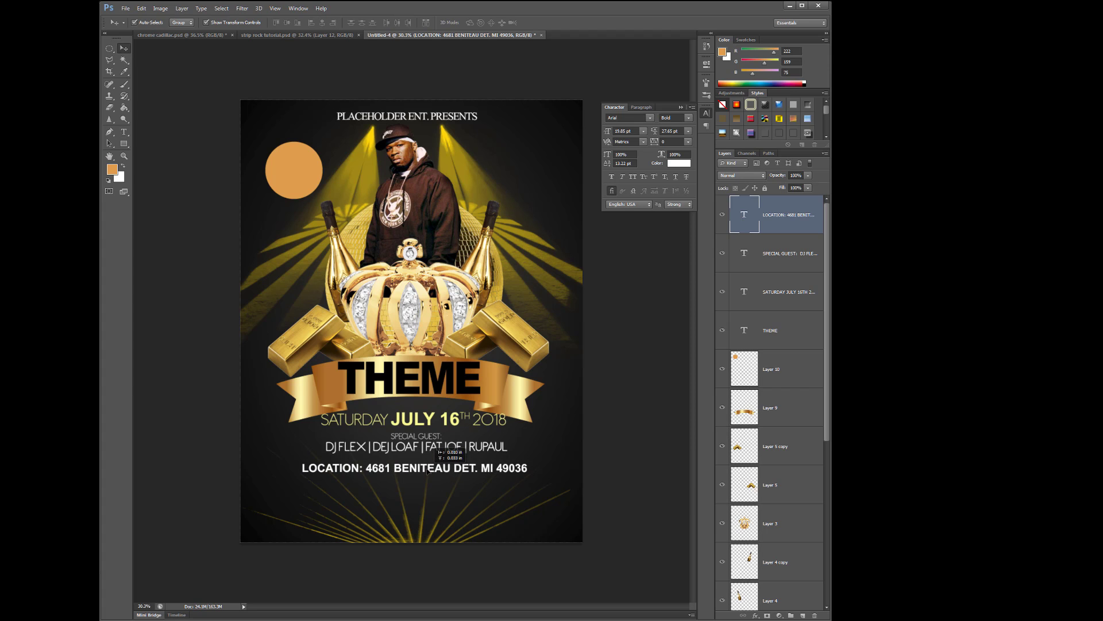
pyautogui.click(124, 132)
pyautogui.moveTo(303, 471); pyautogui.dragTo(527, 471)
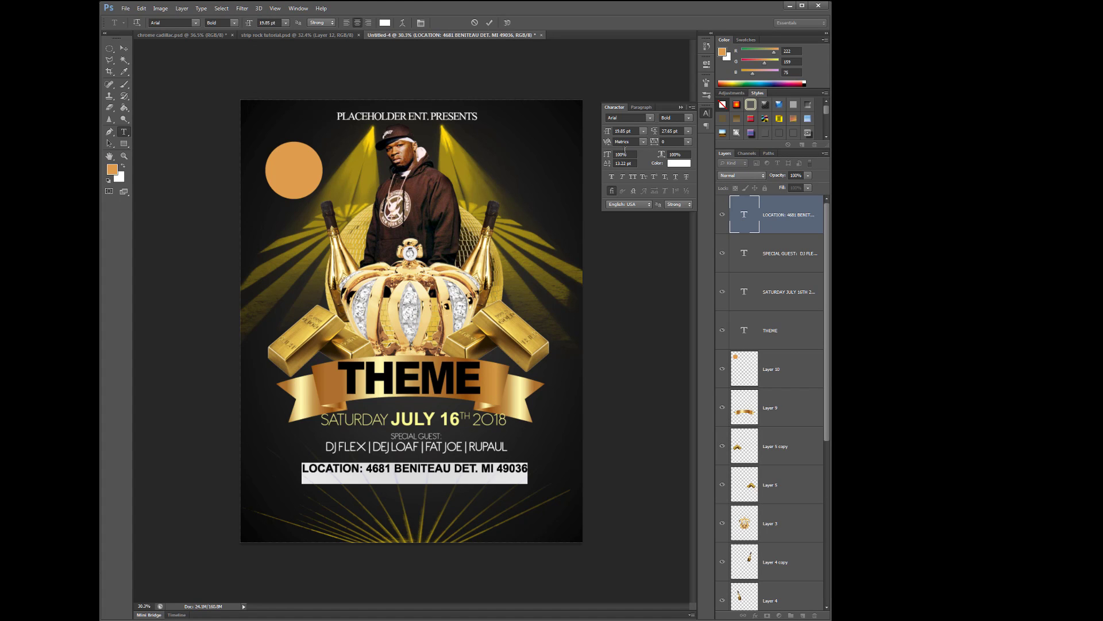
pyautogui.click(672, 165)
# Colour the LOCATION line light gold #f8da74, starting from the orange circle's colour
pyautogui.click(291, 165)
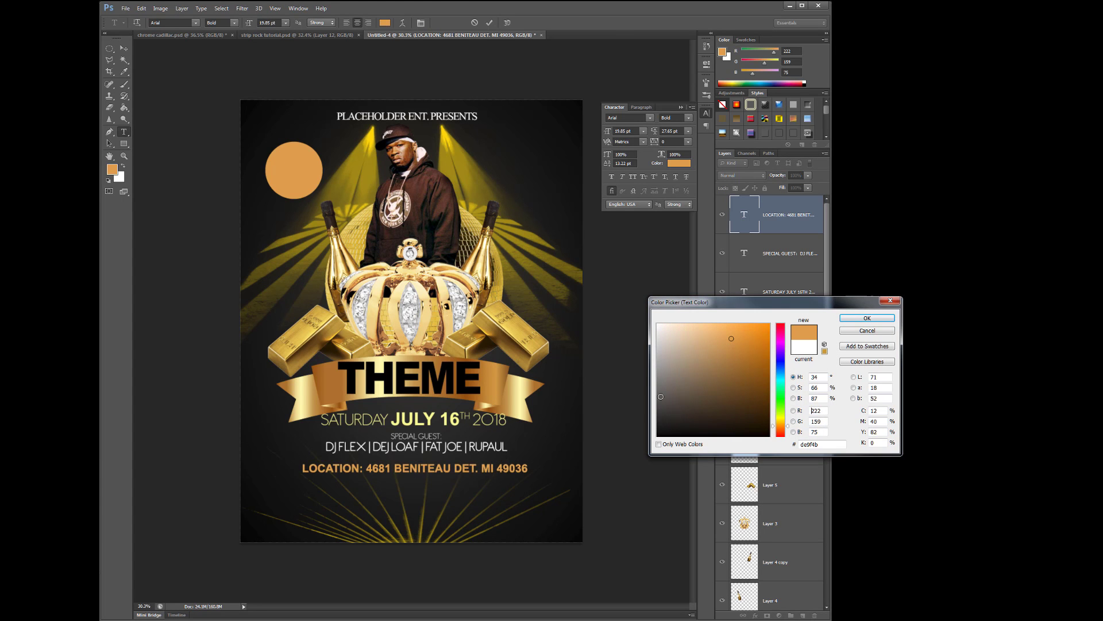
pyautogui.click(717, 327)
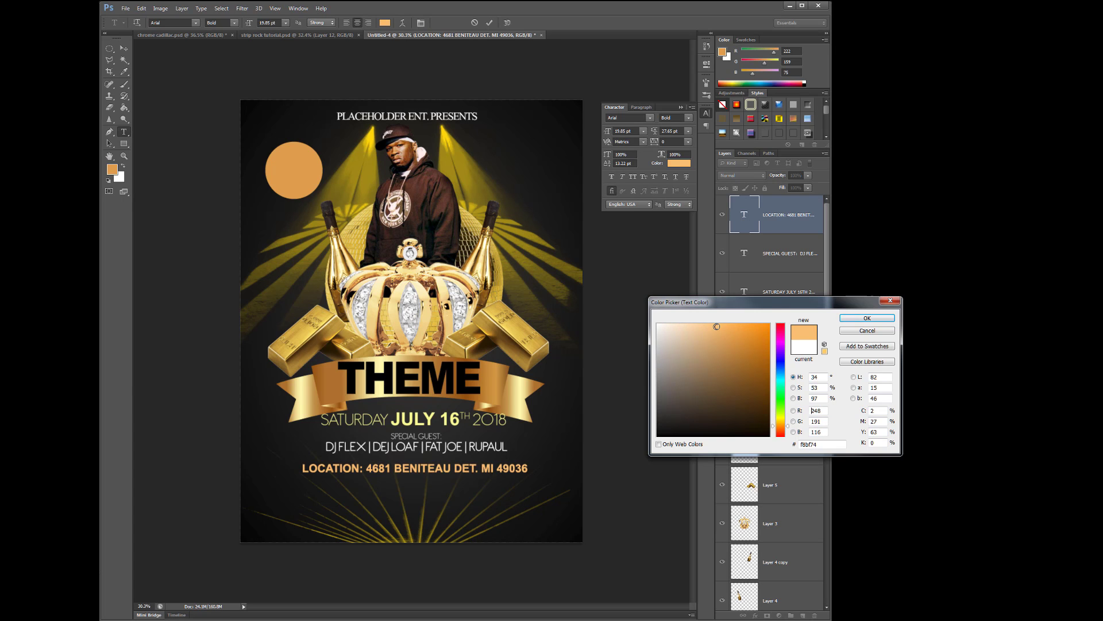
pyautogui.click(783, 424)
pyautogui.moveTo(783, 424); pyautogui.dragTo(784, 422)
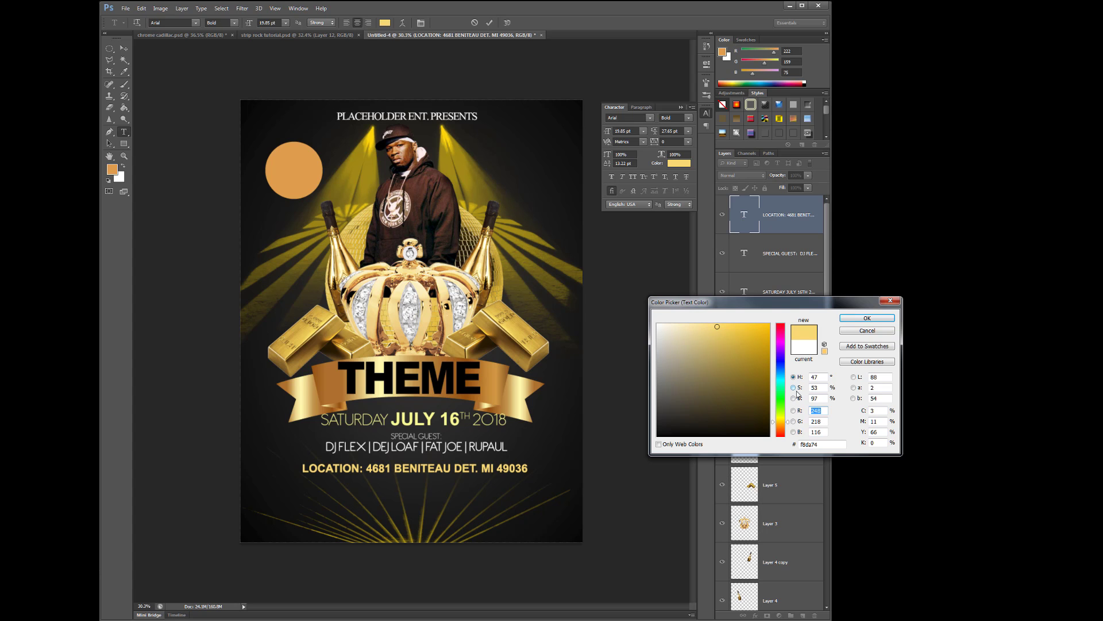
pyautogui.click(867, 318)
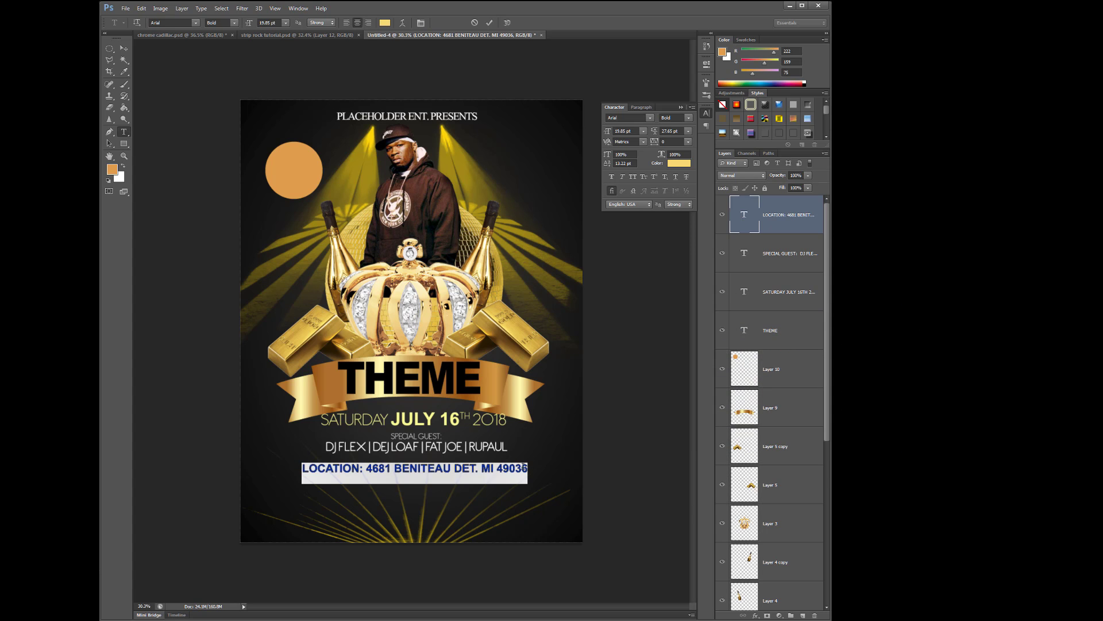
pyautogui.click(525, 468)
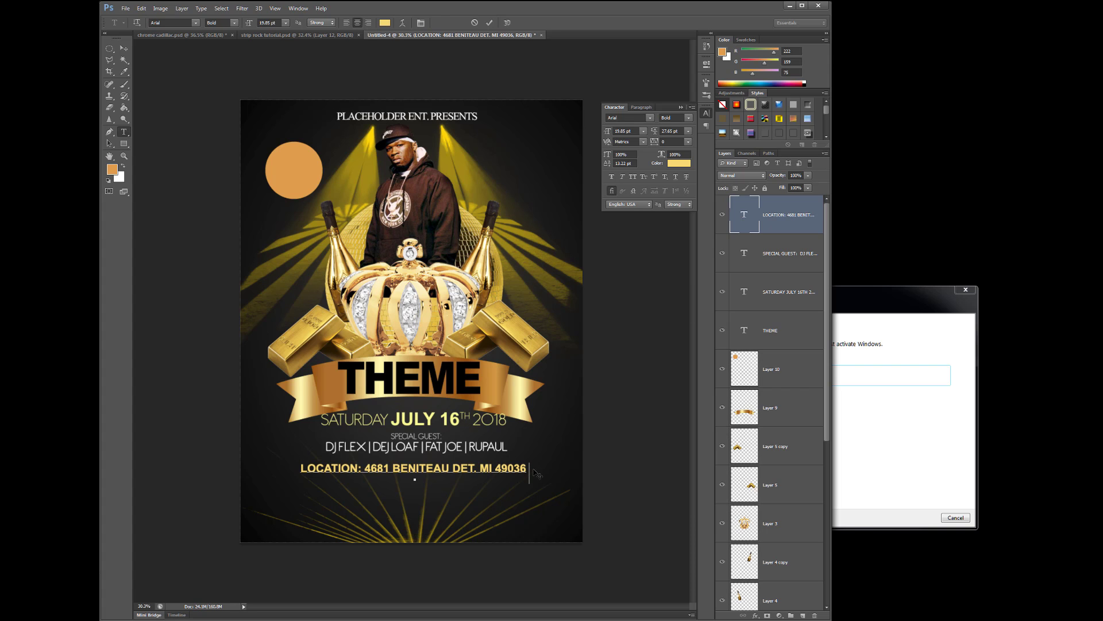
pyautogui.write('12')
pyautogui.press('BackSpace')
pyautogui.write('.')
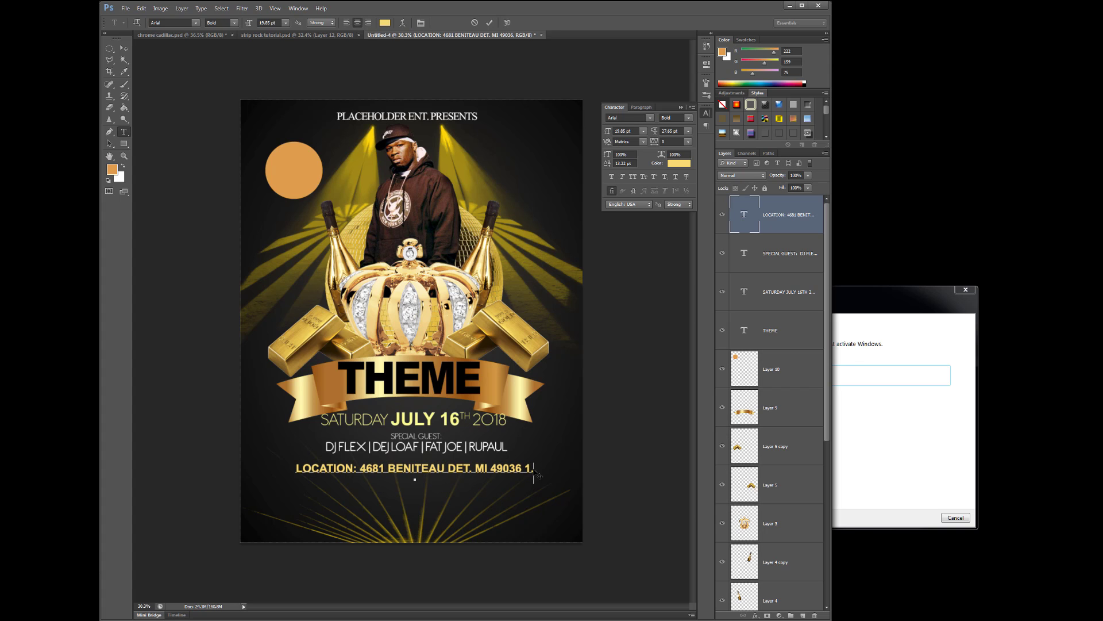
pyautogui.write('4')
pyautogui.press('BackSpace')
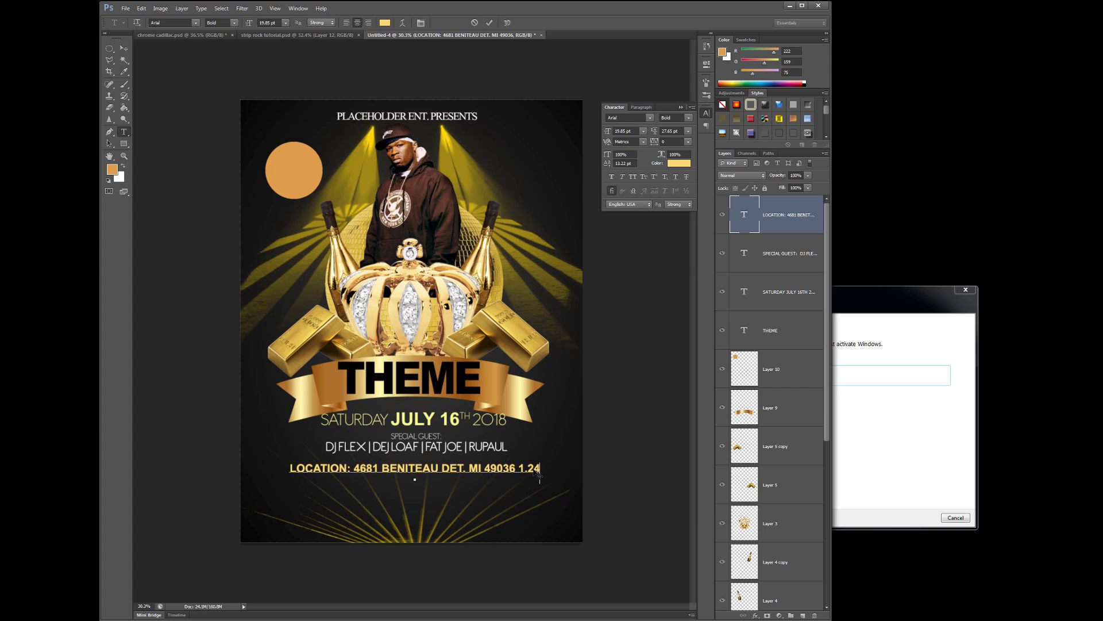
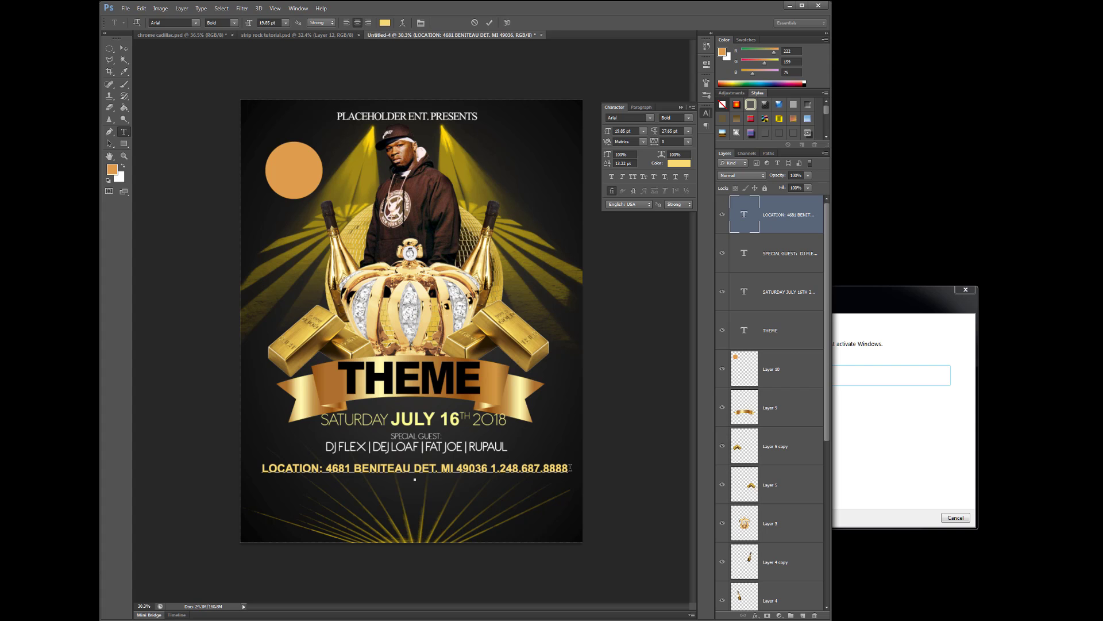
# Add a 'STARTS AT 10 PM' line beneath it, replacing the @ with AT
pyautogui.write('STARTS @ 10 PM')
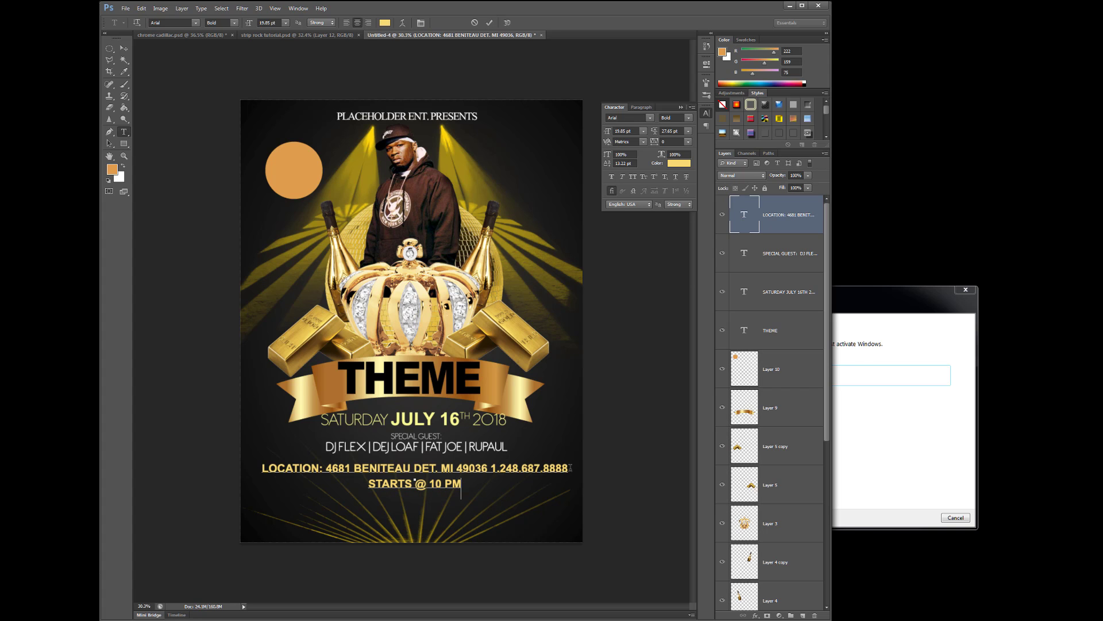
pyautogui.press('Left')
pyautogui.press('Left')
pyautogui.press('Left')
pyautogui.press('Left')
pyautogui.press('Left')
pyautogui.press('BackSpace')
pyautogui.write('AT')
pyautogui.moveTo(467, 482); pyautogui.dragTo(356, 453)
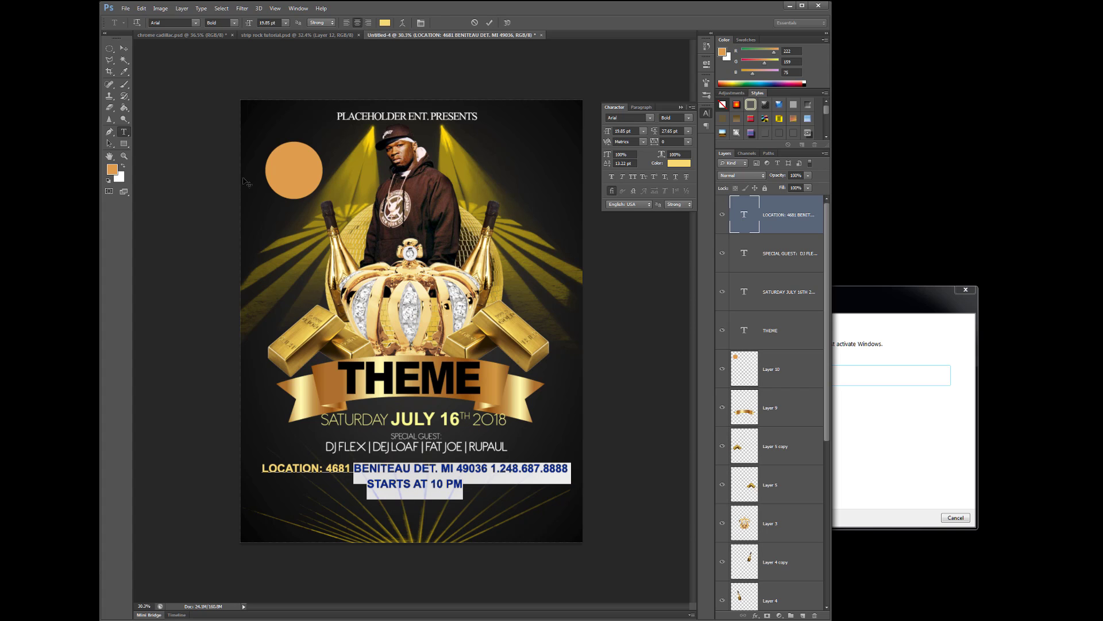
pyautogui.click(196, 22)
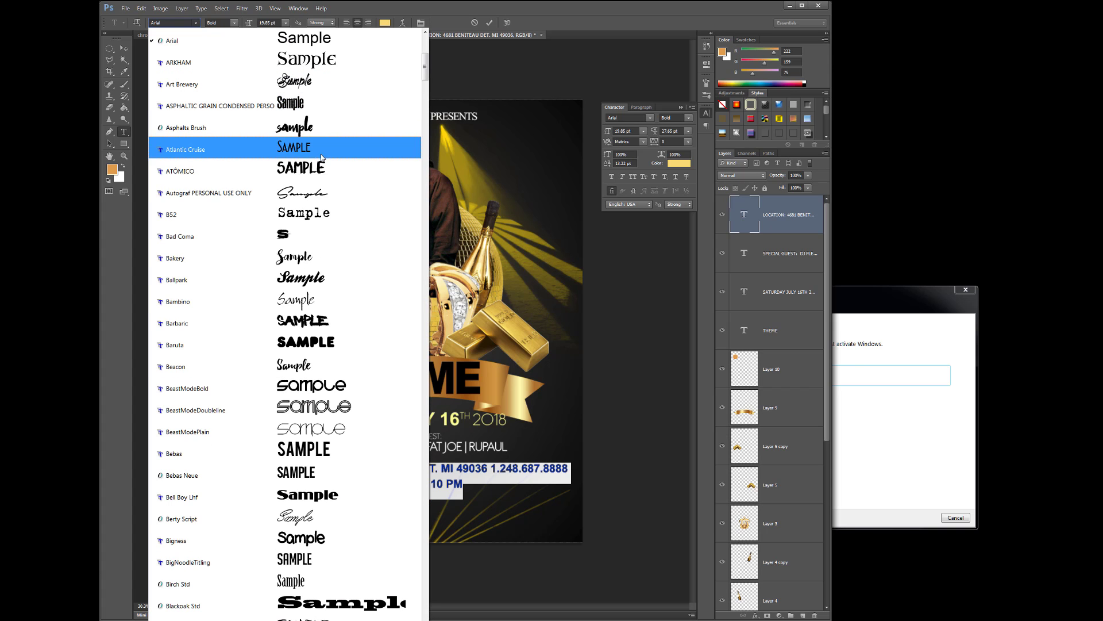
pyautogui.click(335, 475)
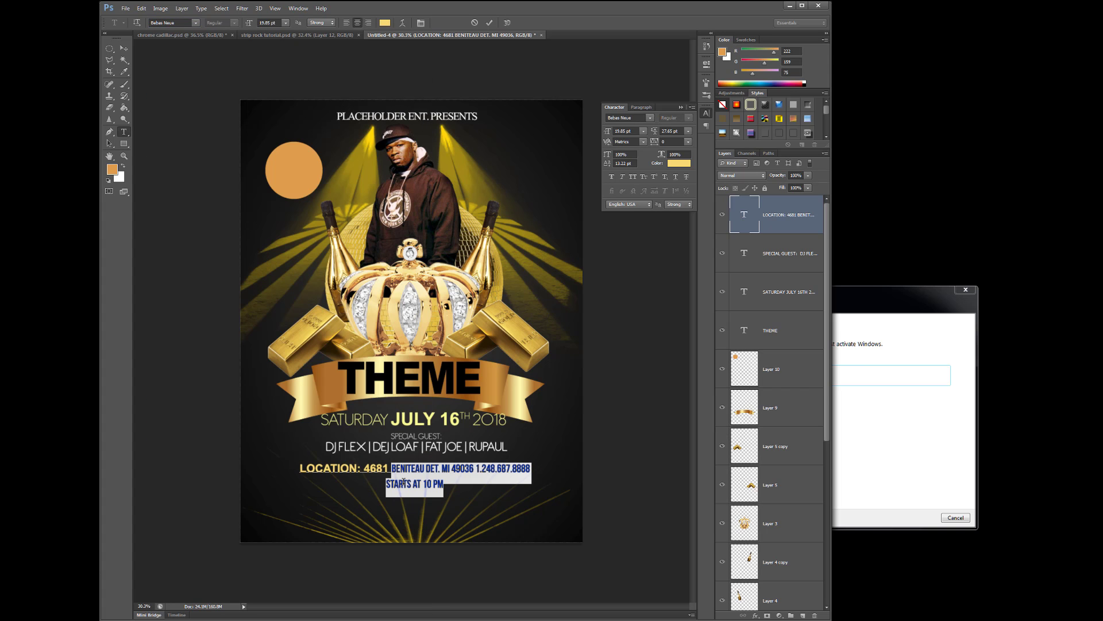
pyautogui.click(142, 8)
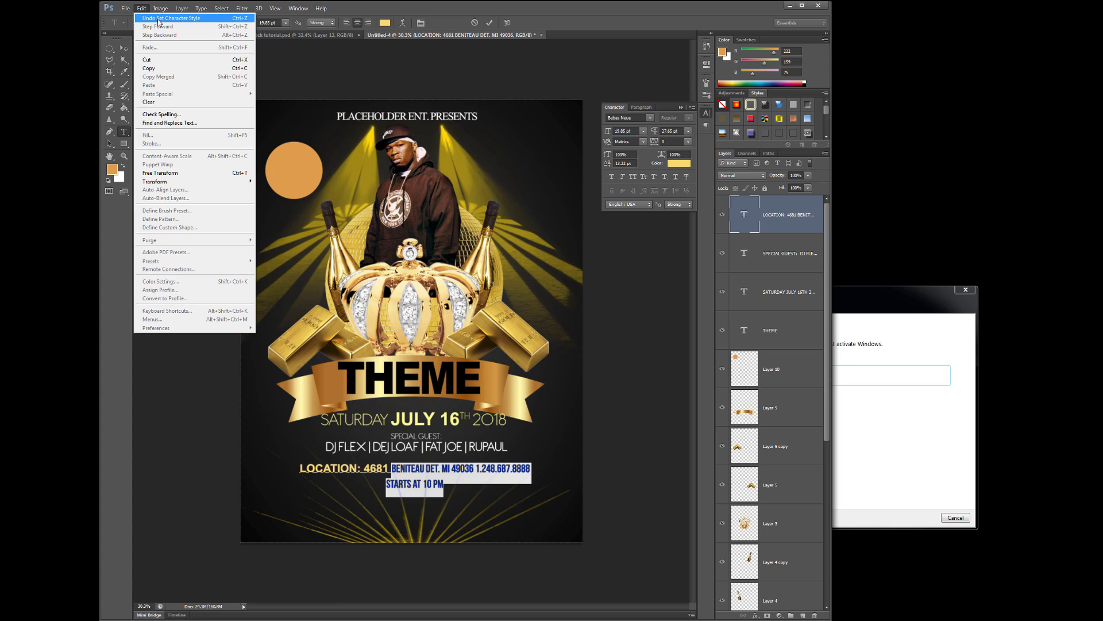
pyautogui.click(158, 18)
pyautogui.click(467, 482)
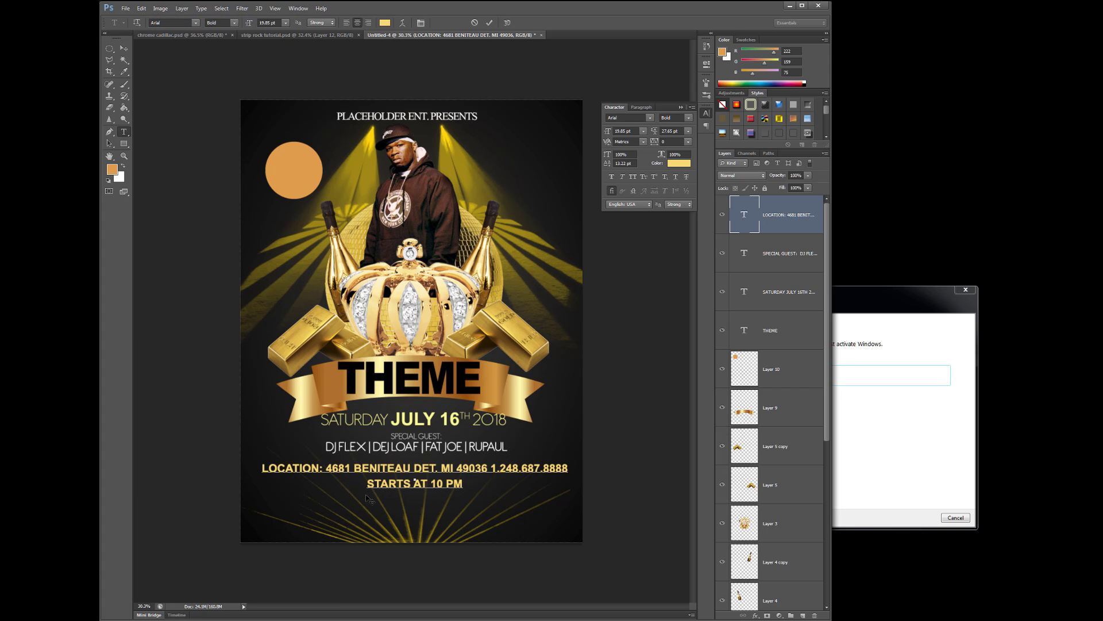
pyautogui.press('Down')
pyautogui.moveTo(367, 484); pyautogui.dragTo(502, 497)
pyautogui.rightClick(430, 486)
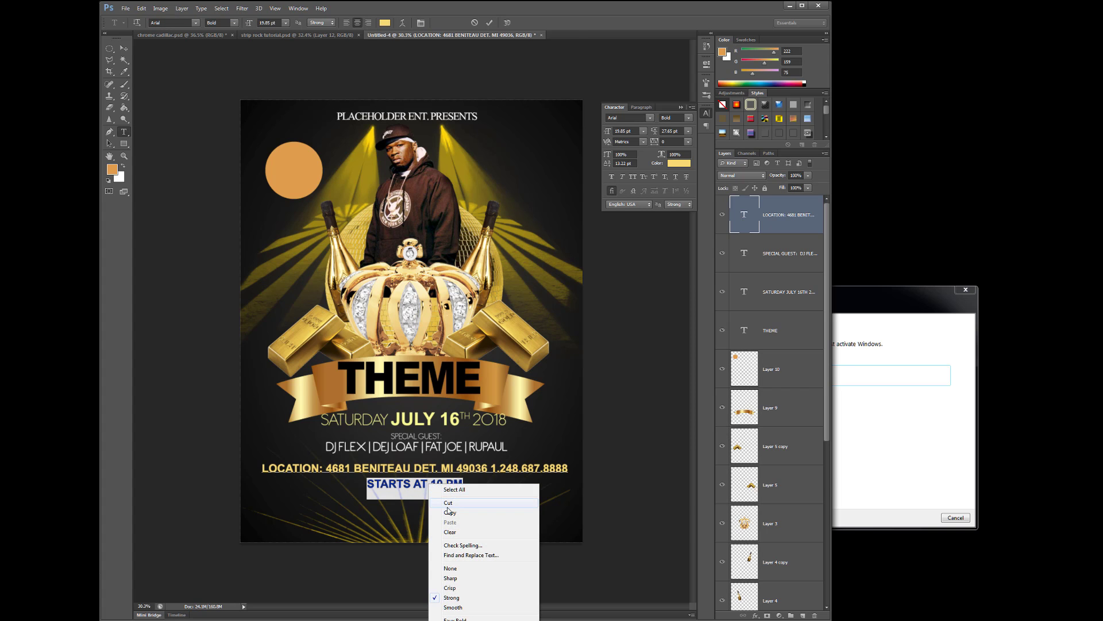
pyautogui.click(447, 504)
pyautogui.click(124, 49)
pyautogui.click(123, 132)
pyautogui.click(275, 503)
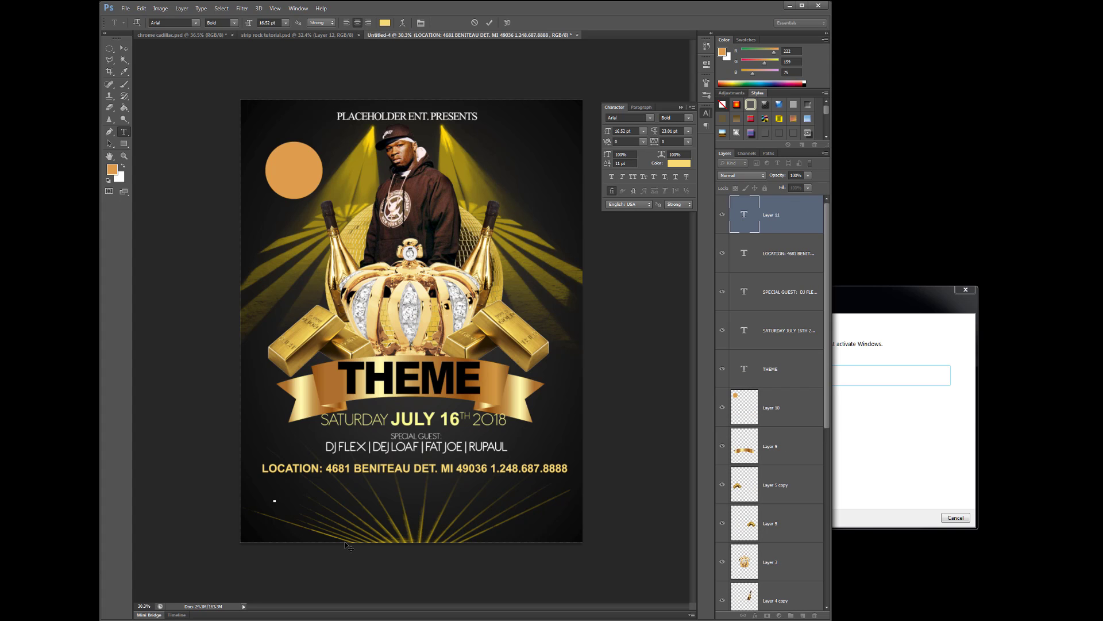
pyautogui.hotkey('ctrl', 'v')
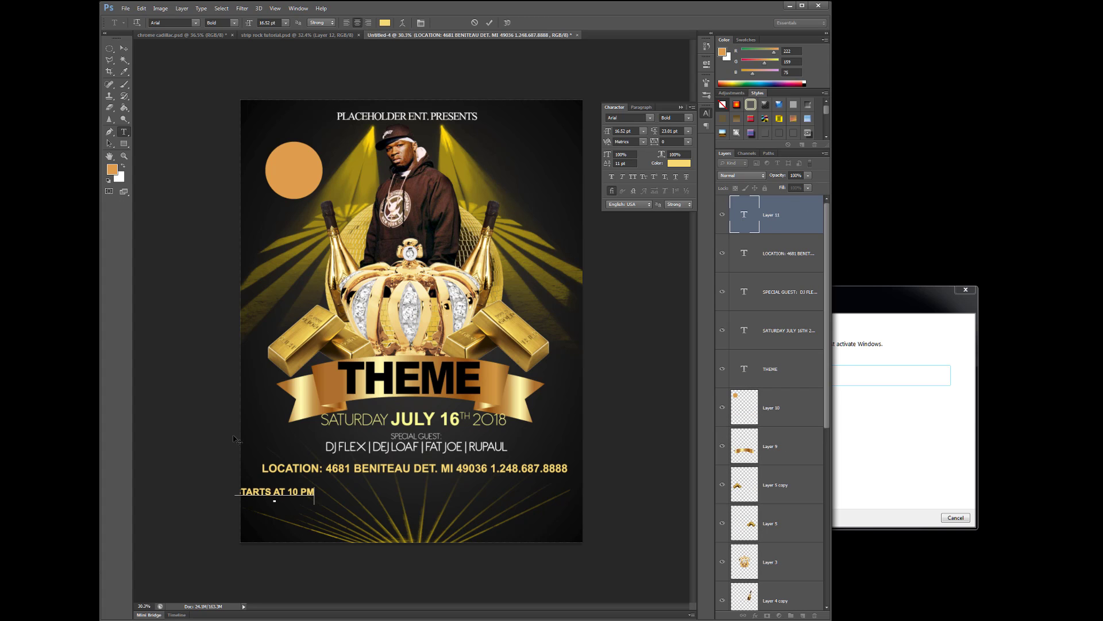
pyautogui.click(124, 49)
pyautogui.moveTo(290, 495); pyautogui.dragTo(406, 487)
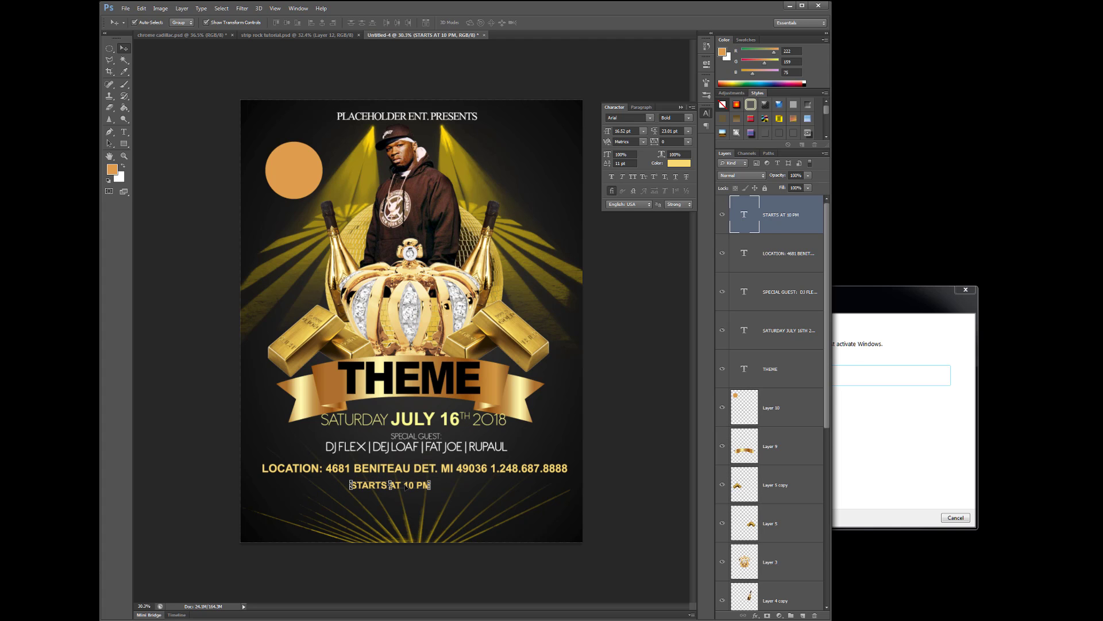
pyautogui.press('Delete')
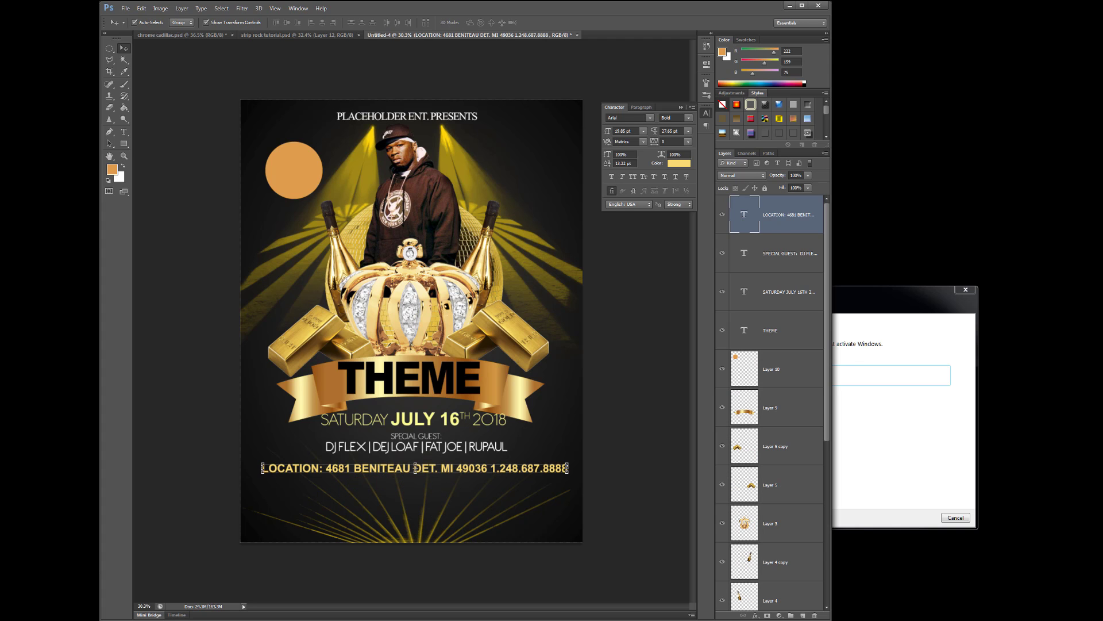
pyautogui.click(125, 132)
pyautogui.click(567, 467)
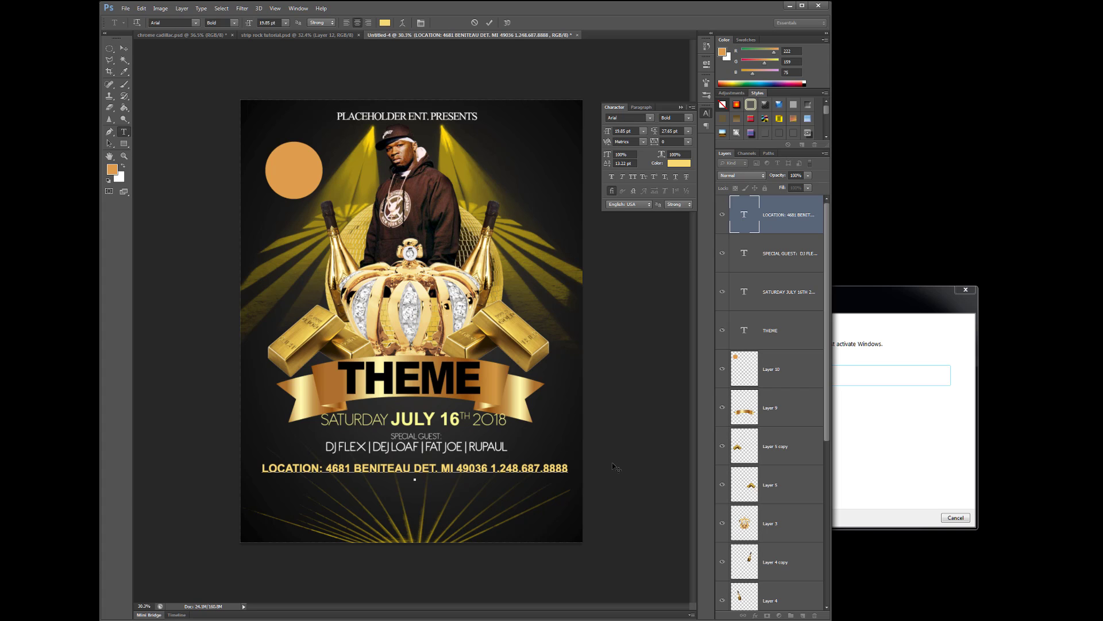
pyautogui.write('STARTS AT 10 PM')
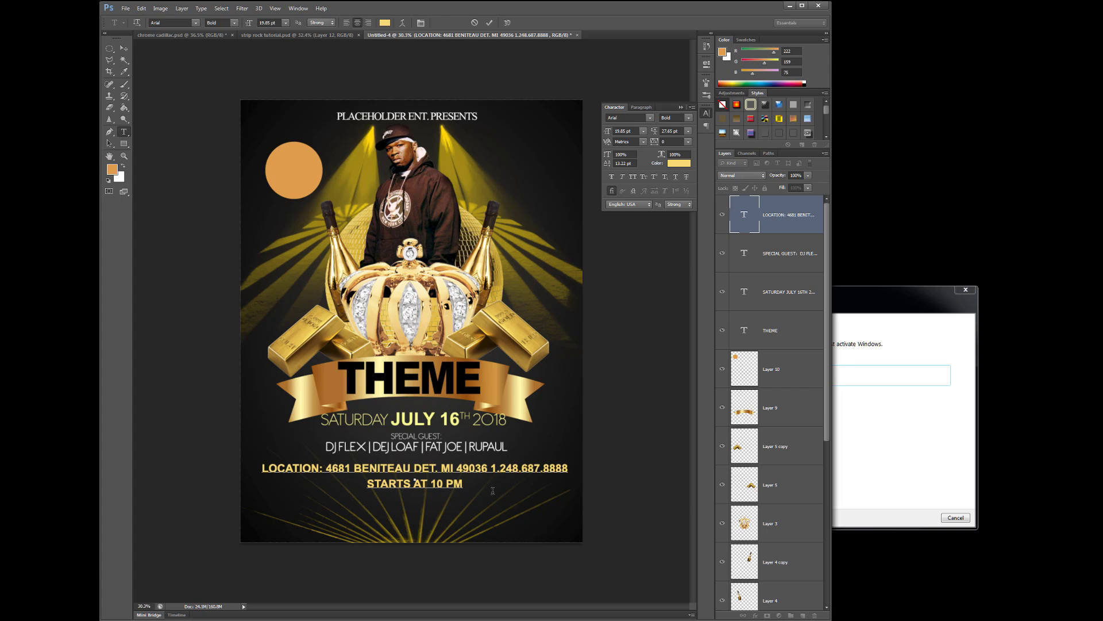
pyautogui.moveTo(463, 486); pyautogui.dragTo(368, 492)
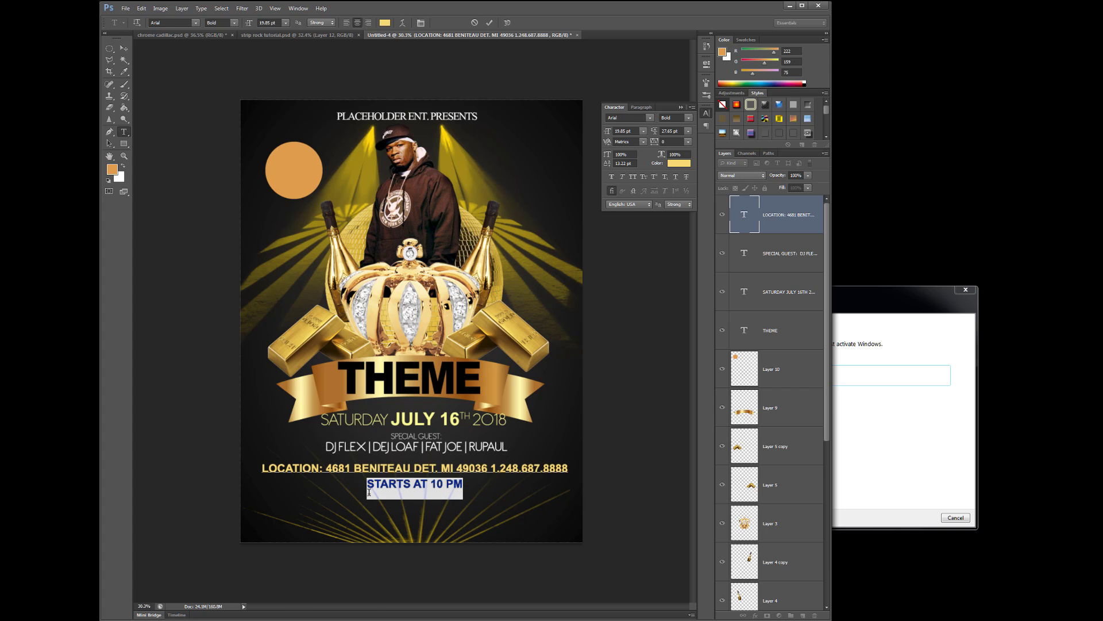
# Set the start-time line in Bebas Neue 23.85 pt and append '| FREE PARKING | FREE ENTRY FOR LADIES UNTIL 11'
pyautogui.click(196, 23)
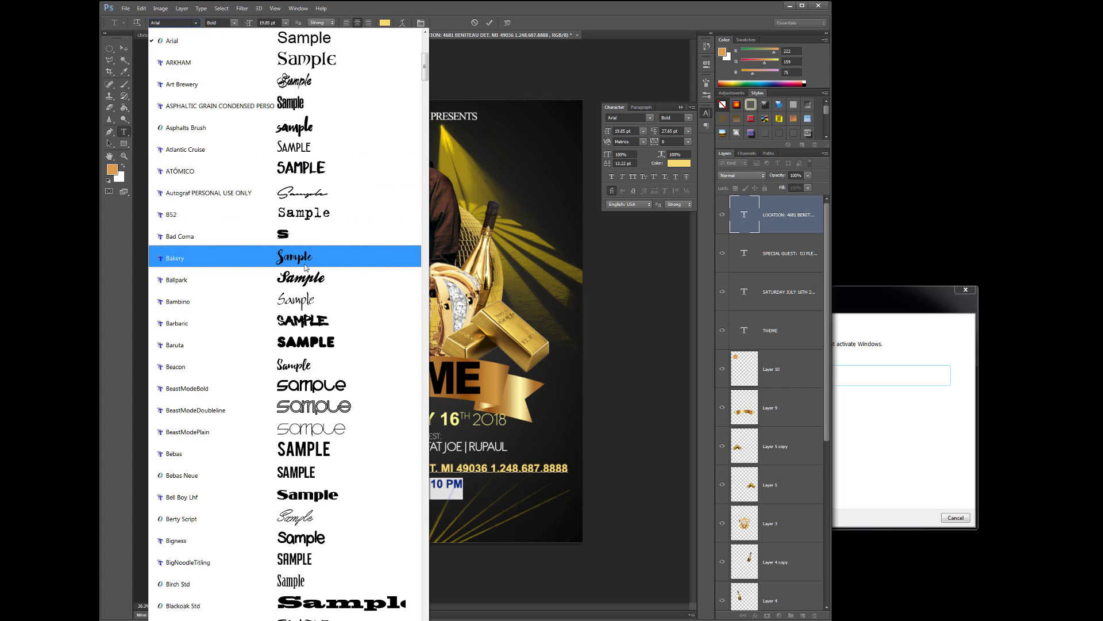
pyautogui.click(317, 475)
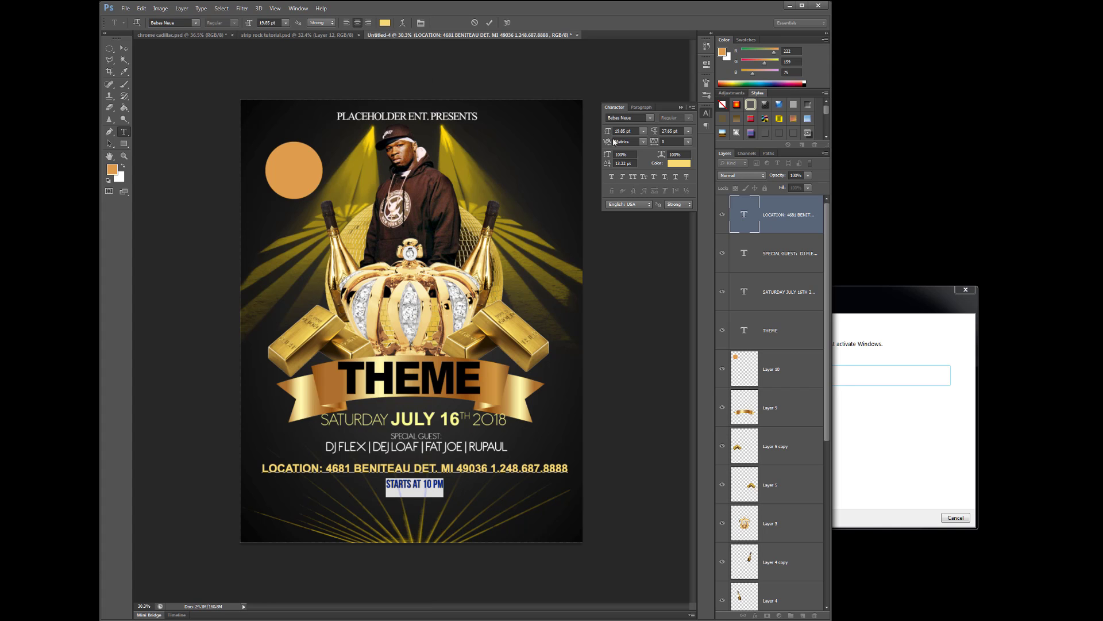
pyautogui.moveTo(607, 134); pyautogui.dragTo(609, 134)
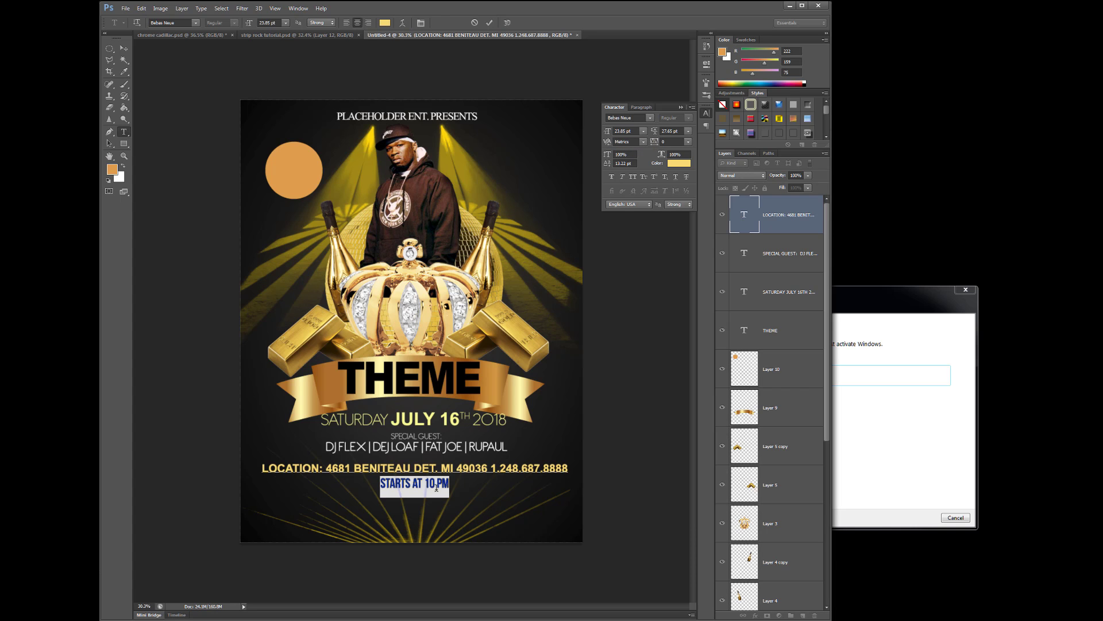
pyautogui.click(492, 482)
pyautogui.write('|')
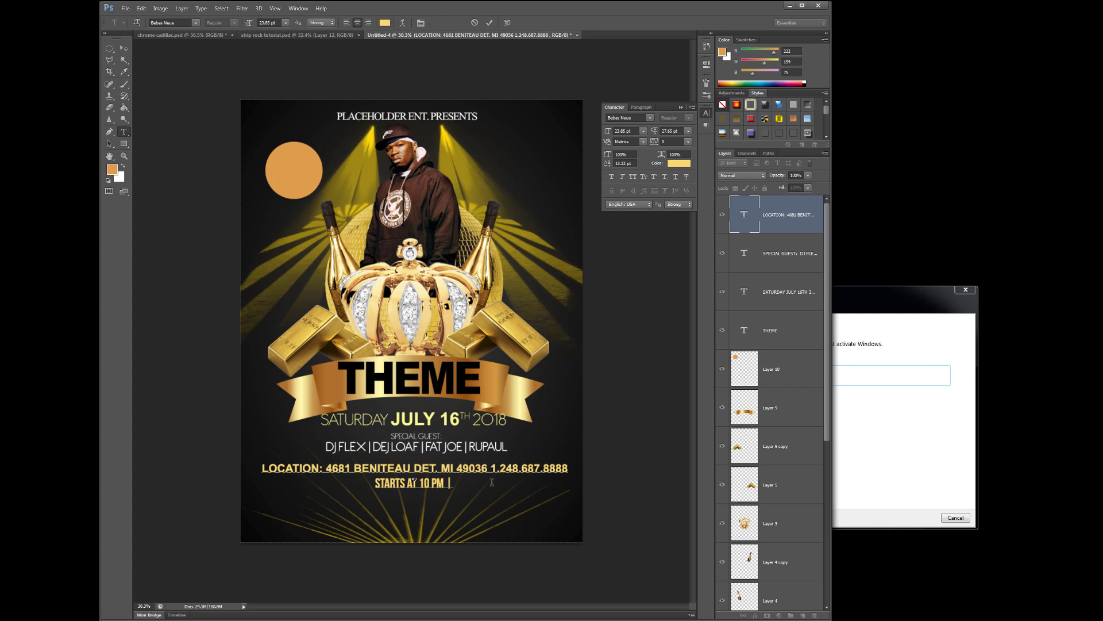
pyautogui.write(' FR')
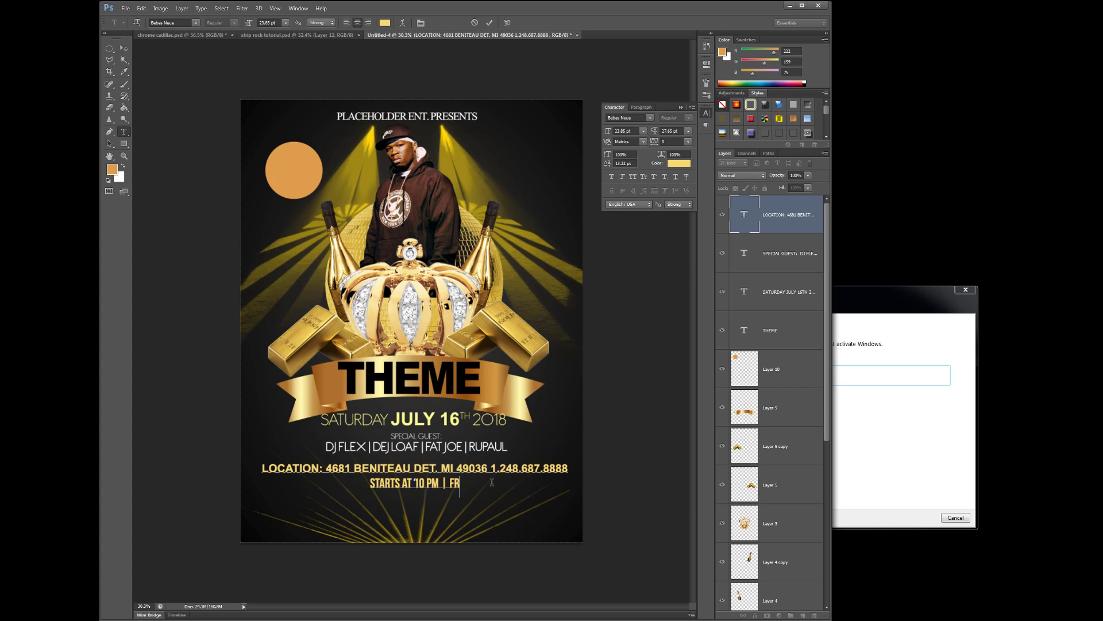
pyautogui.write('EE PARKING')
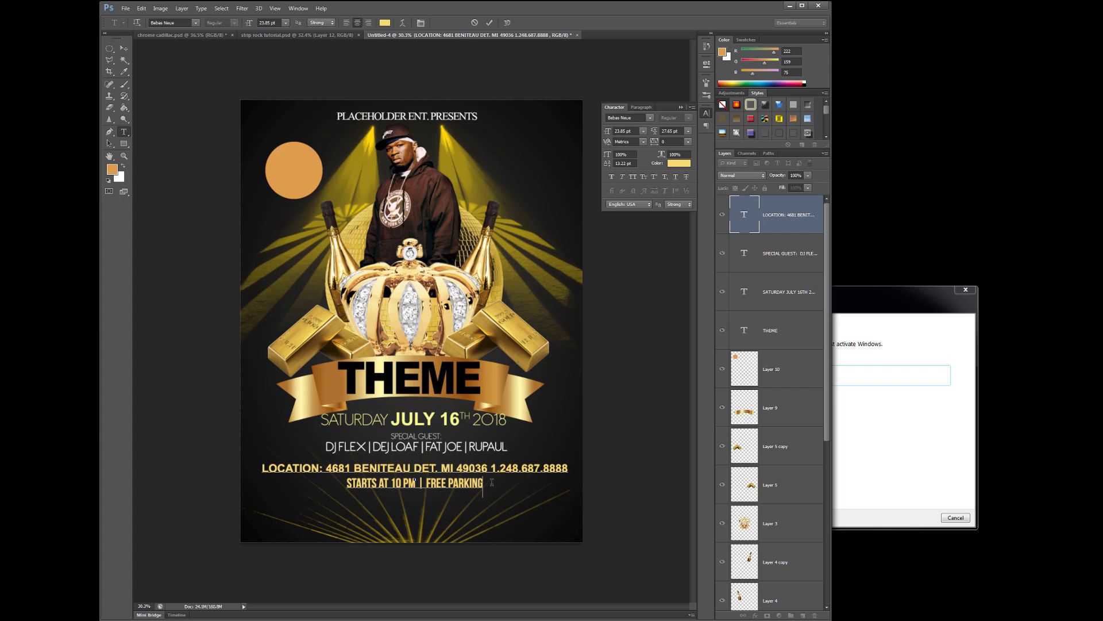
pyautogui.write(' | FREE ENTRY FOR LADIES UNTIL 11')
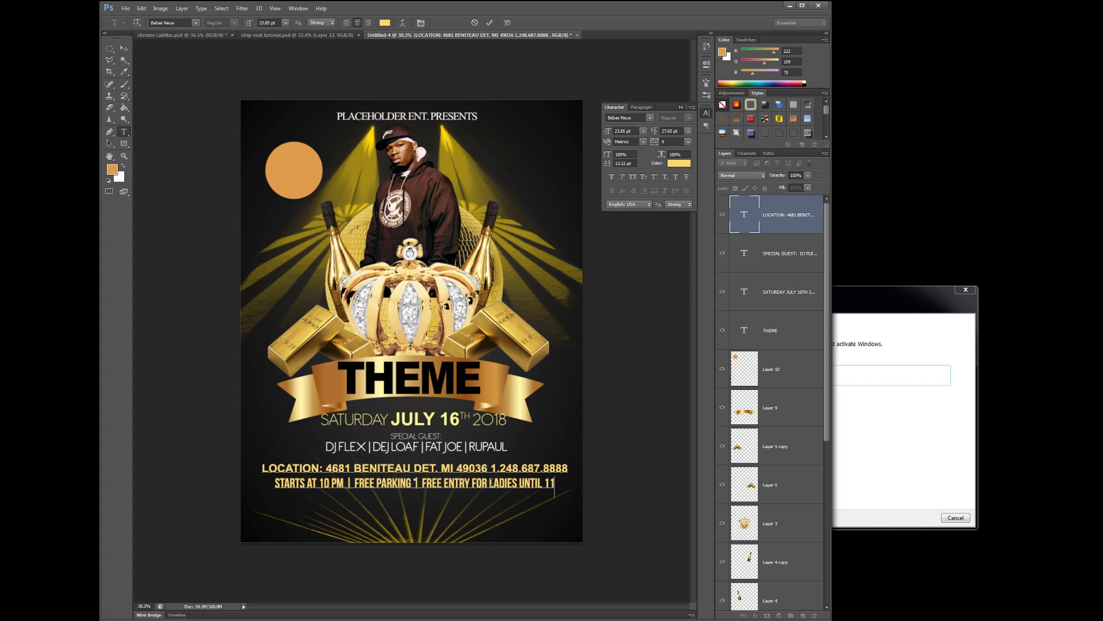
# Turn the start-time details line white (#ffffff) and type '$25 AT THE DOOR | BYOB |' beneath it
pyautogui.moveTo(555, 483); pyautogui.dragTo(271, 478)
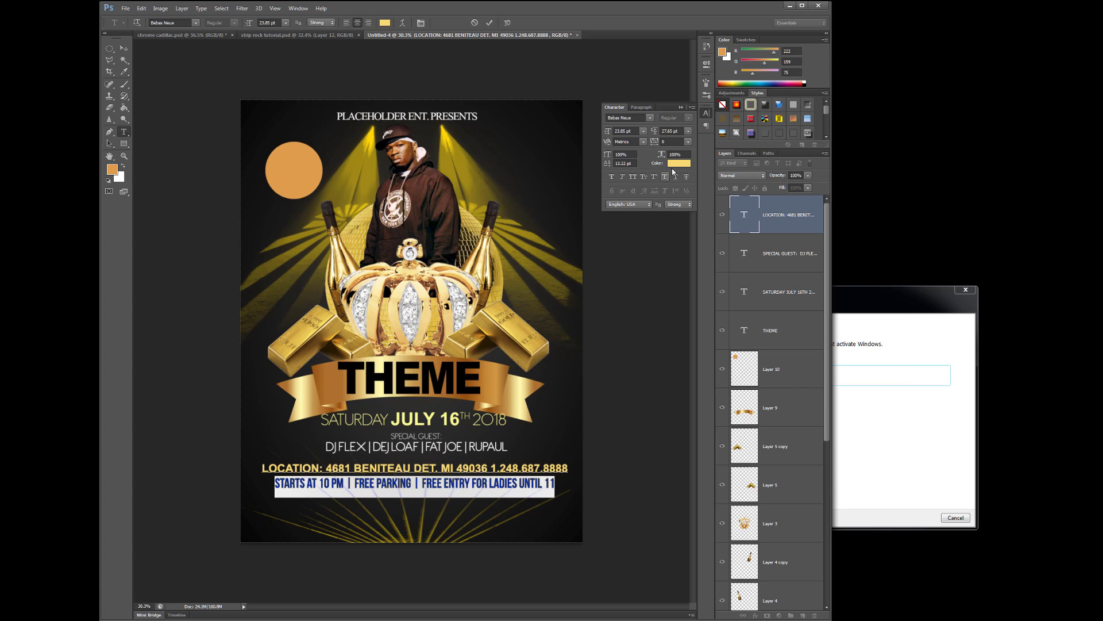
pyautogui.click(674, 163)
pyautogui.moveTo(694, 376); pyautogui.dragTo(641, 302)
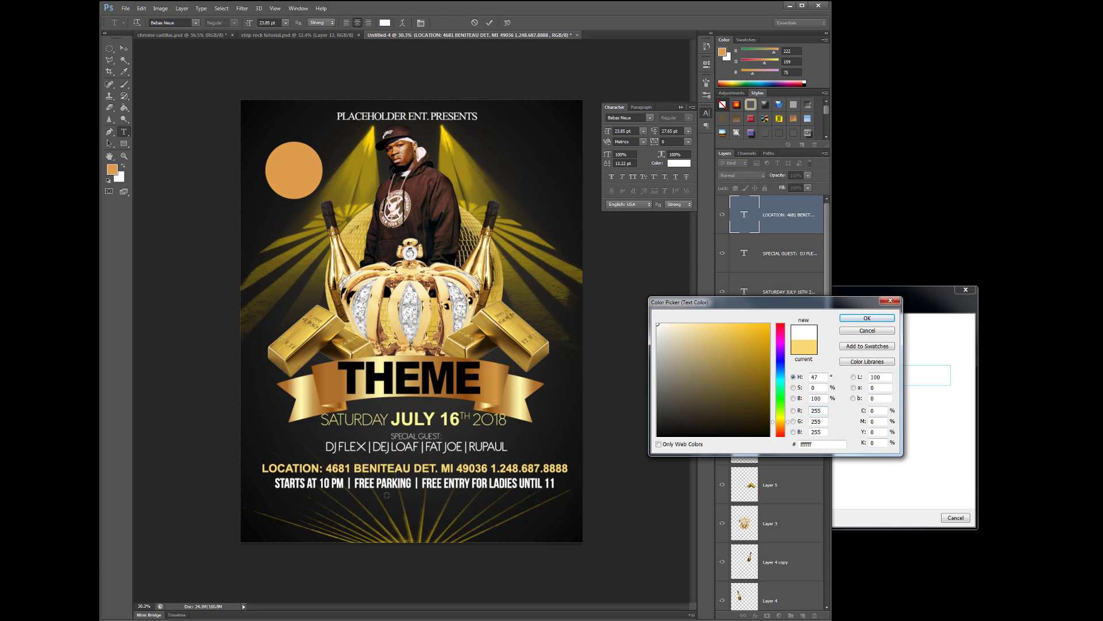
pyautogui.click(884, 322)
pyautogui.click(549, 488)
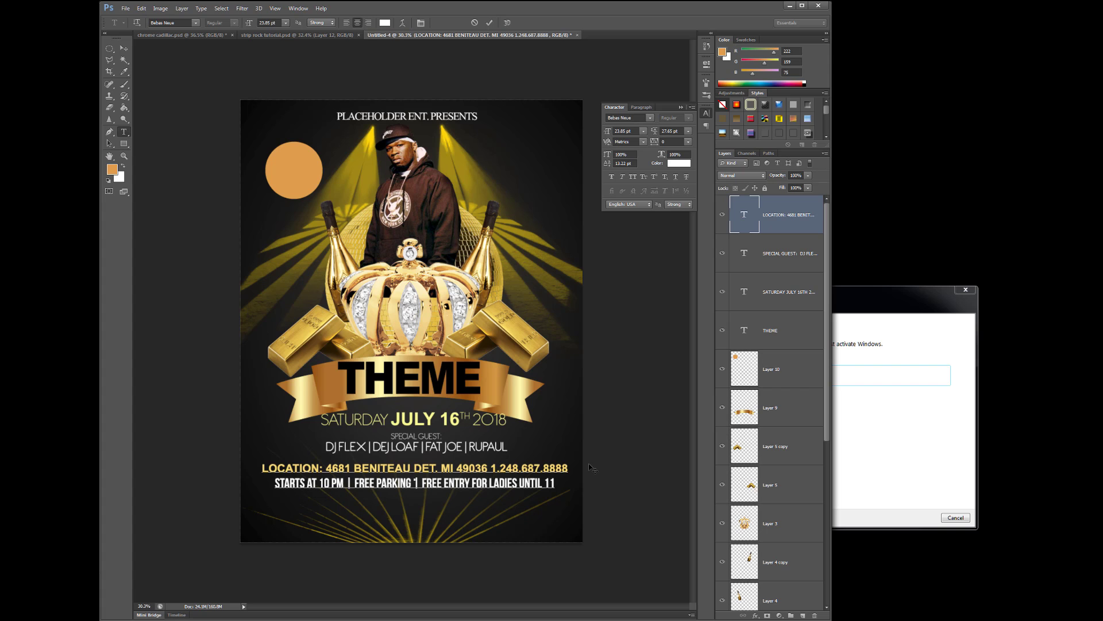
pyautogui.write('$25 AT THE DOOR | B')
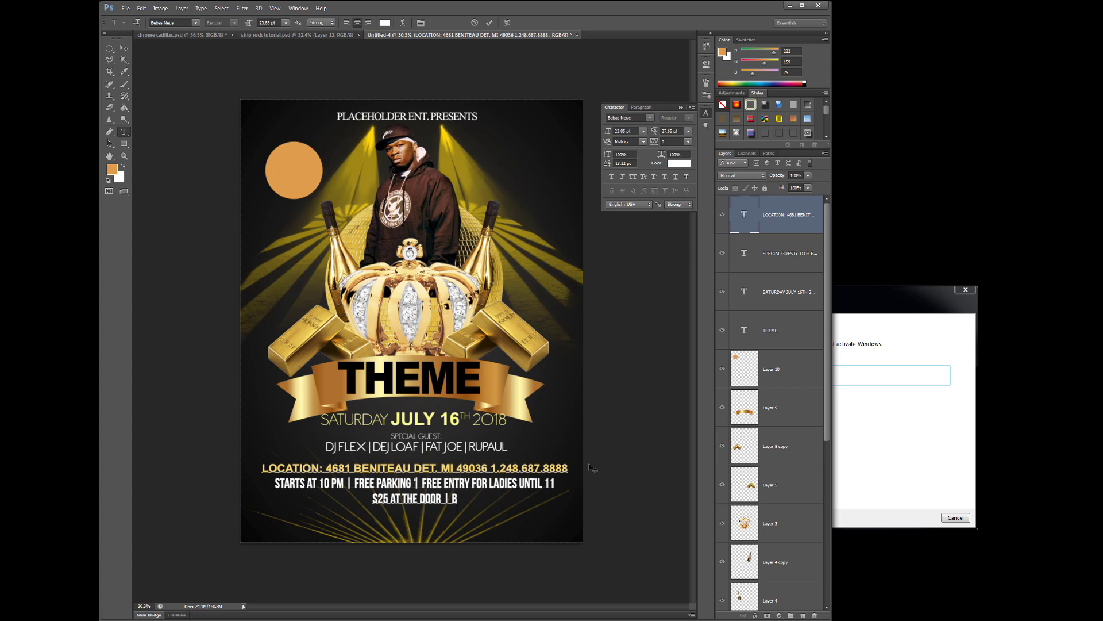
pyautogui.write('YOB')
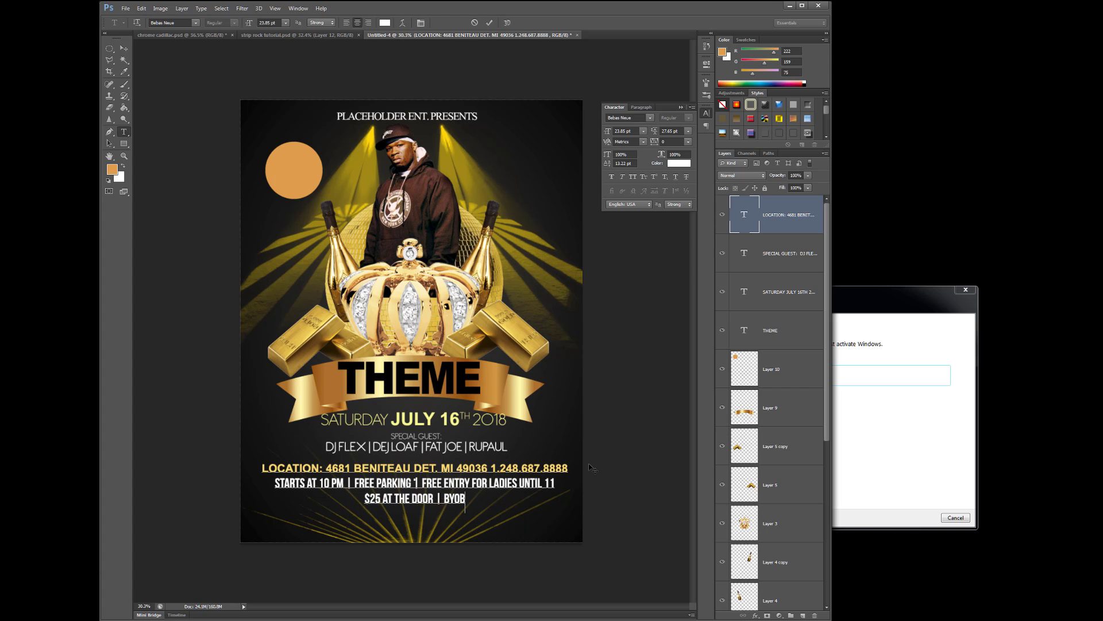
pyautogui.write(' |')
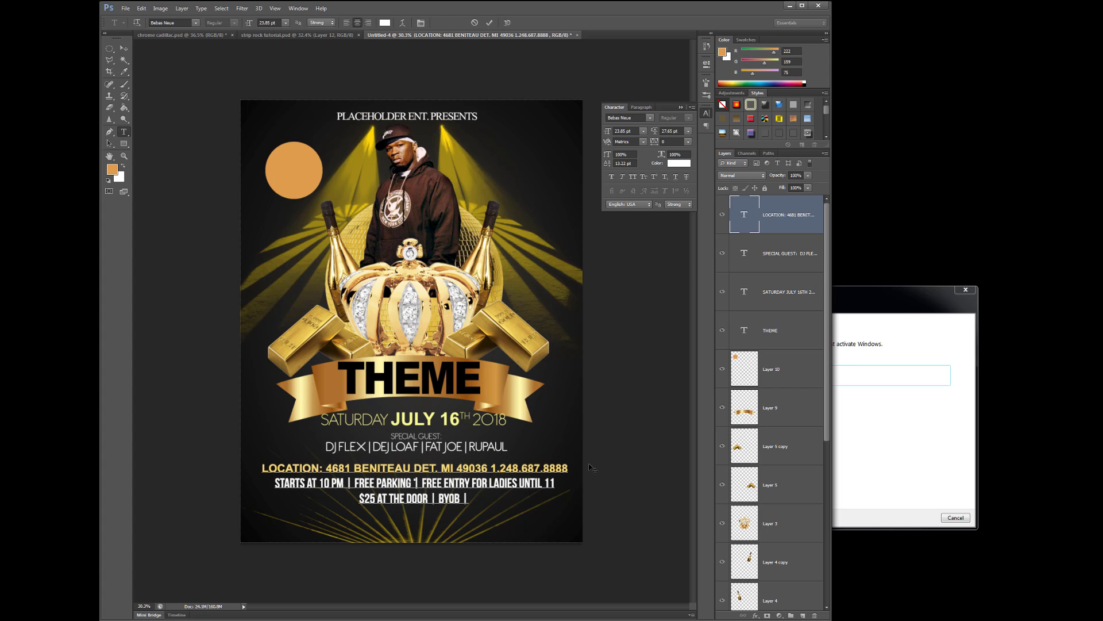
# Delete the phone number from the location line
pyautogui.moveTo(490, 469); pyautogui.dragTo(570, 469)
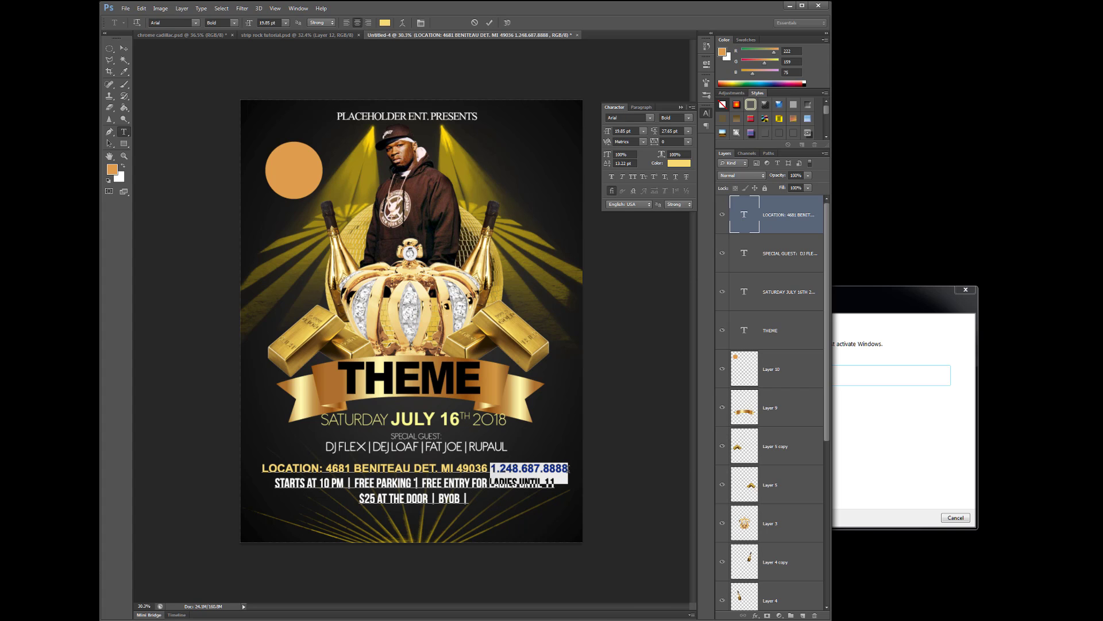
pyautogui.rightClick(567, 470)
pyautogui.click(592, 490)
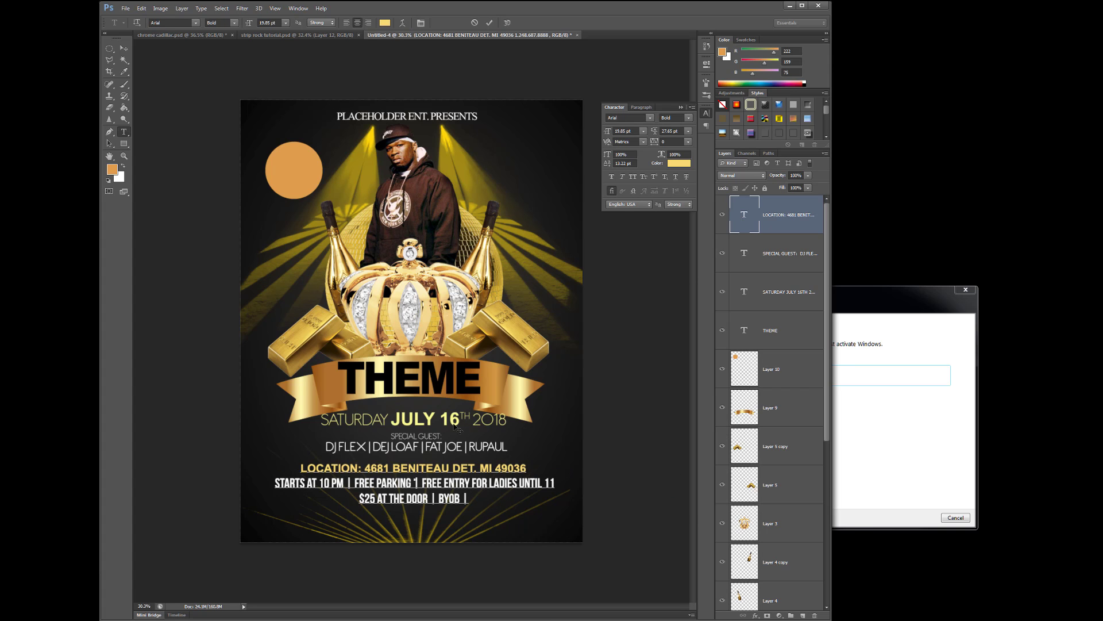
pyautogui.click(124, 48)
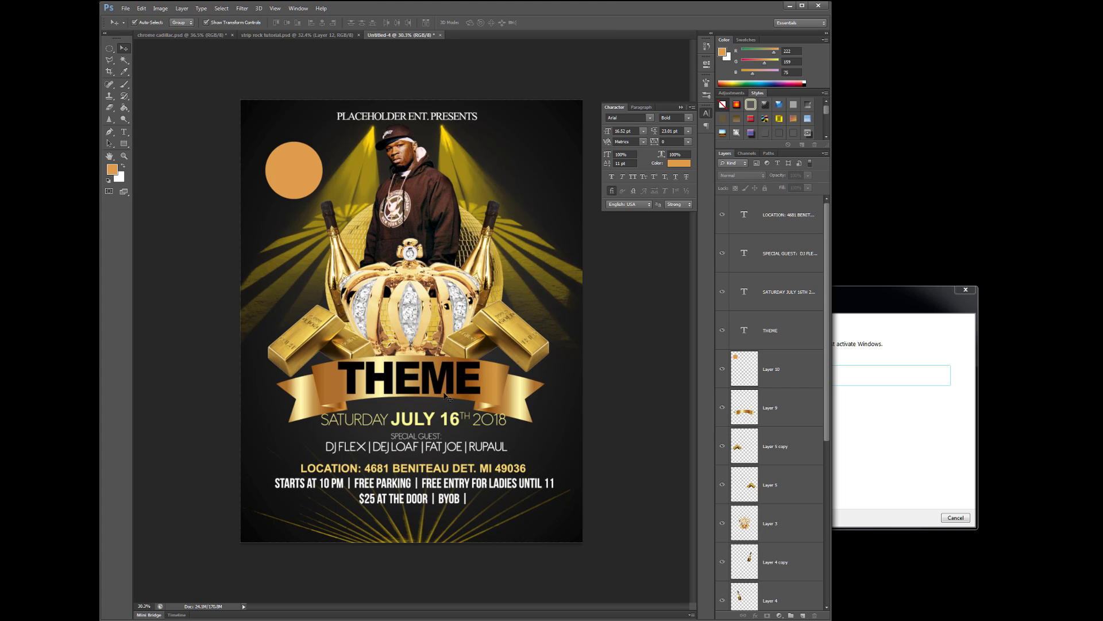
# Enlarge the whole location line to 21.85 pt
pyautogui.click(458, 489)
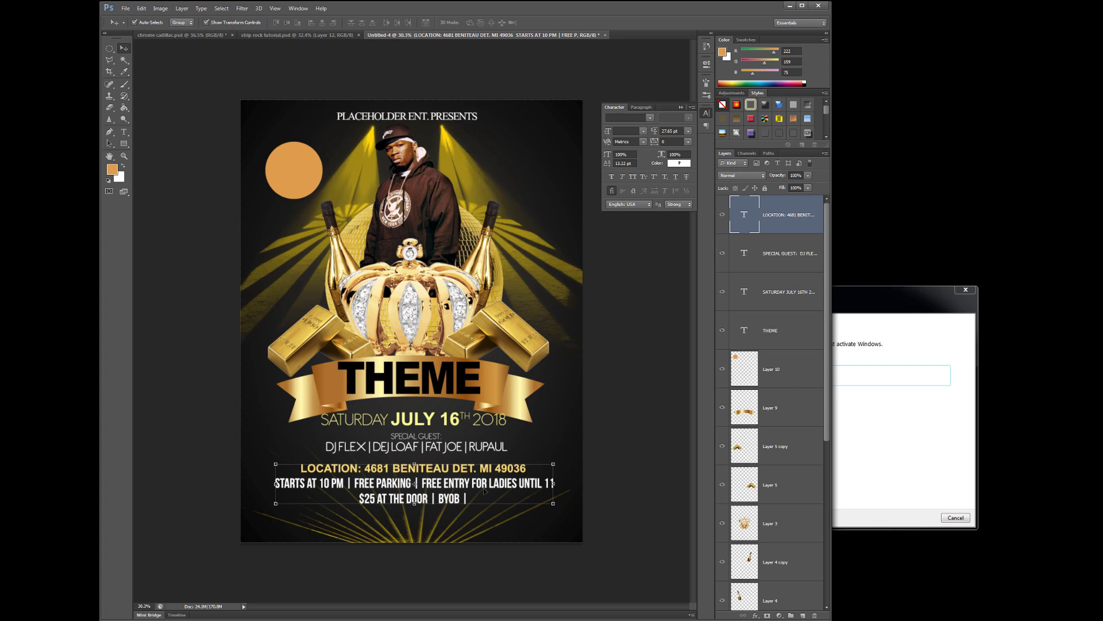
pyautogui.click(123, 132)
pyautogui.moveTo(302, 468); pyautogui.dragTo(541, 472)
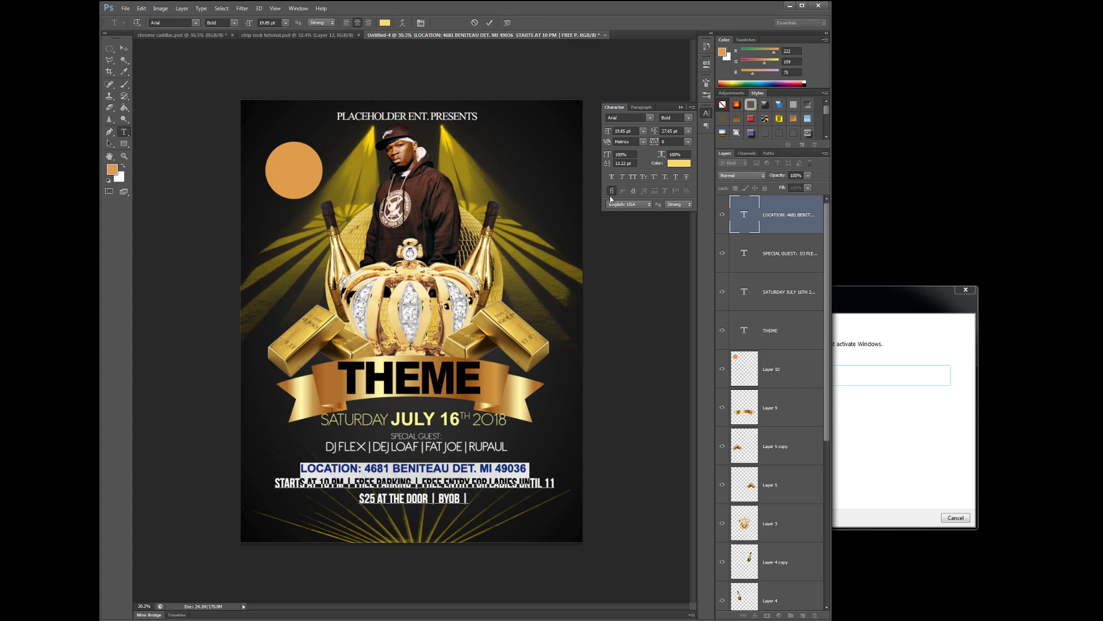
pyautogui.moveTo(607, 135); pyautogui.dragTo(608, 136)
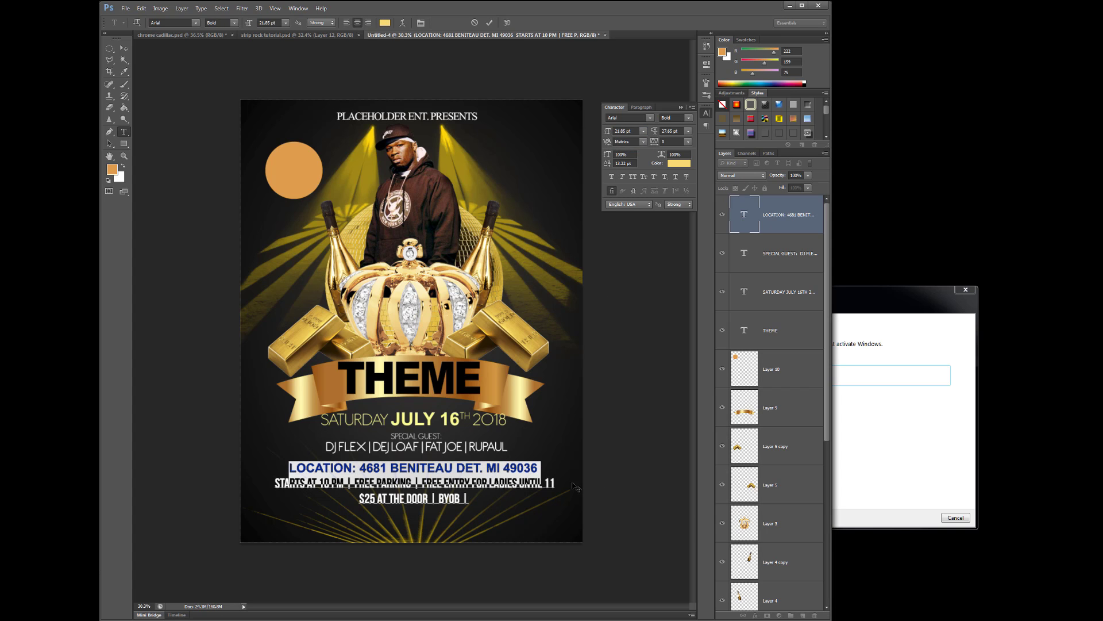
pyautogui.click(124, 48)
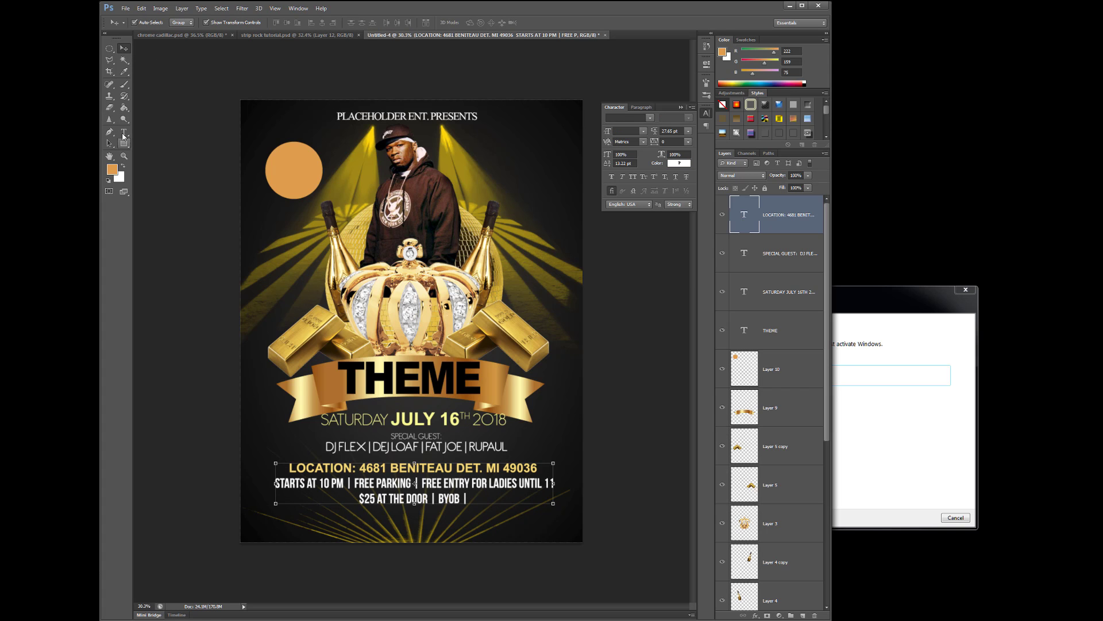
# Set the start-time and door-price lines to 22.85 pt
pyautogui.click(124, 132)
pyautogui.moveTo(275, 483); pyautogui.dragTo(539, 525)
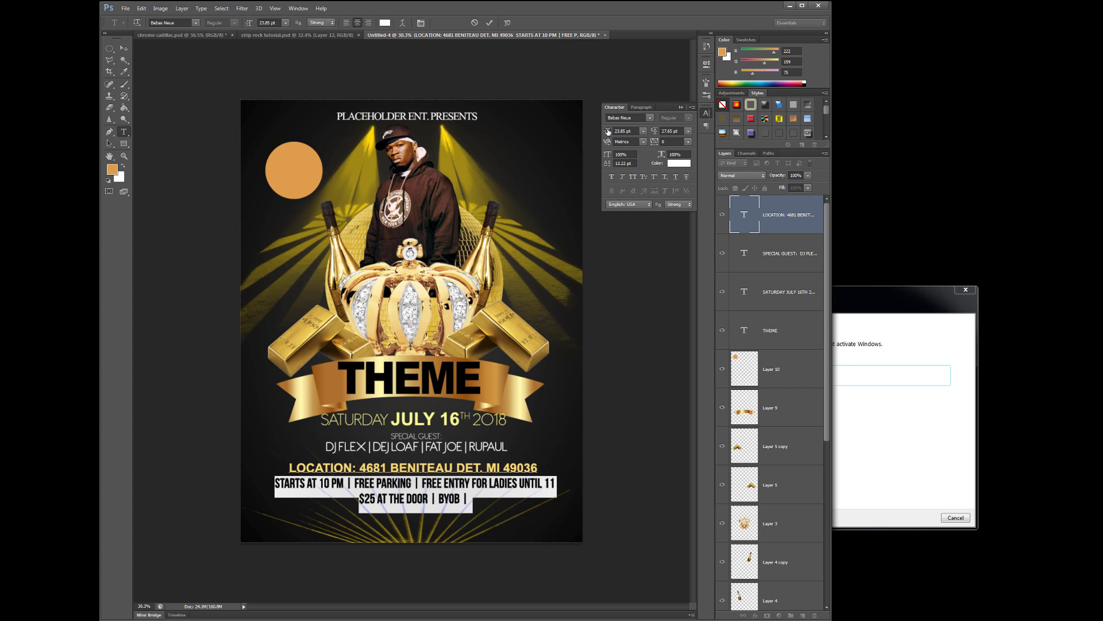
pyautogui.moveTo(608, 131); pyautogui.dragTo(603, 131)
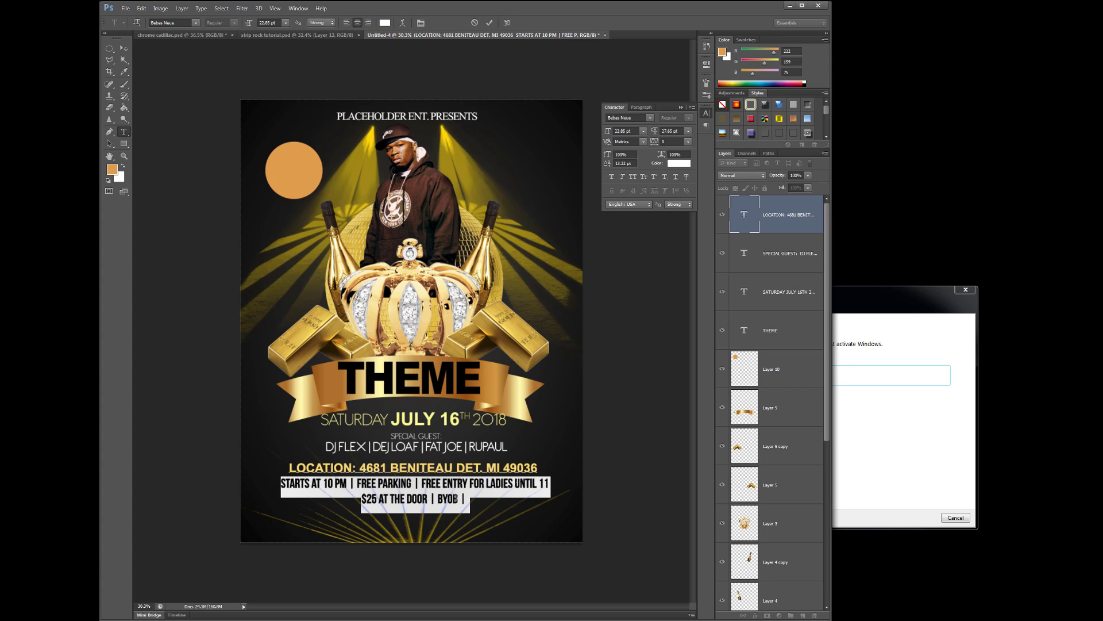
# Add 'NO SNEAKERS OR JEANS' after BYOB, then 'MORE MORE INFORMATION CALL OR EMAIL' and a phone-and-email line
pyautogui.click(470, 501)
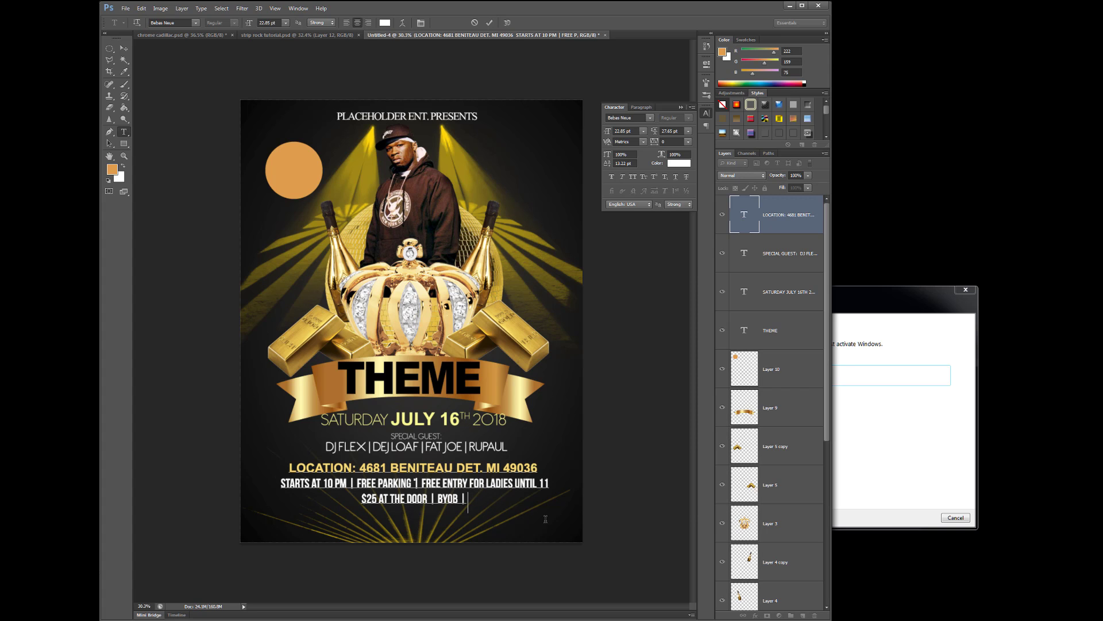
pyautogui.write('NO')
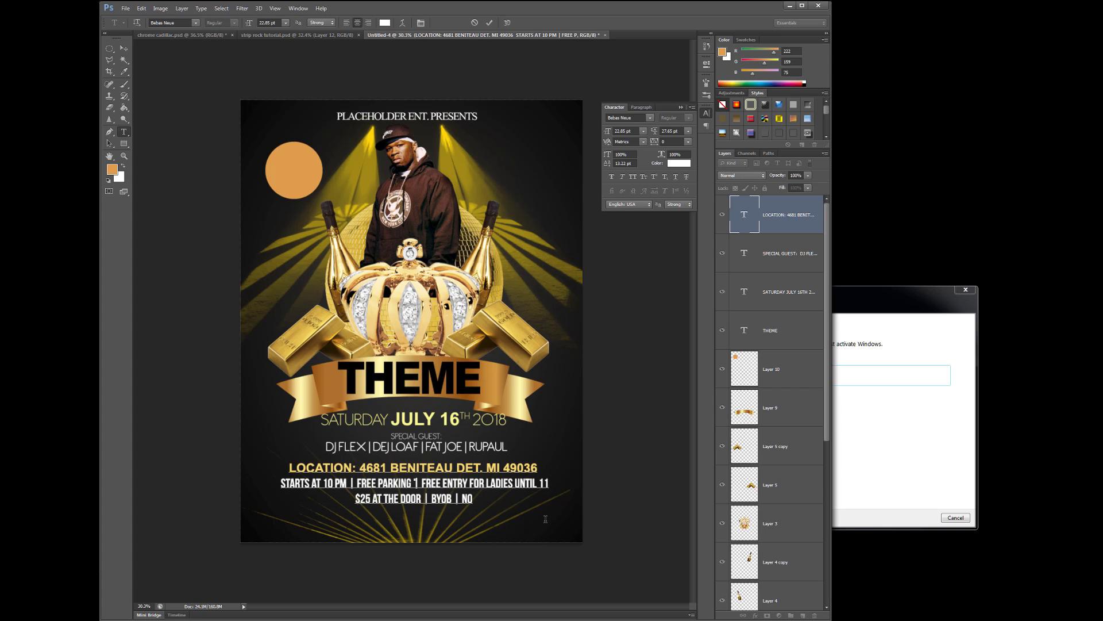
pyautogui.write(' SNEAKERS')
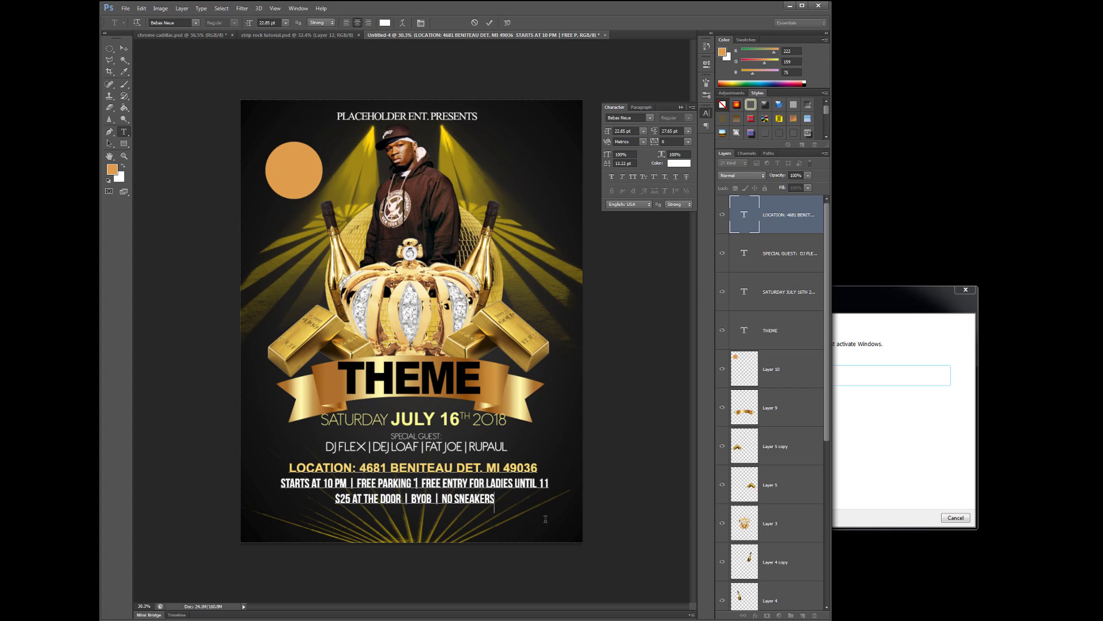
pyautogui.write(' OR JEANS')
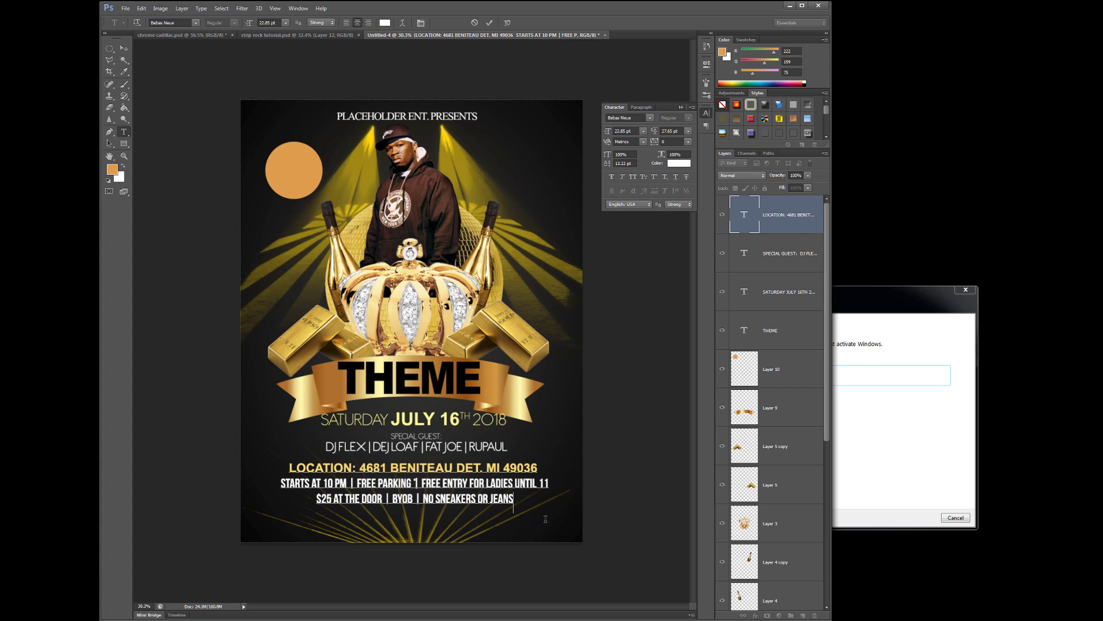
pyautogui.write('MORE MORE INFORM')
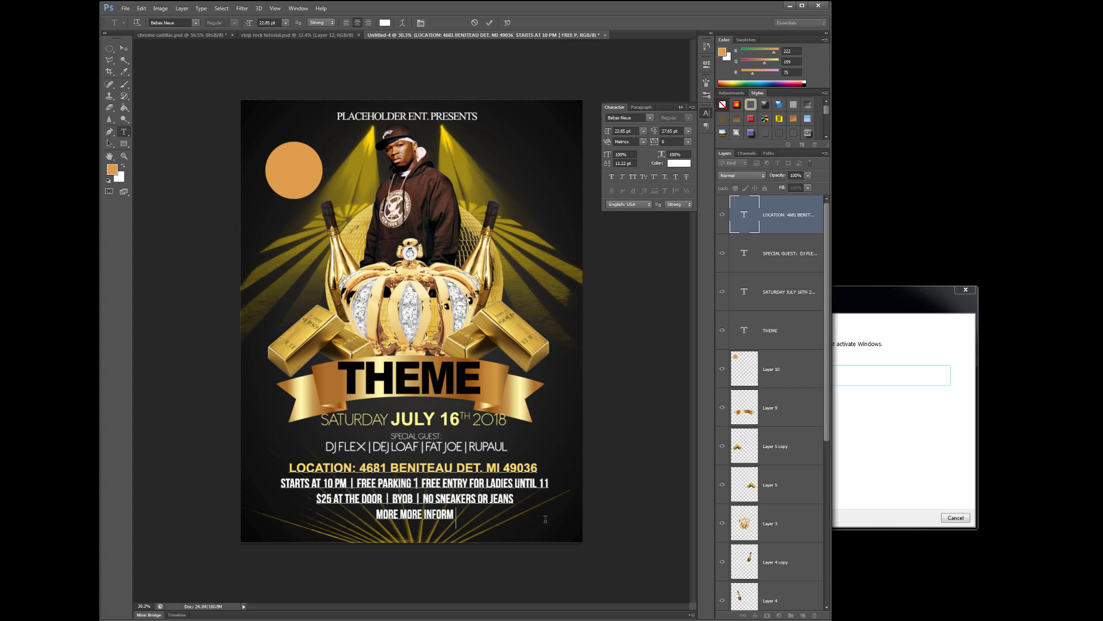
pyautogui.write('ATION CALL')
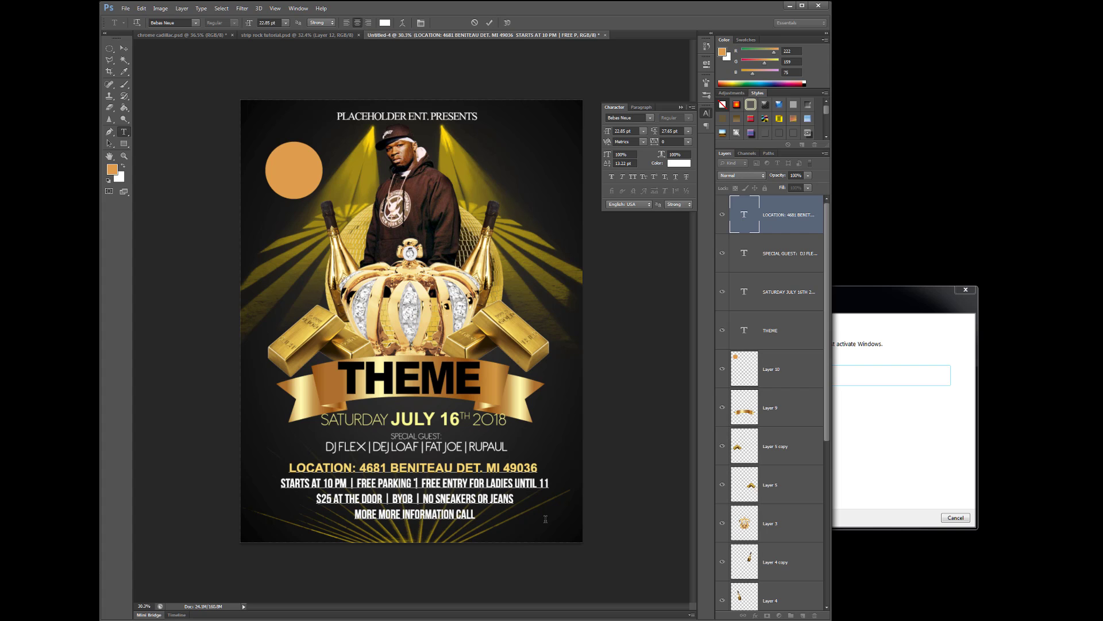
pyautogui.write(' OR')
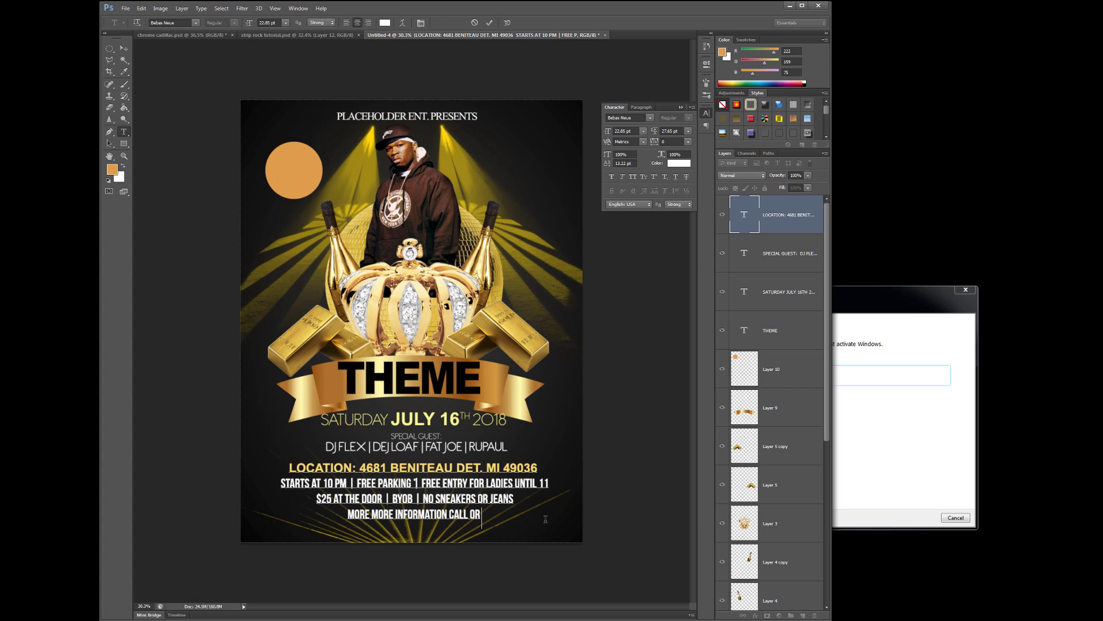
pyautogui.write(' EMAIL:')
pyautogui.press('BackSpace')
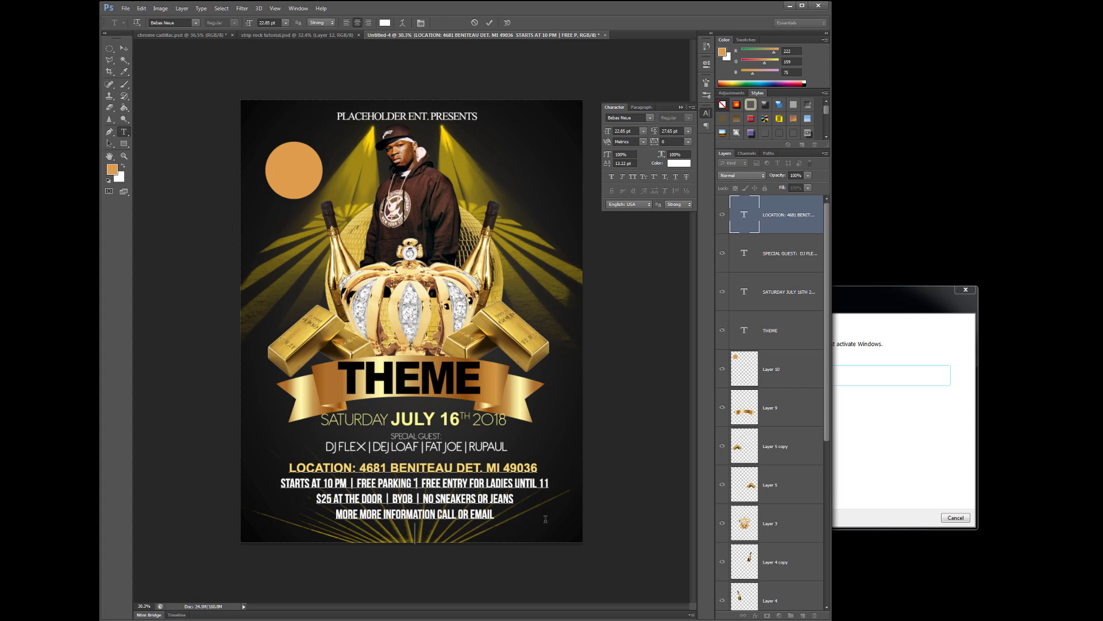
pyautogui.press('Return')
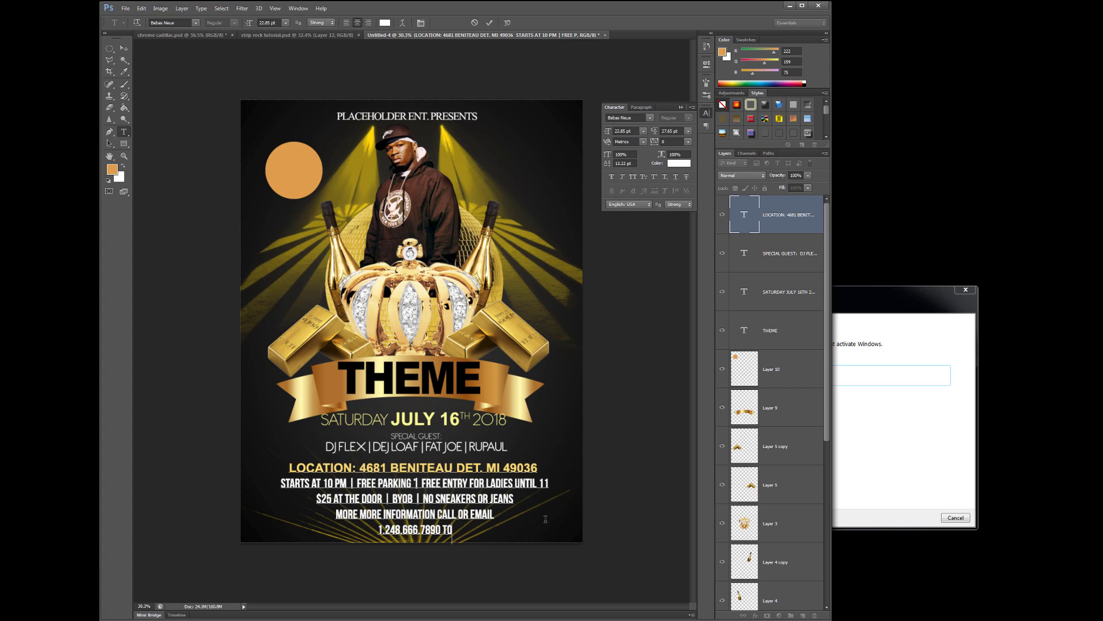
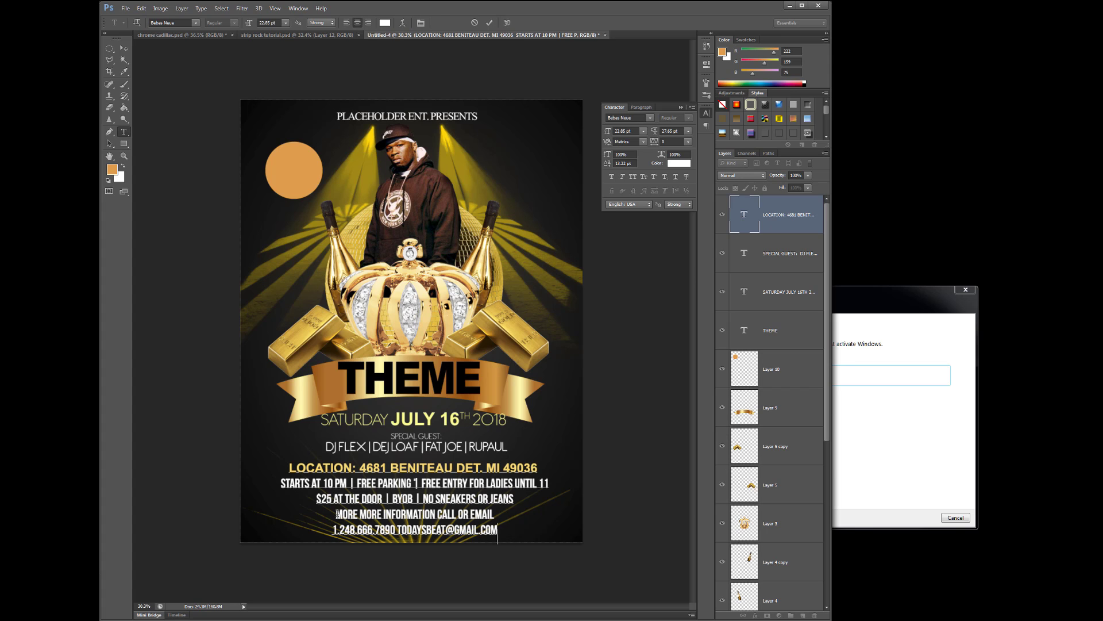
pyautogui.moveTo(336, 513)
pyautogui.mouseDown()
pyautogui.moveTo(501, 529)
pyautogui.moveTo(443, 515)
pyautogui.moveTo(334, 516)
pyautogui.mouseUp()
# Set the two bottom contact lines in Arial, shrinking them to 15.85 pt
pyautogui.click(503, 533)
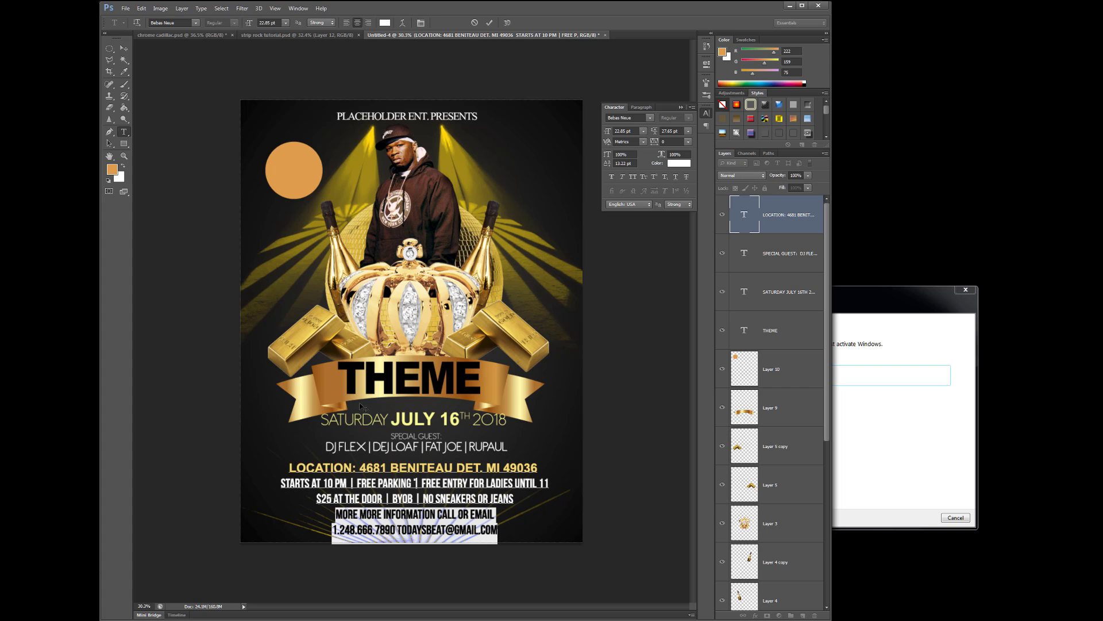
pyautogui.click(195, 22)
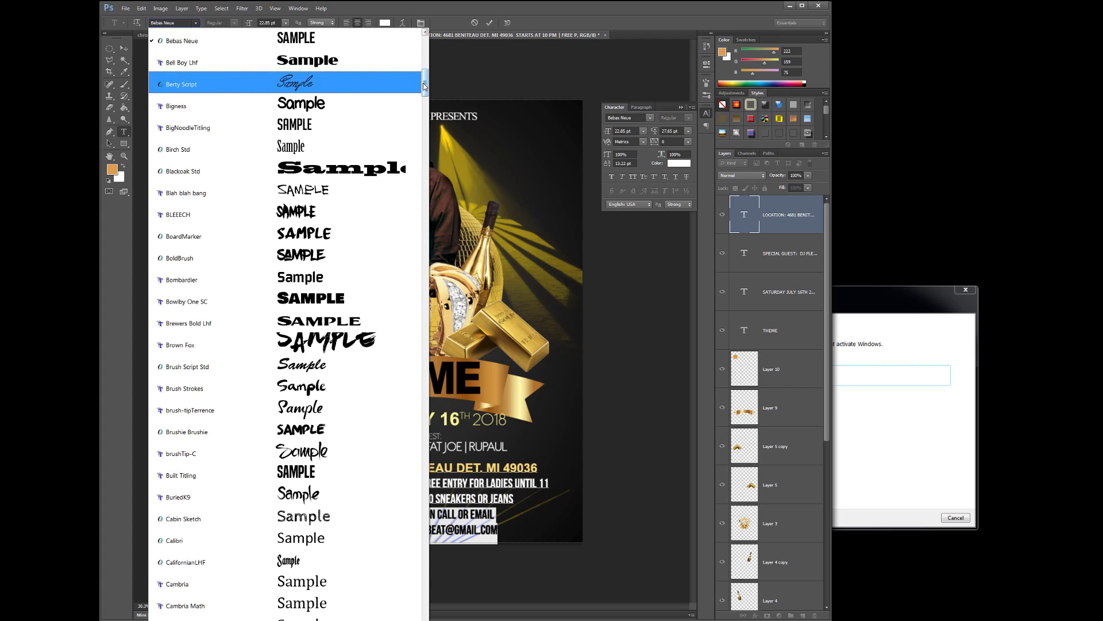
pyautogui.moveTo(423, 83); pyautogui.dragTo(424, 63)
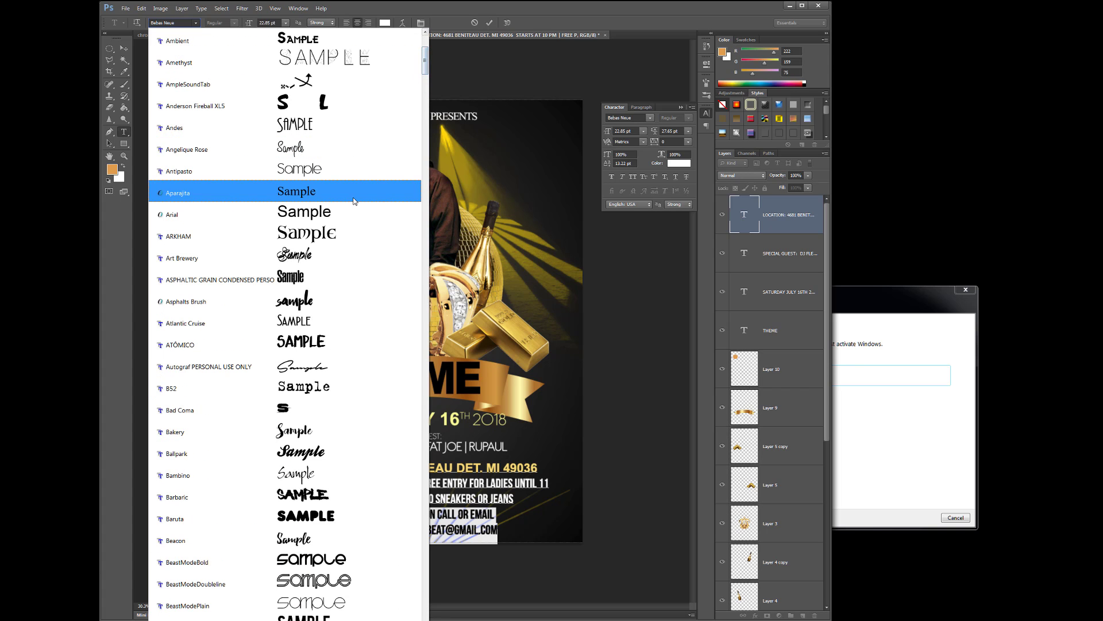
pyautogui.click(346, 209)
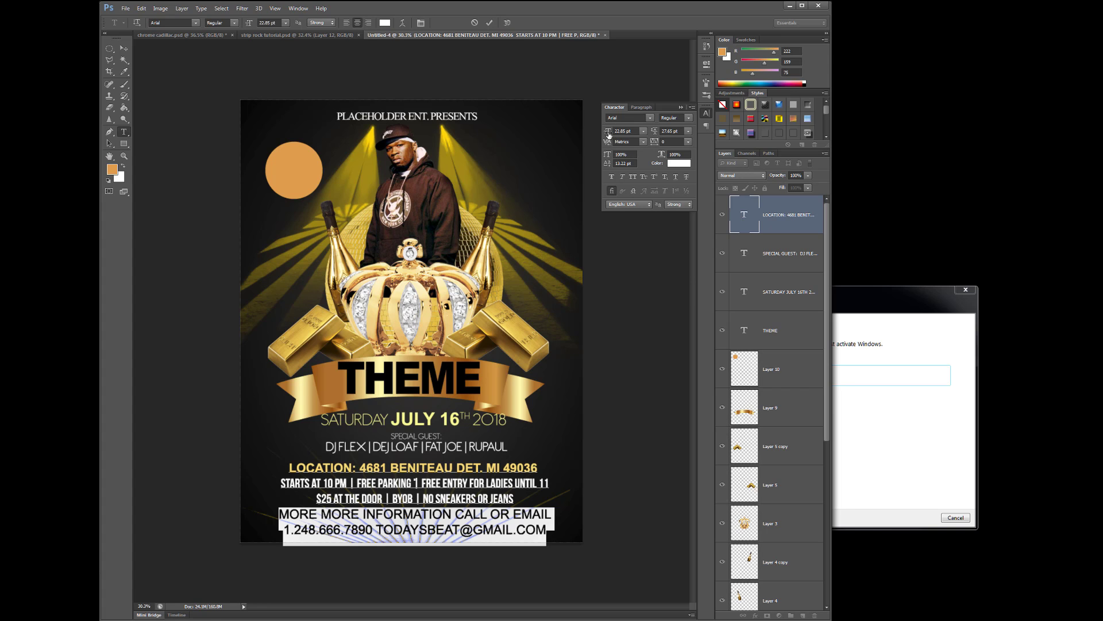
pyautogui.moveTo(610, 133); pyautogui.dragTo(606, 136)
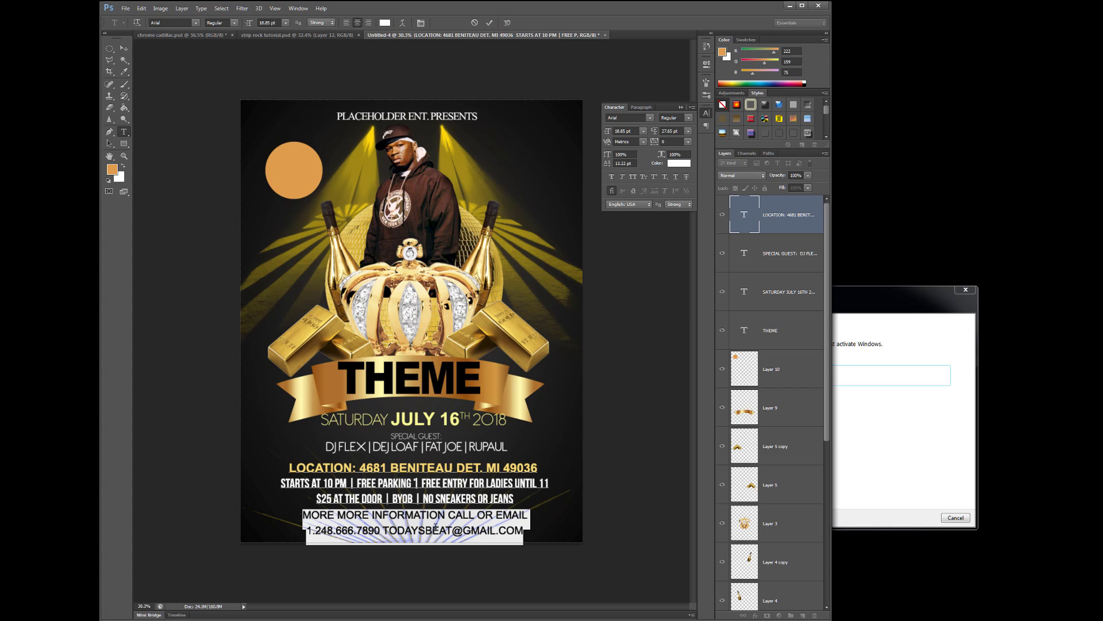
pyautogui.click(532, 530)
pyautogui.moveTo(531, 531); pyautogui.dragTo(287, 522)
pyautogui.moveTo(608, 134); pyautogui.dragTo(608, 135)
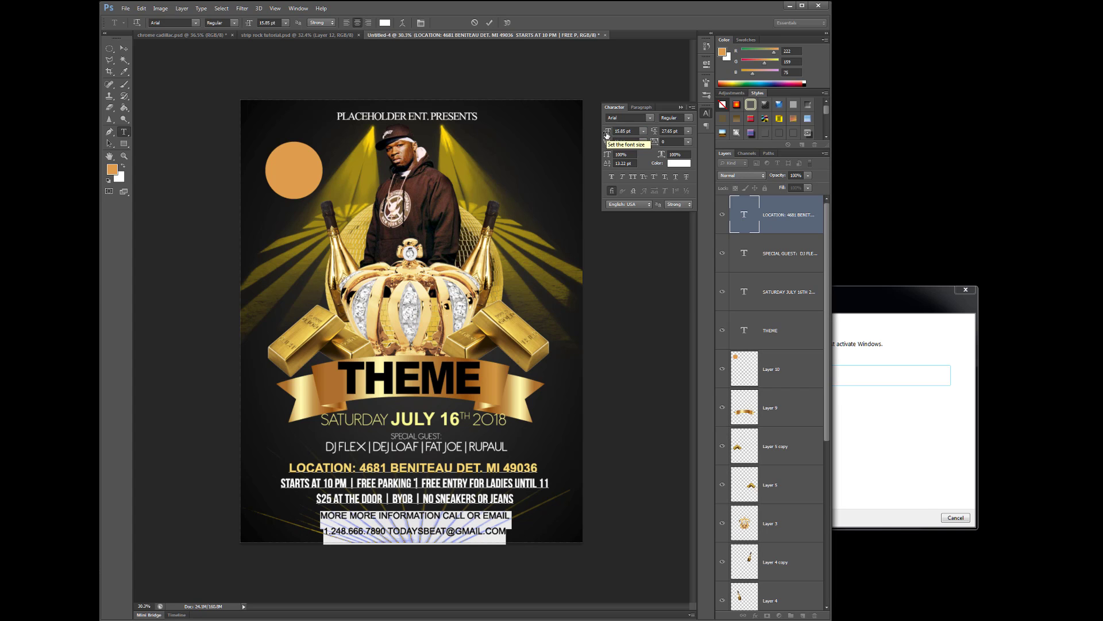
# Join the contact details onto the MORE MORE INFORMATION CALL OR EMAIL line
pyautogui.click(516, 518)
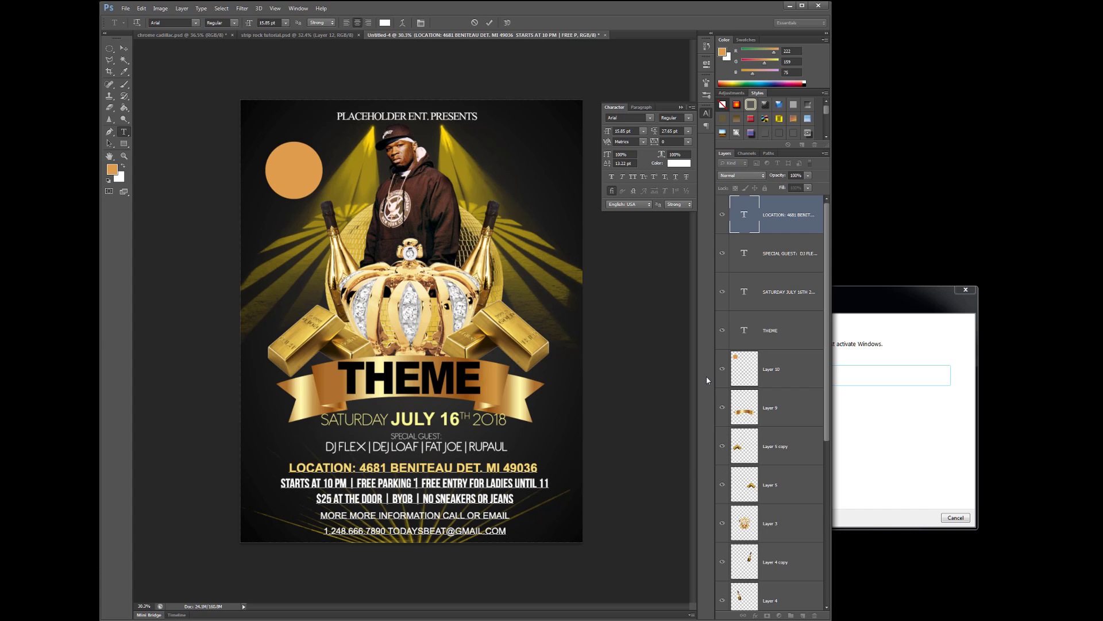
pyautogui.press('Delete')
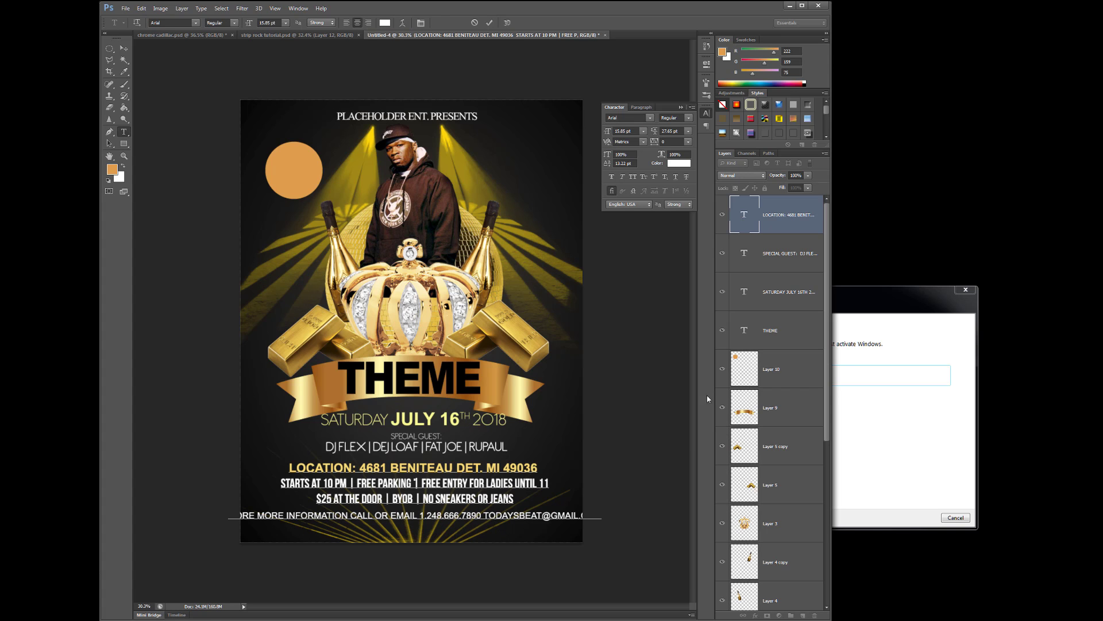
pyautogui.moveTo(604, 513); pyautogui.dragTo(624, 535)
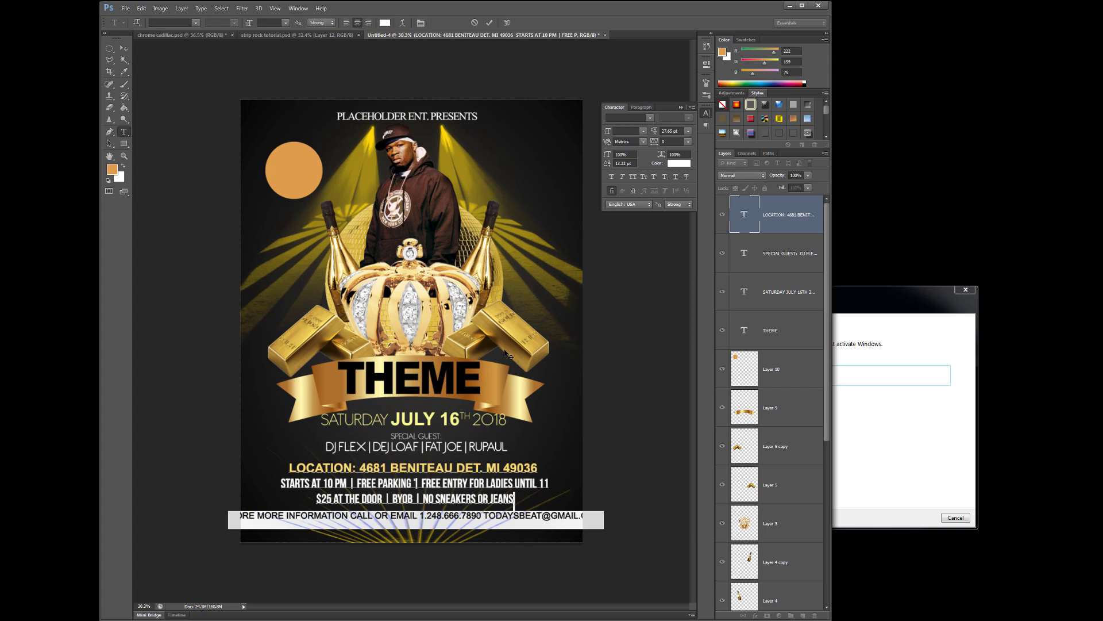
pyautogui.click(550, 523)
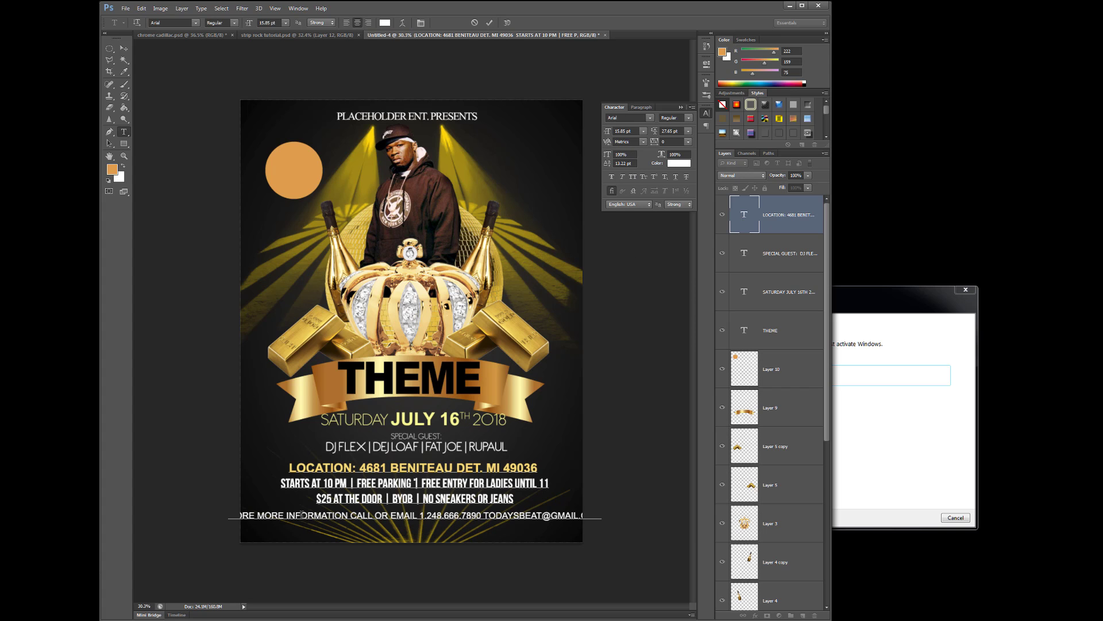
pyautogui.moveTo(235, 515)
pyautogui.mouseDown()
pyautogui.moveTo(610, 525)
pyautogui.moveTo(234, 515)
pyautogui.mouseUp()
pyautogui.click(605, 517)
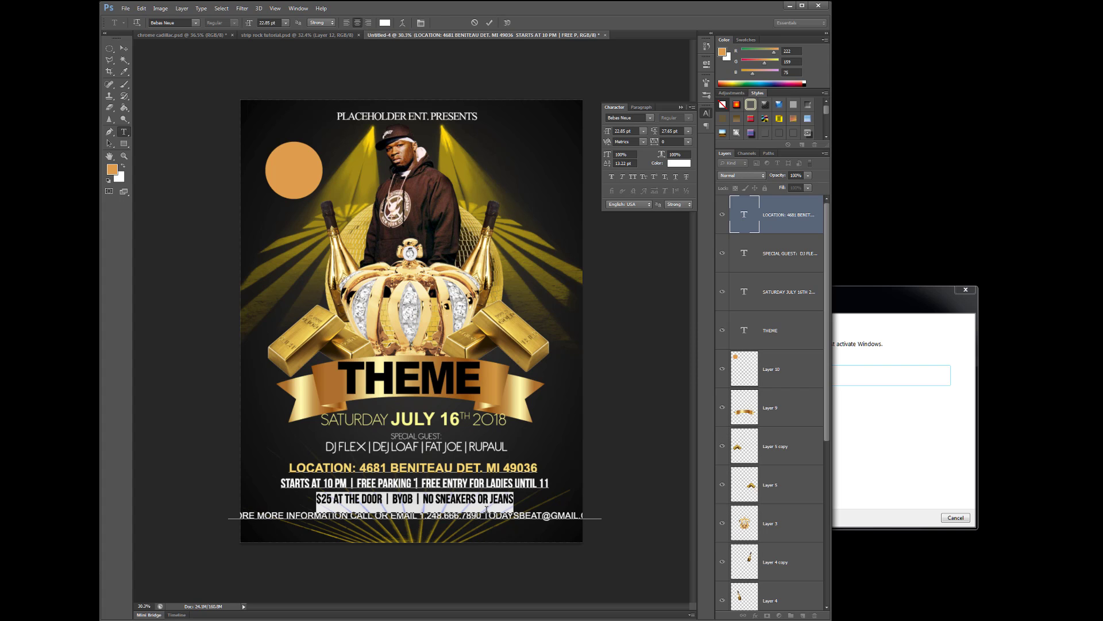
pyautogui.click(527, 498)
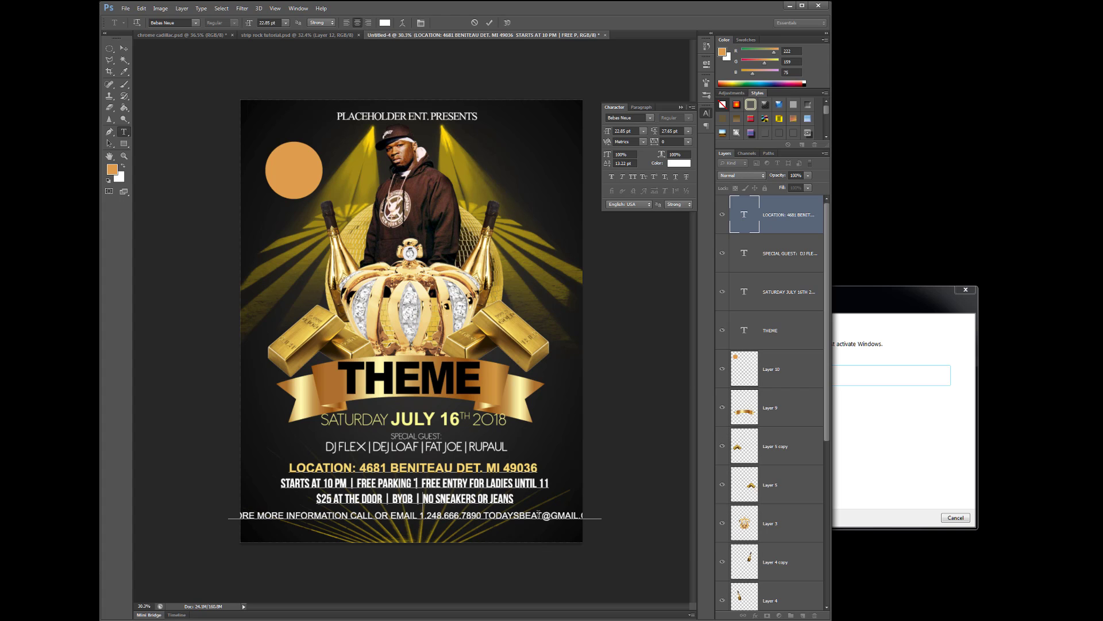
# Break the phone number and e-mail onto their own line and shrink the information line to 13.85 pt
pyautogui.click(488, 520)
pyautogui.click(424, 514)
pyautogui.click(424, 521)
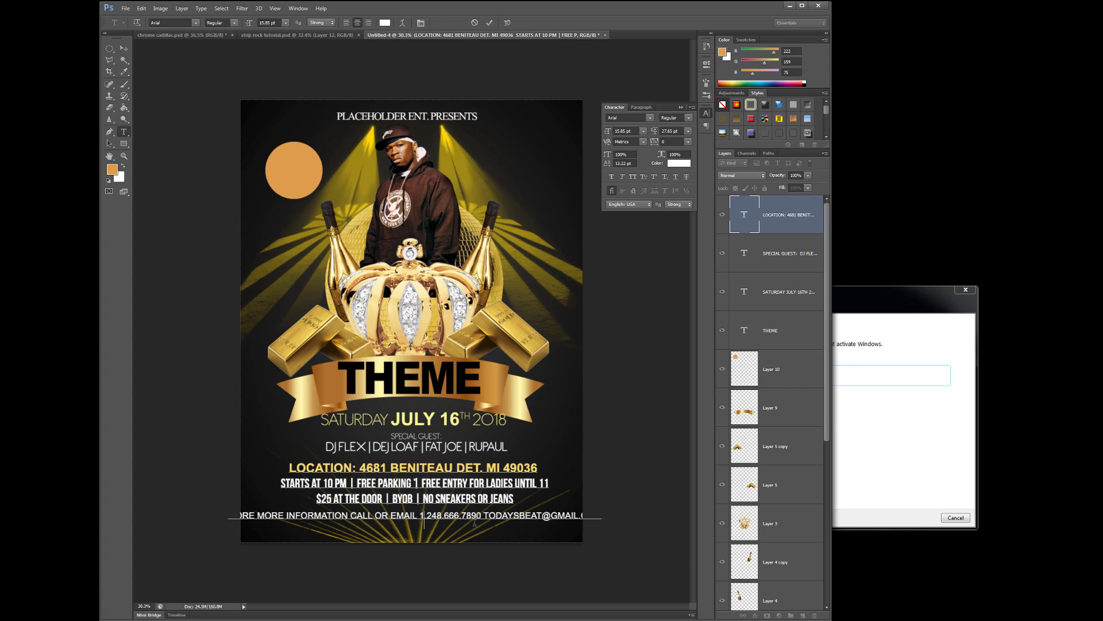
pyautogui.press('Return')
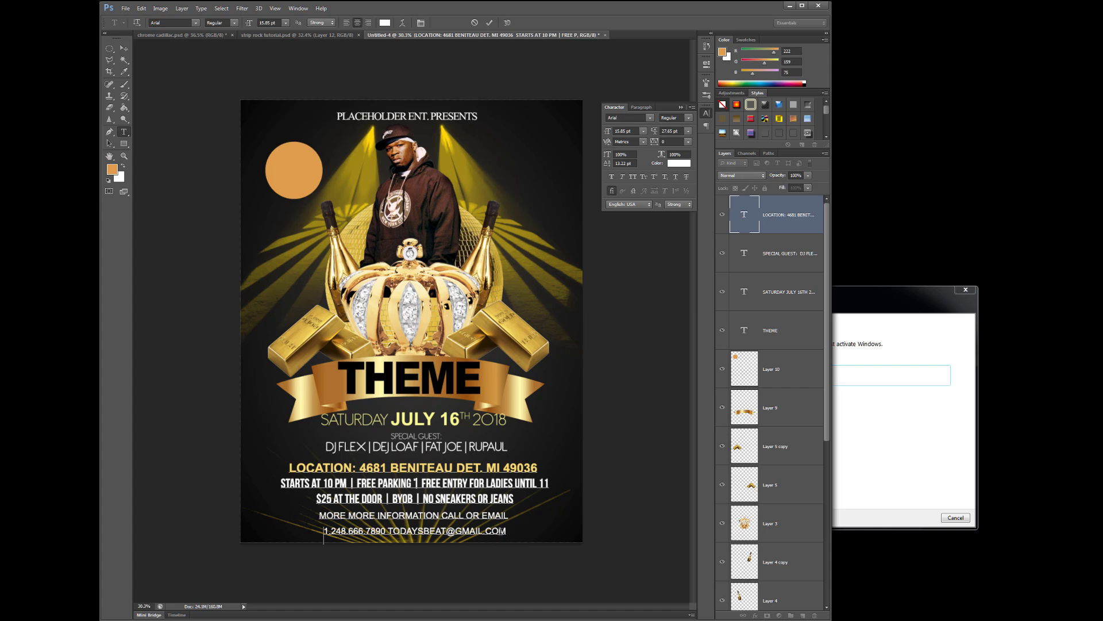
pyautogui.moveTo(509, 528); pyautogui.dragTo(316, 523)
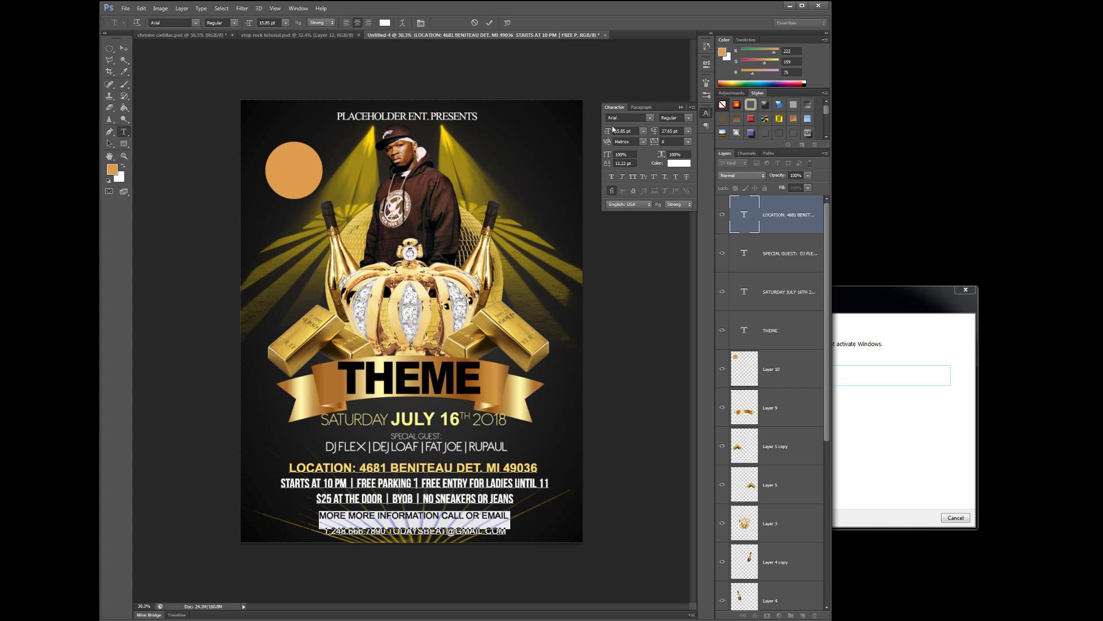
pyautogui.moveTo(610, 131); pyautogui.dragTo(608, 132)
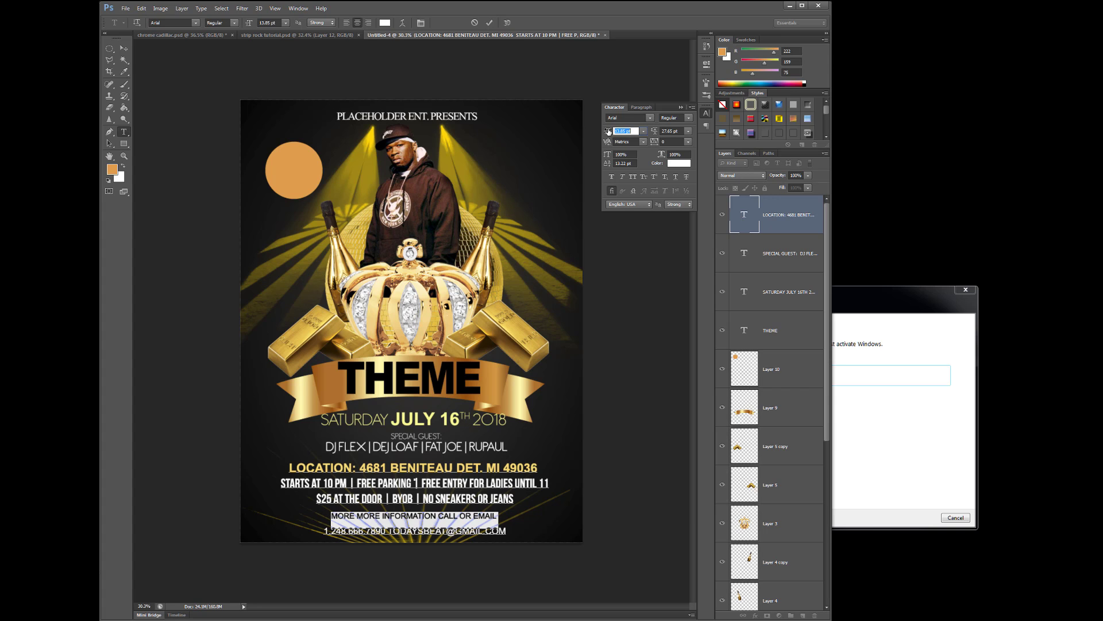
pyautogui.click(515, 531)
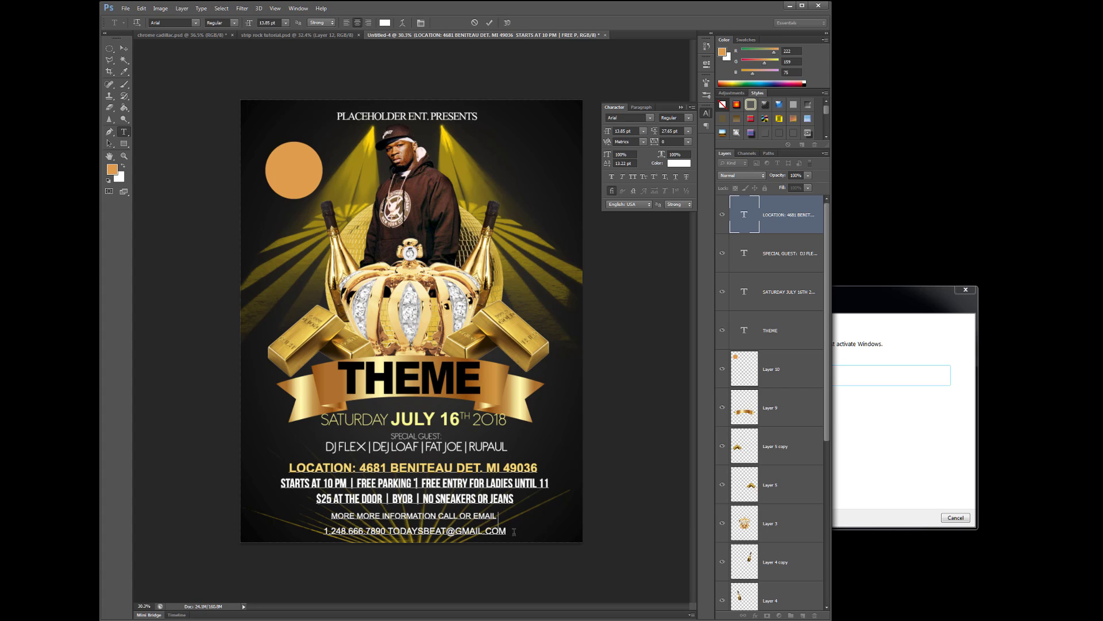
pyautogui.moveTo(510, 533); pyautogui.dragTo(339, 539)
# Add the contact's name label with a colon before the phone number and make the line 18.85 pt Bold
pyautogui.click(515, 534)
pyautogui.press('Down')
pyautogui.write('TEE WEE')
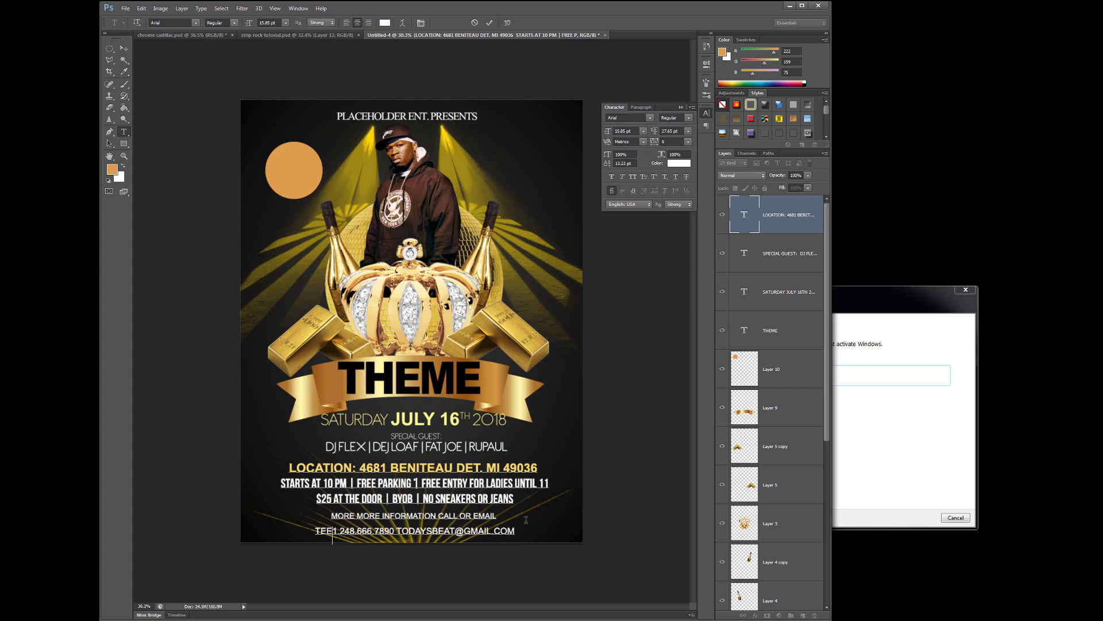
pyautogui.write('ZIE:')
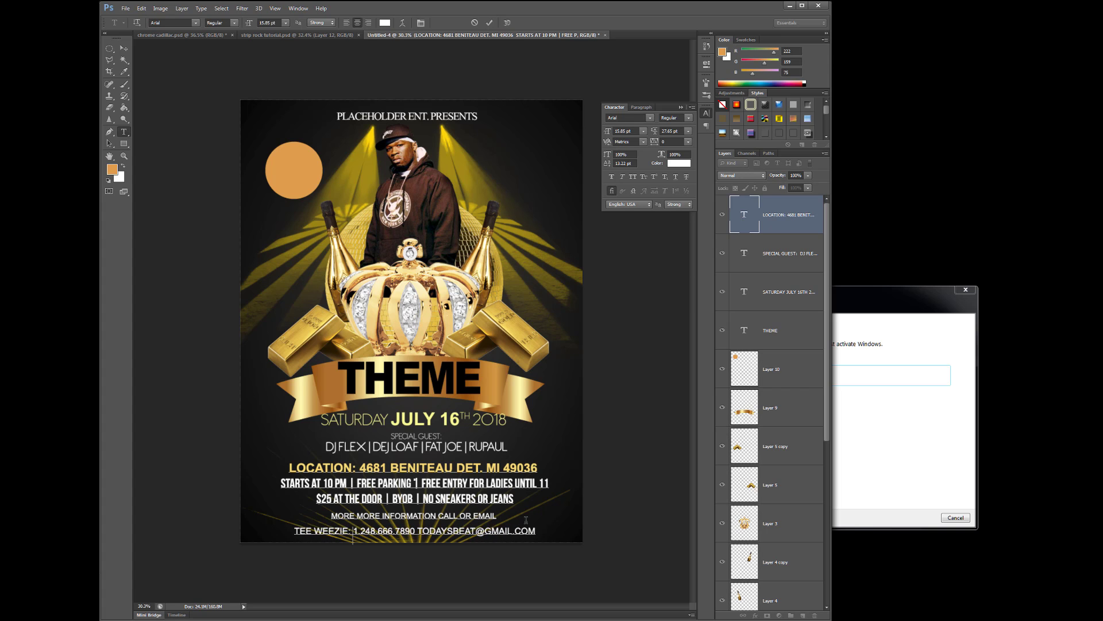
pyautogui.moveTo(534, 532); pyautogui.dragTo(294, 537)
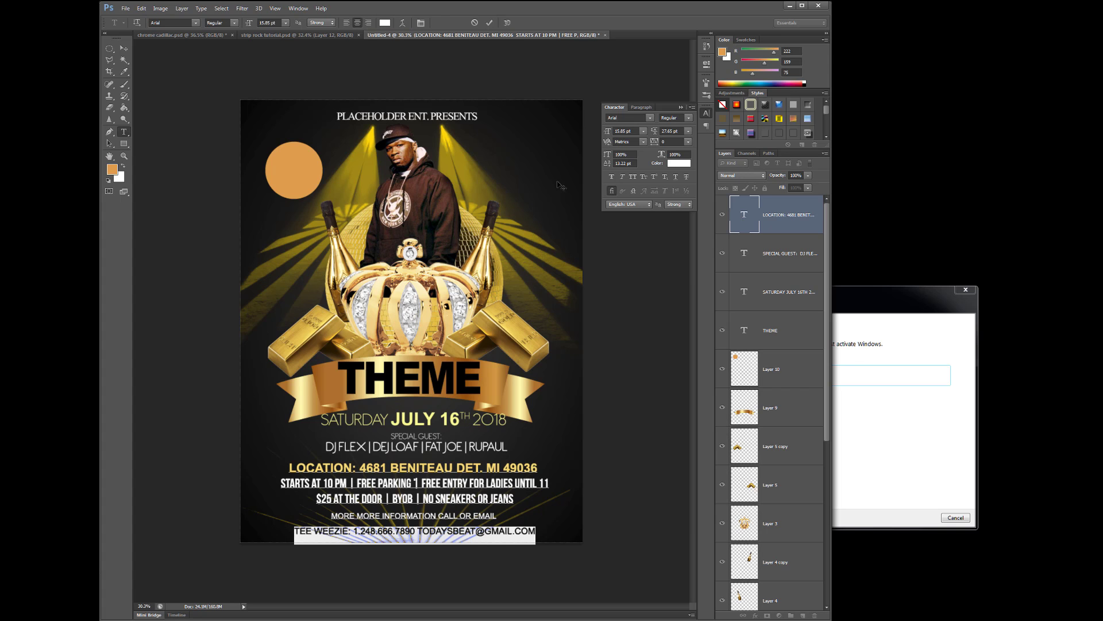
pyautogui.moveTo(608, 133); pyautogui.dragTo(608, 134)
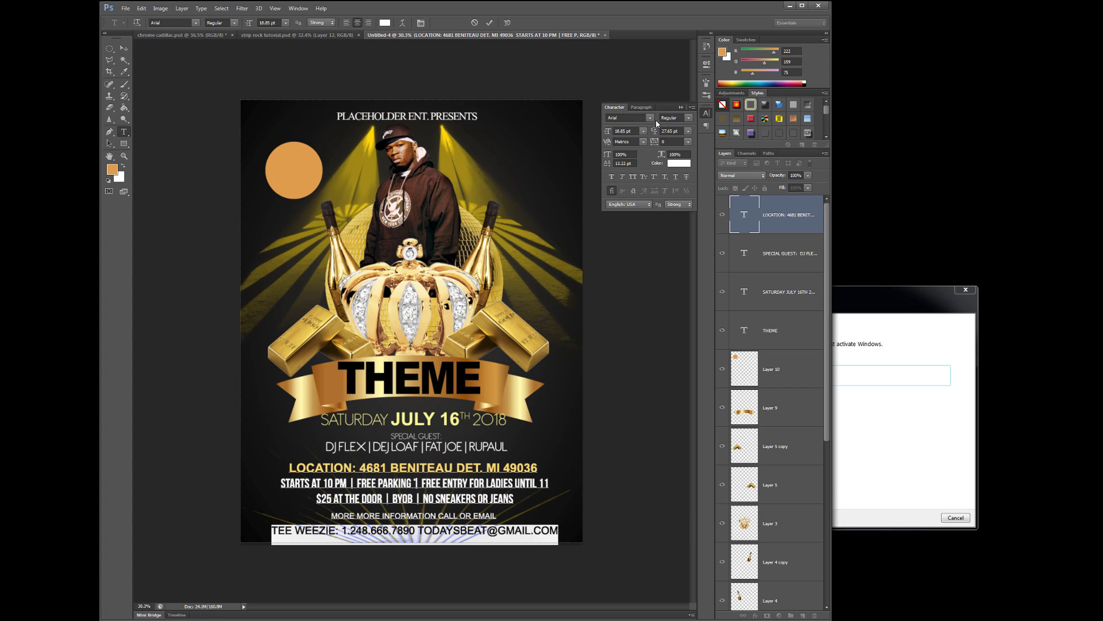
pyautogui.click(689, 118)
pyautogui.click(721, 161)
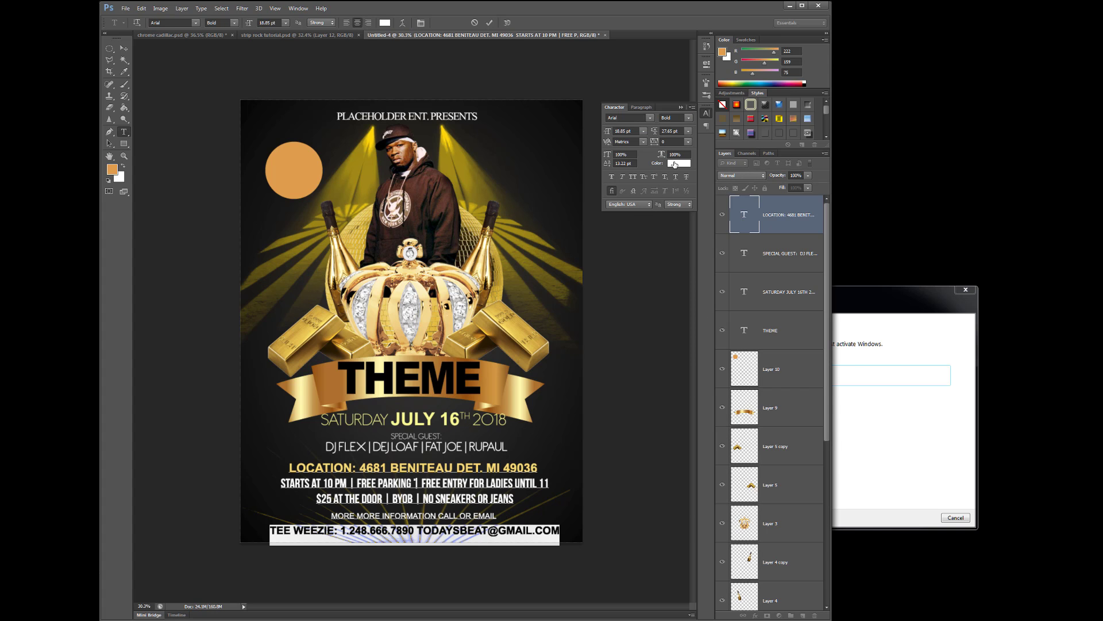
# Colour the bottom contact line pale gold sampled from the ribbon and commit it
pyautogui.click(675, 164)
pyautogui.click(512, 388)
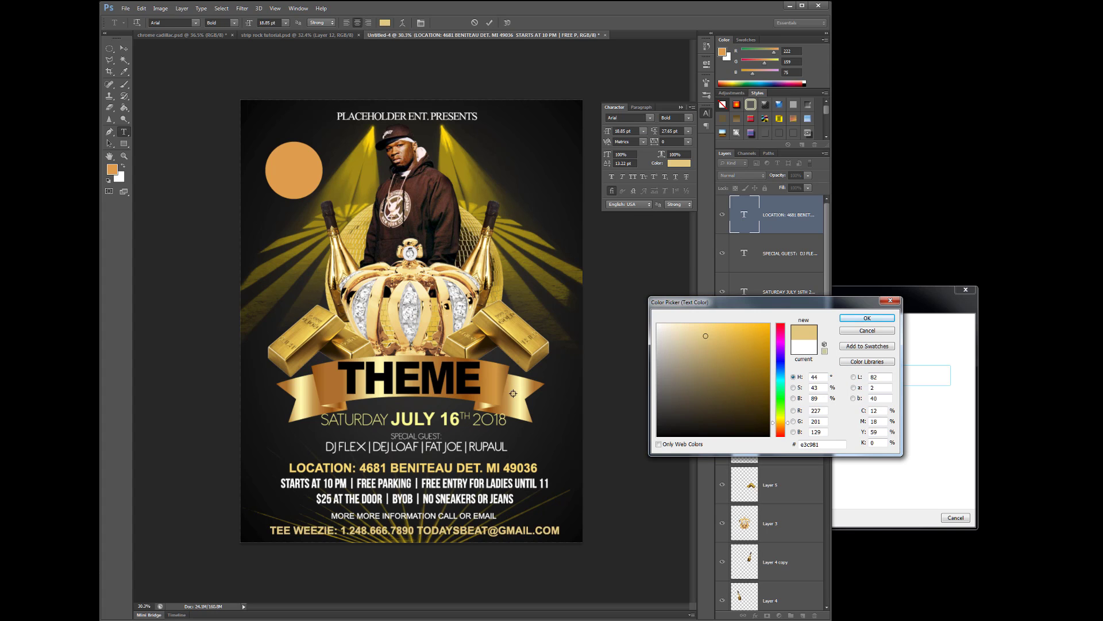
pyautogui.click(516, 412)
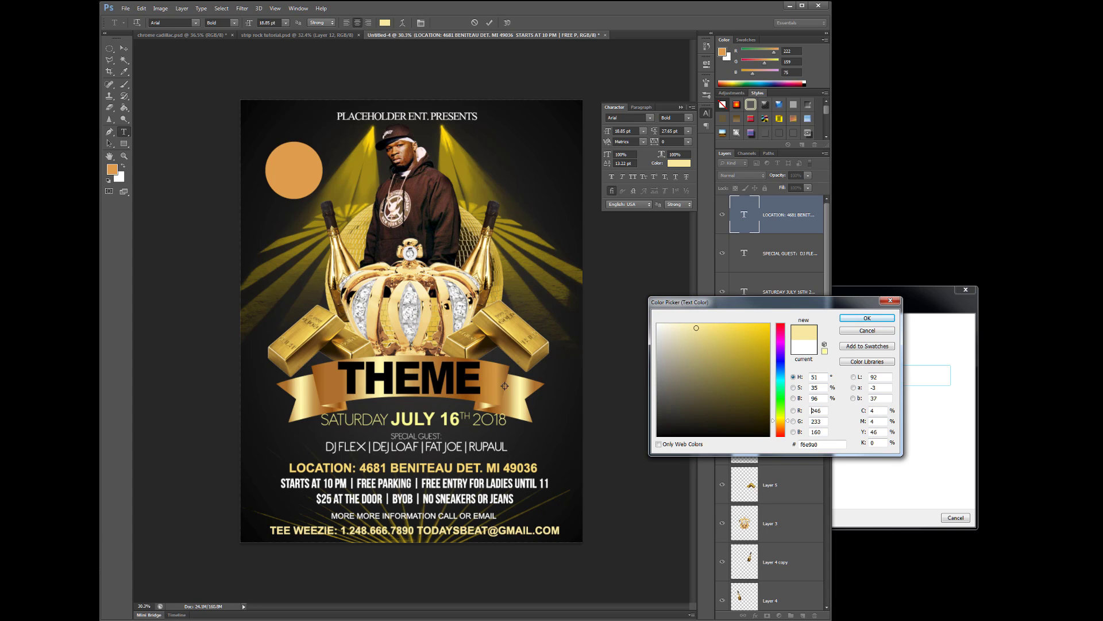
pyautogui.click(488, 376)
pyautogui.click(519, 412)
pyautogui.click(522, 417)
pyautogui.click(514, 400)
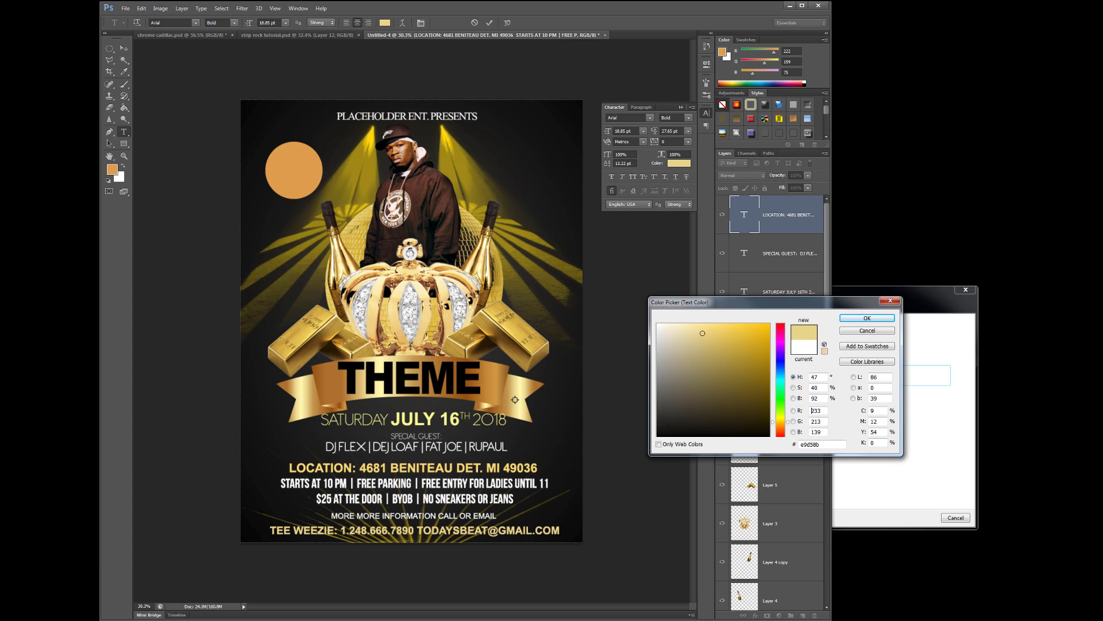
pyautogui.click(856, 323)
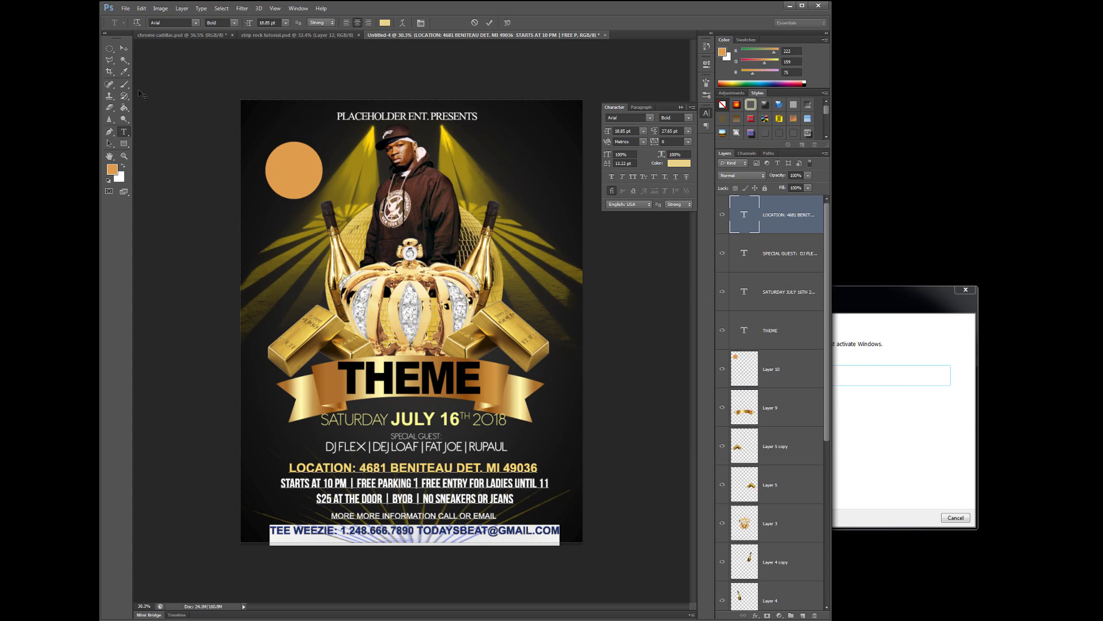
pyautogui.click(123, 49)
pyautogui.click(577, 457)
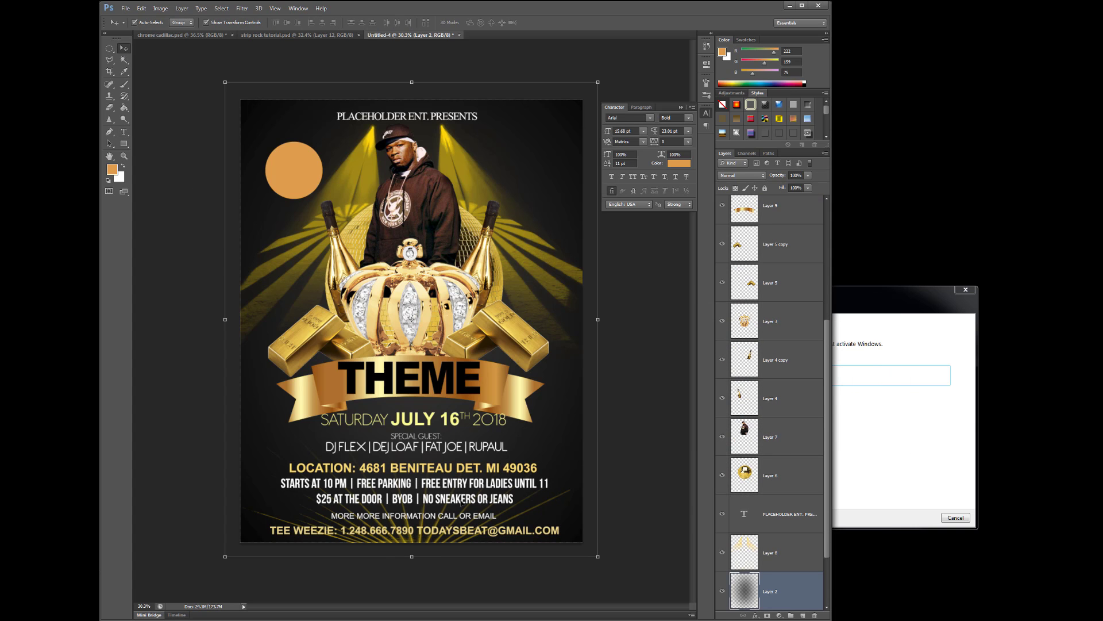
# Nudge the LOCATION text block slightly up
pyautogui.click(434, 421)
pyautogui.click(635, 438)
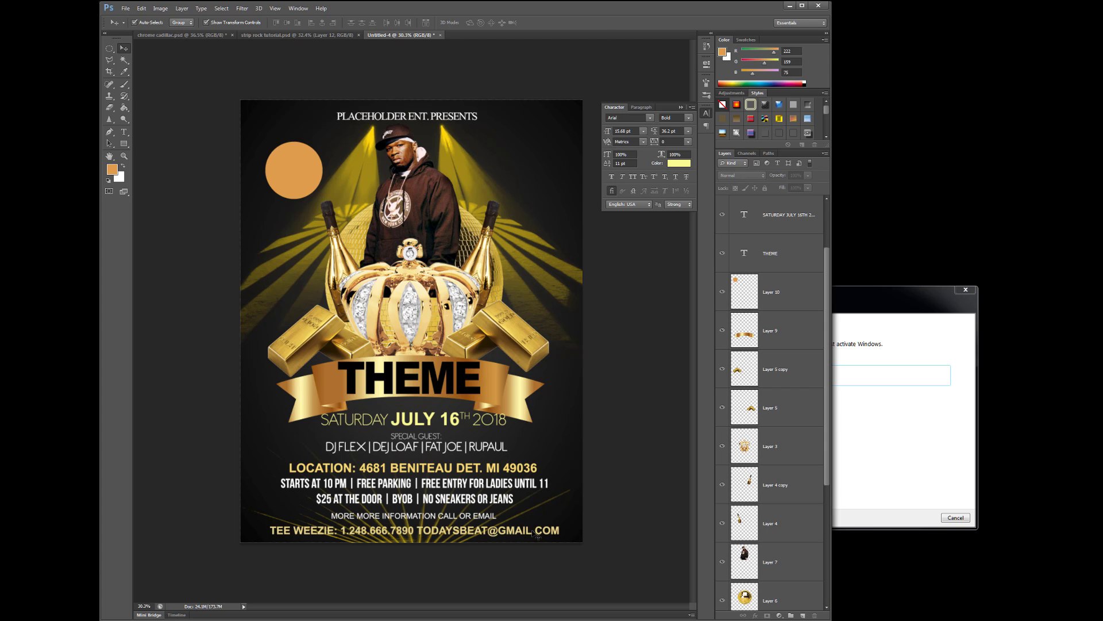
pyautogui.click(418, 466)
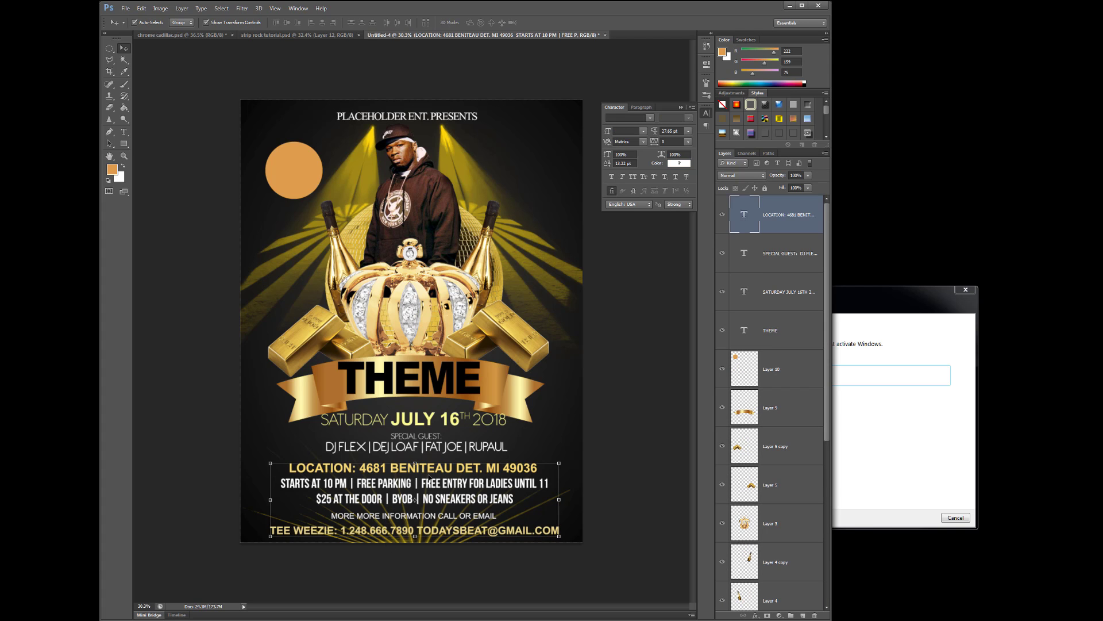
pyautogui.moveTo(429, 473); pyautogui.dragTo(430, 471)
pyautogui.click(586, 469)
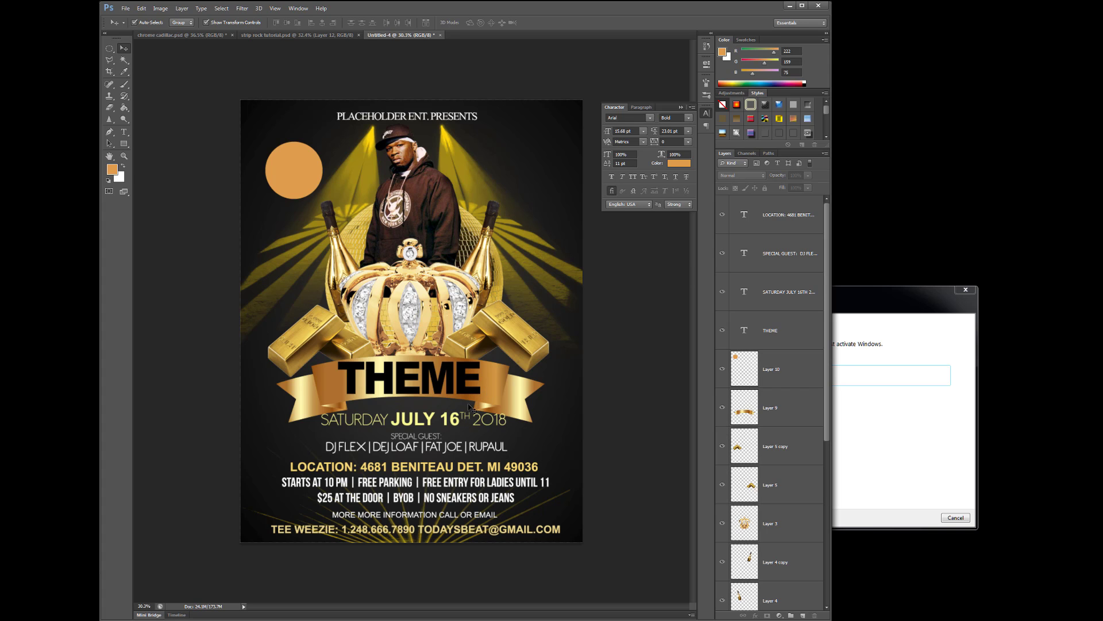
# Start a new text inside the orange circle and colour it white sampled from the crown's gem
pyautogui.click(124, 131)
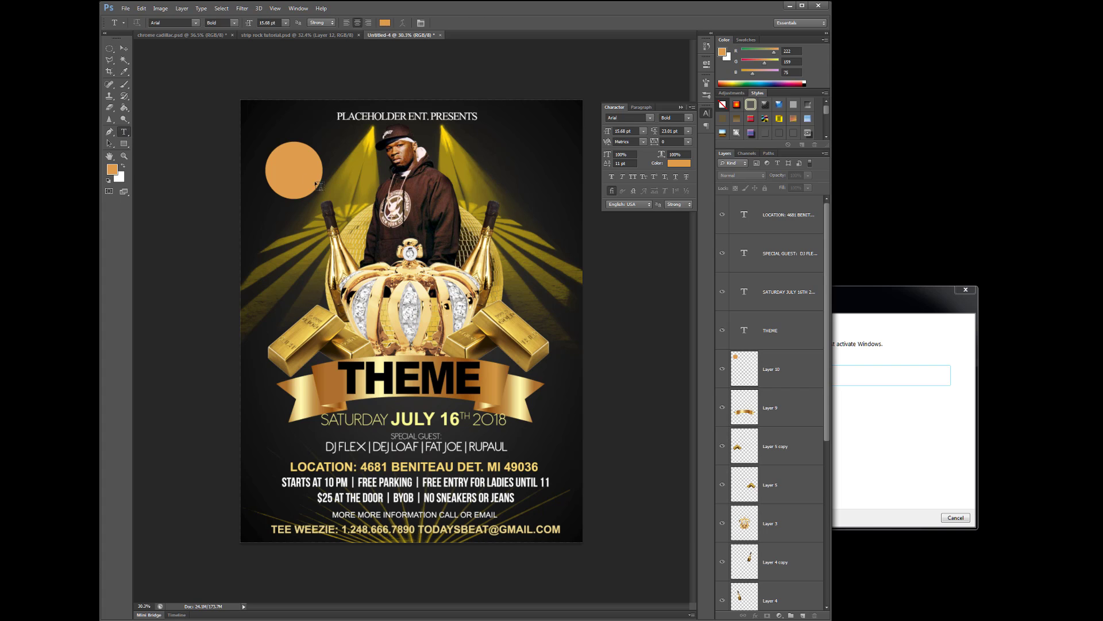
pyautogui.click(284, 163)
pyautogui.write('HOSTE')
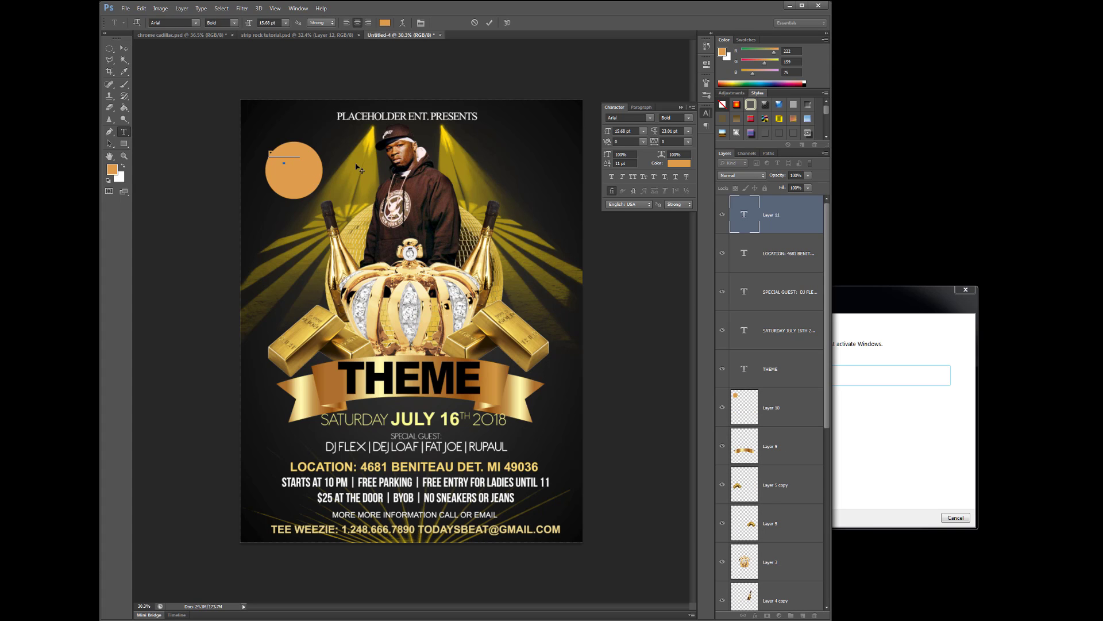
pyautogui.moveTo(299, 151); pyautogui.dragTo(269, 154)
pyautogui.click(385, 23)
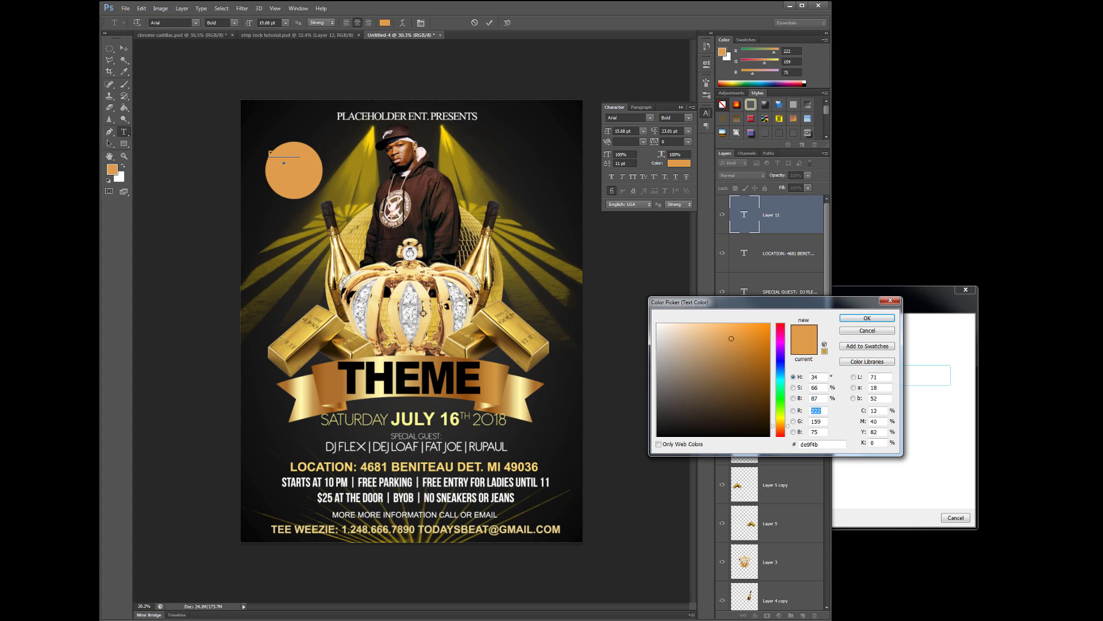
pyautogui.click(410, 297)
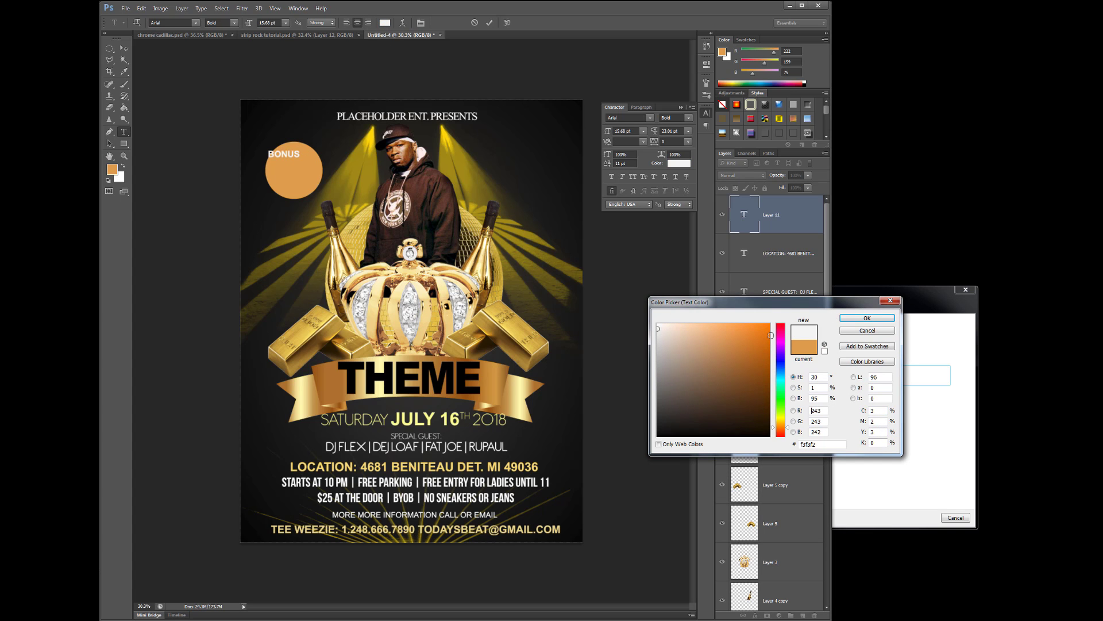
pyautogui.click(855, 318)
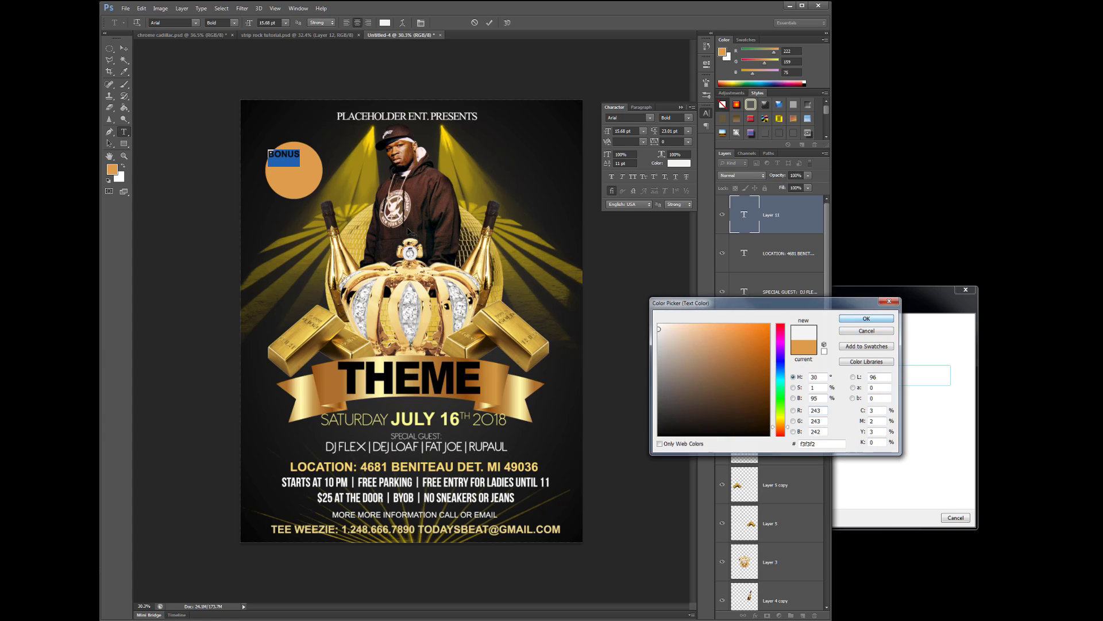
# Complete the text as 'BONUS SHOW' and enlarge it to 24.68 pt
pyautogui.click(295, 154)
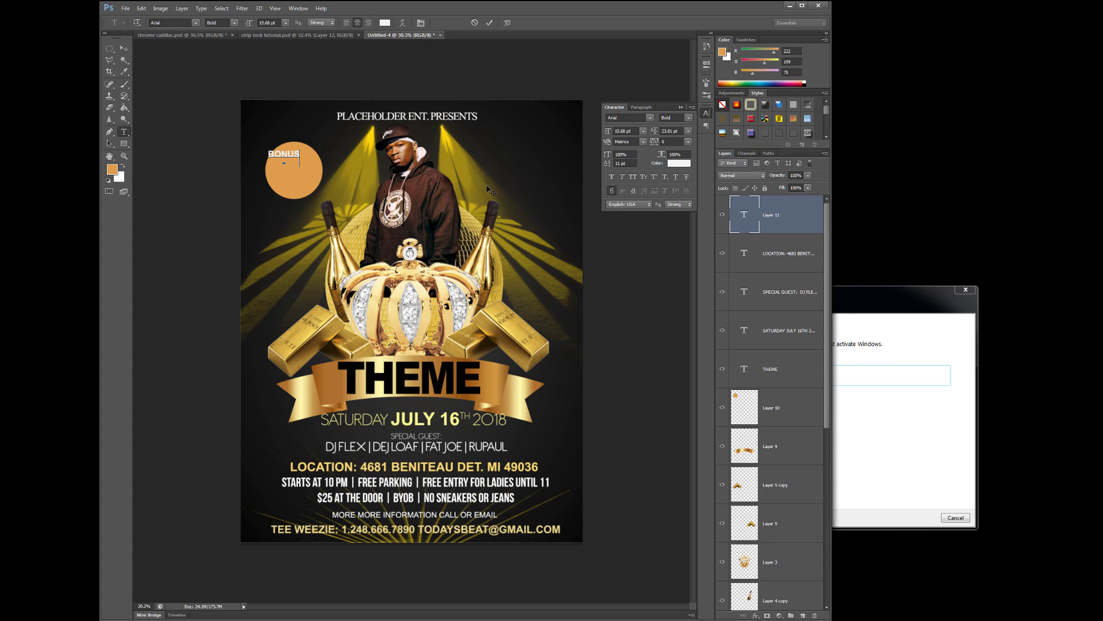
pyautogui.write('SHOW')
pyautogui.moveTo(301, 155)
pyautogui.mouseDown()
pyautogui.moveTo(249, 157)
pyautogui.moveTo(301, 170)
pyautogui.mouseUp()
pyautogui.click(280, 154)
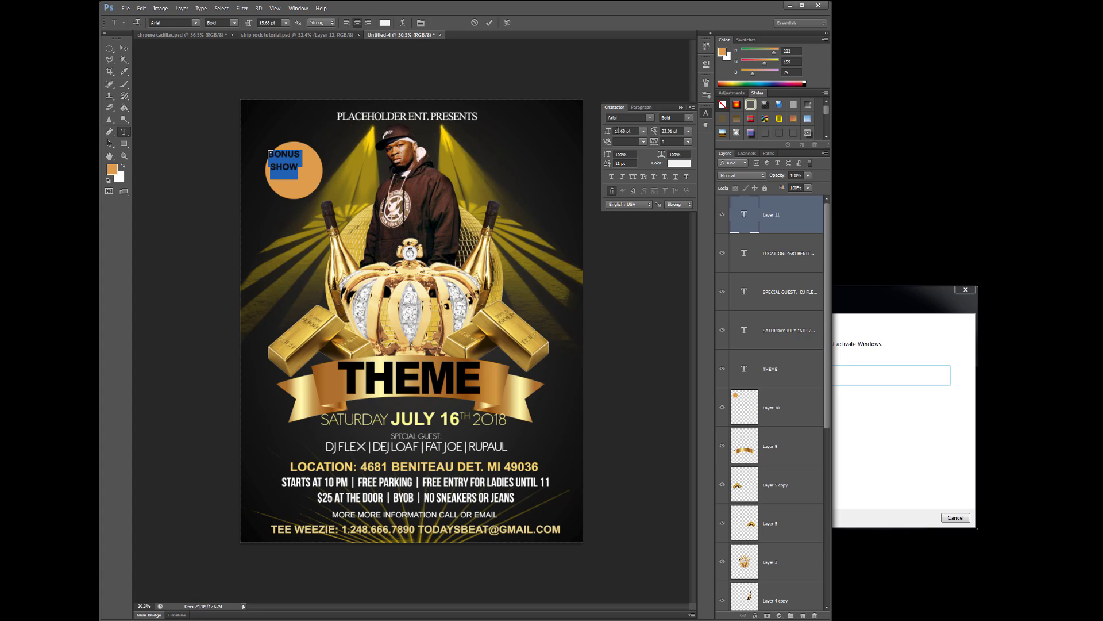
pyautogui.moveTo(606, 135); pyautogui.dragTo(637, 136)
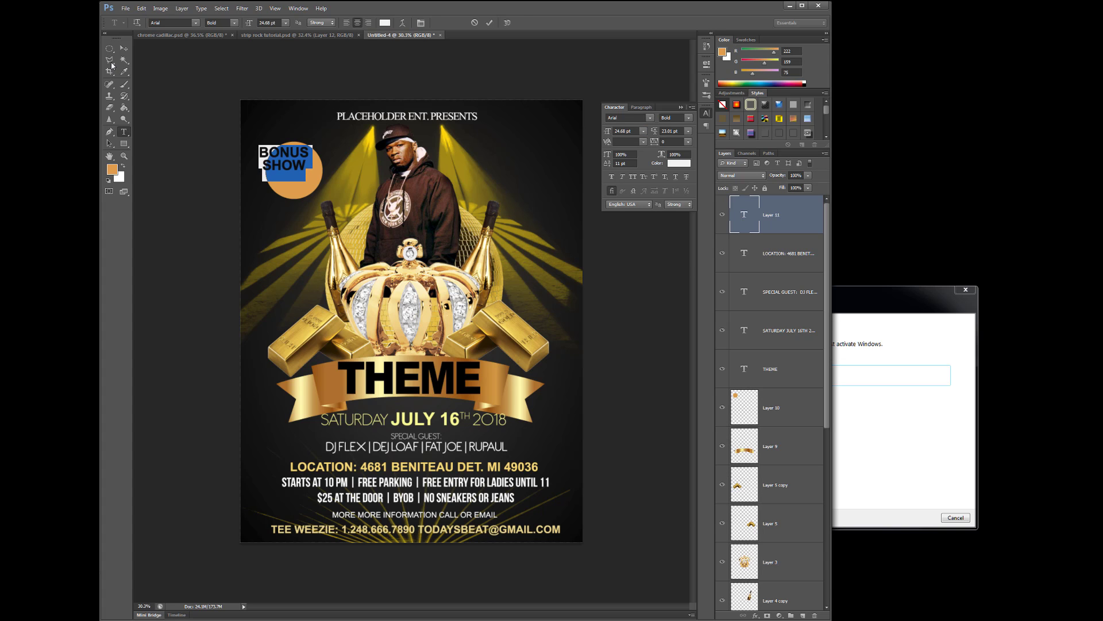
pyautogui.click(124, 48)
# Move BONUS SHOW onto the orange circle and rotate it to fit the badge
pyautogui.moveTo(300, 166); pyautogui.dragTo(329, 195)
pyautogui.click(322, 186)
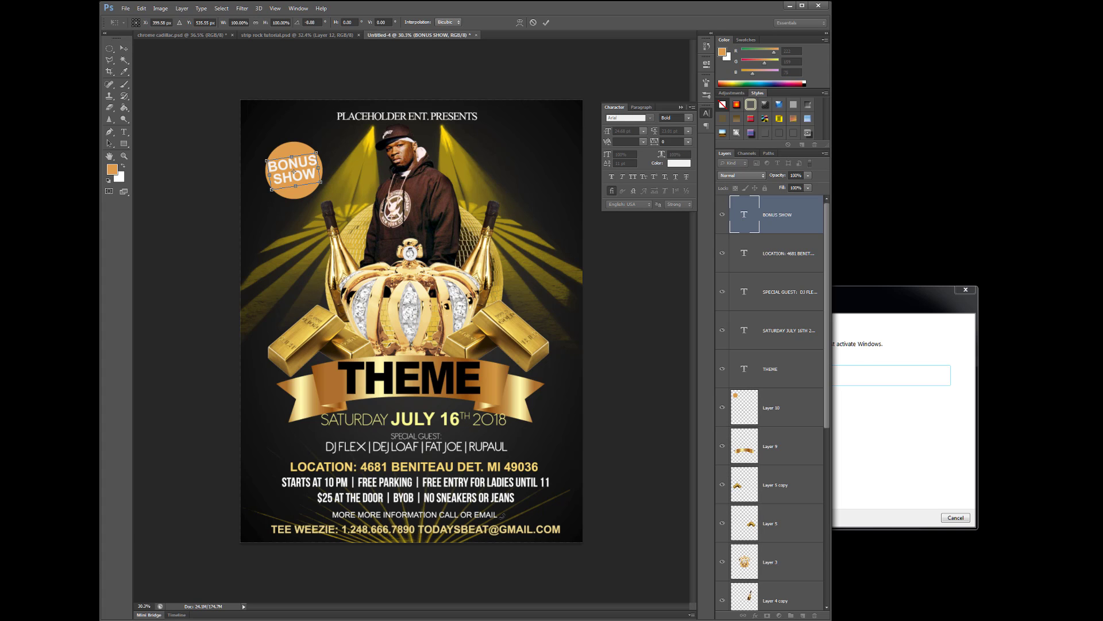
pyautogui.press('Return')
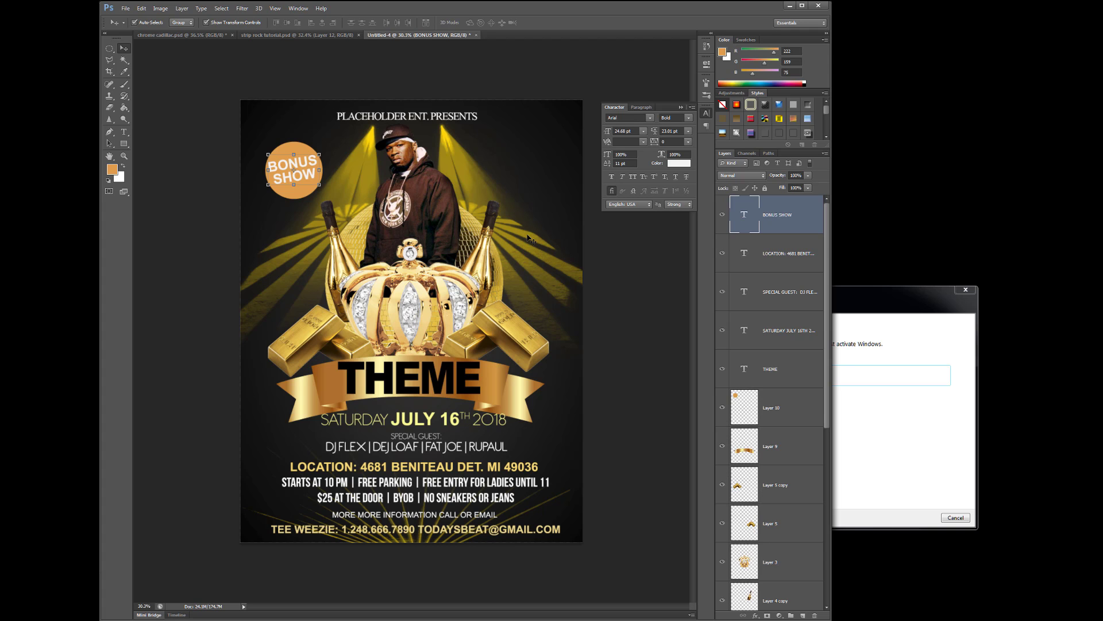
pyautogui.click(463, 123)
# Set the PLACEHOLDER ENT. PRESENTS title font to Antipasto
pyautogui.click(462, 122)
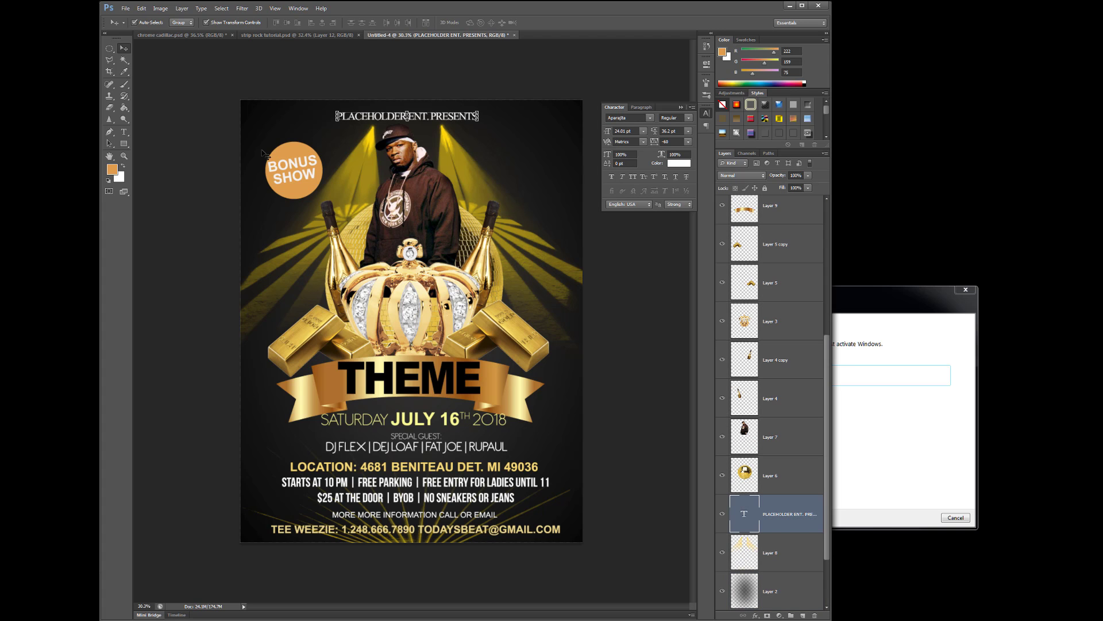
pyautogui.click(124, 132)
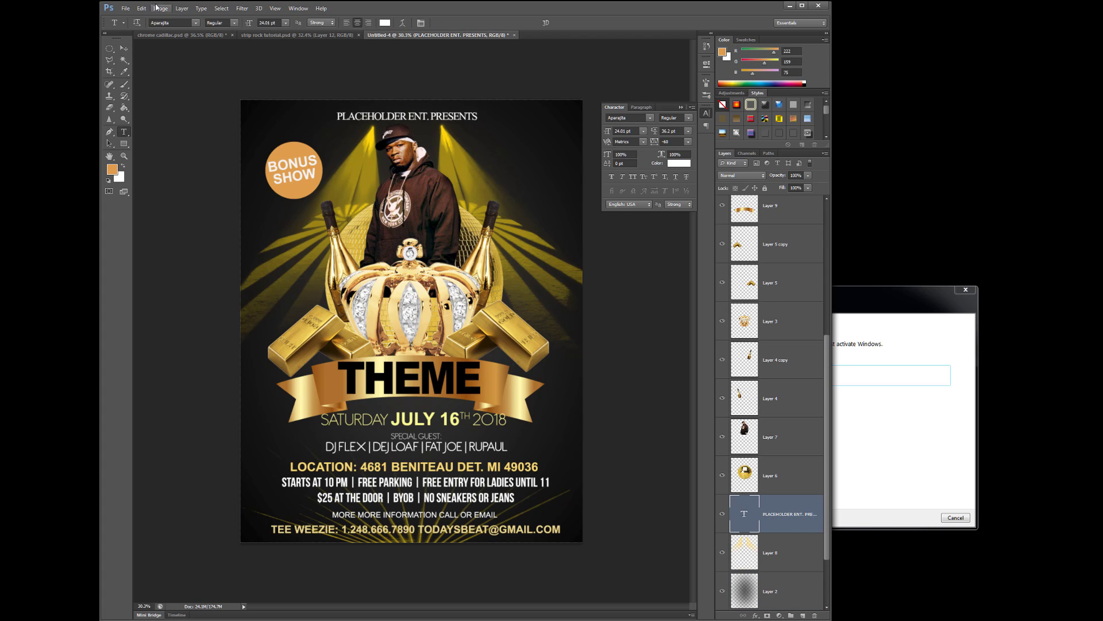
pyautogui.click(196, 23)
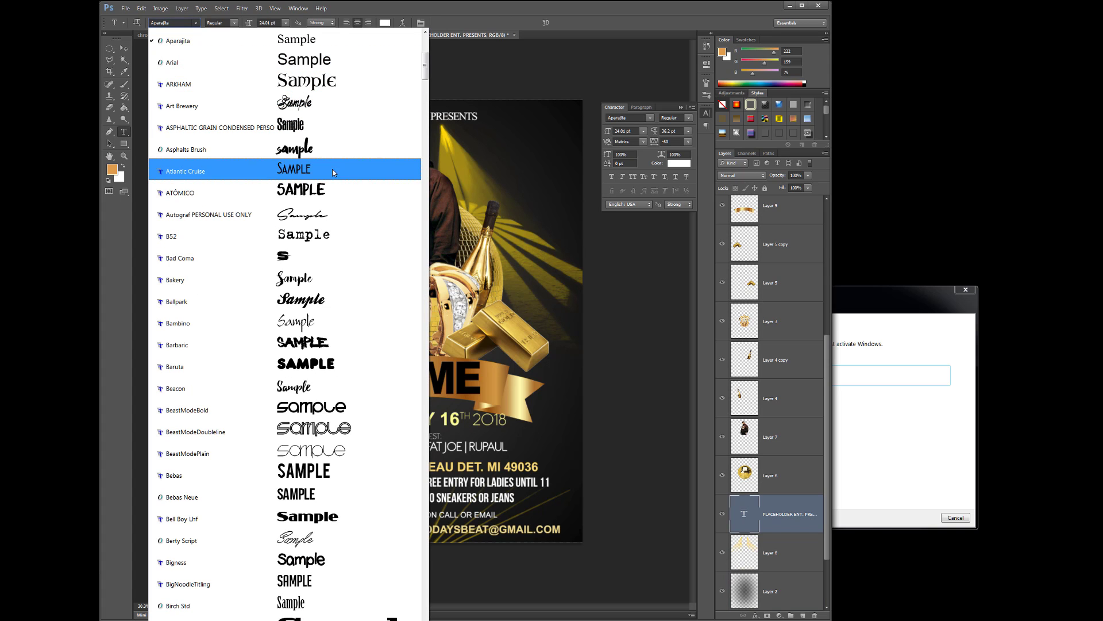
pyautogui.click(340, 62)
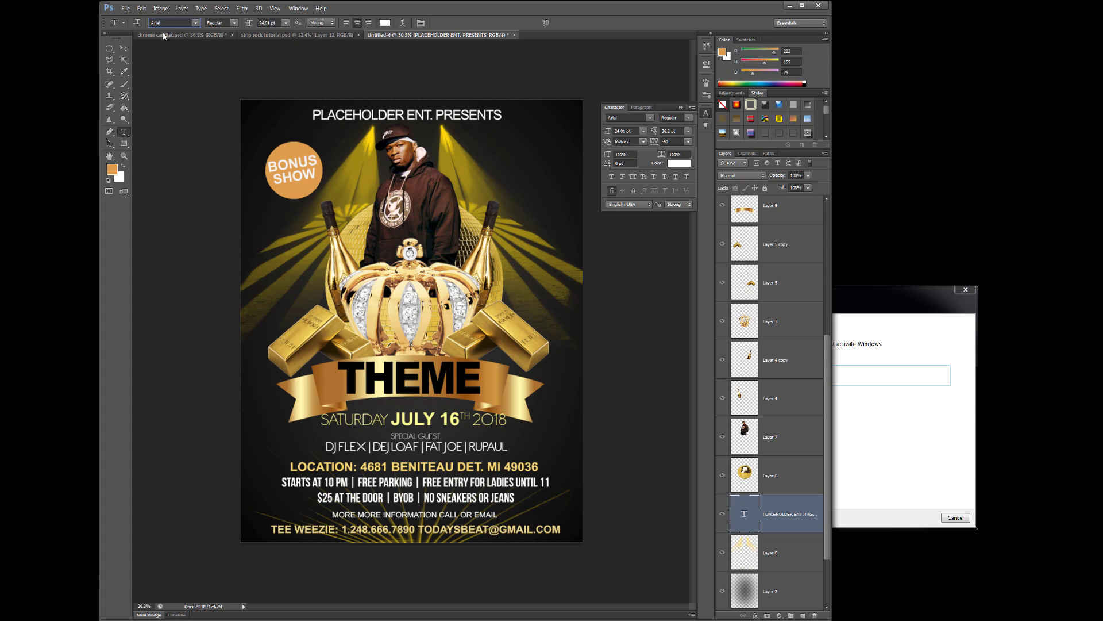
pyautogui.click(196, 23)
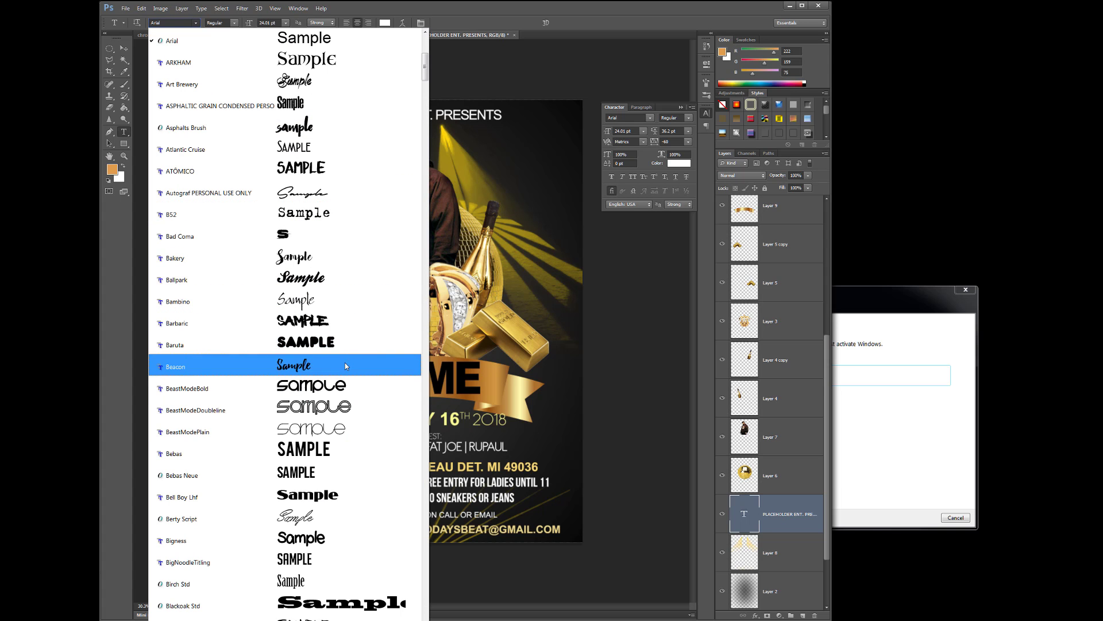
pyautogui.scroll(6, 355, 362)
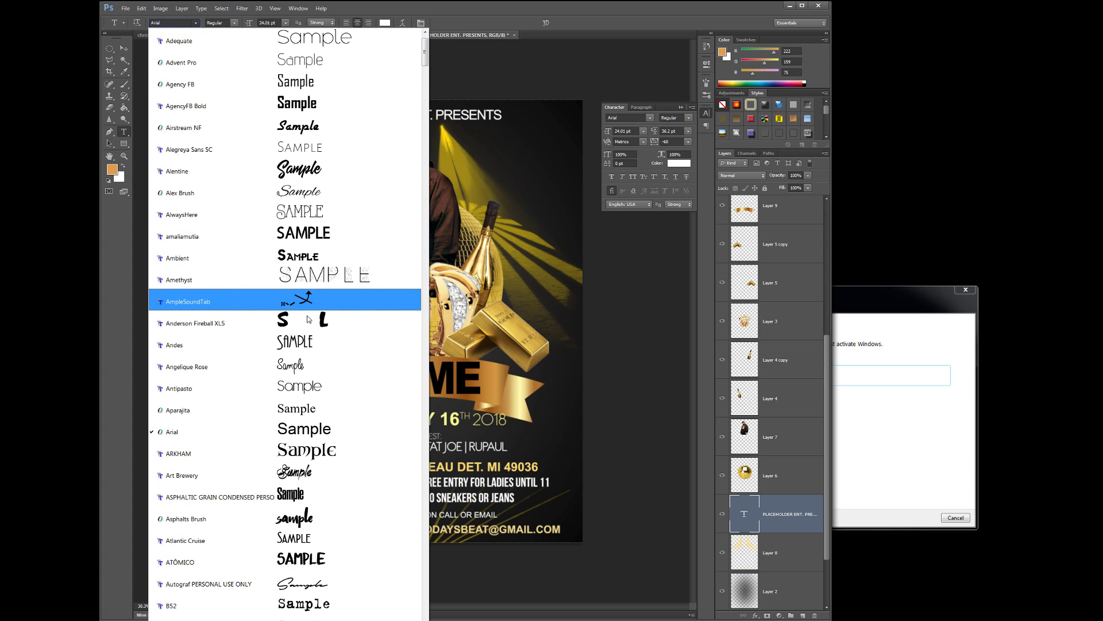
pyautogui.click(341, 386)
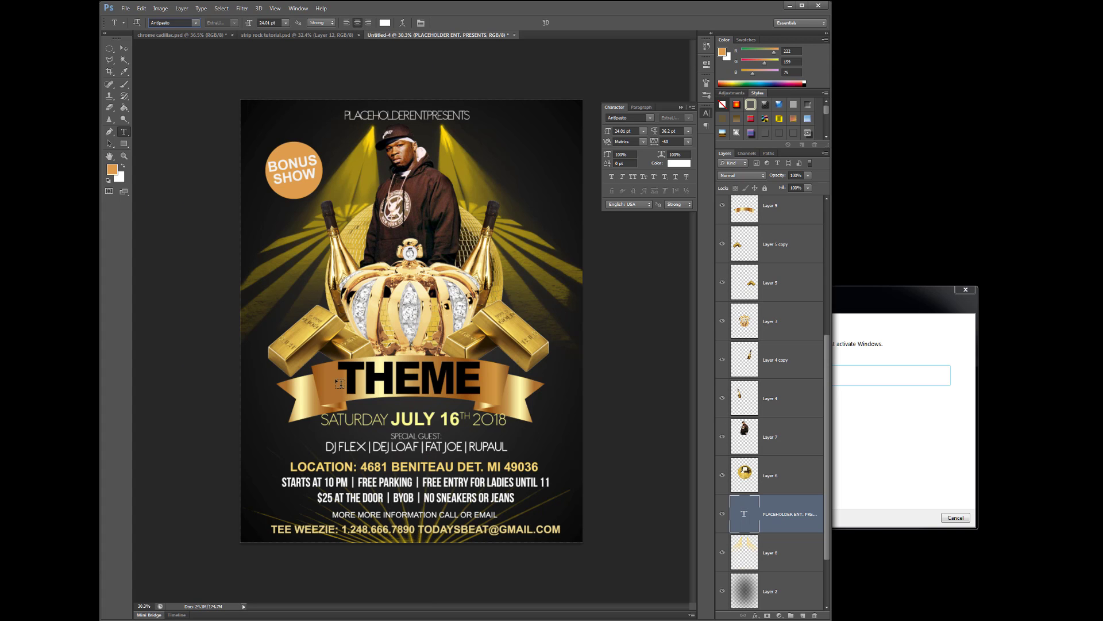
# Widen the title's letter spacing, reduce it to 18 pt, and nudge it into place
pyautogui.moveTo(345, 115); pyautogui.dragTo(471, 116)
pyautogui.moveTo(654, 145); pyautogui.dragTo(666, 145)
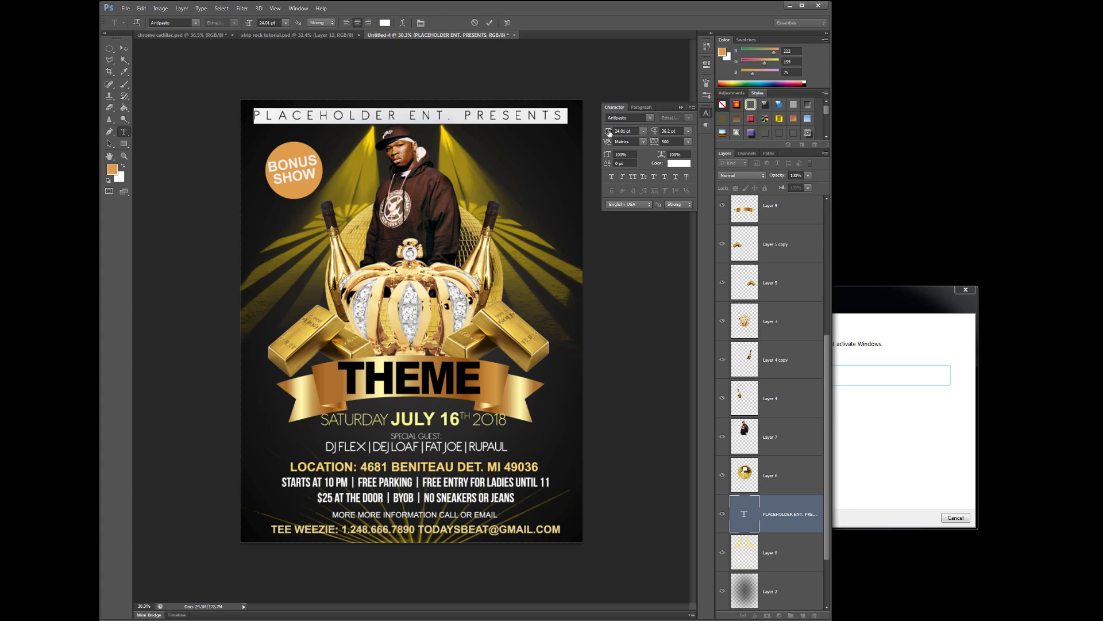
pyautogui.moveTo(609, 133); pyautogui.dragTo(606, 132)
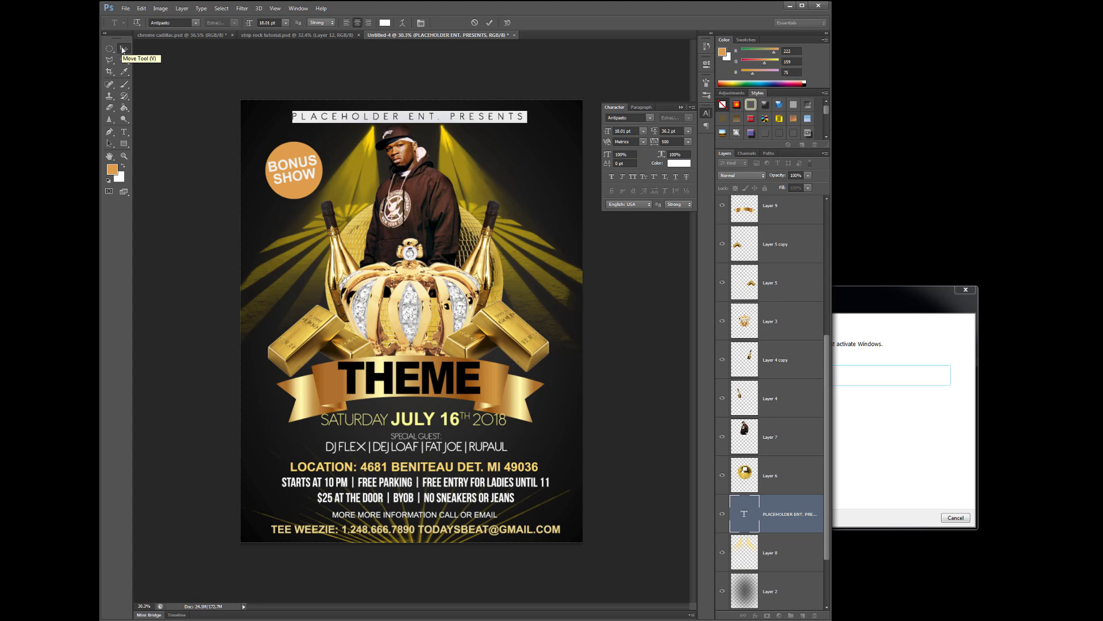
pyautogui.click(123, 48)
pyautogui.moveTo(443, 116); pyautogui.dragTo(441, 121)
pyautogui.click(627, 294)
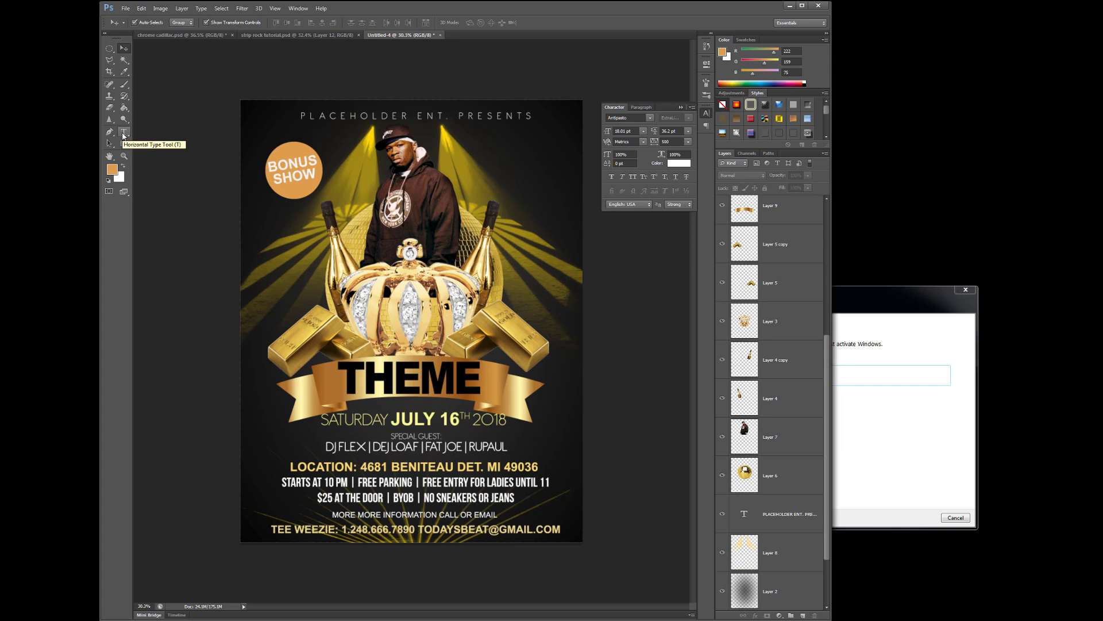
# Set the PLACEHOLDER ENT. PRESENTS title in Arial Black
pyautogui.click(324, 122)
pyautogui.click(156, 141)
pyautogui.click(124, 132)
pyautogui.moveTo(303, 116); pyautogui.dragTo(546, 116)
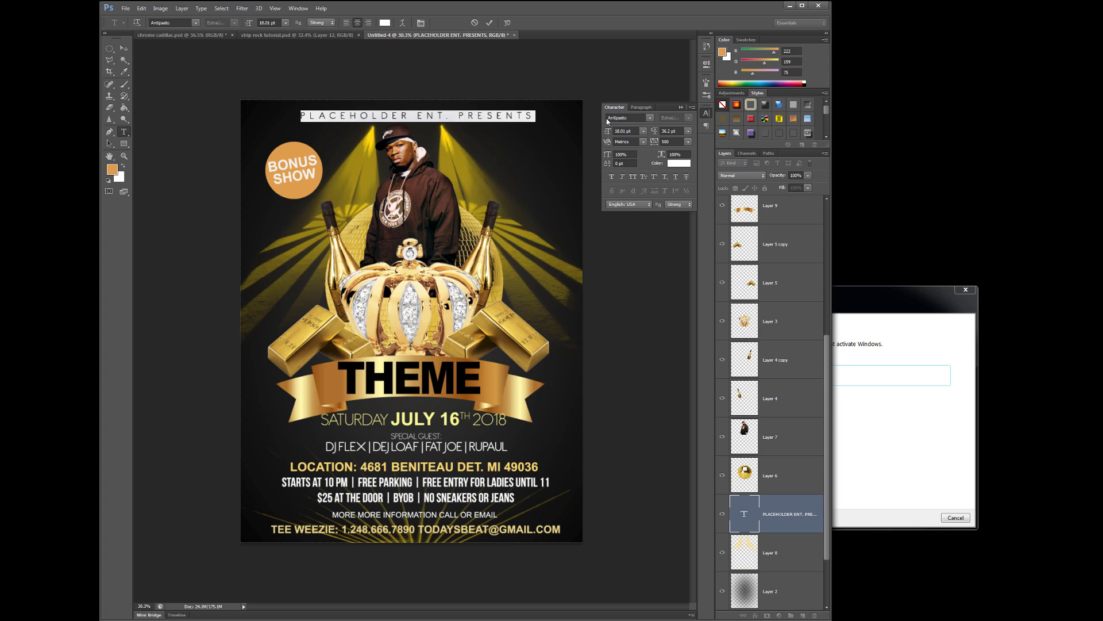
pyautogui.click(650, 118)
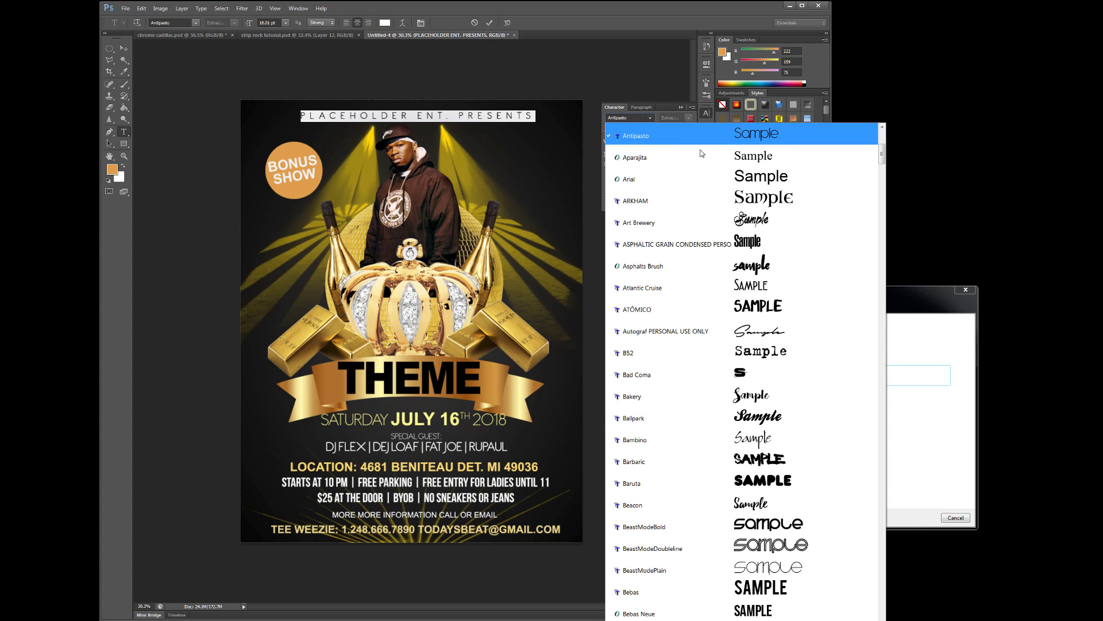
pyautogui.click(700, 178)
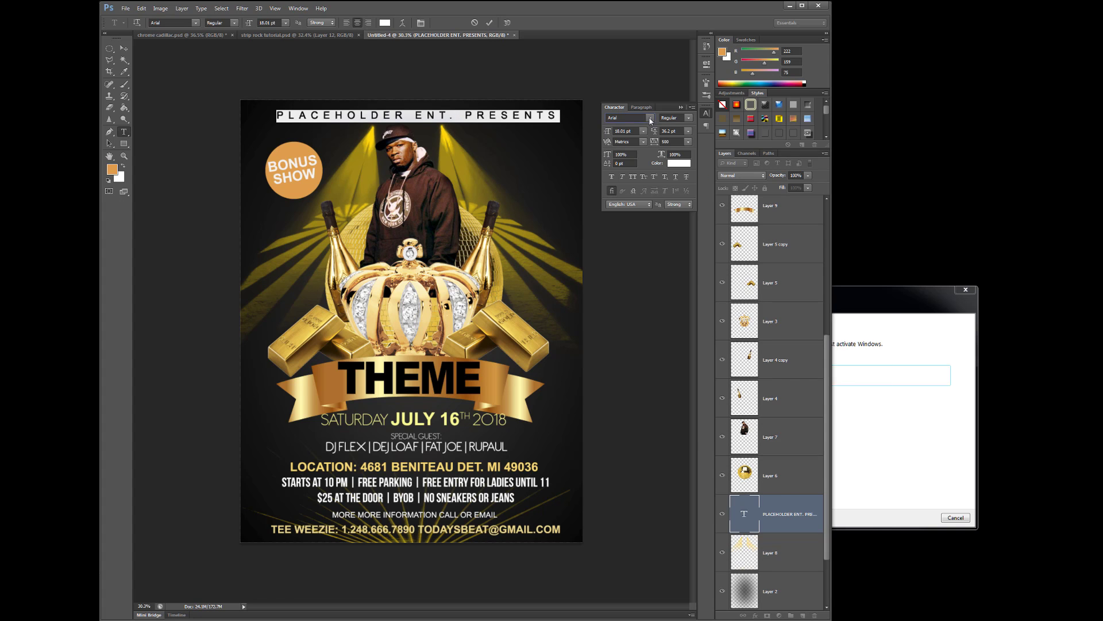
pyautogui.click(650, 118)
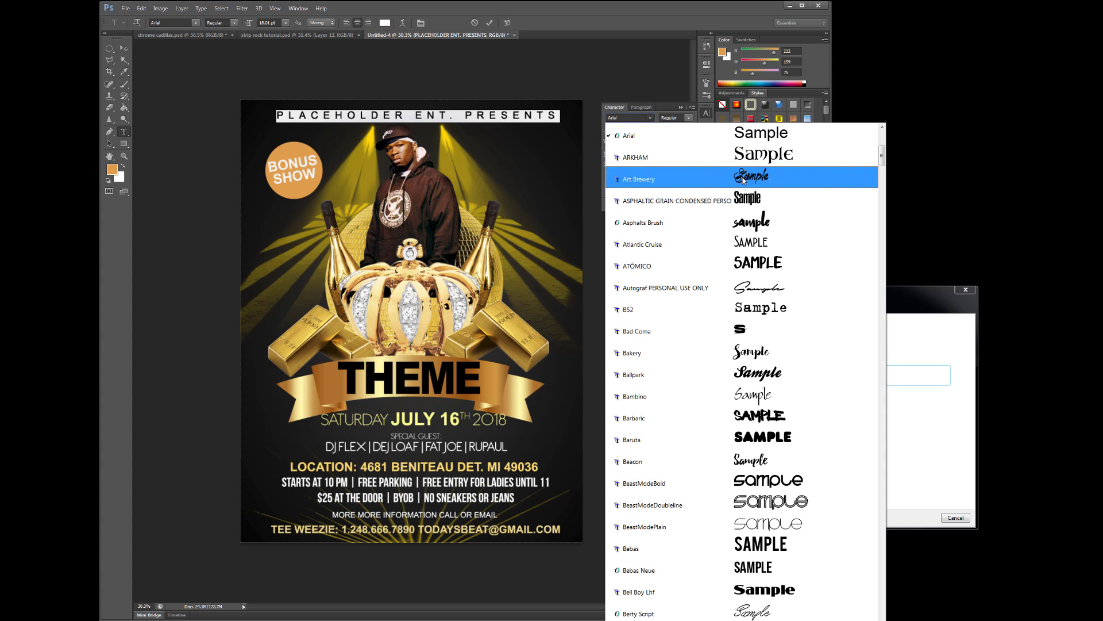
pyautogui.click(689, 120)
pyautogui.click(688, 117)
pyautogui.click(708, 193)
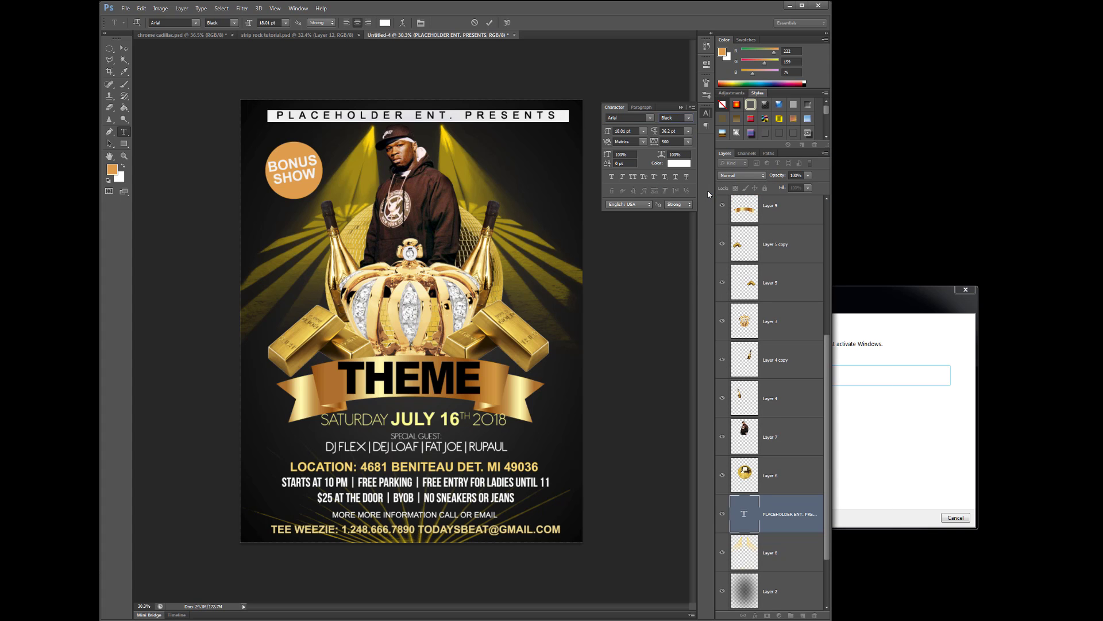
pyautogui.click(124, 49)
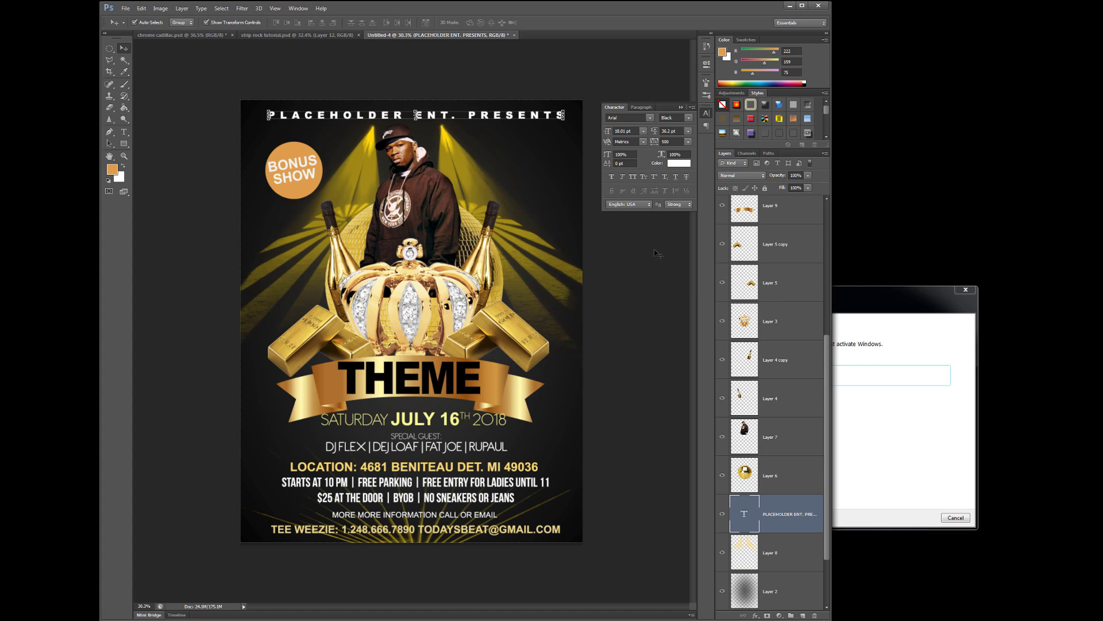
# Switch the title to Arial Bold and tighten its tracking to 120
pyautogui.click(124, 132)
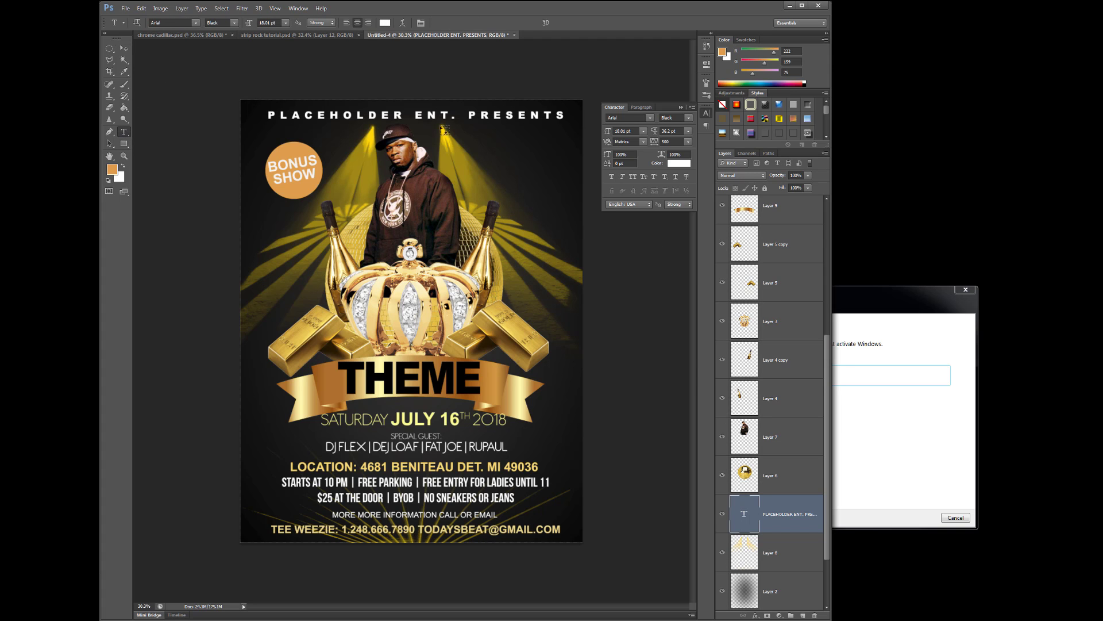
pyautogui.click(690, 118)
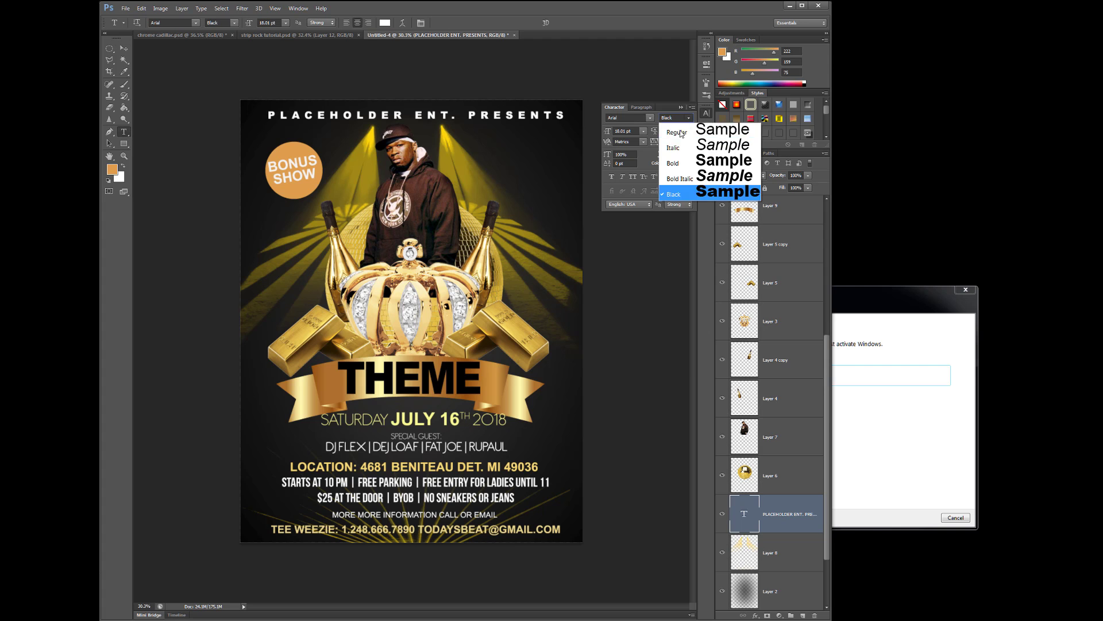
pyautogui.click(742, 166)
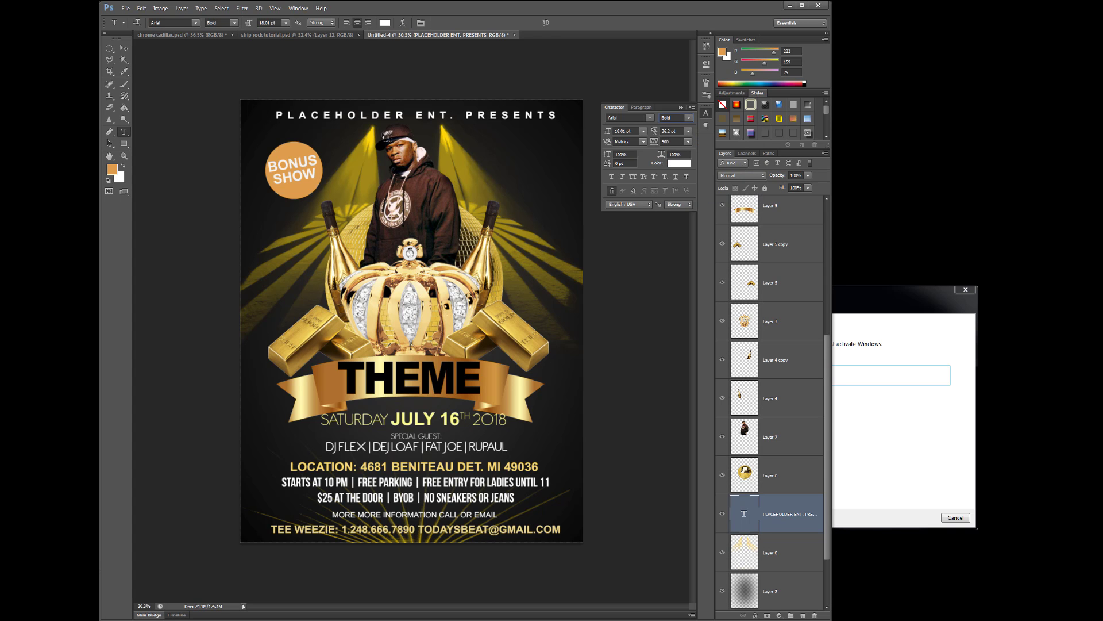
pyautogui.moveTo(276, 114); pyautogui.dragTo(560, 115)
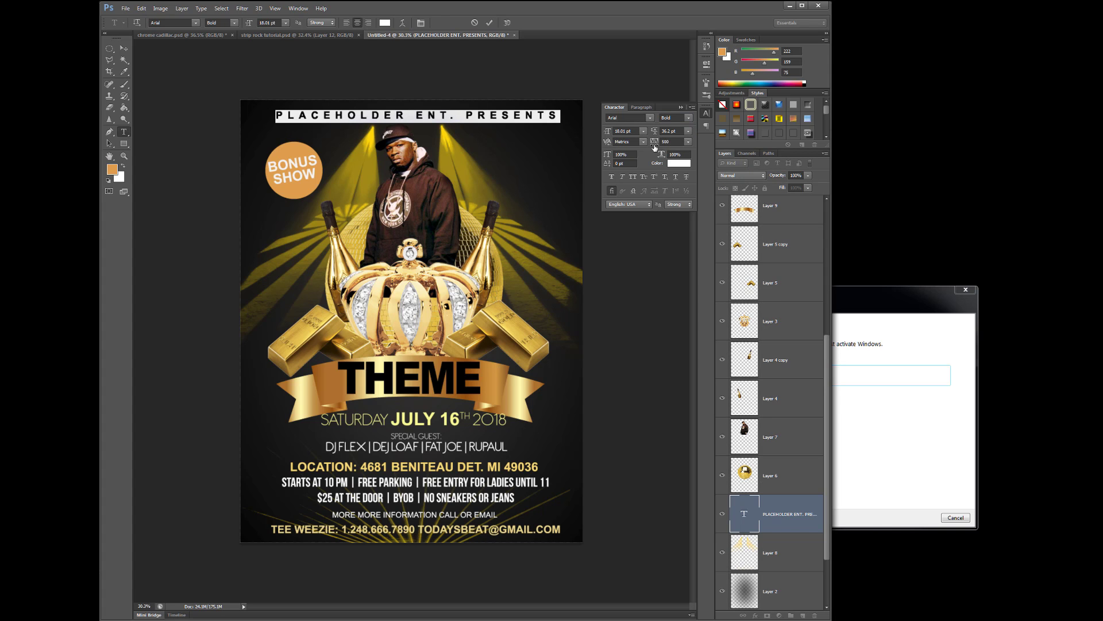
pyautogui.moveTo(654, 146); pyautogui.dragTo(604, 134)
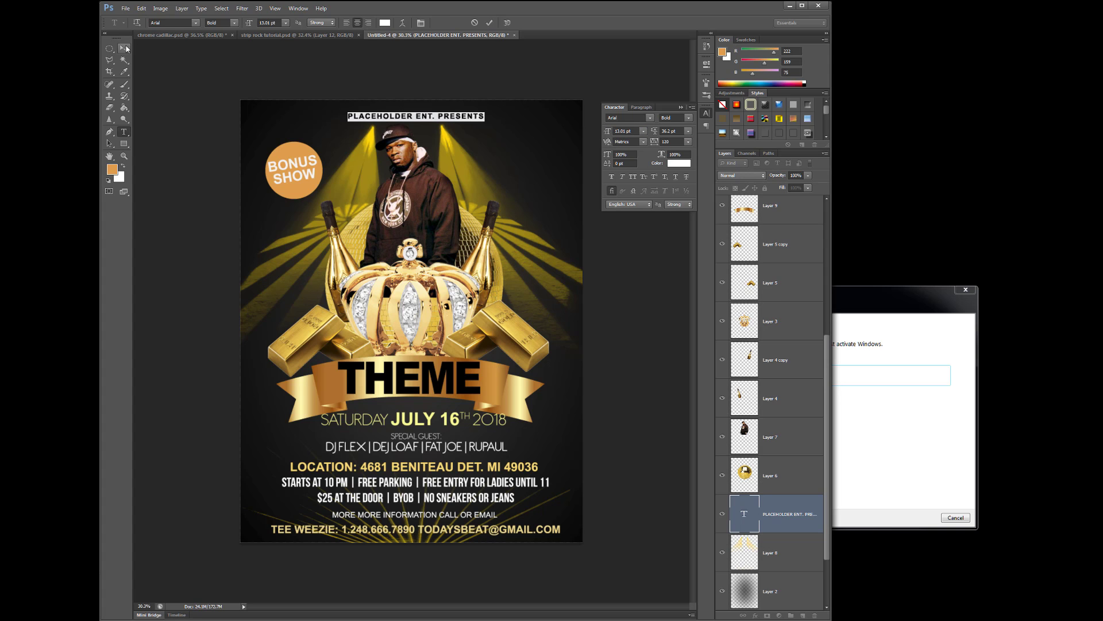
# Nudge the PLACEHOLDER ENT. PRESENTS heading slightly up and left
pyautogui.click(126, 49)
pyautogui.moveTo(444, 115); pyautogui.dragTo(441, 117)
pyautogui.click(648, 318)
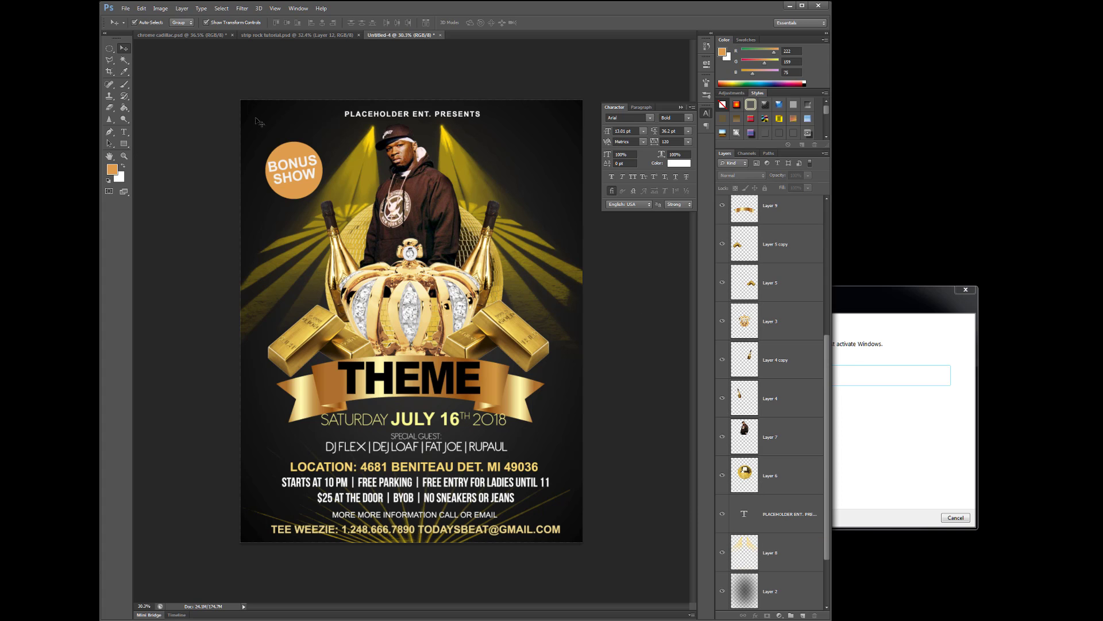
# Colour the heading pale gold sampled from the crown, slightly lightened
pyautogui.click(123, 131)
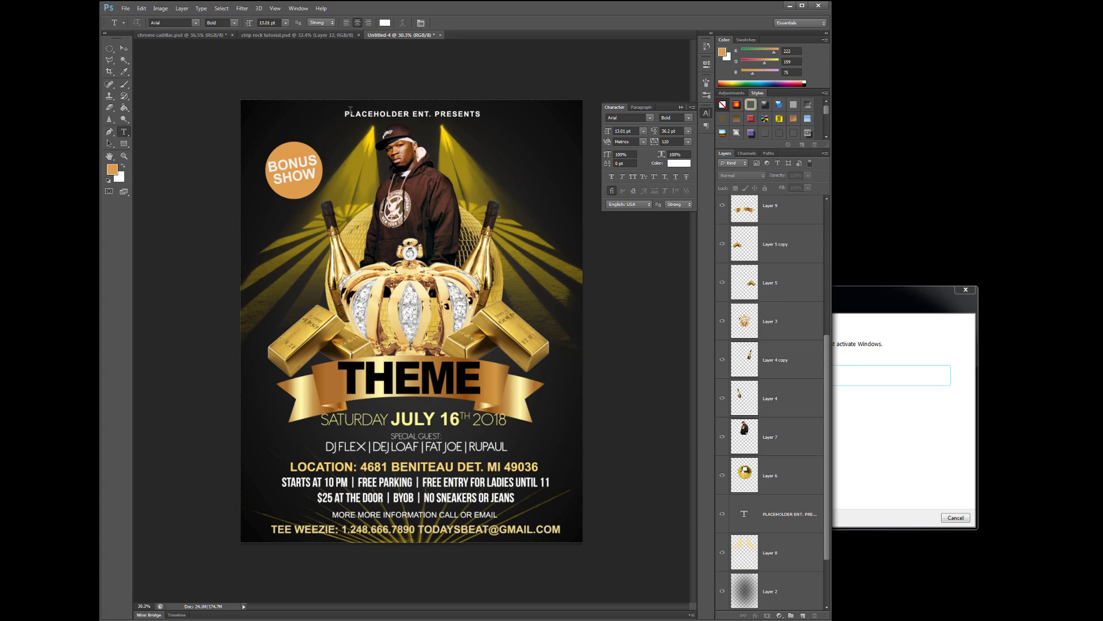
pyautogui.moveTo(344, 114); pyautogui.dragTo(481, 114)
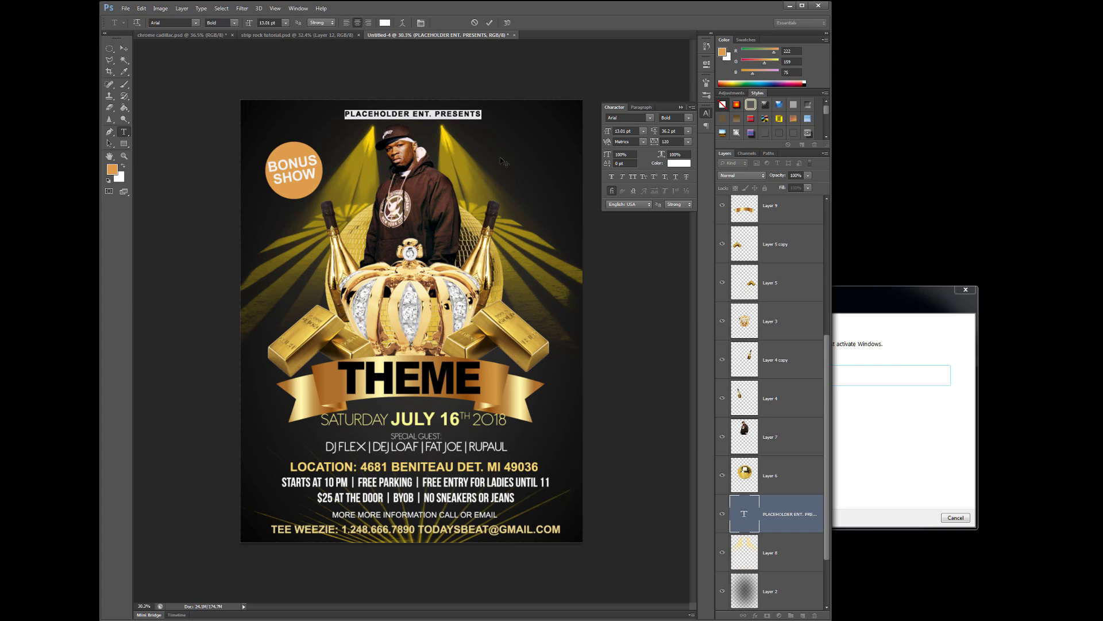
pyautogui.click(112, 170)
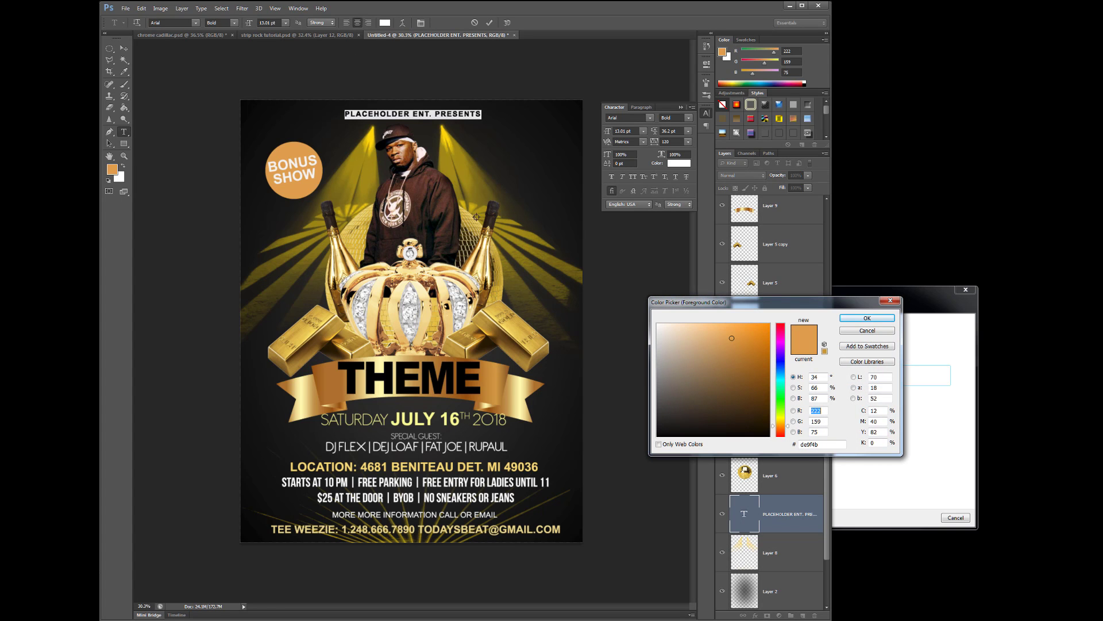
pyautogui.click(426, 318)
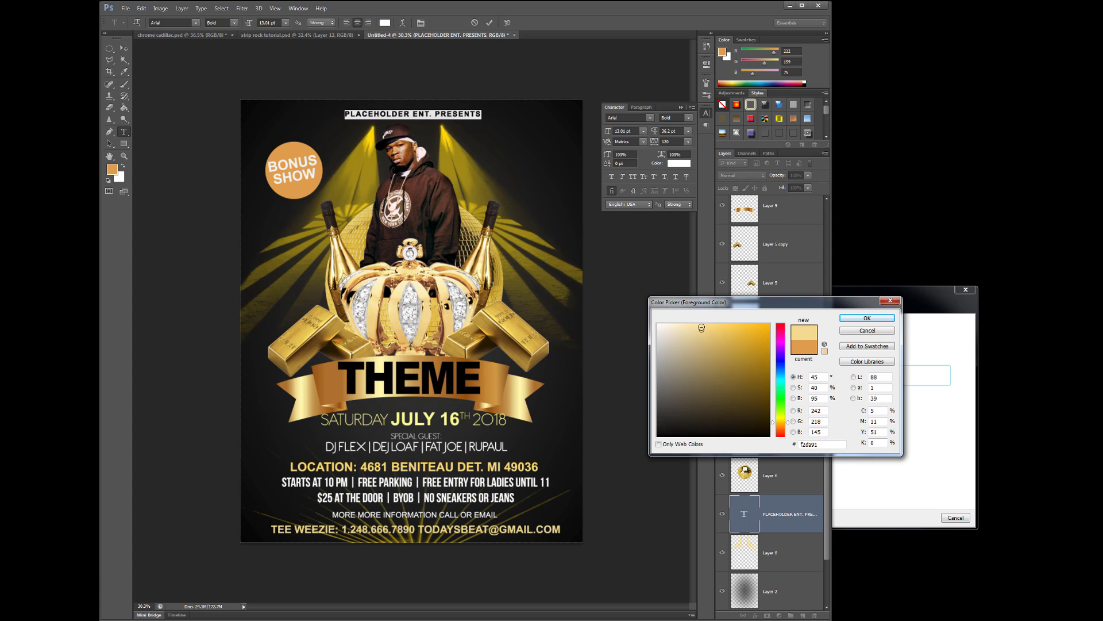
pyautogui.click(695, 326)
pyautogui.click(865, 319)
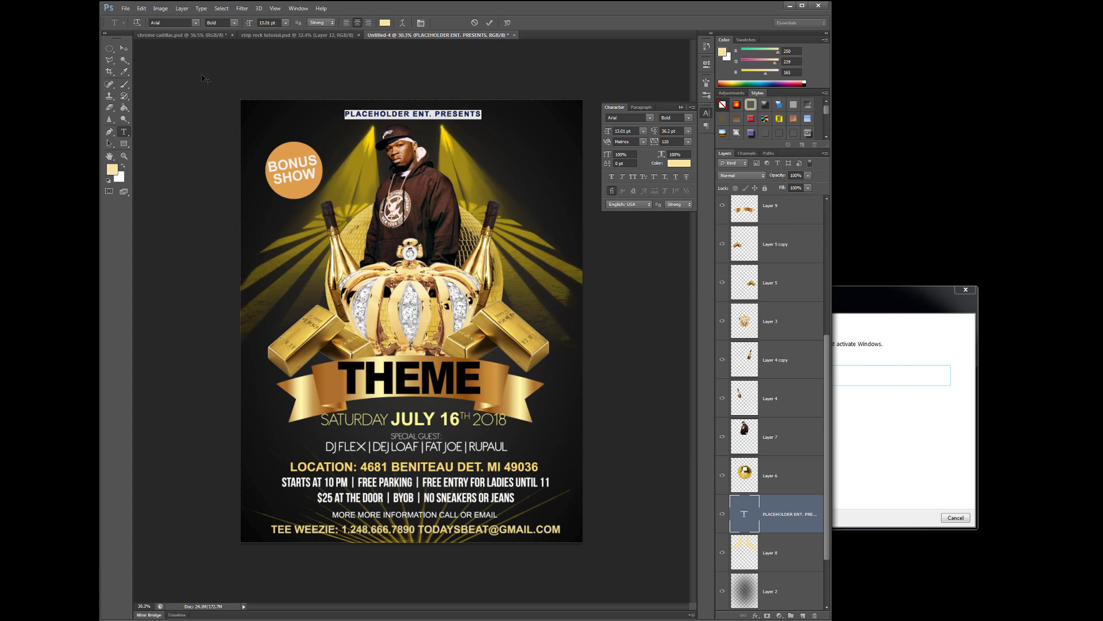
# Reposition the gold heading at the top of the flyer
pyautogui.click(124, 48)
pyautogui.click(485, 288)
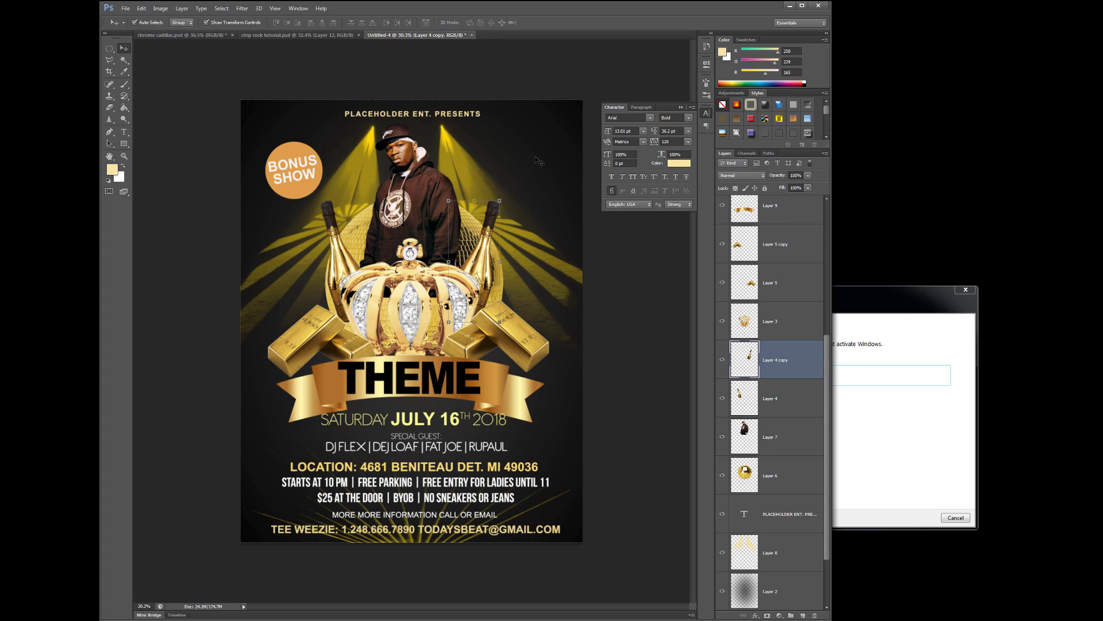
pyautogui.click(459, 97)
pyautogui.click(456, 115)
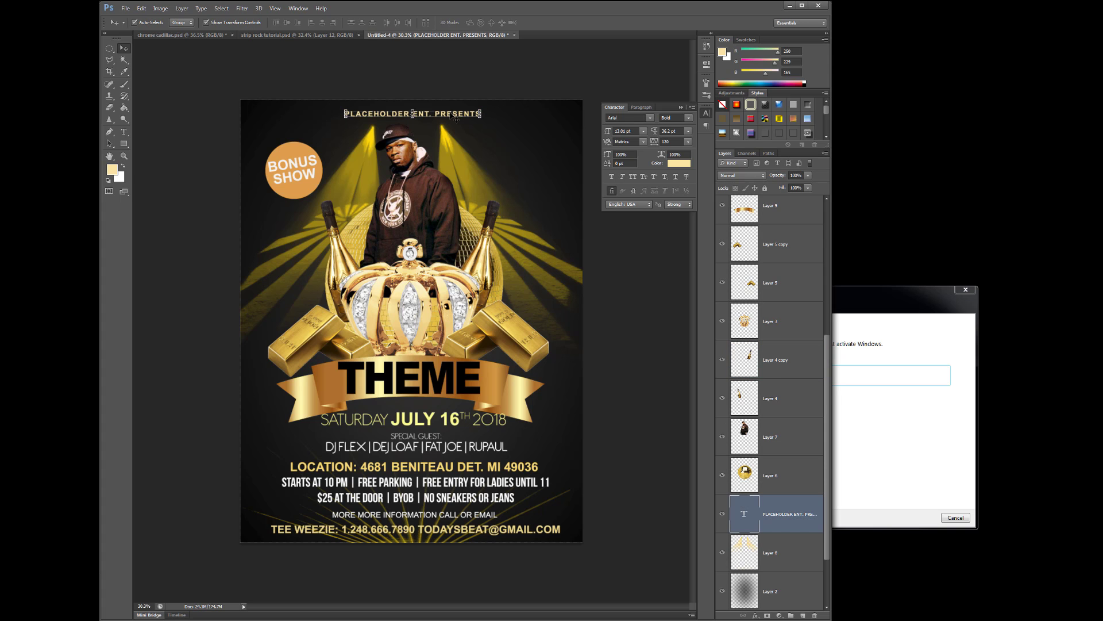
pyautogui.moveTo(450, 115); pyautogui.dragTo(453, 117)
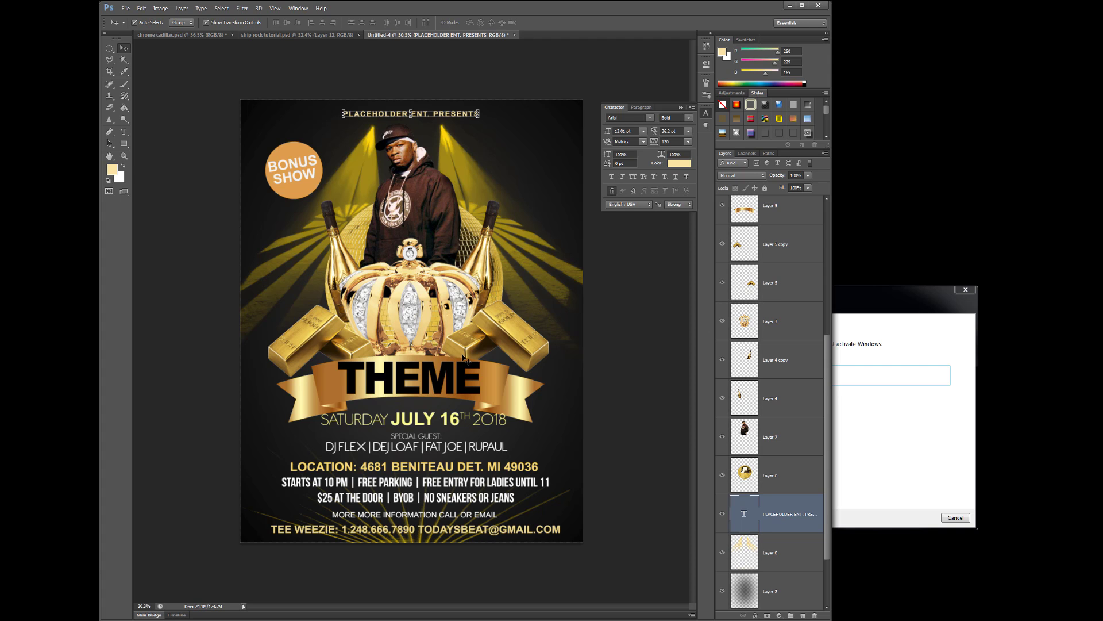
# Add a default Drop Shadow layer style to the white BONUS SHOW badge text
pyautogui.click(290, 175)
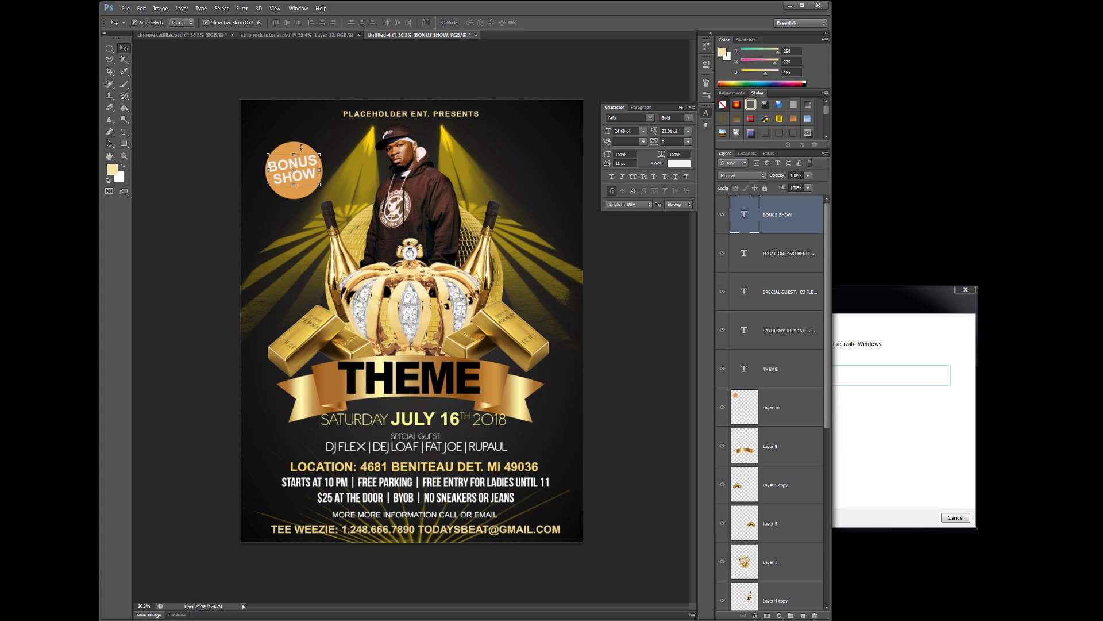
pyautogui.moveTo(321, 170); pyautogui.dragTo(318, 170)
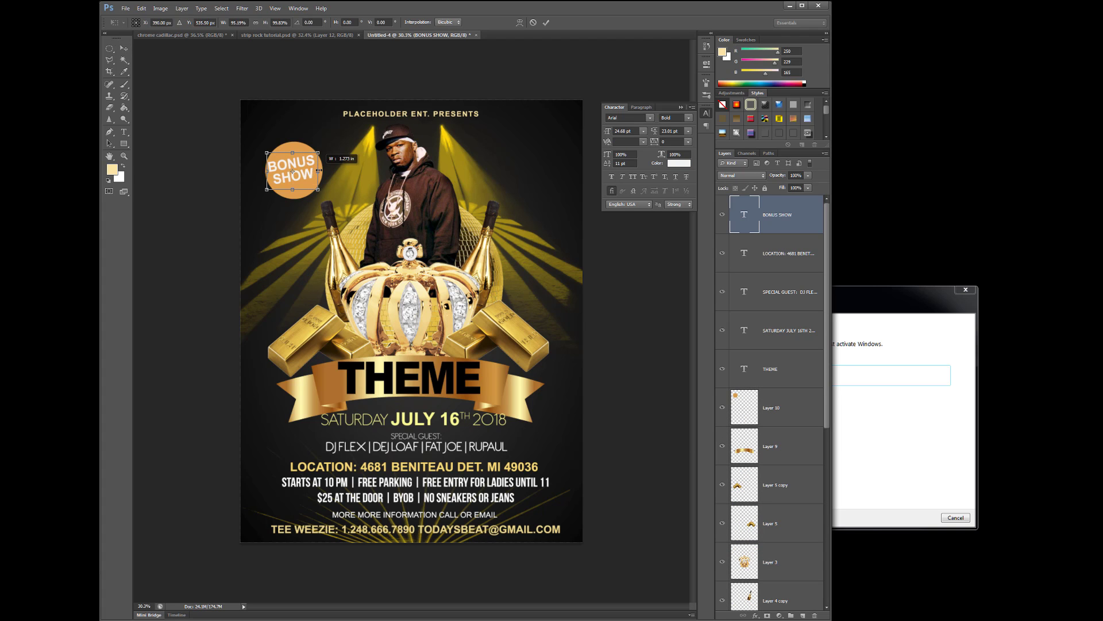
pyautogui.press('Escape')
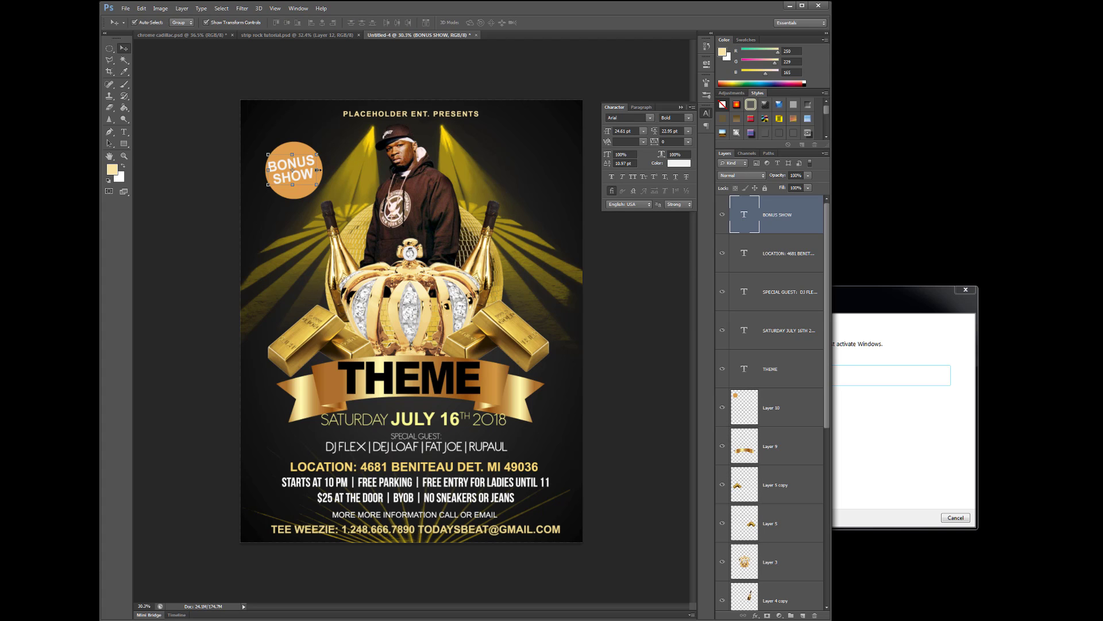
pyautogui.click(162, 8)
pyautogui.moveTo(181, 8)
pyautogui.moveTo(202, 56)
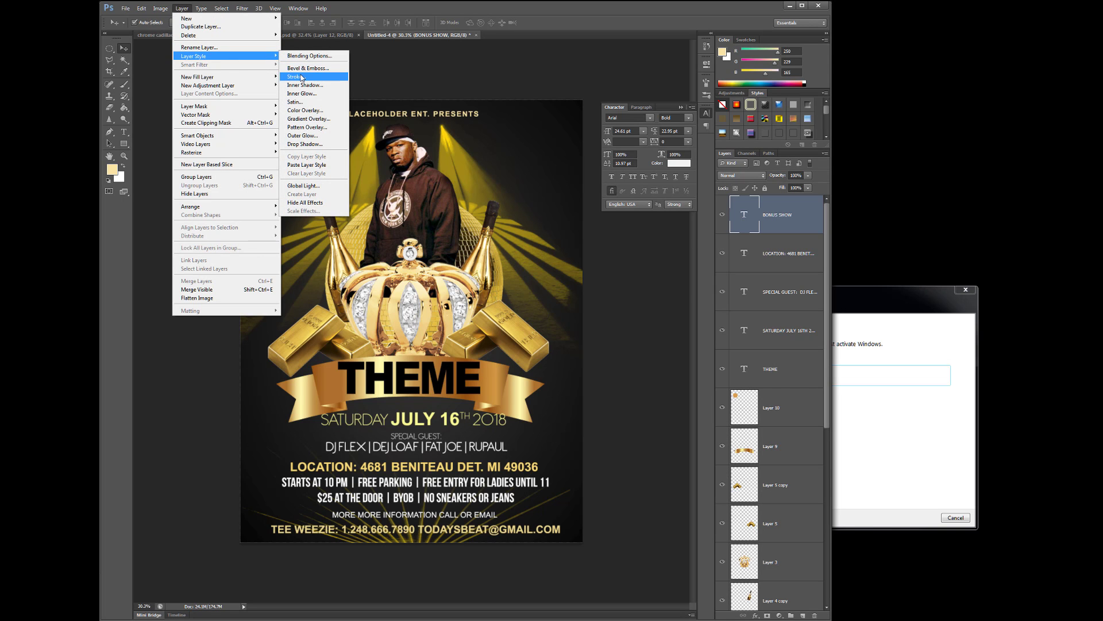
pyautogui.click(333, 145)
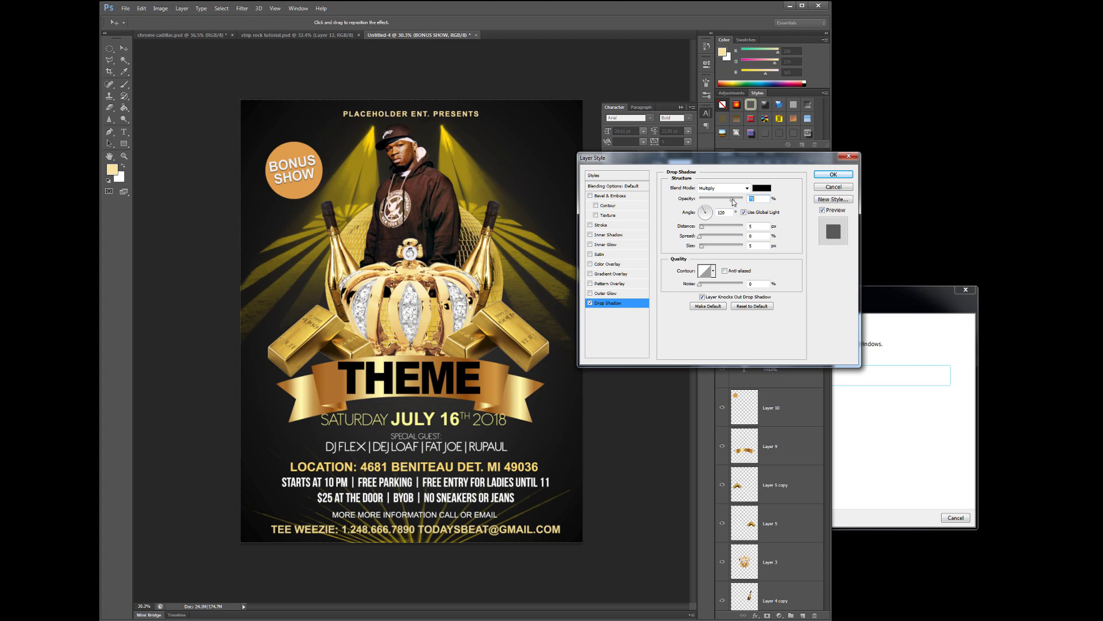
pyautogui.click(832, 175)
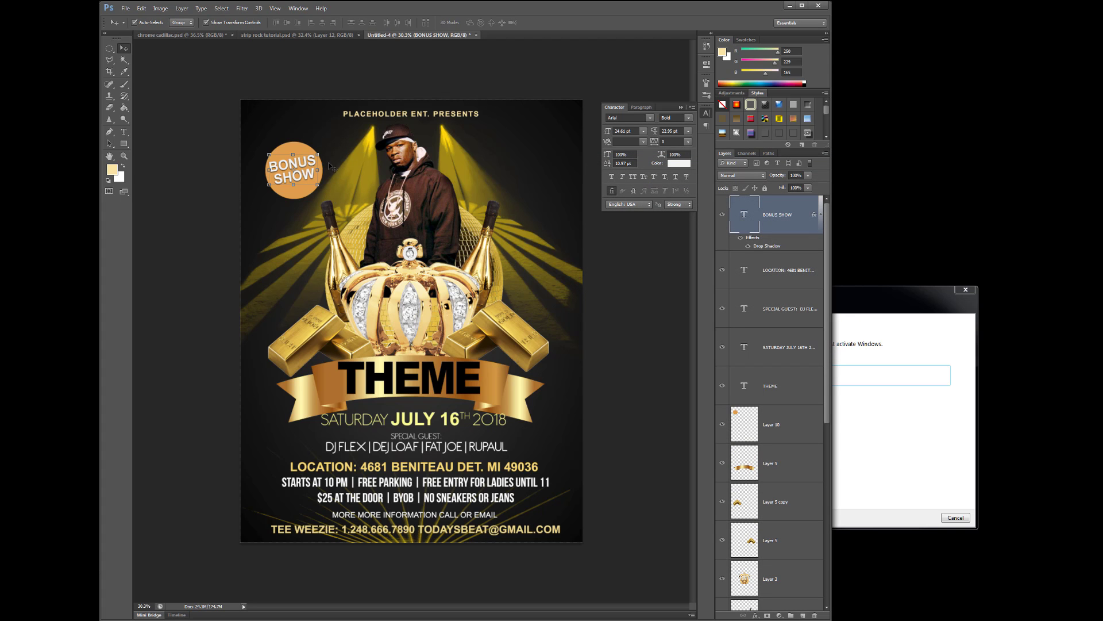
pyautogui.click(455, 533)
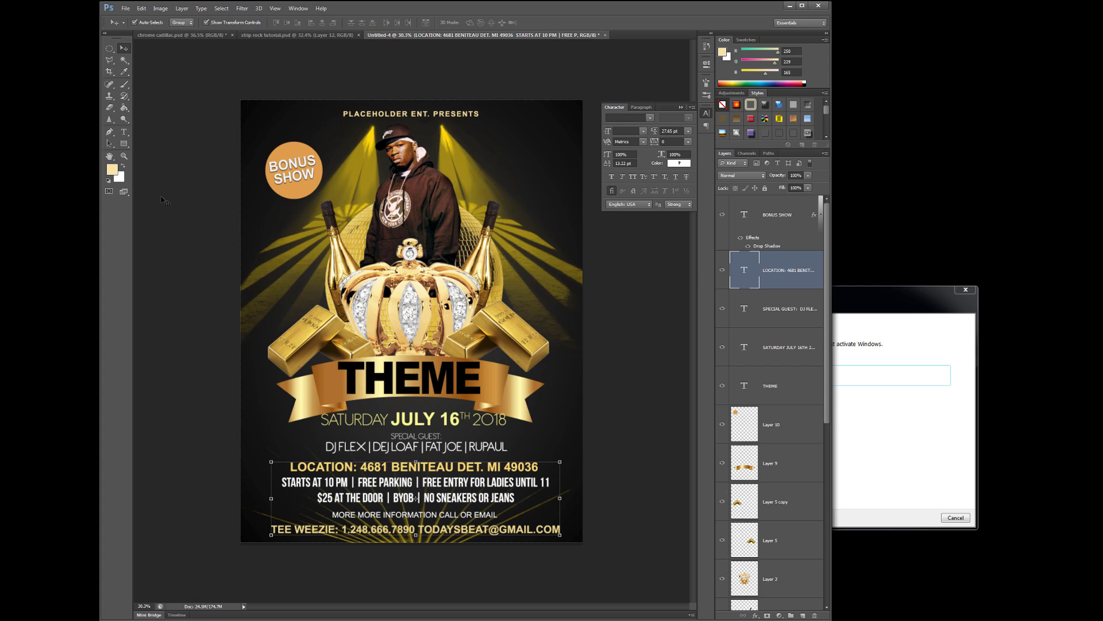
pyautogui.click(124, 131)
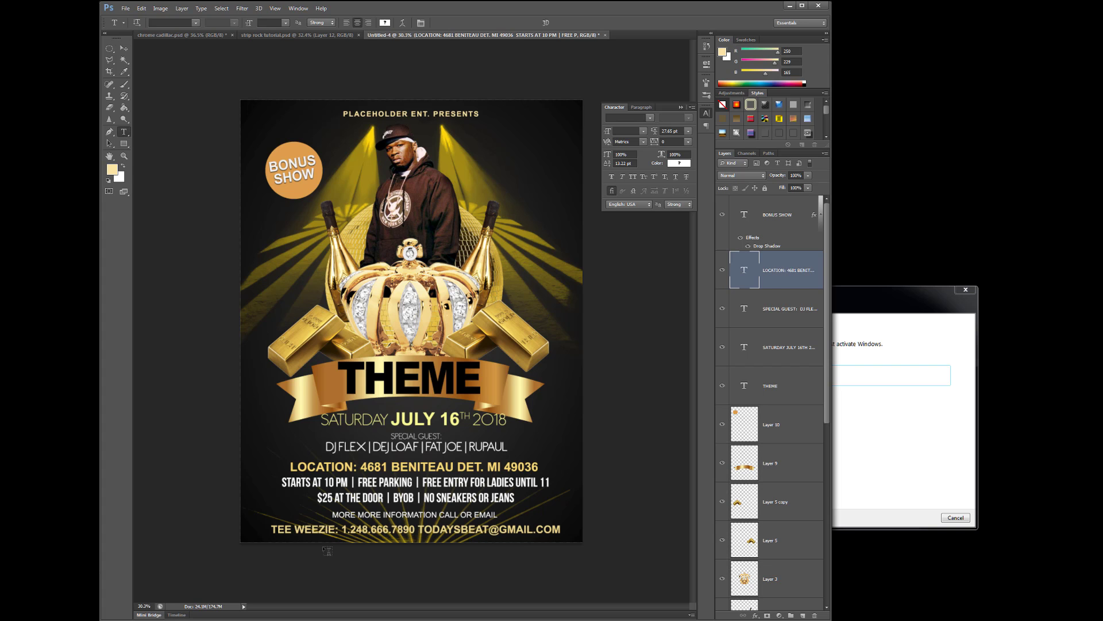
pyautogui.click(274, 529)
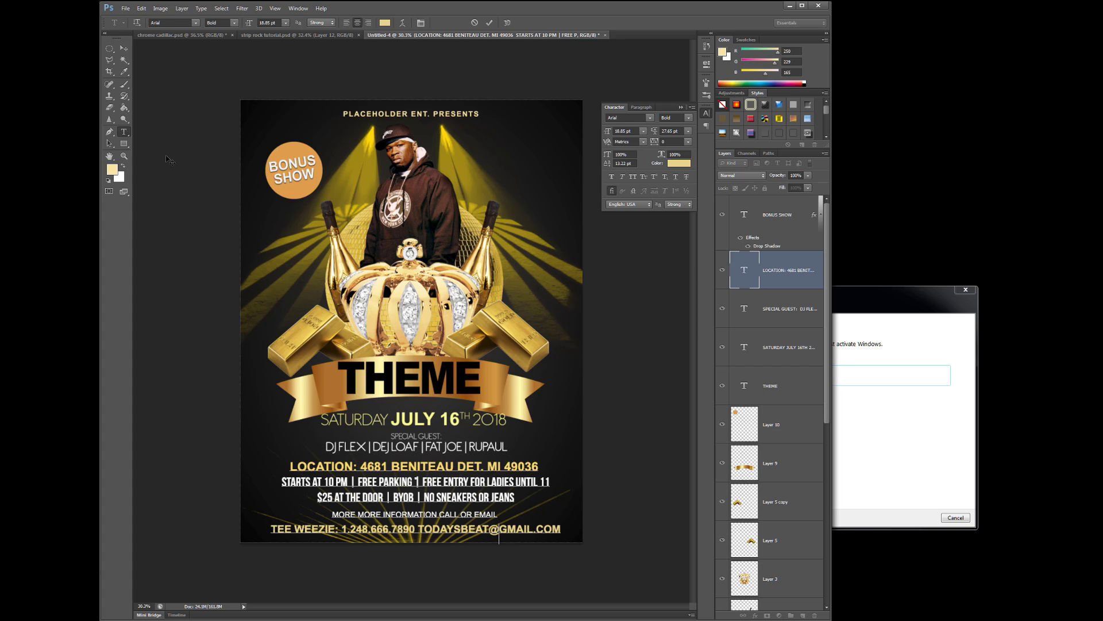
pyautogui.click(123, 49)
pyautogui.click(478, 572)
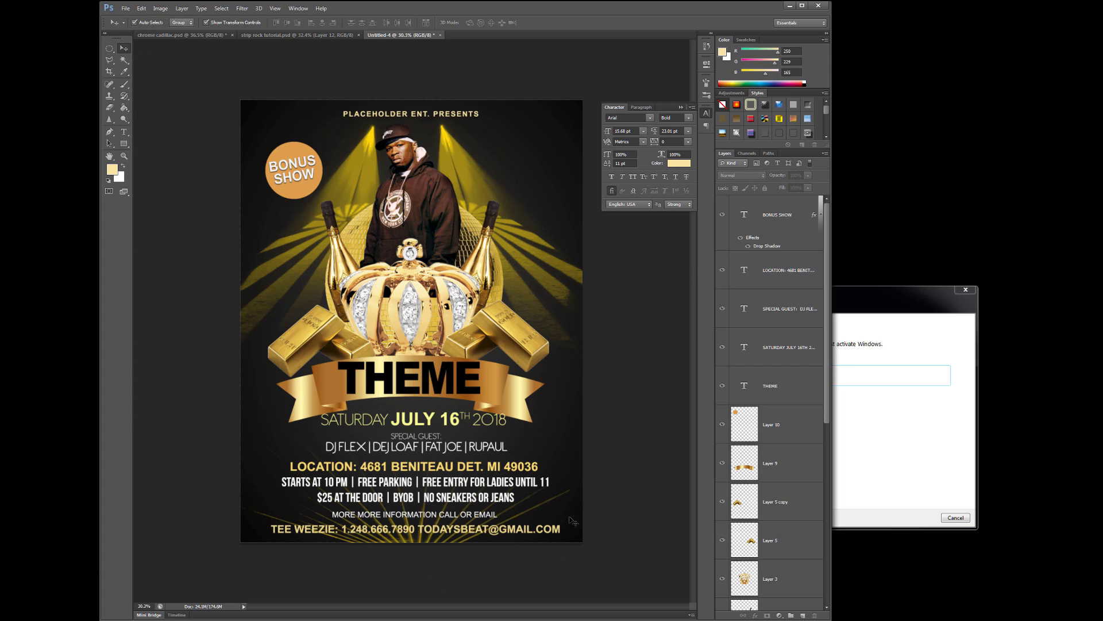
pyautogui.click(547, 508)
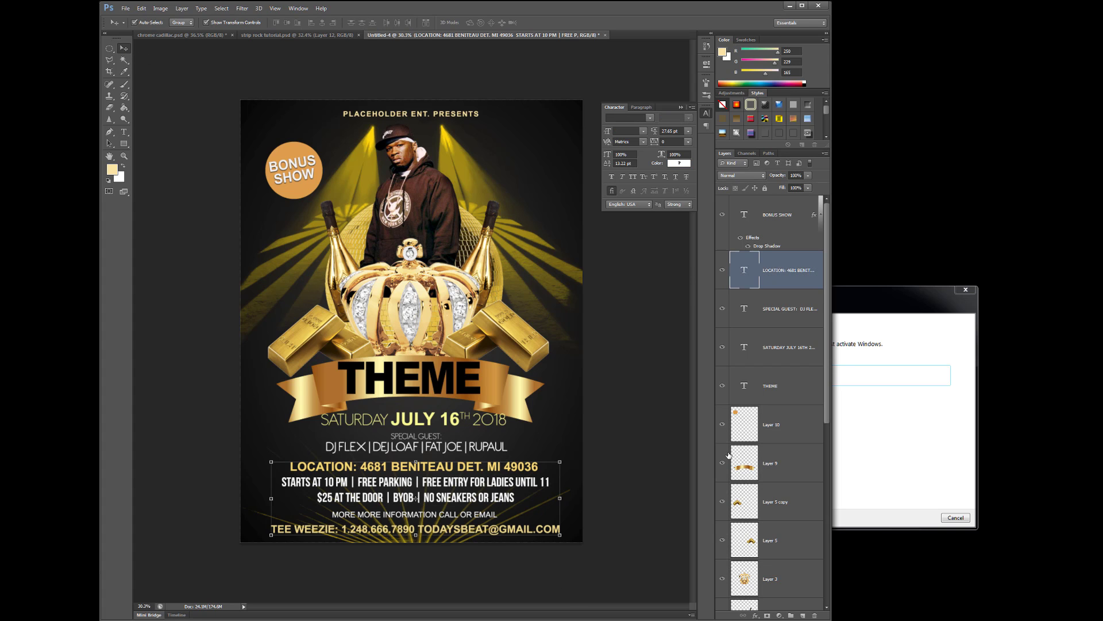
pyautogui.scroll(-5, 754, 460)
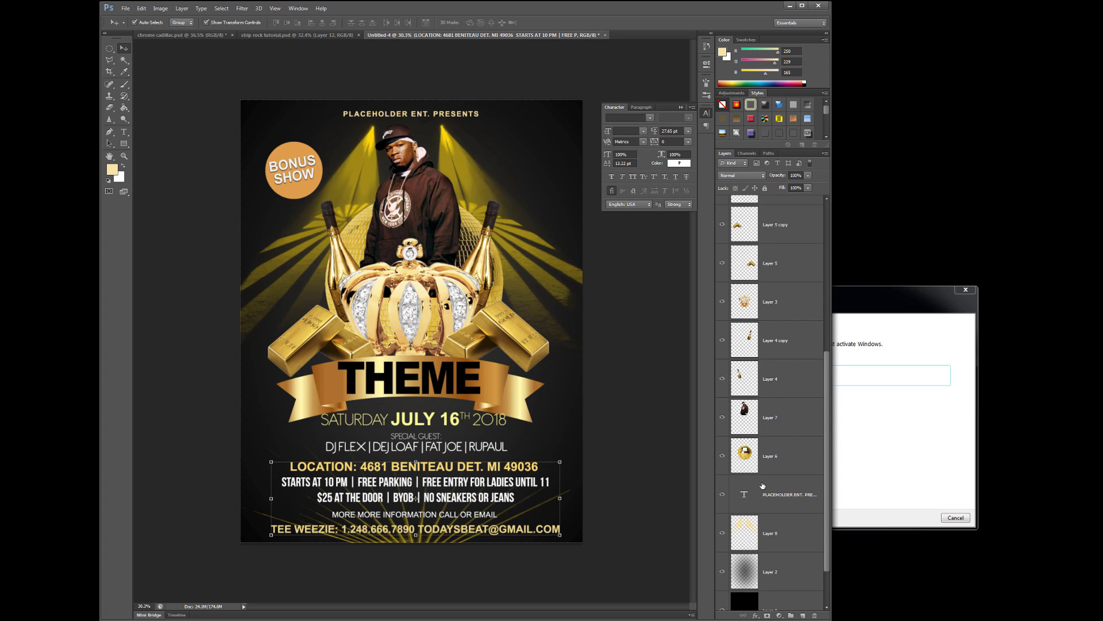
pyautogui.click(766, 533)
pyautogui.click(725, 533)
pyautogui.click(725, 533)
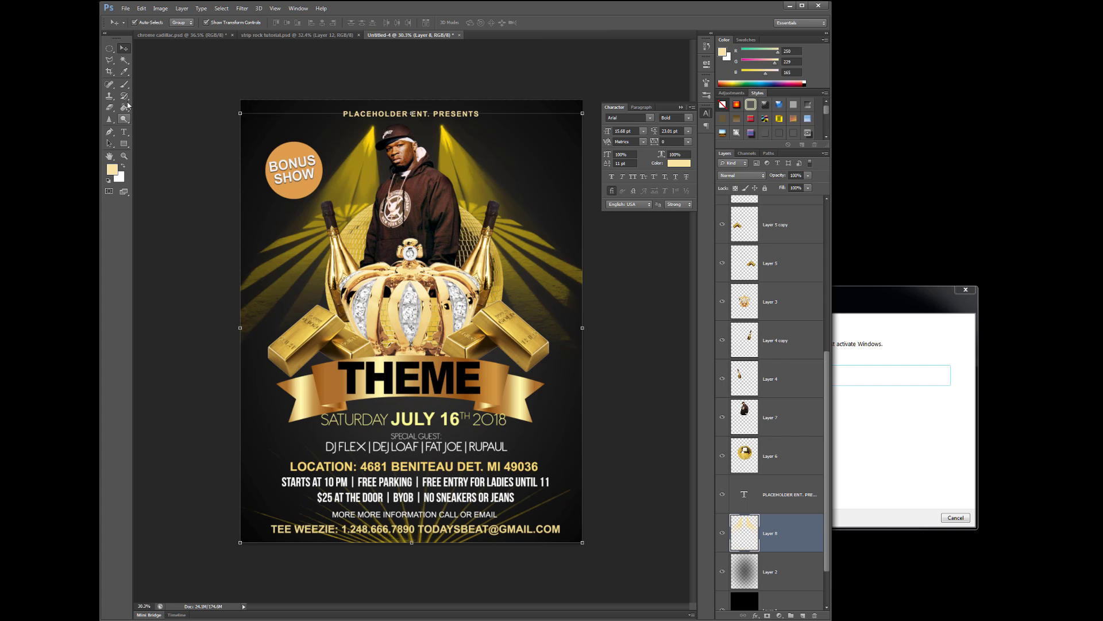
pyautogui.click(109, 107)
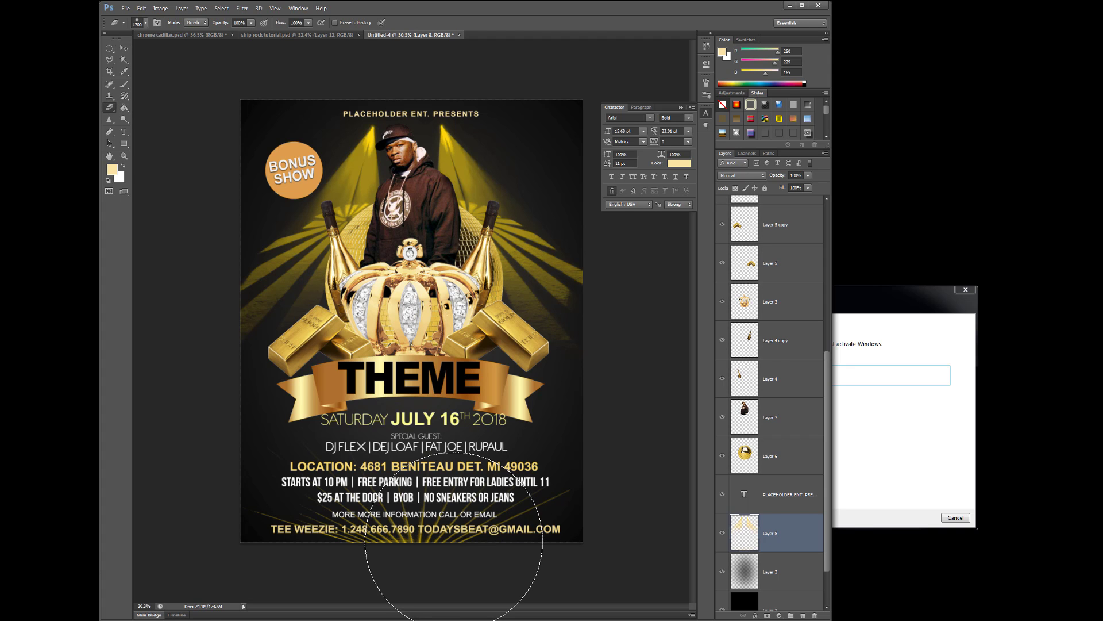
pyautogui.press('[')
pyautogui.press('[')
pyautogui.press('[')
pyautogui.press('[')
pyautogui.press('[')
pyautogui.press('[')
pyautogui.press('[')
pyautogui.press('[')
pyautogui.press('[')
pyautogui.press('[')
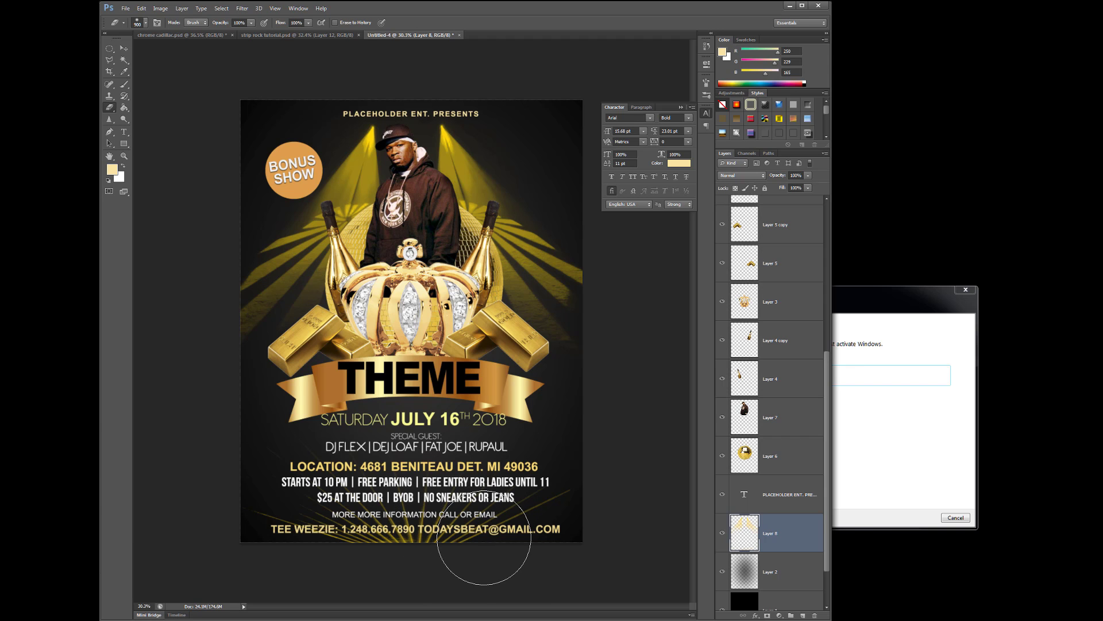
pyautogui.press('[')
pyautogui.press('[')
pyautogui.press('[')
pyautogui.press('[')
pyautogui.moveTo(109, 50); pyautogui.dragTo(142, 48)
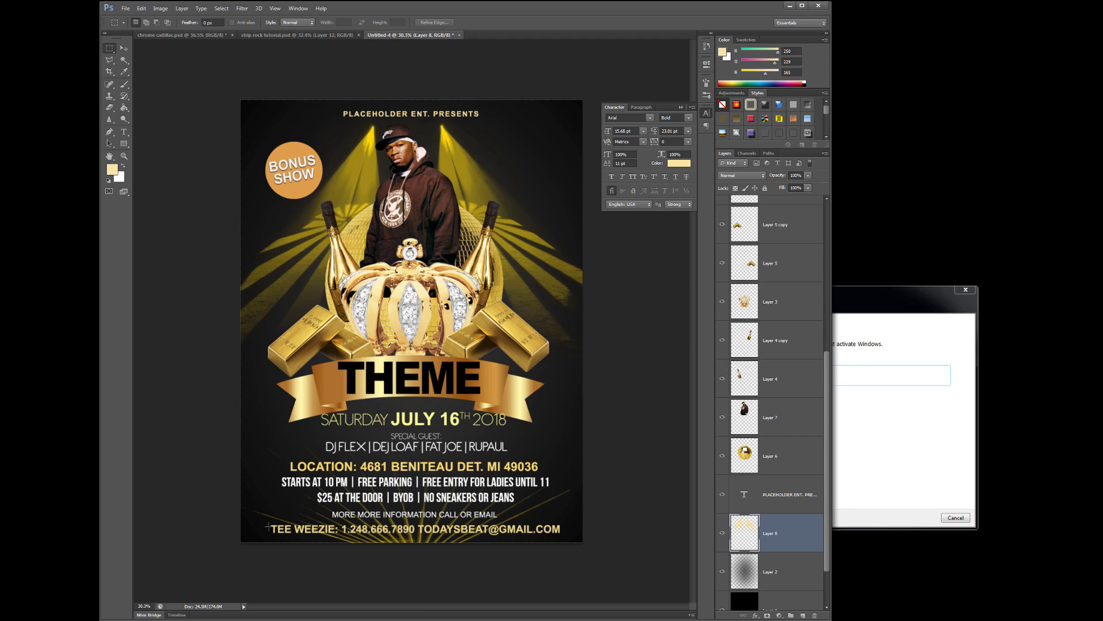
pyautogui.moveTo(267, 524); pyautogui.dragTo(564, 534)
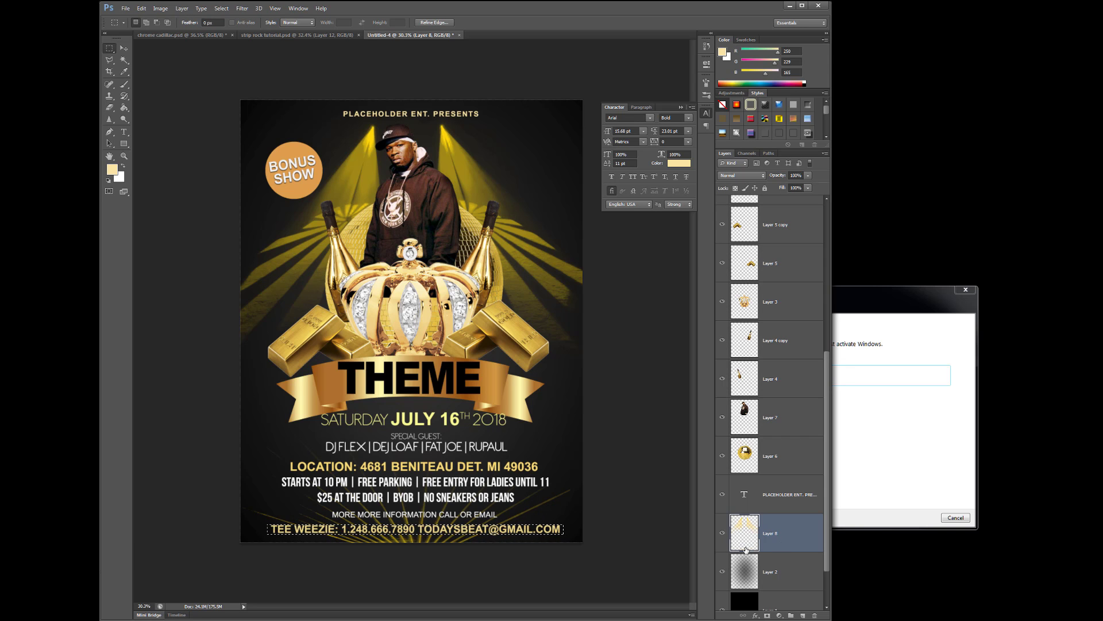
pyautogui.click(221, 8)
pyautogui.click(230, 26)
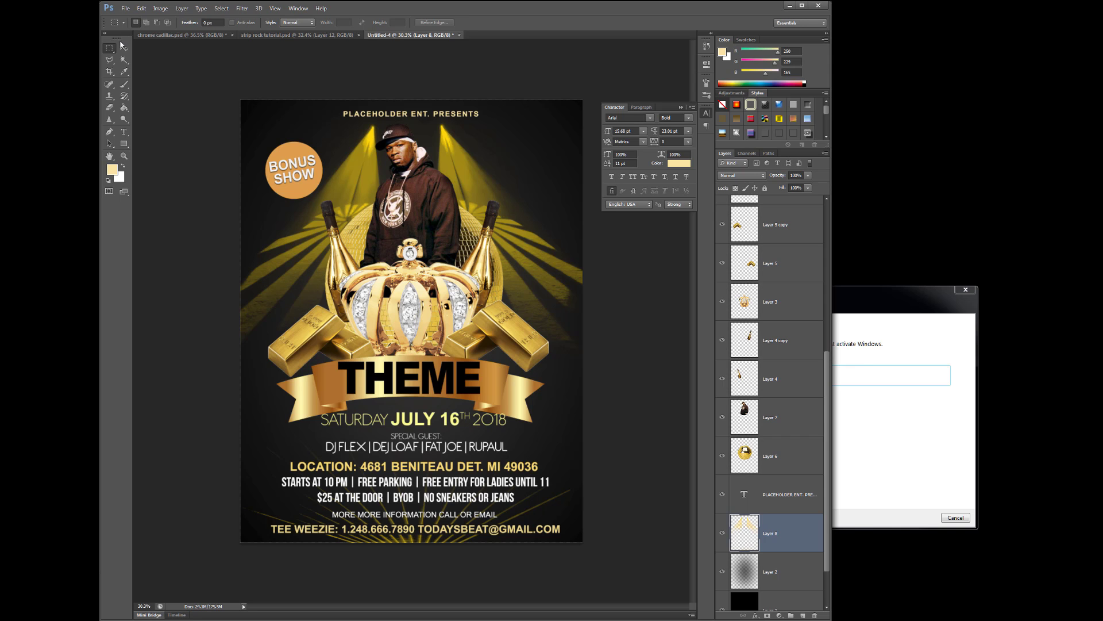
pyautogui.click(123, 50)
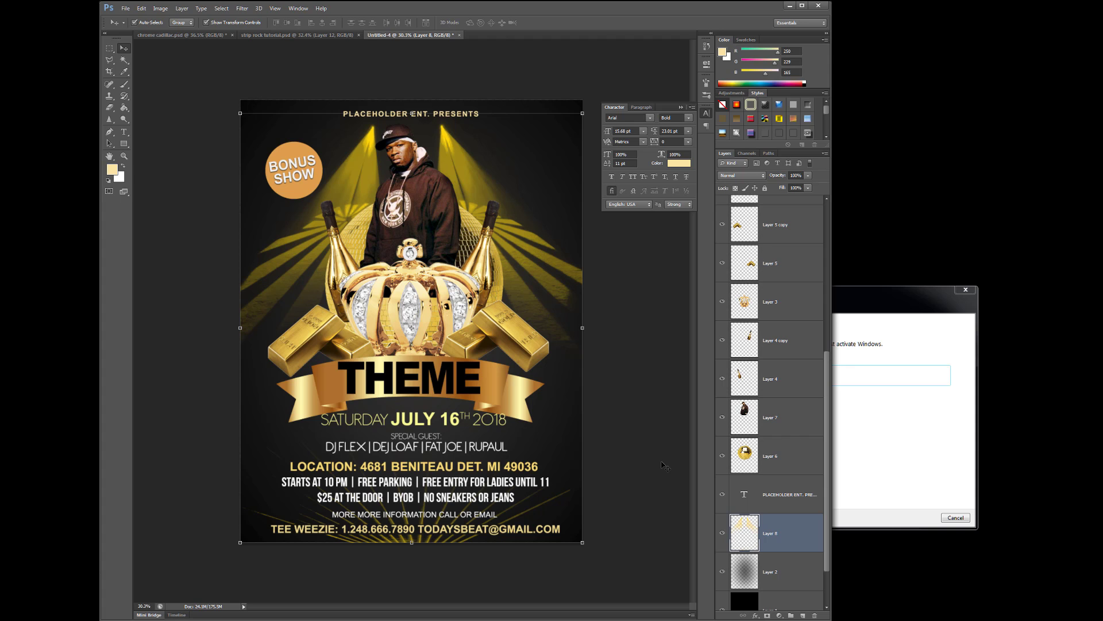
pyautogui.click(208, 66)
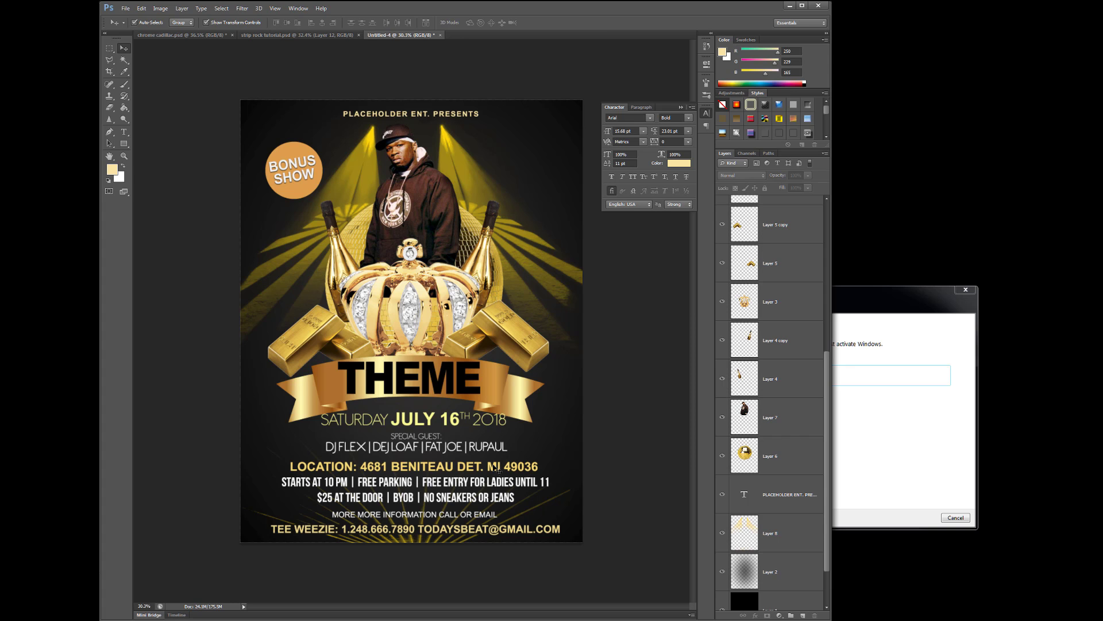
# Nudge the LOCATION text block up and move the disco ball (Layer 6) higher
pyautogui.moveTo(496, 466); pyautogui.dragTo(496, 466)
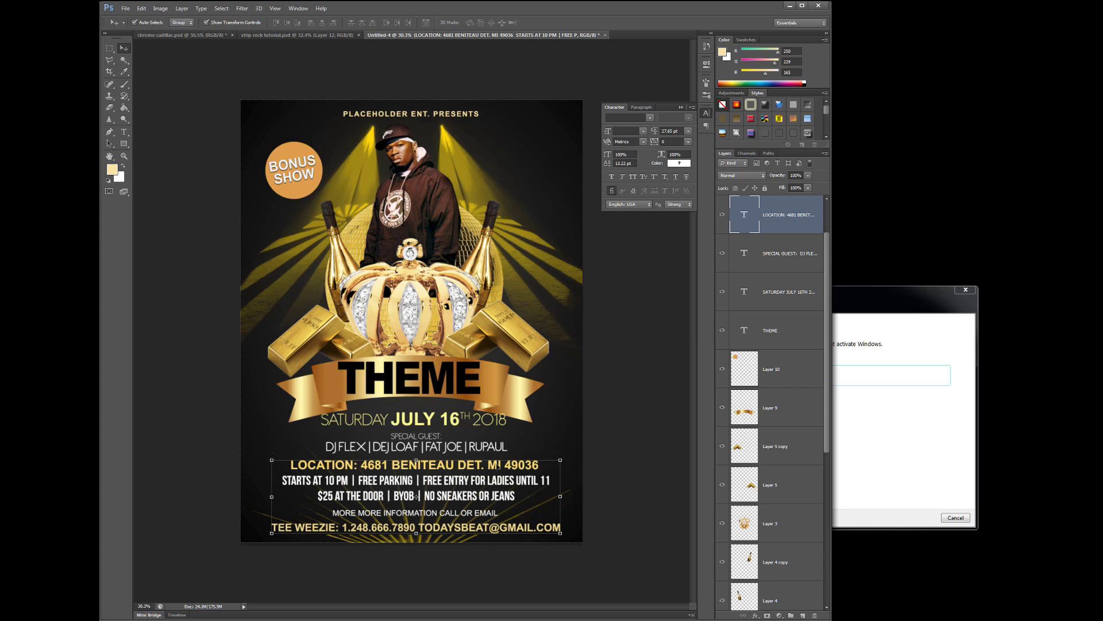
pyautogui.click(429, 197)
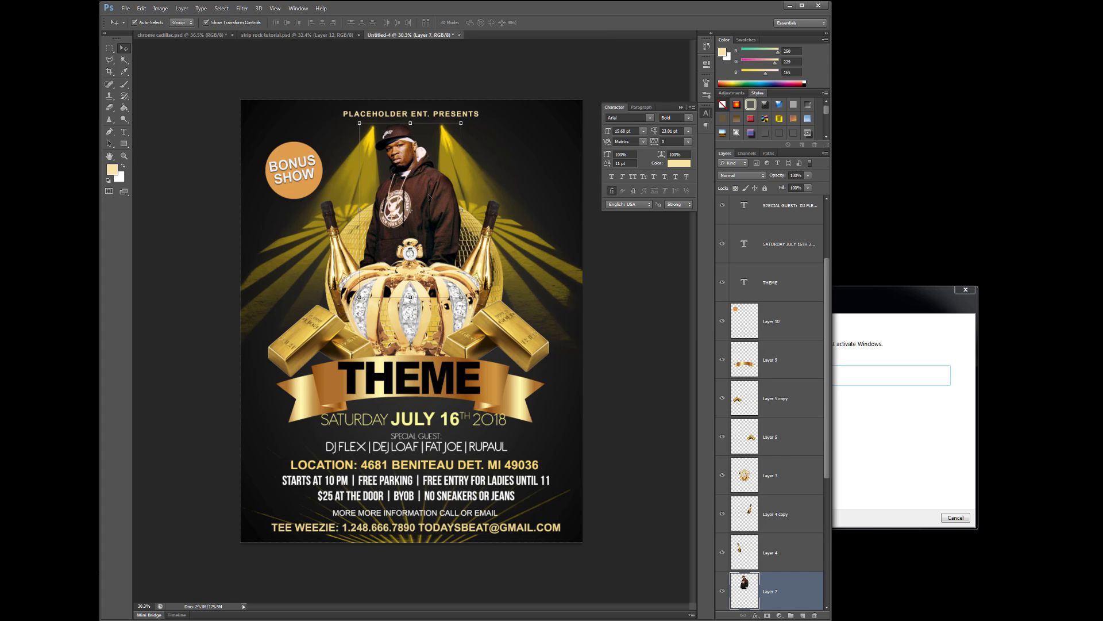
pyautogui.moveTo(429, 195); pyautogui.dragTo(431, 193)
pyautogui.hotkey('ctrl', 't')
pyautogui.press('Return')
pyautogui.moveTo(435, 327); pyautogui.dragTo(424, 293)
# Raise the gold ribbon with THEME about 22 px, closer beneath the crown
pyautogui.click(422, 320)
pyautogui.click(520, 329)
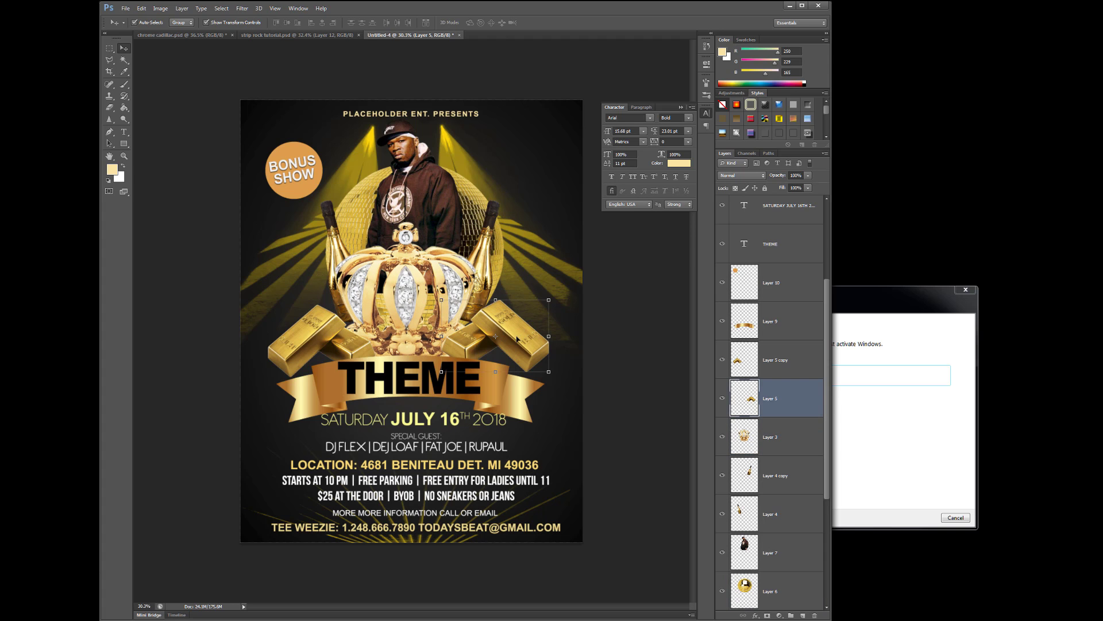
pyautogui.click(308, 323)
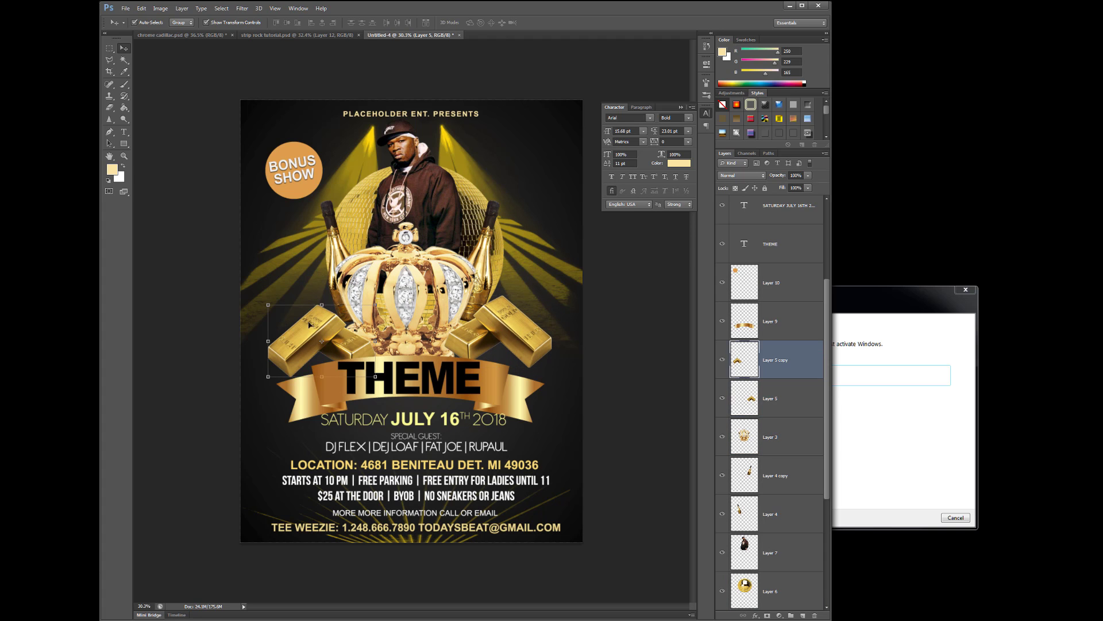
pyautogui.moveTo(496, 385); pyautogui.dragTo(441, 361)
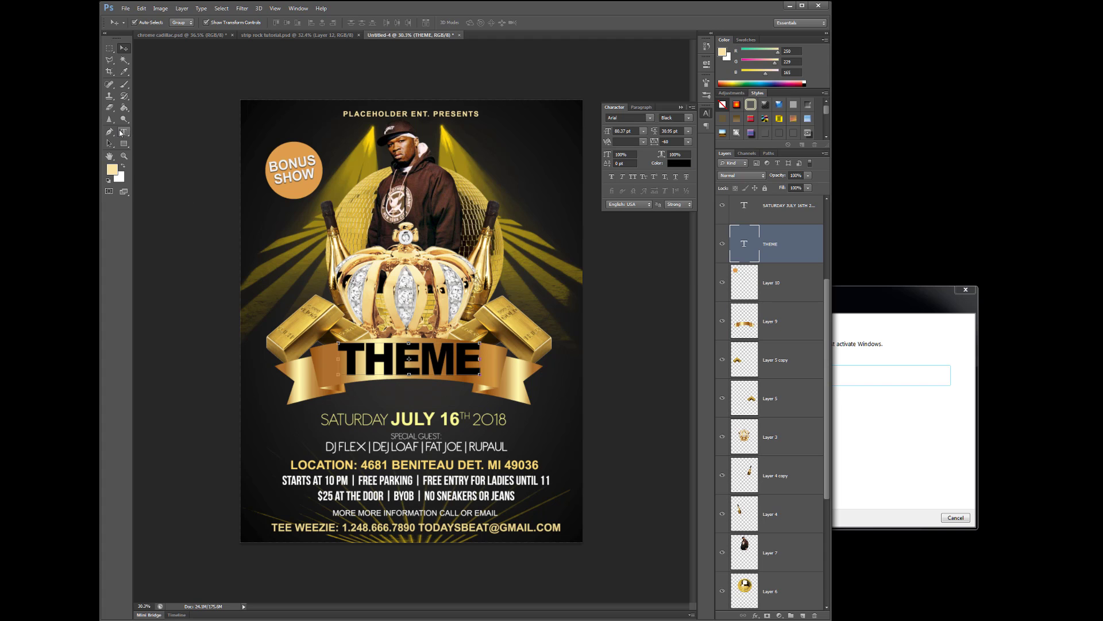
# Warp THEME with an Arch style at about +9 bend, then nudge it down slightly
pyautogui.click(124, 131)
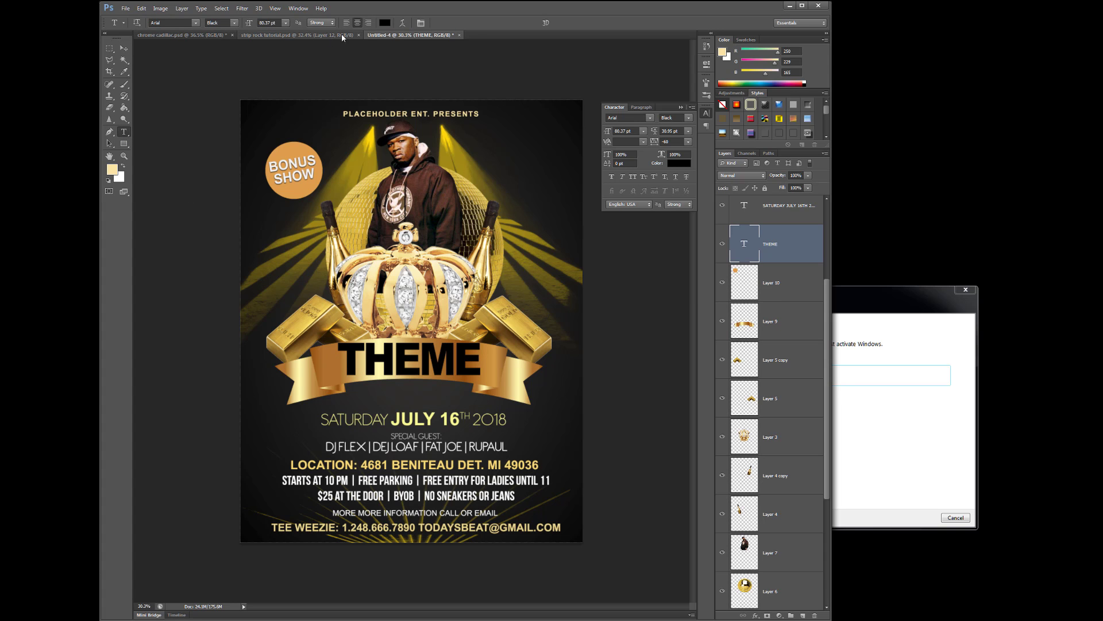
pyautogui.click(402, 22)
pyautogui.click(678, 187)
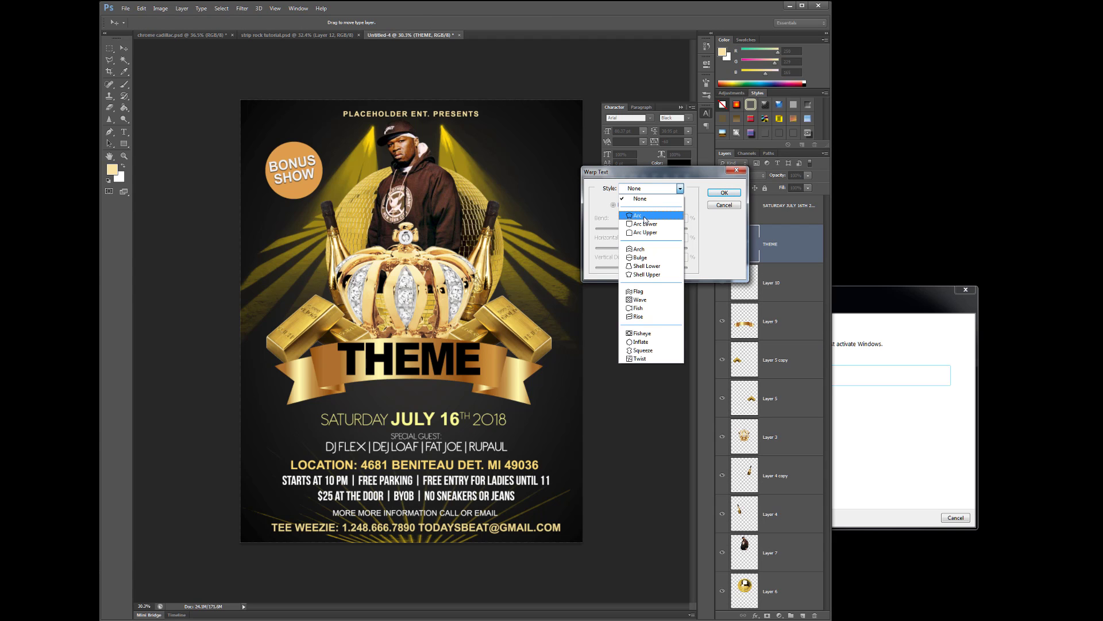
pyautogui.click(639, 249)
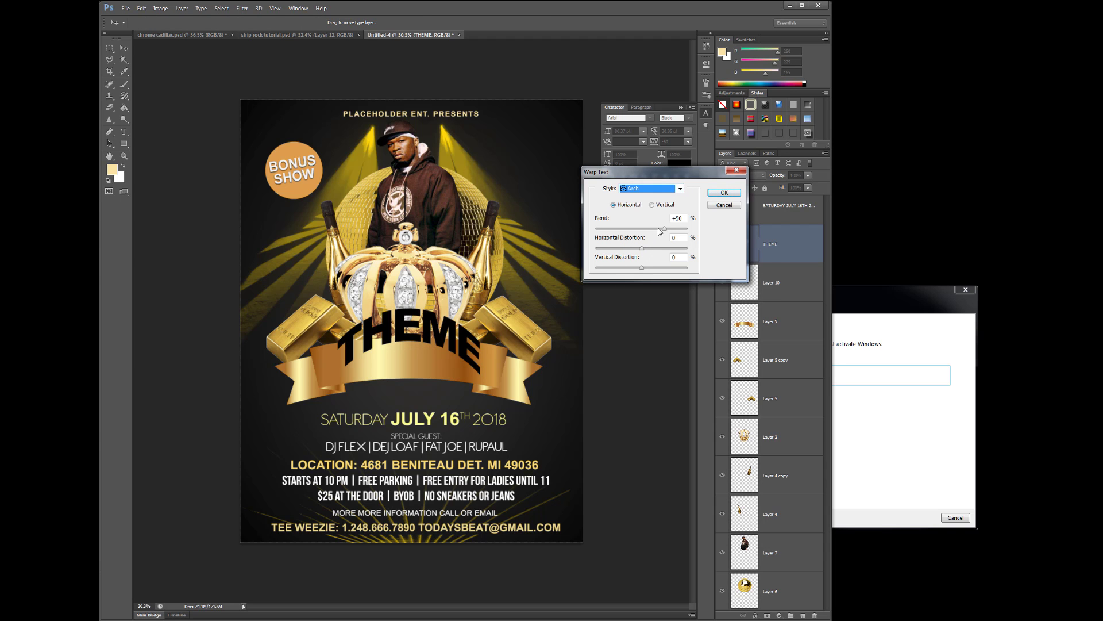
pyautogui.click(627, 229)
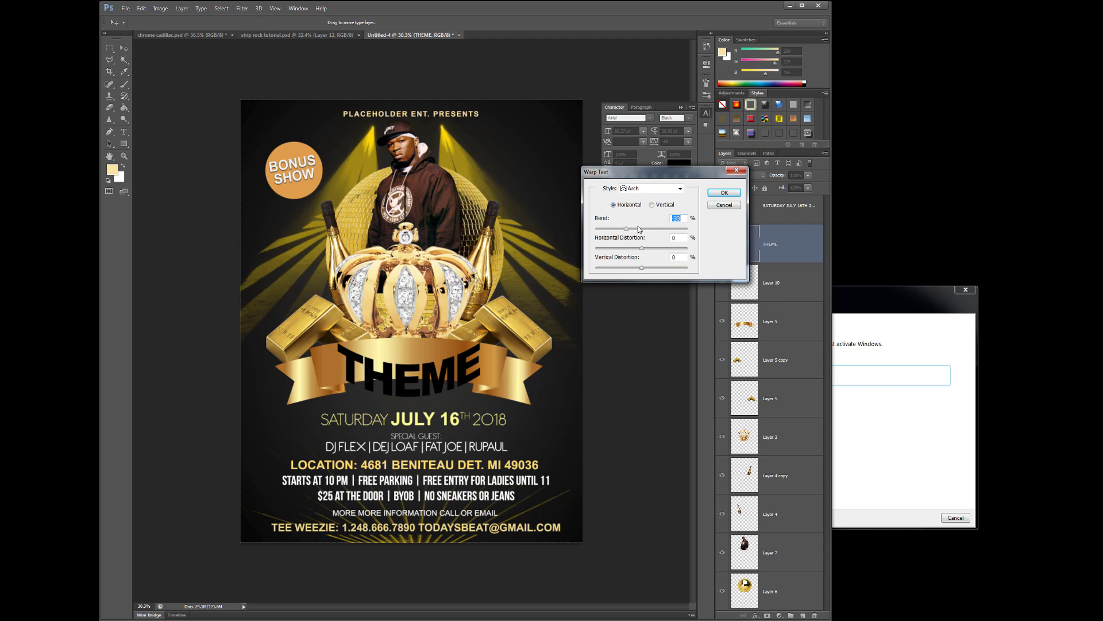
pyautogui.click(643, 229)
pyautogui.click(650, 228)
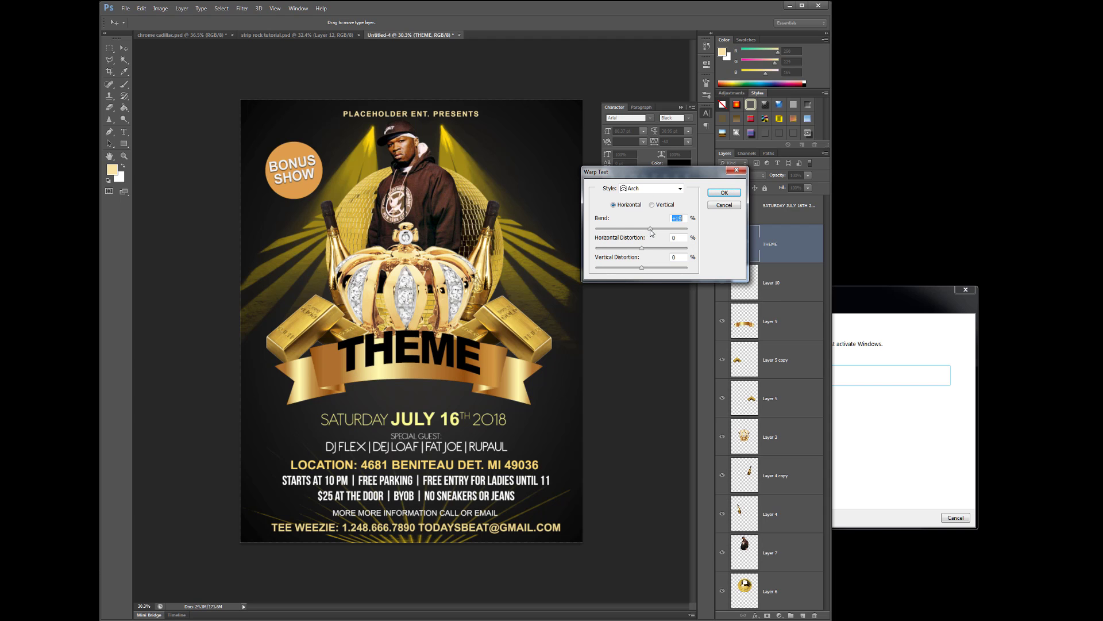
pyautogui.click(649, 229)
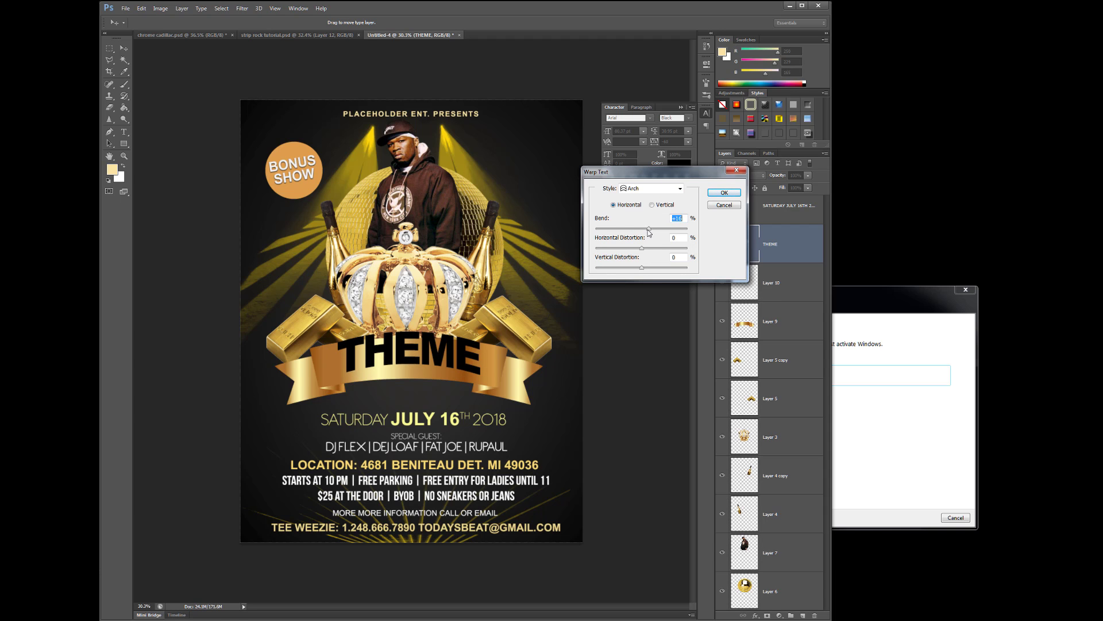
pyautogui.click(647, 229)
pyautogui.click(646, 229)
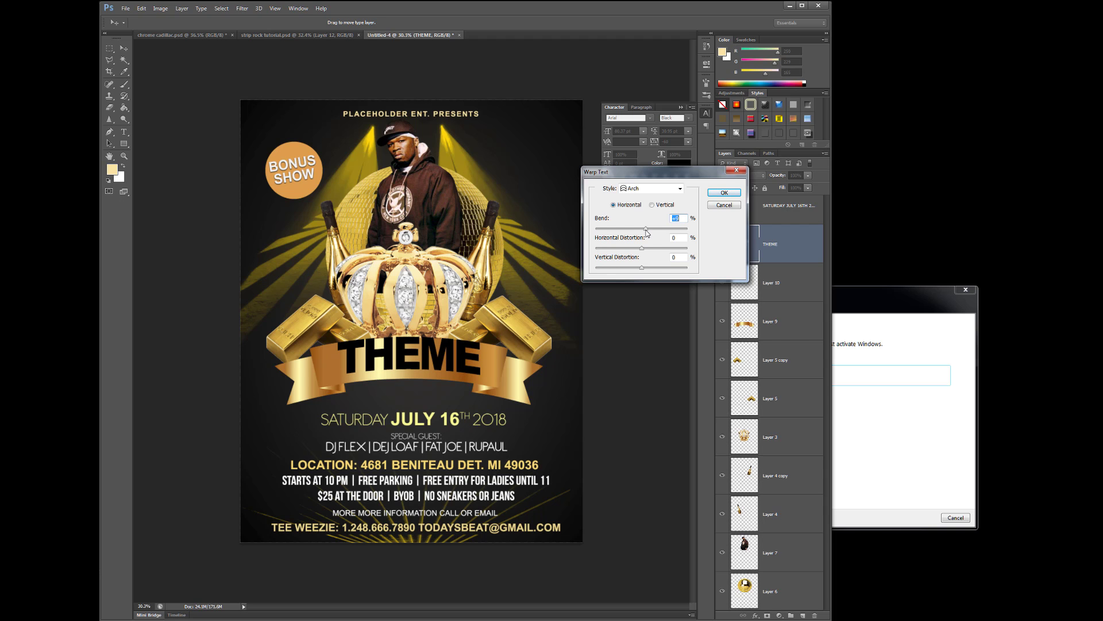
pyautogui.click(724, 193)
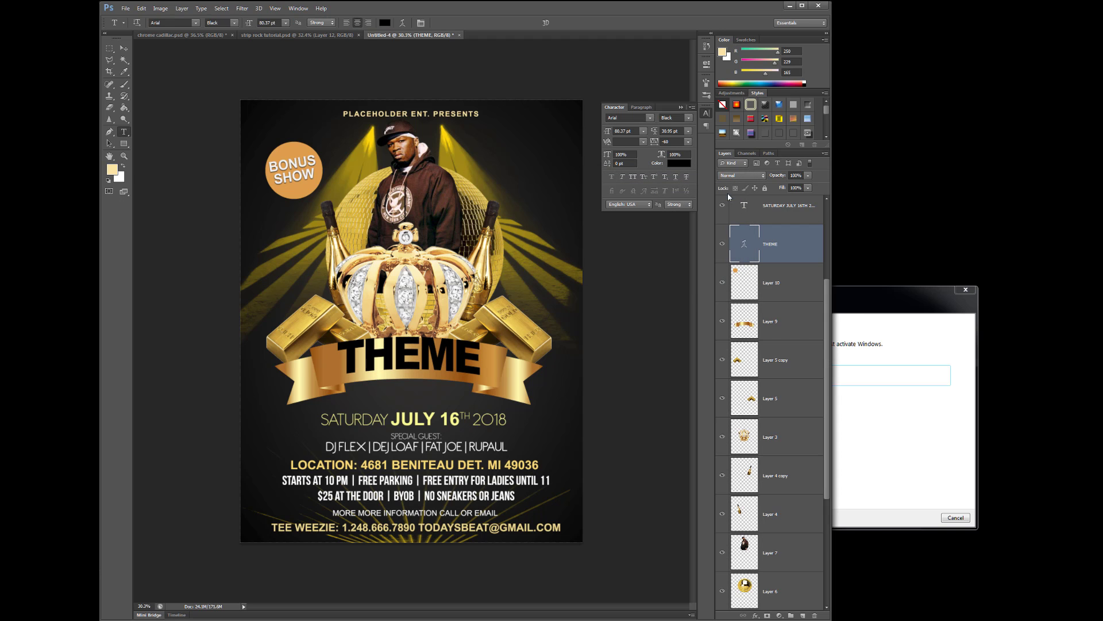
pyautogui.click(128, 50)
pyautogui.hotkey('shift', 'Down')
pyautogui.hotkey('shift', 'Down')
pyautogui.hotkey('shift', 'Down')
pyautogui.hotkey('shift', 'Down')
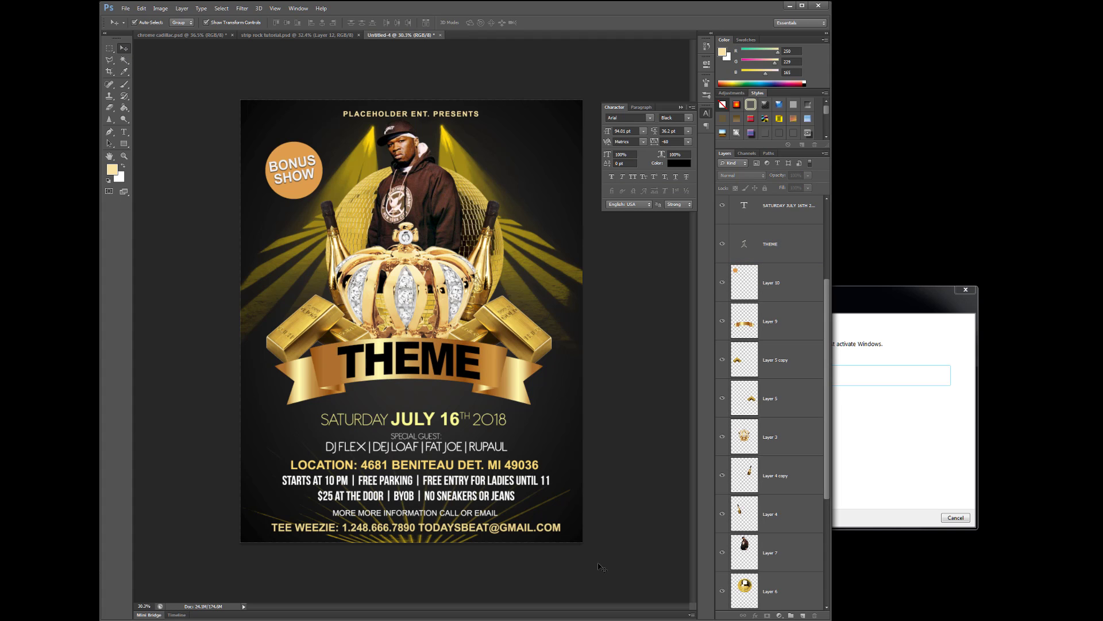
# Nudge the SATURDAY JULY 16TH date, SPECIAL GUEST lines and LOCATION block upward
pyautogui.click(420, 423)
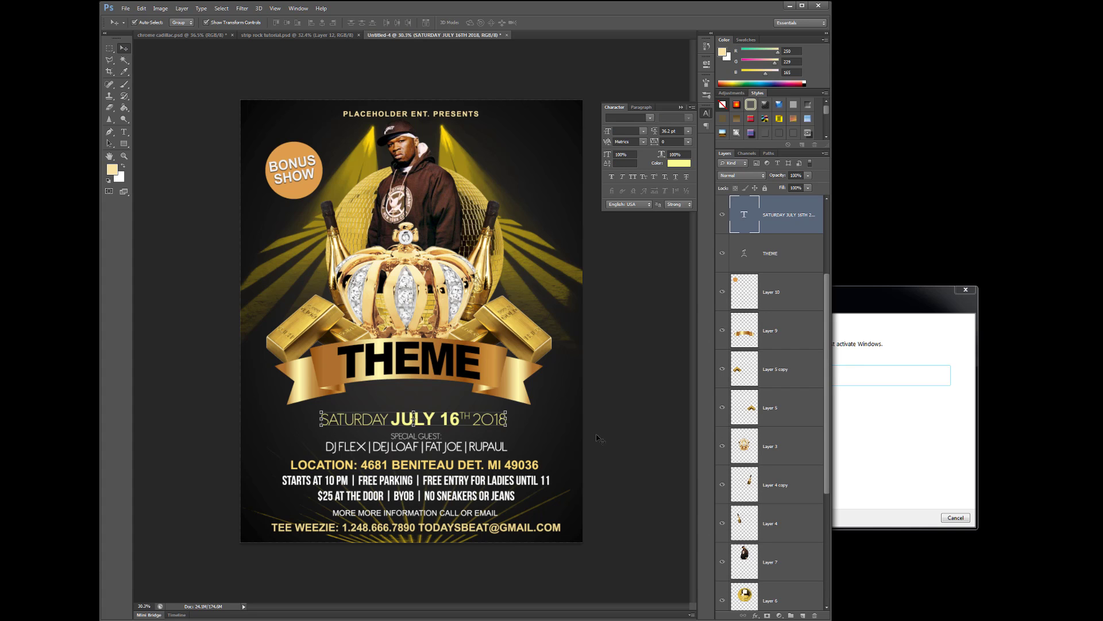
pyautogui.hotkey('shift', 'Up')
pyautogui.hotkey('shift', 'Up')
pyautogui.hotkey('shift', 'Up')
pyautogui.hotkey('shift', 'Up')
pyautogui.hotkey('shift', 'Up')
pyautogui.hotkey('shift', 'Up')
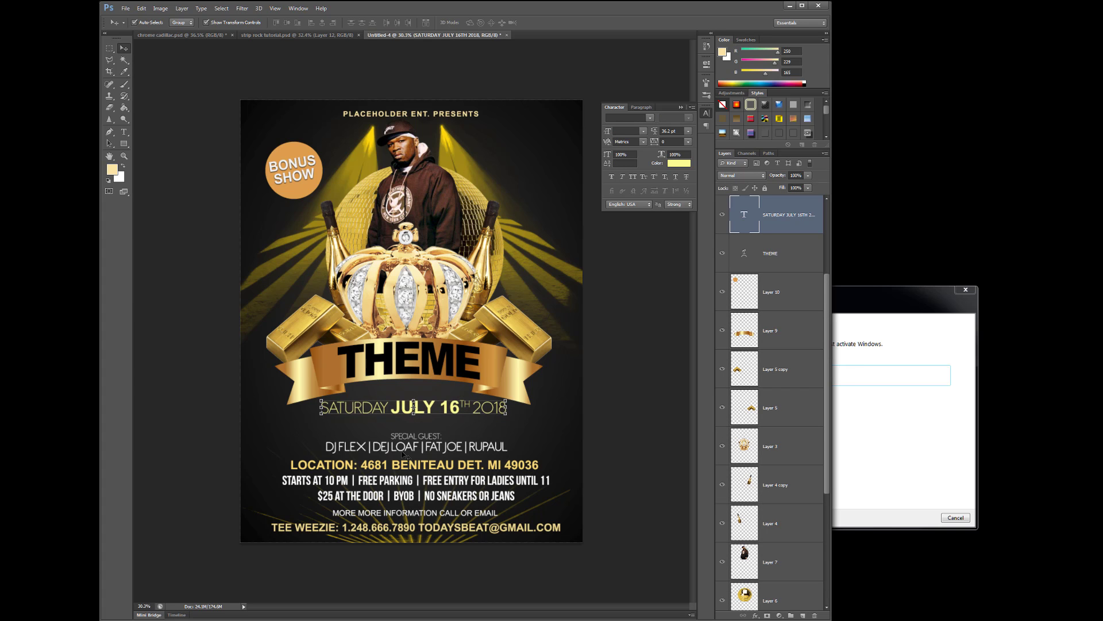
pyautogui.click(417, 441)
pyautogui.hotkey('shift', 'Up')
pyautogui.hotkey('shift', 'Up')
pyautogui.hotkey('shift', 'Up')
pyautogui.hotkey('shift', 'Up')
pyautogui.hotkey('shift', 'Up')
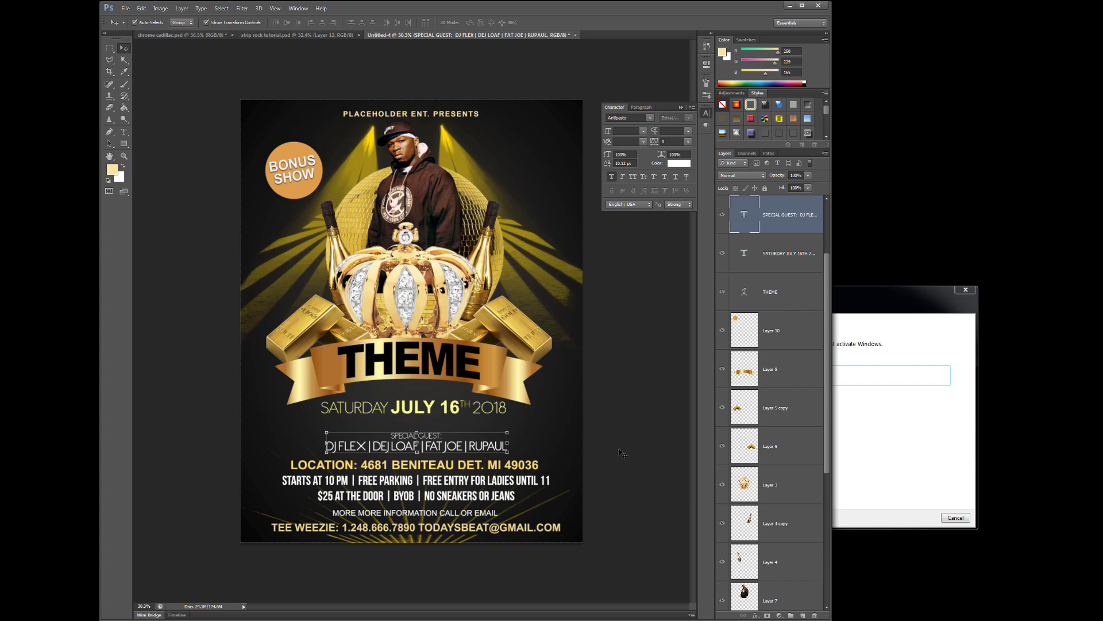
pyautogui.press('Up')
pyautogui.press('Up')
pyautogui.press('Up')
pyautogui.press('Up')
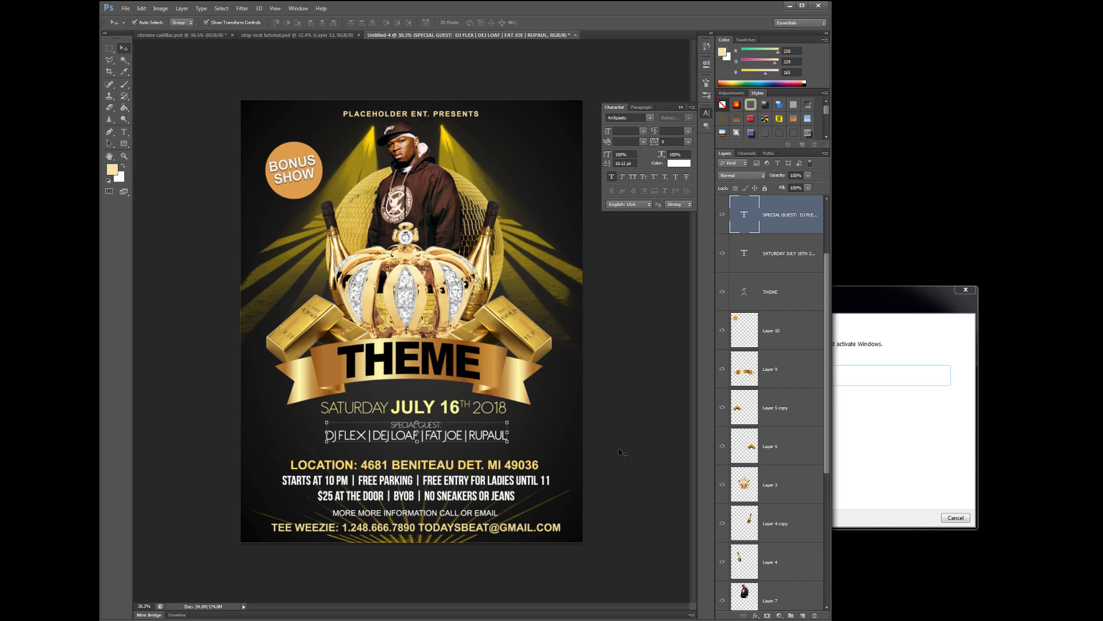
pyautogui.click(527, 466)
pyautogui.hotkey('shift', 'Up')
pyautogui.hotkey('shift', 'Up')
pyautogui.hotkey('shift', 'Up')
pyautogui.hotkey('shift', 'Up')
pyautogui.hotkey('shift', 'Up')
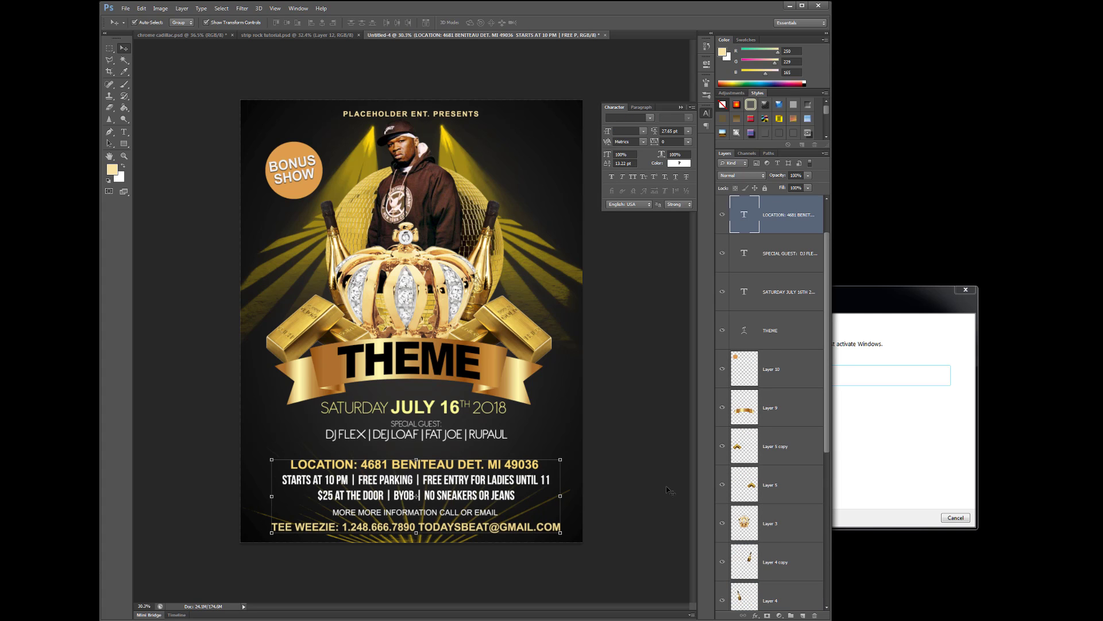
pyautogui.press('Up')
pyautogui.press('Up')
pyautogui.press('Up')
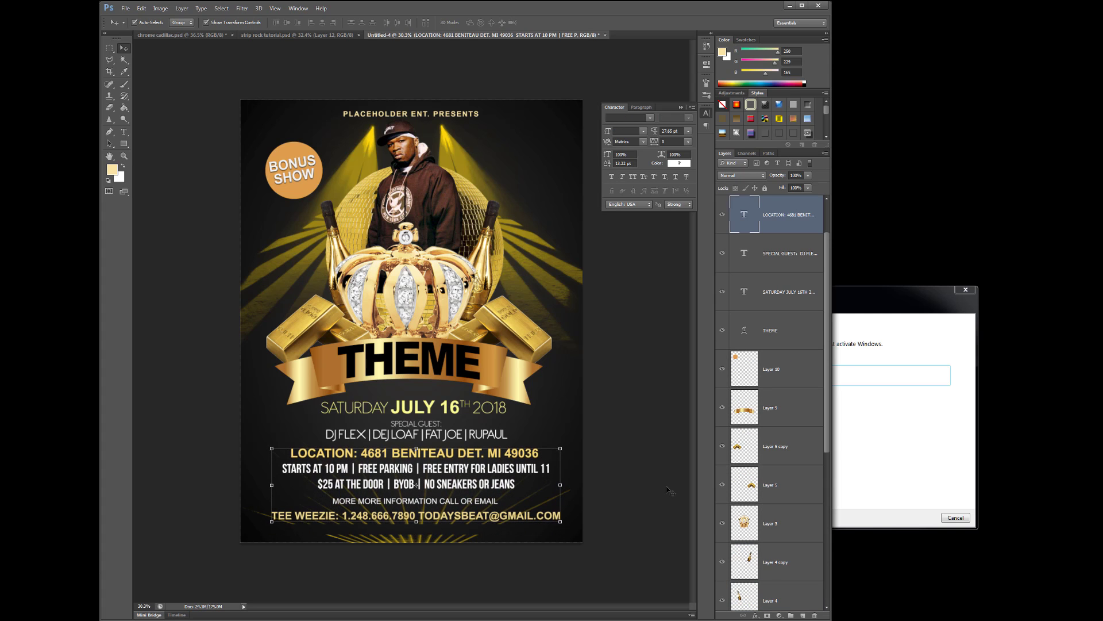
pyautogui.press('Down')
pyautogui.click(477, 540)
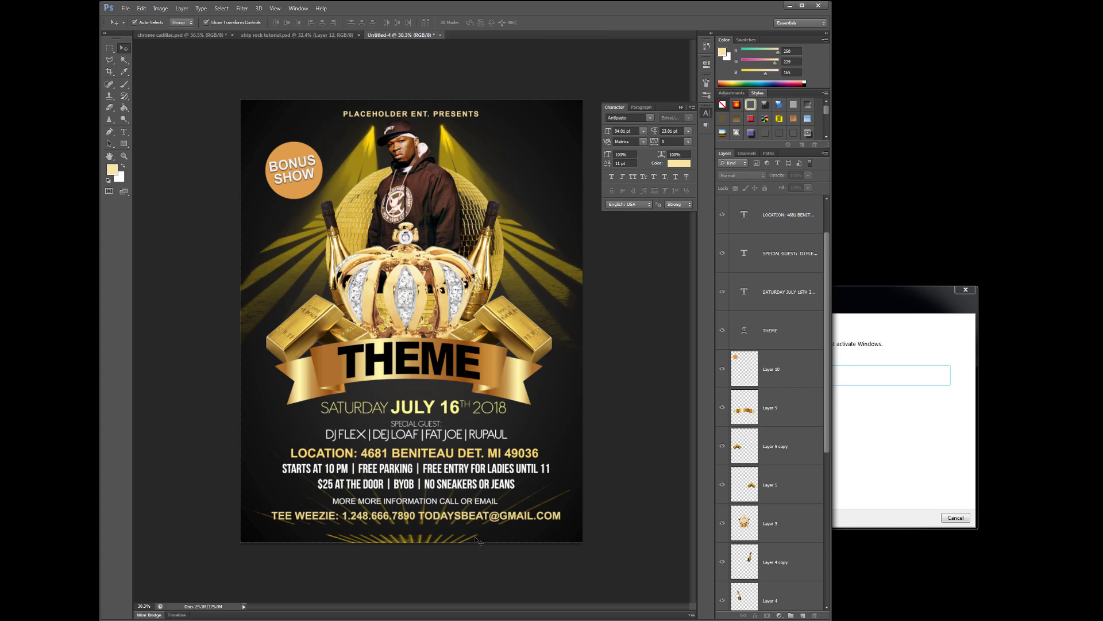
pyautogui.click(437, 542)
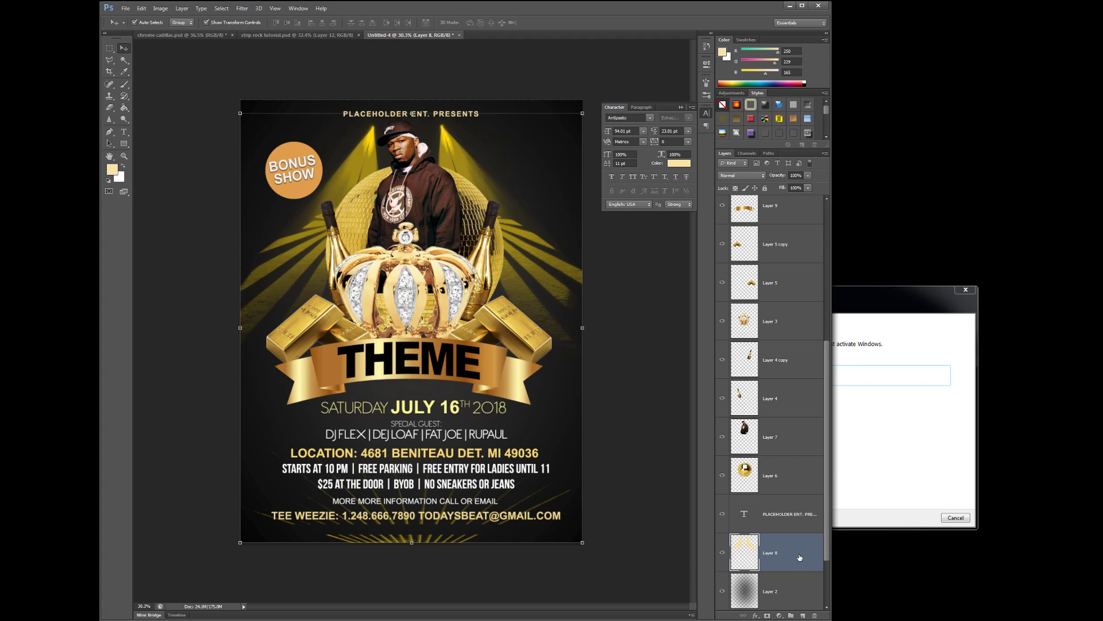
# Squash Layer 8's gold light burst to about 96.5% height and apply the transform
pyautogui.moveTo(411, 542); pyautogui.dragTo(412, 528)
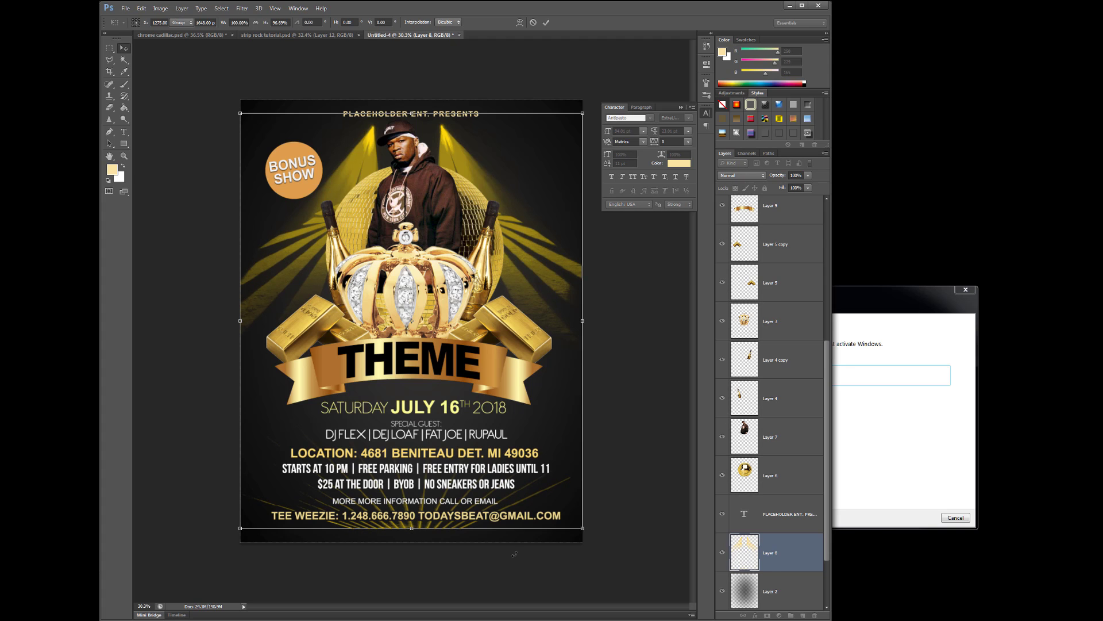
pyautogui.press('Return')
pyautogui.click(622, 549)
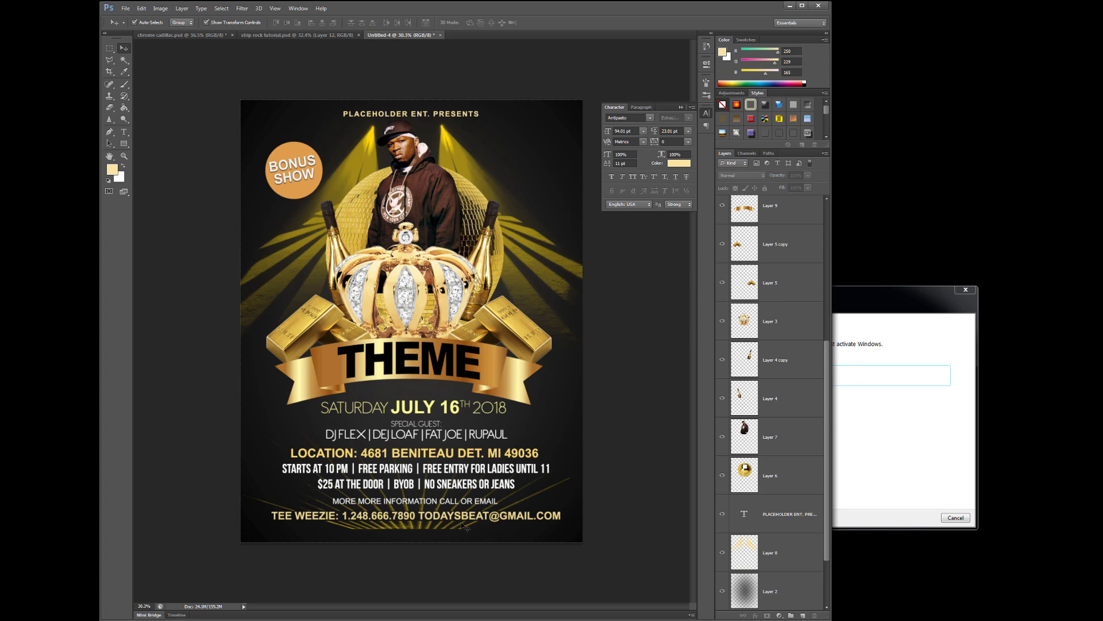
pyautogui.click(436, 525)
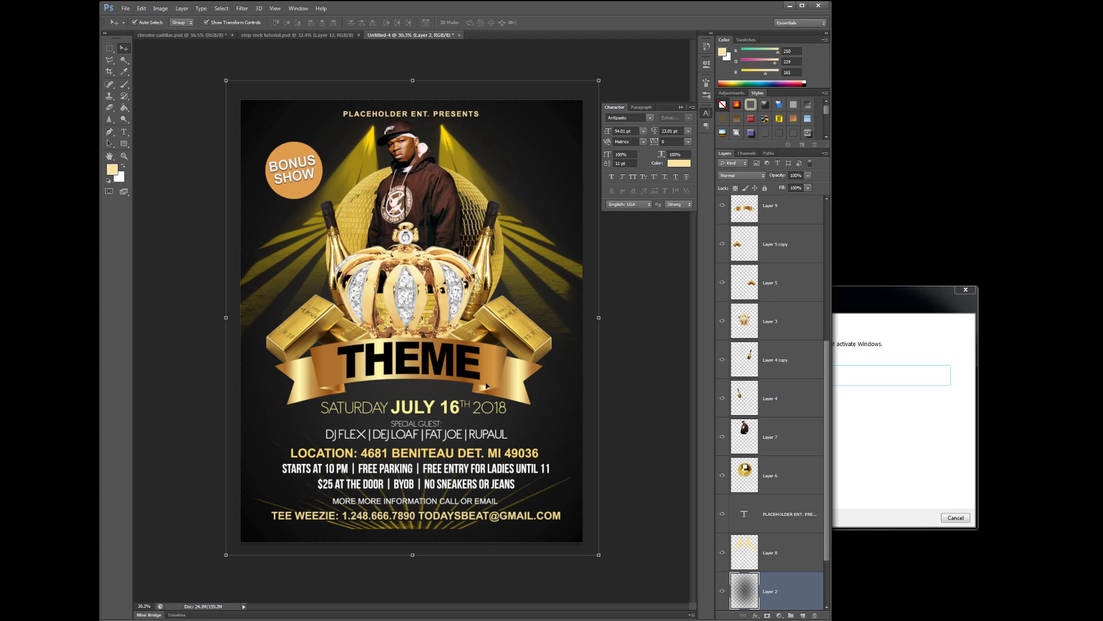
# Merge the image layers from Layer 10 down to Layer 4 into one layer
pyautogui.click(798, 471)
pyautogui.scroll(5, 798, 379)
pyautogui.scroll(-1, 799, 372)
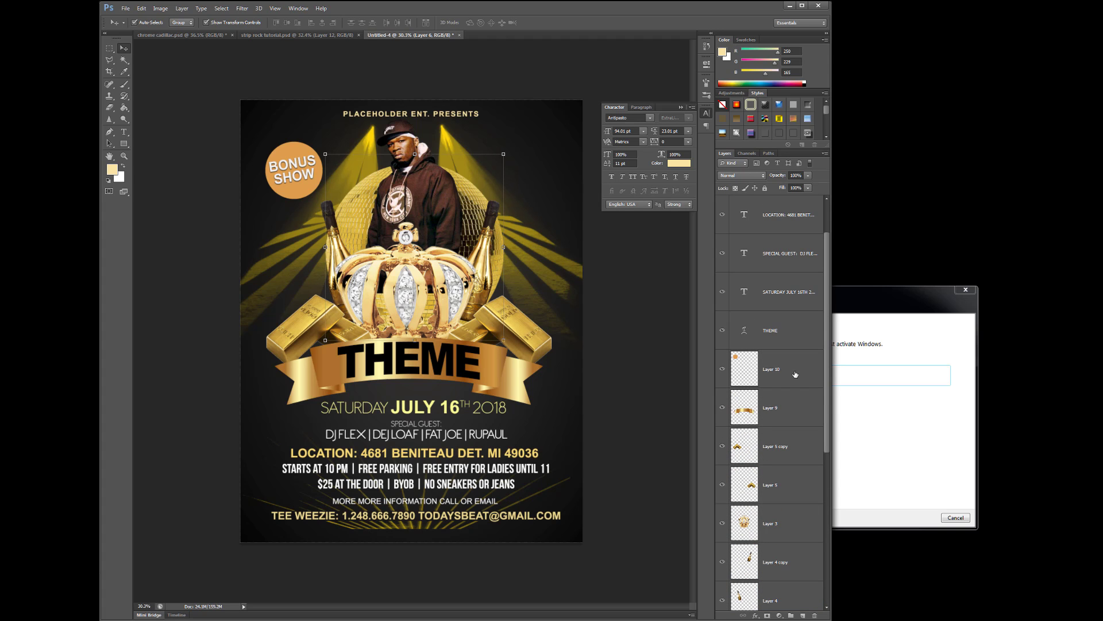
pyautogui.keyDown('shift'); pyautogui.click(796, 374); pyautogui.keyUp('shift')
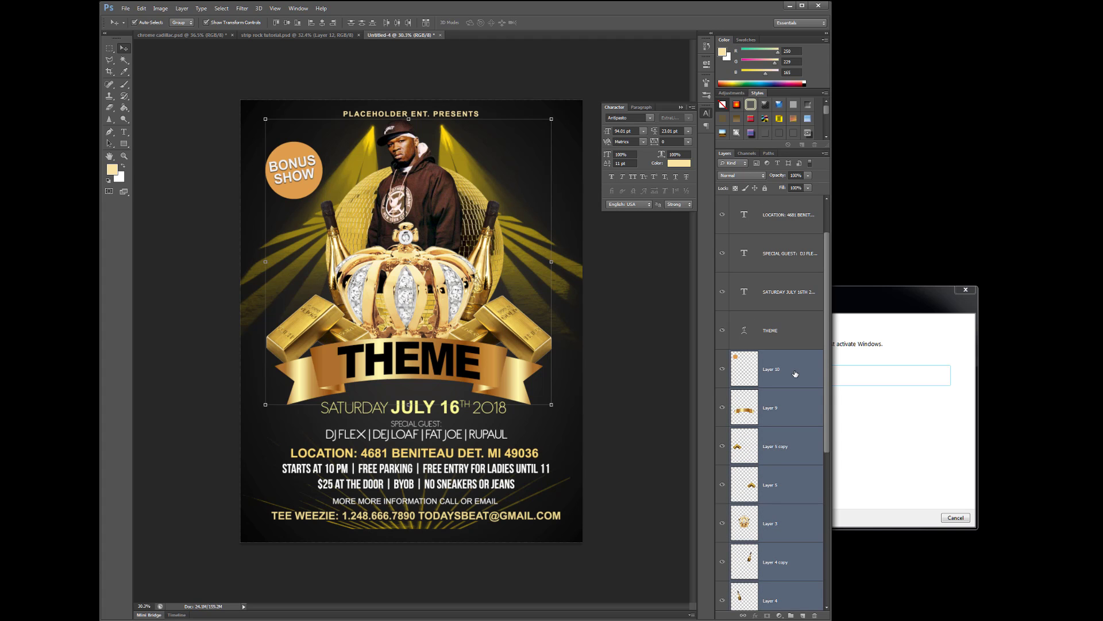
pyautogui.hotkey('ctrl', 'e')
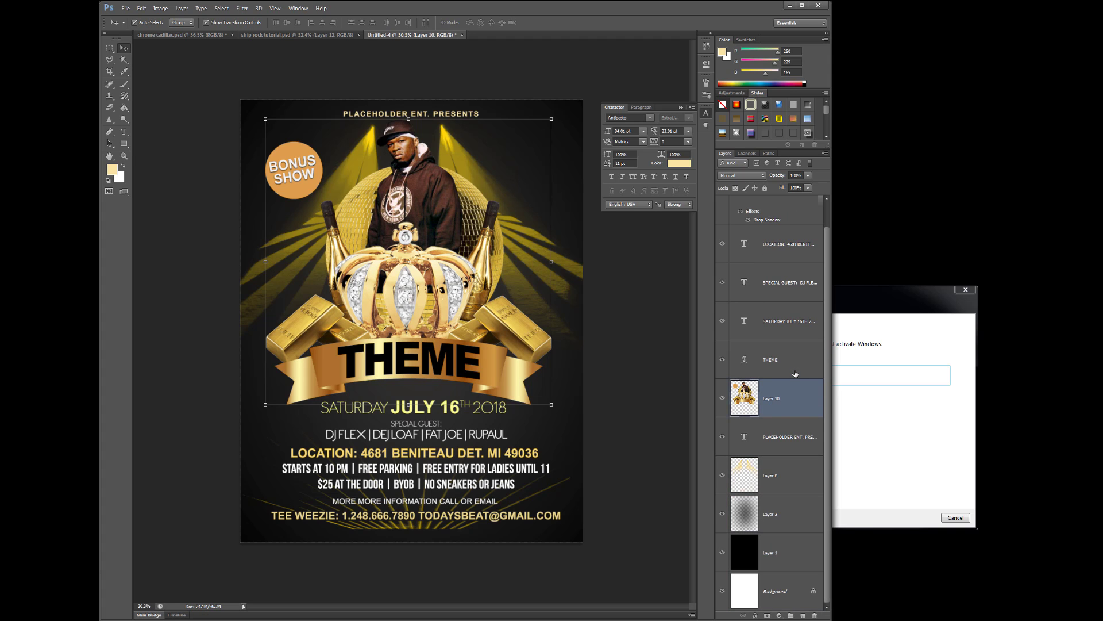
pyautogui.click(722, 399)
pyautogui.click(722, 399)
# Move Layer 8 above PLACEHOLDER ENT. PRESENTS and merge Layer 10 into it
pyautogui.click(779, 472)
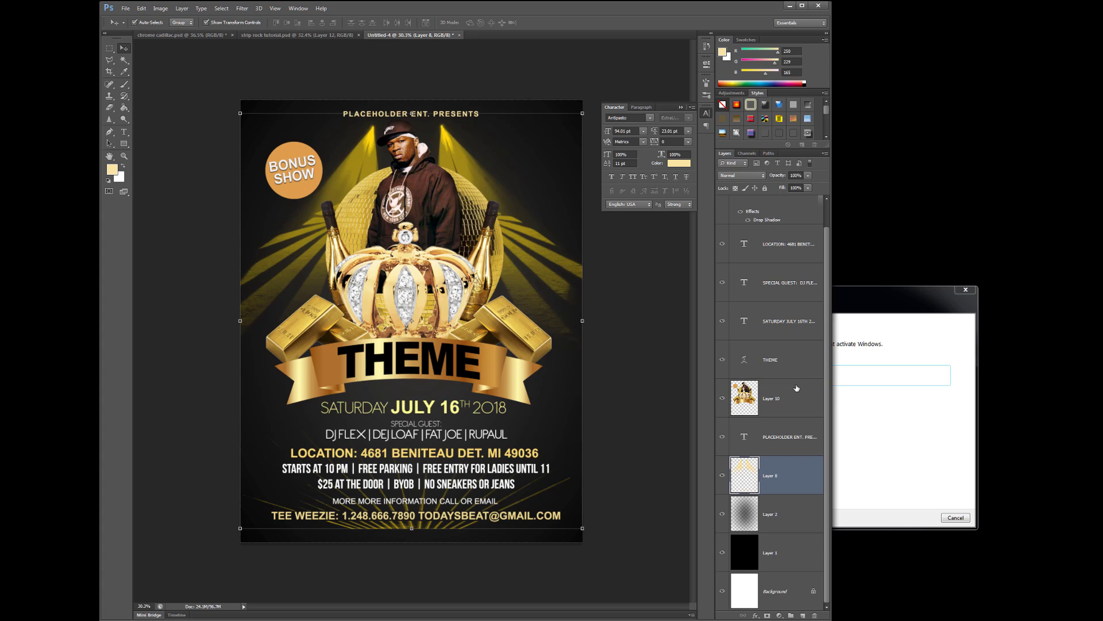
pyautogui.moveTo(793, 469); pyautogui.dragTo(789, 427)
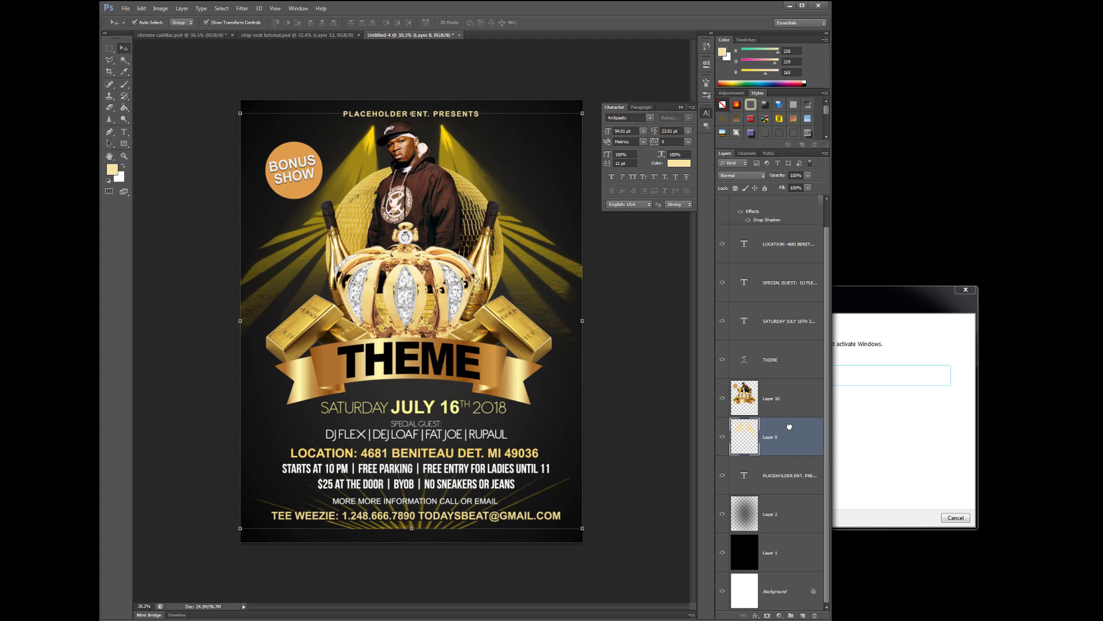
pyautogui.click(801, 395)
pyautogui.hotkey('ctrl', 'e')
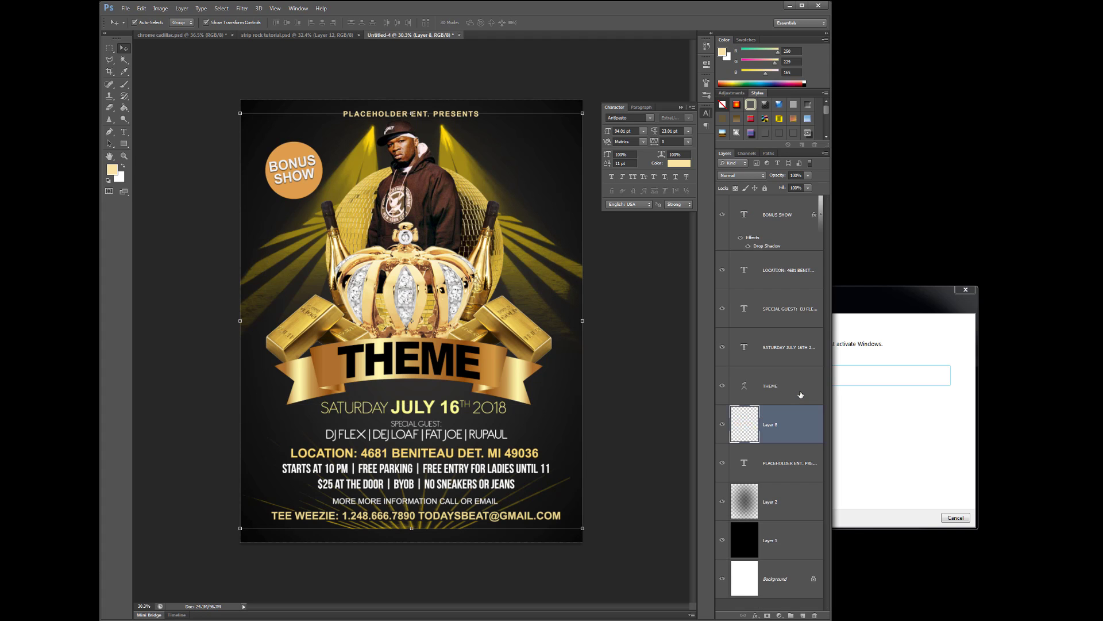
# Toggle merged Layer 8's visibility to compare, finally leaving it hidden
pyautogui.click(722, 426)
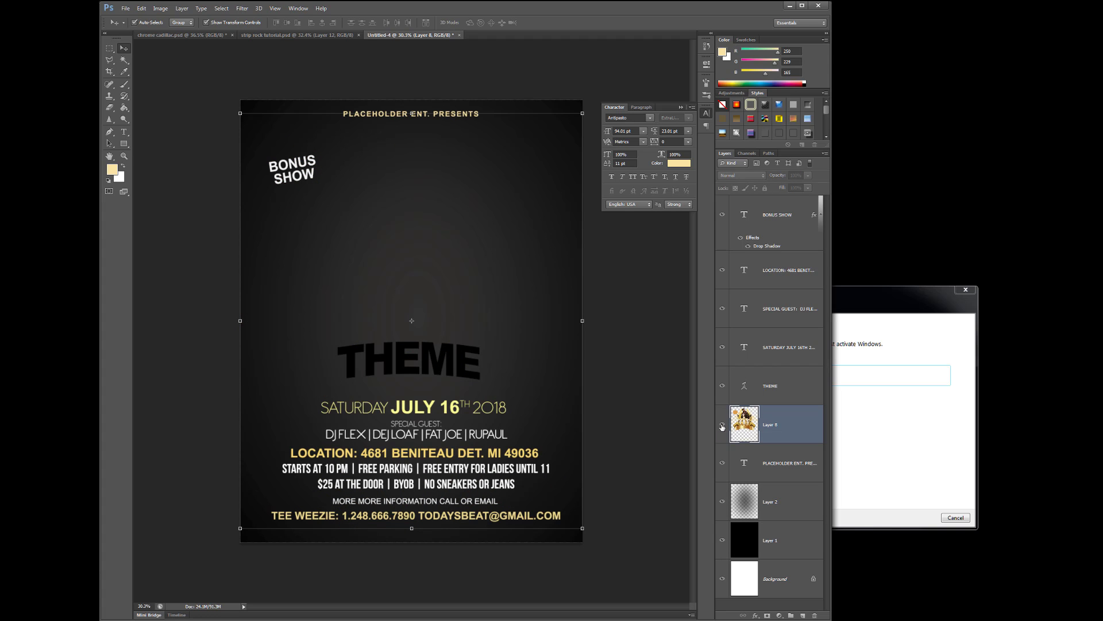
pyautogui.click(722, 426)
pyautogui.click(723, 426)
pyautogui.click(723, 426)
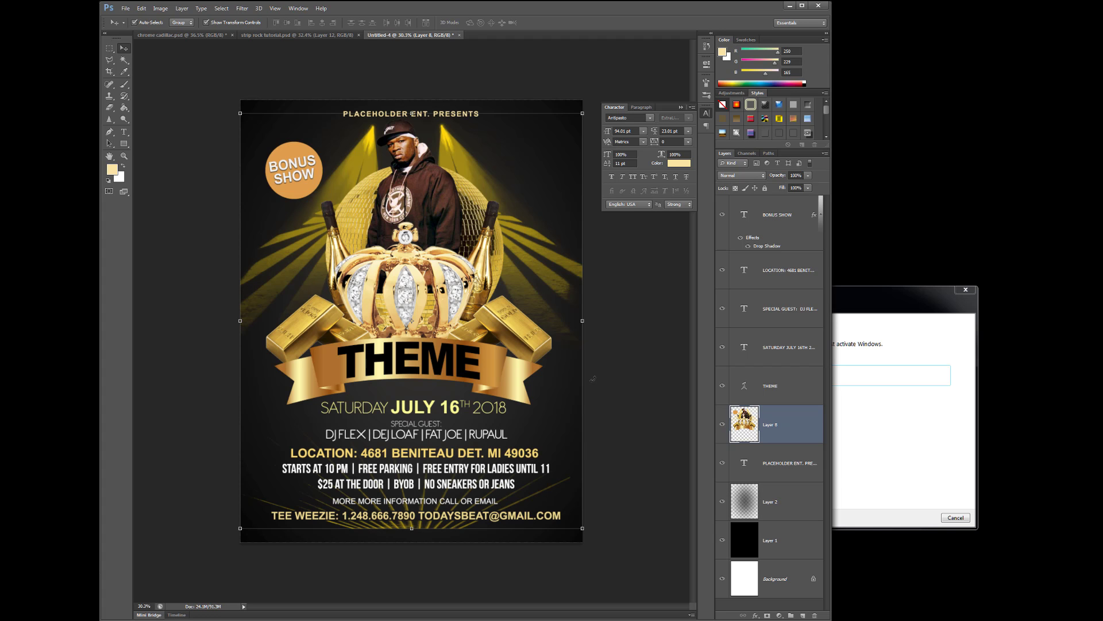
pyautogui.click(722, 425)
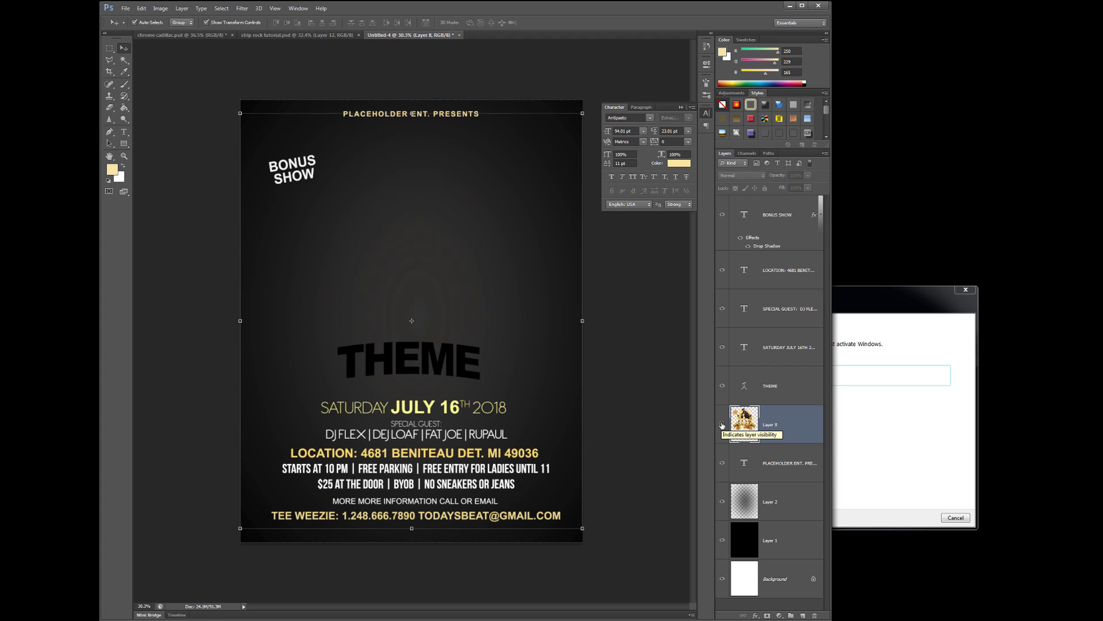
pyautogui.click(722, 425)
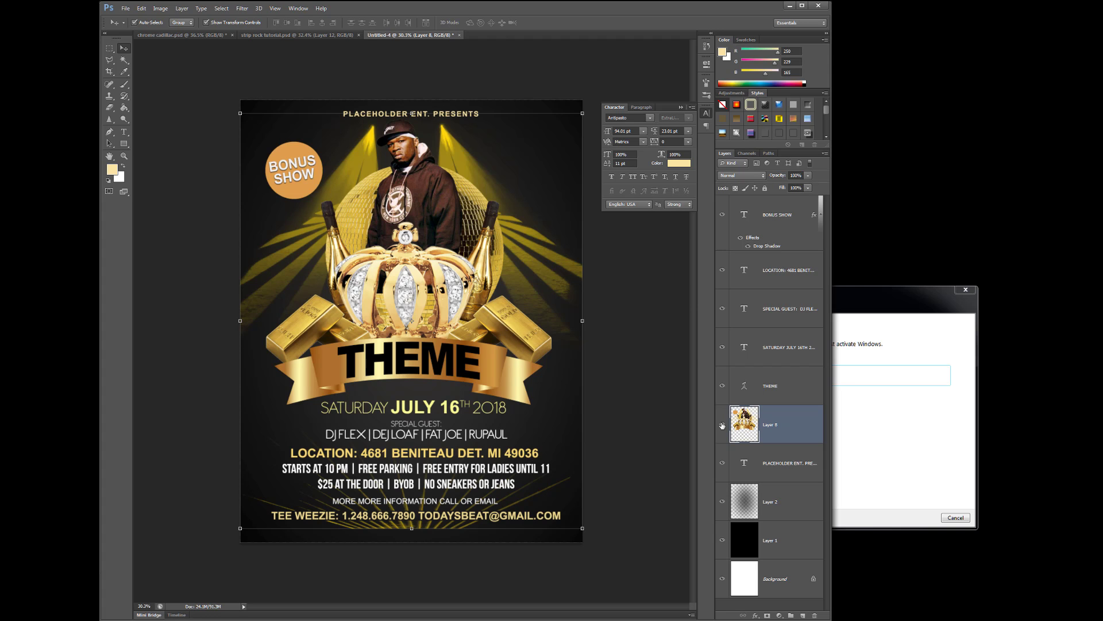
pyautogui.click(723, 425)
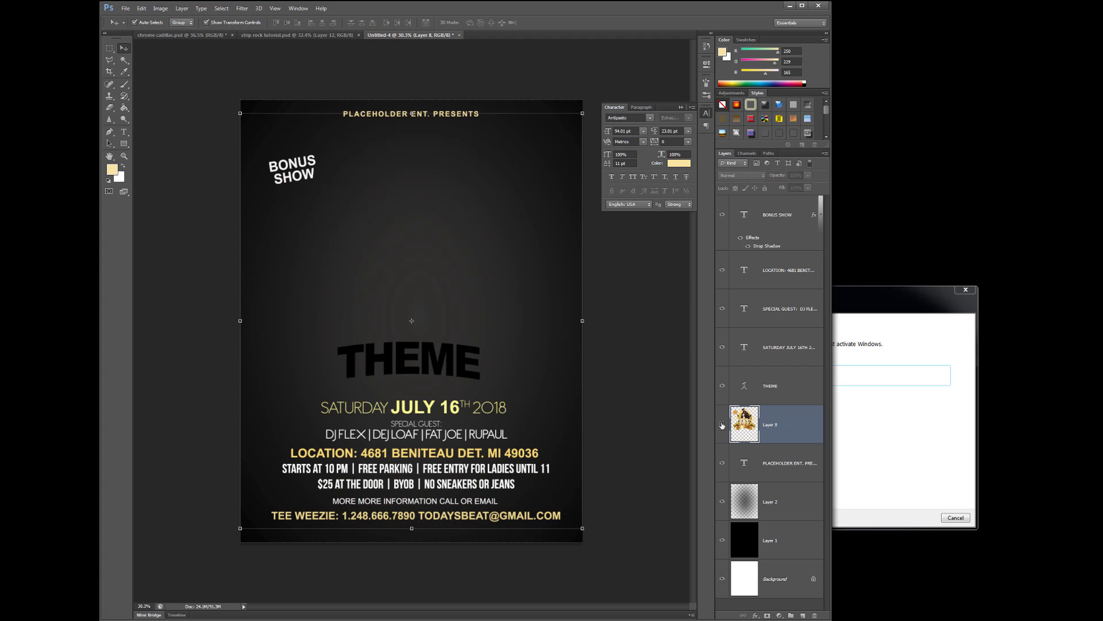
# Save the text-only flyer as 'flyer information template.psd' via Save As
pyautogui.click(125, 8)
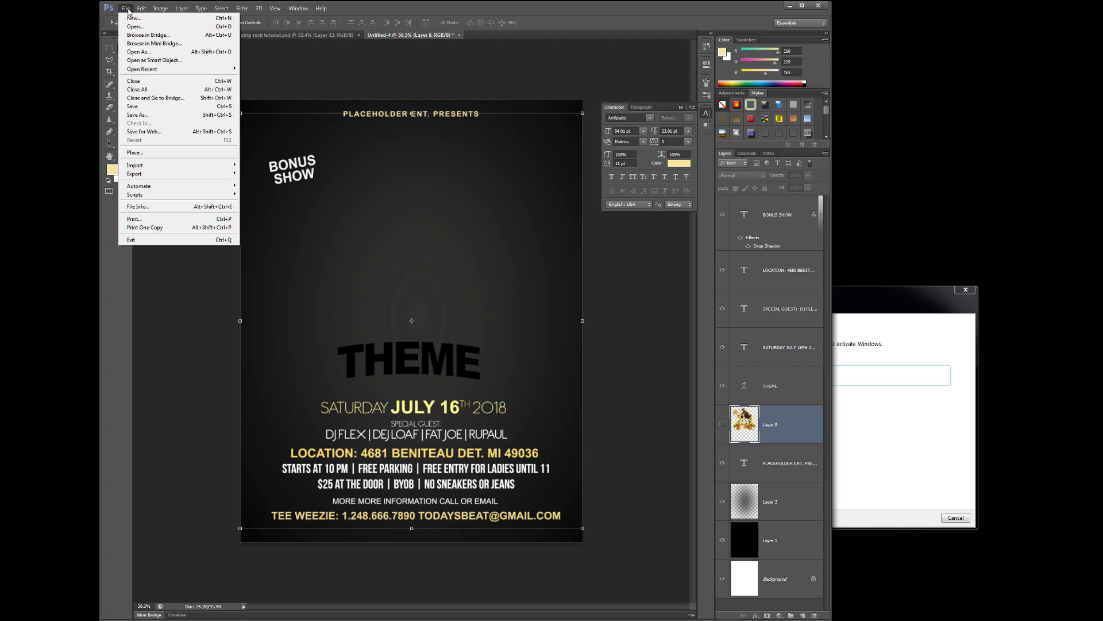
pyautogui.click(144, 117)
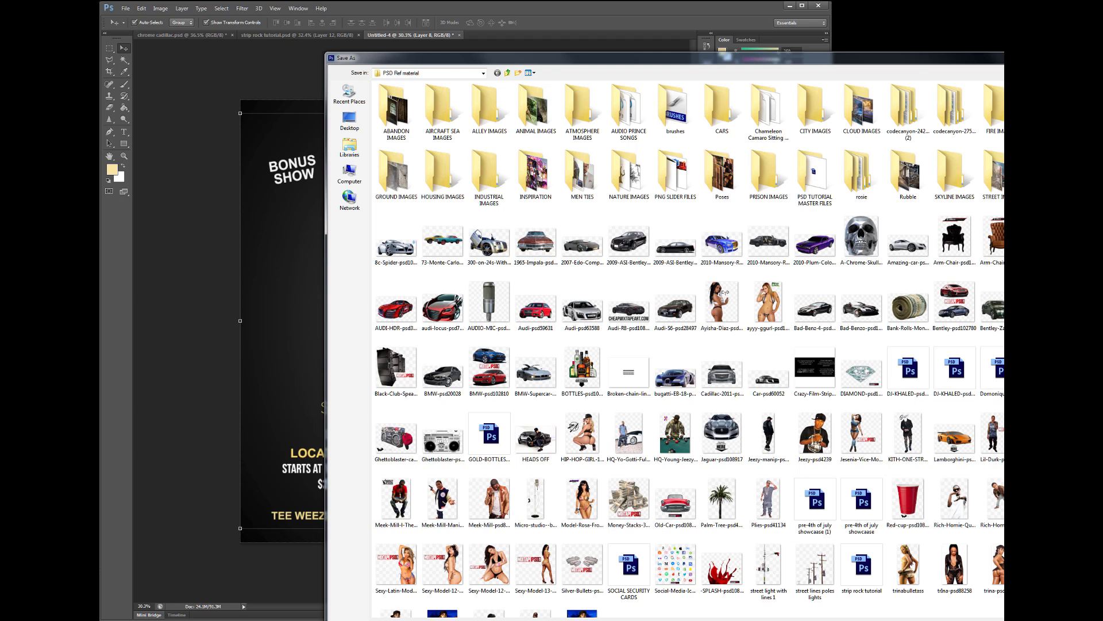
pyautogui.press('Return')
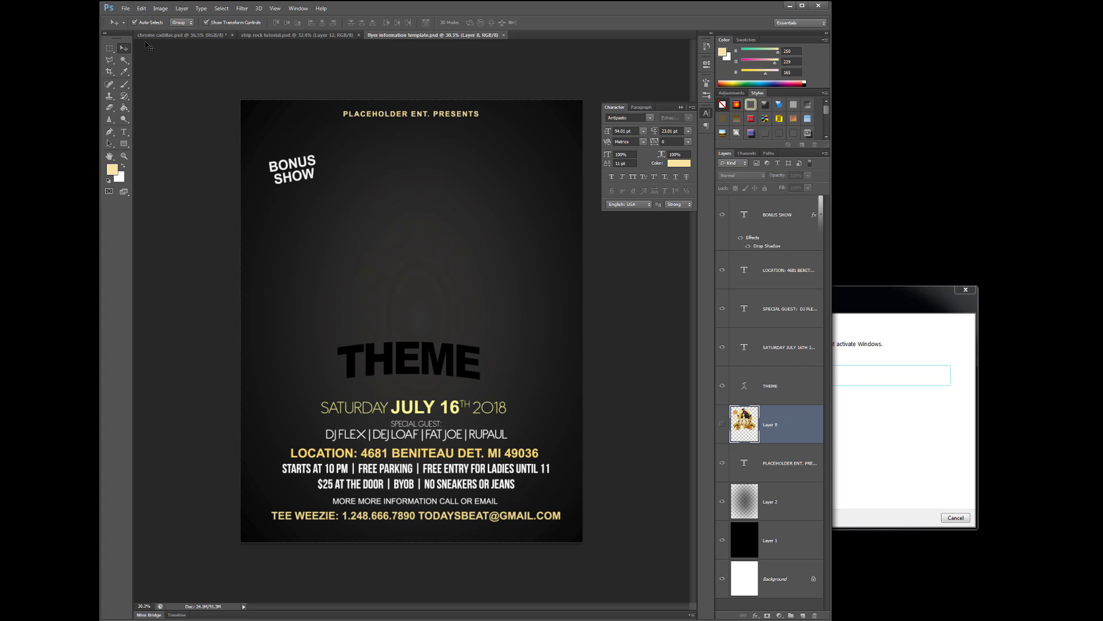
# Open 3-MODELS.png from the PSD Ref material folder
pyautogui.click(125, 9)
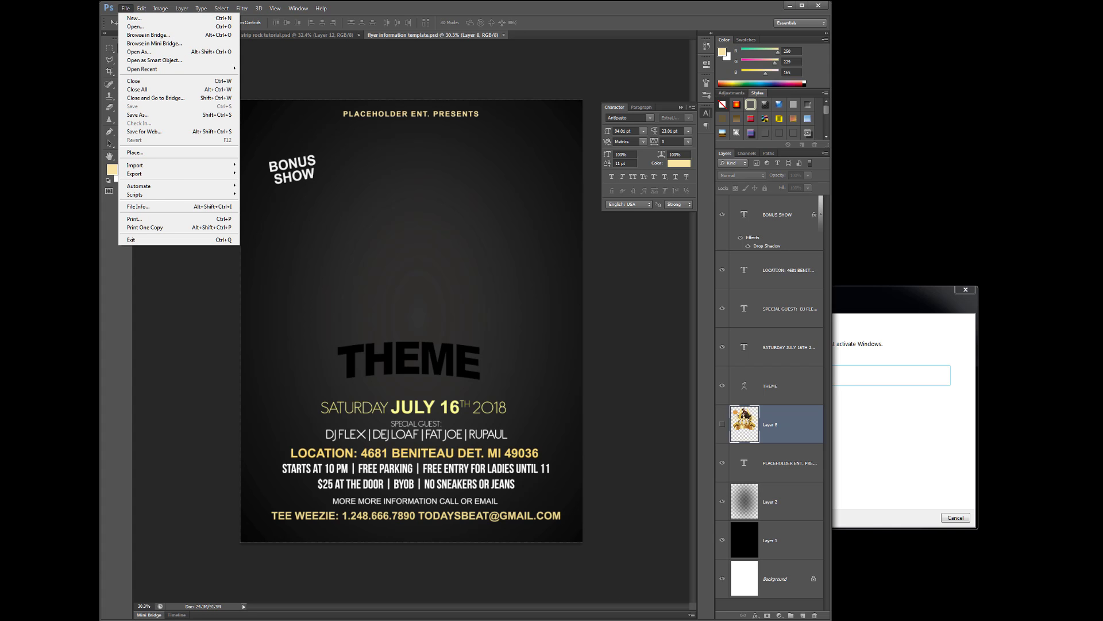
pyautogui.click(135, 26)
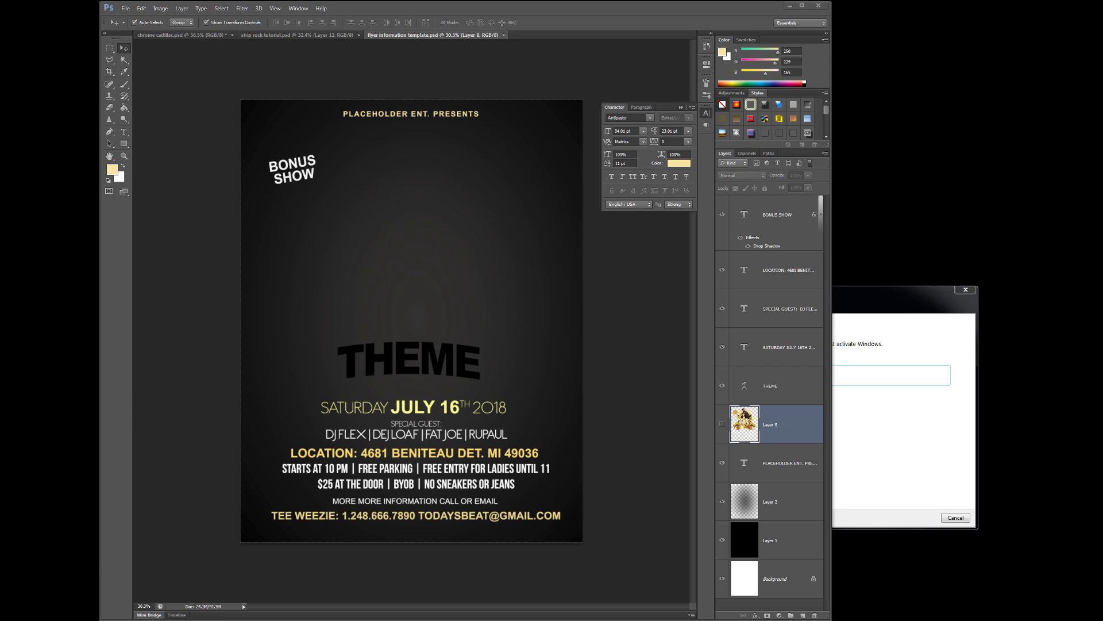
pyautogui.click(127, 8)
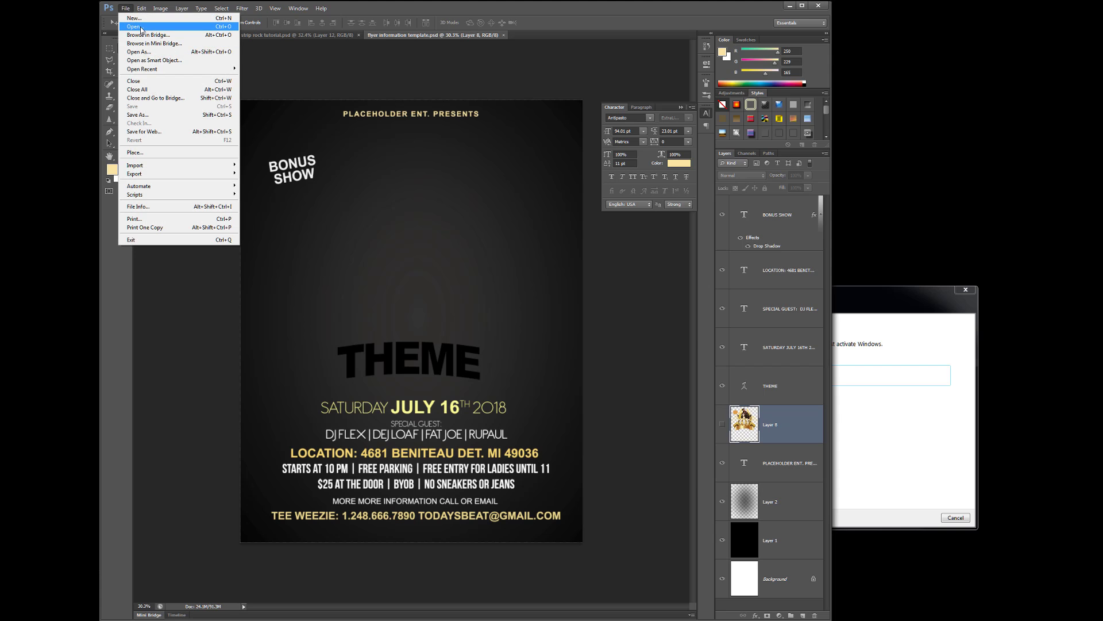
pyautogui.click(143, 28)
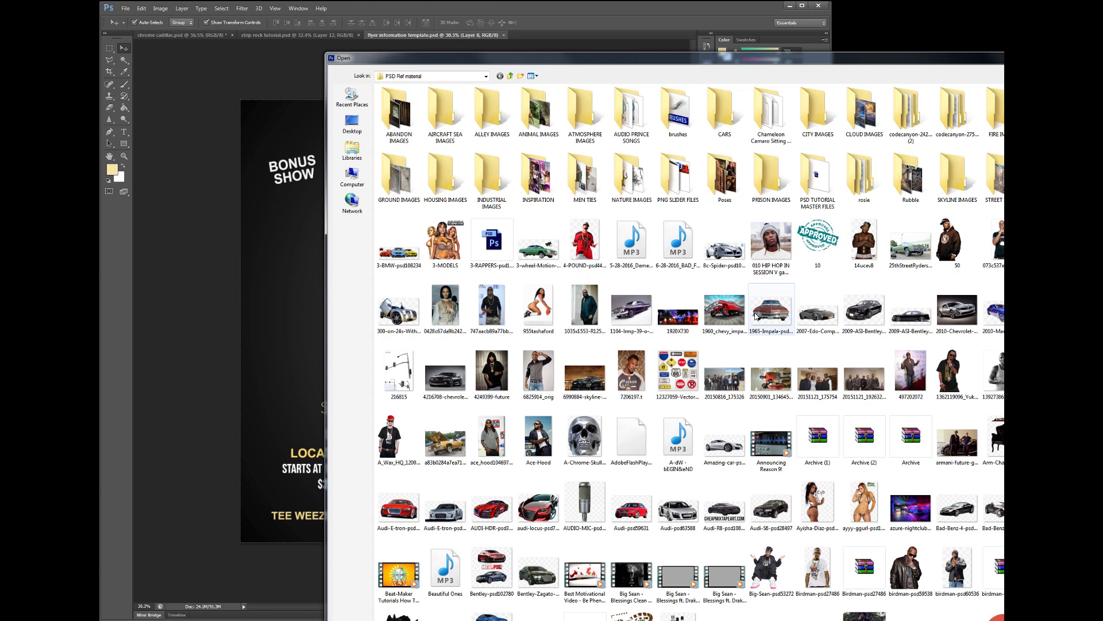
pyautogui.moveTo(467, 59); pyautogui.dragTo(890, 59)
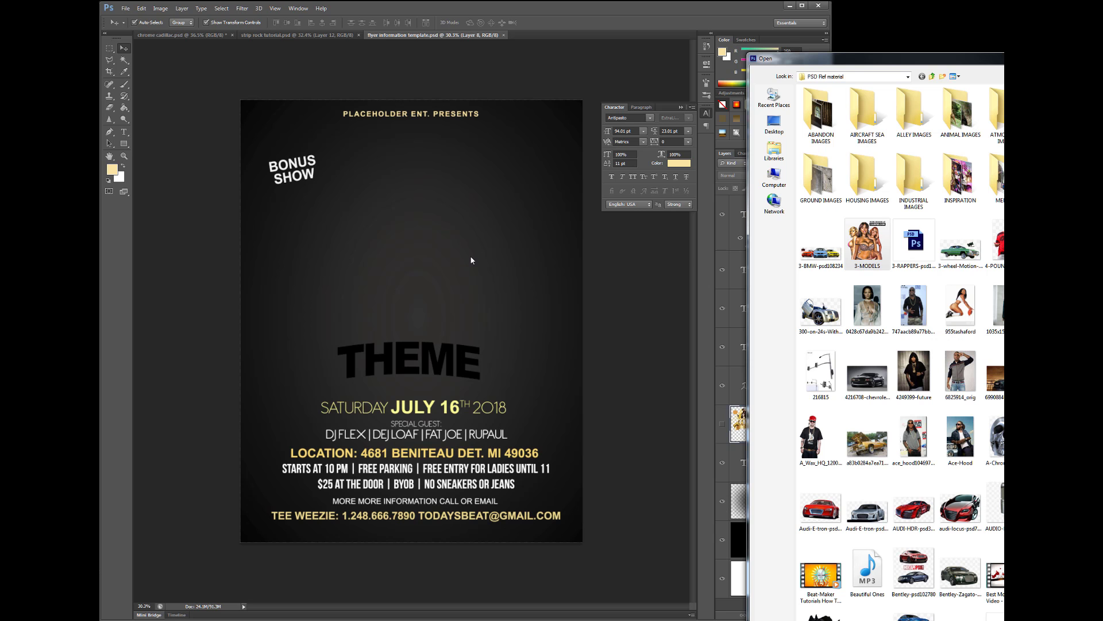
pyautogui.click(877, 247)
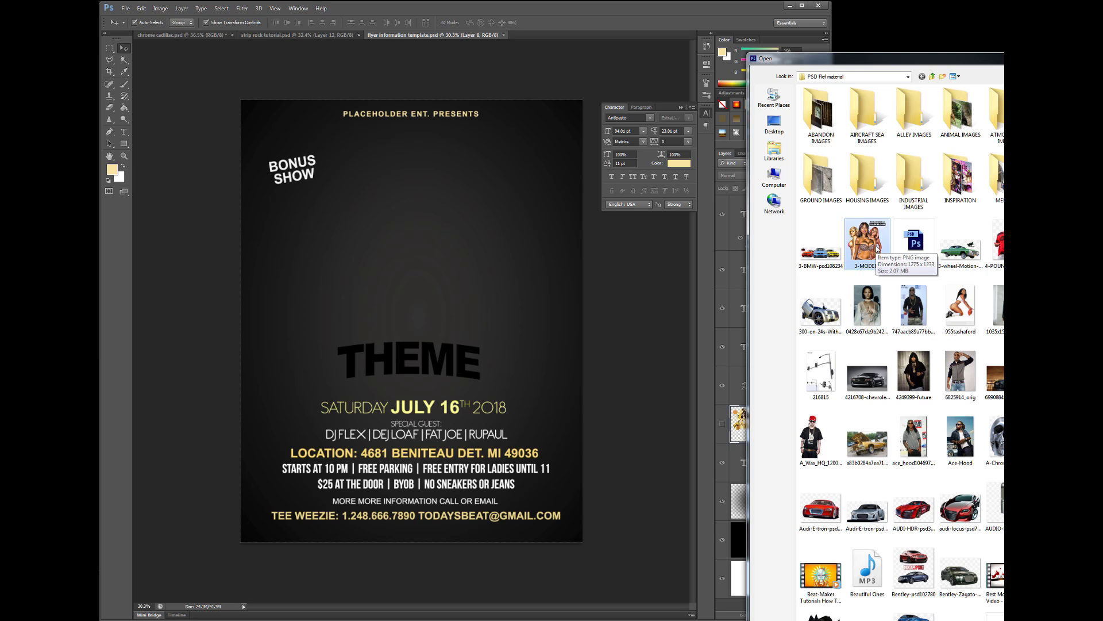
pyautogui.doubleClick(877, 247)
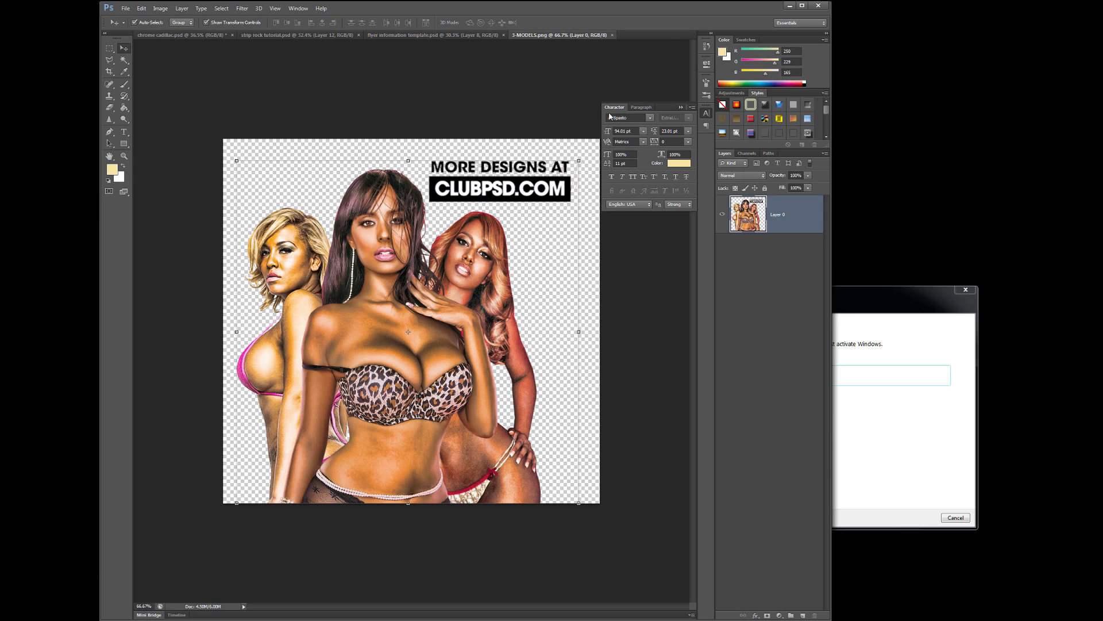
# Drag the 3-MODELS image into the flyer as a new layer and close its window
pyautogui.moveTo(536, 36); pyautogui.dragTo(641, 120)
pyautogui.moveTo(802, 318); pyautogui.dragTo(455, 295)
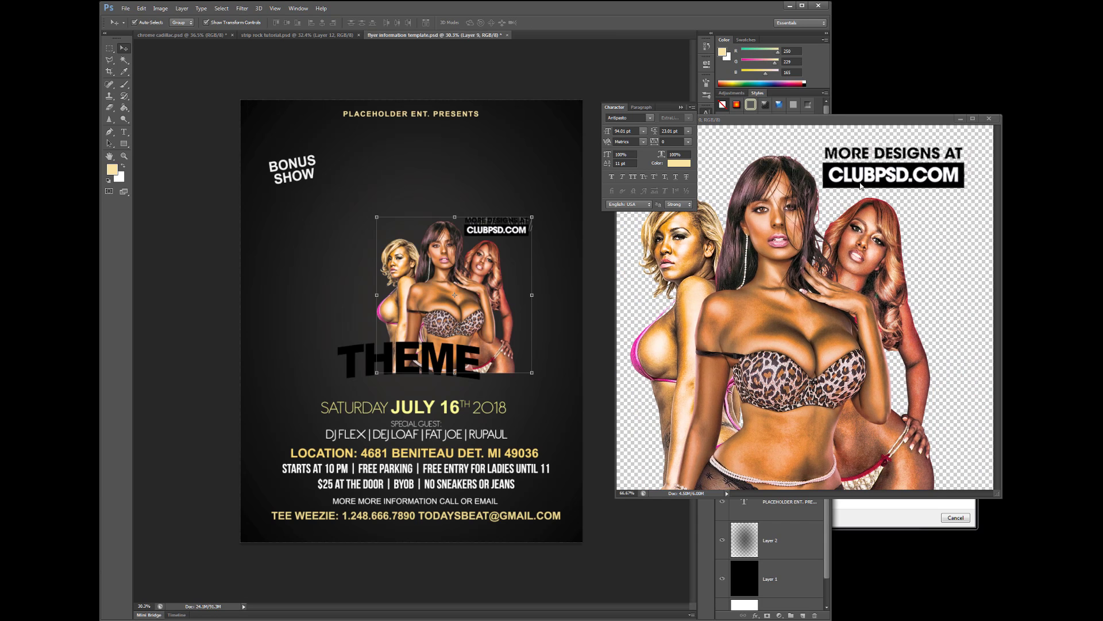
pyautogui.click(988, 119)
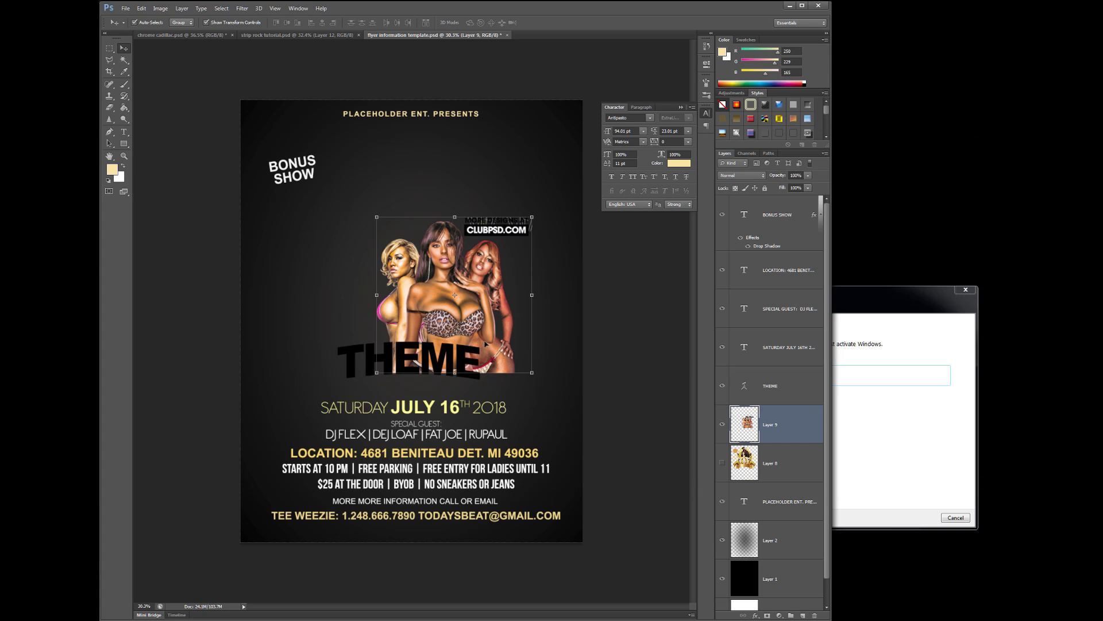
# Scale the models layer to about 147% above THEME and commit, keeping Layer 8 hidden
pyautogui.moveTo(532, 373); pyautogui.dragTo(559, 398)
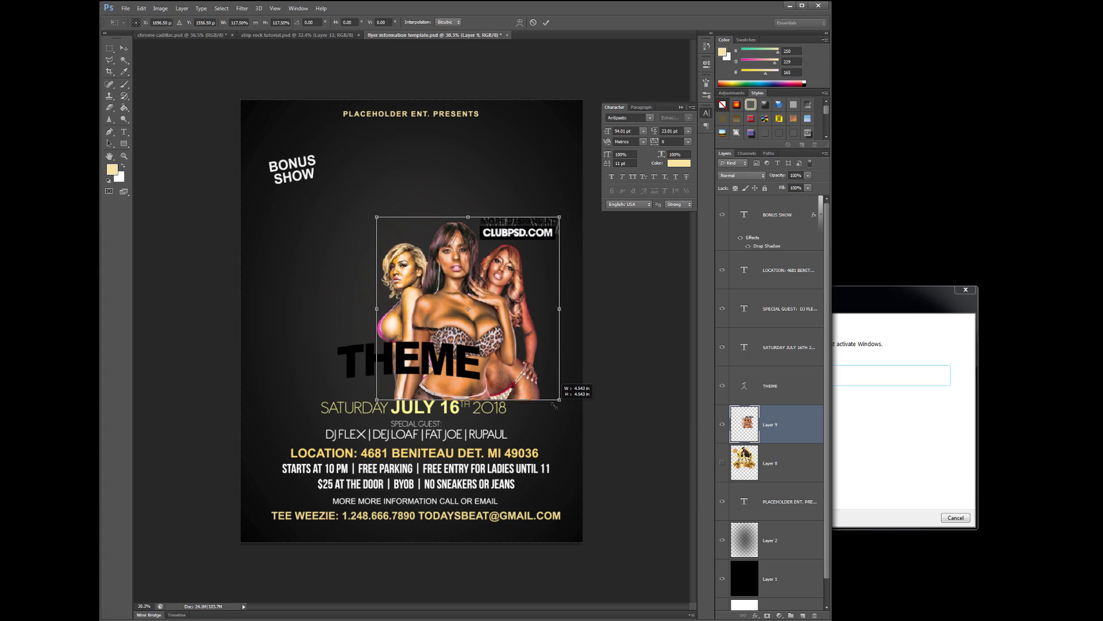
pyautogui.moveTo(381, 223); pyautogui.dragTo(327, 167)
pyautogui.moveTo(423, 230); pyautogui.dragTo(446, 241)
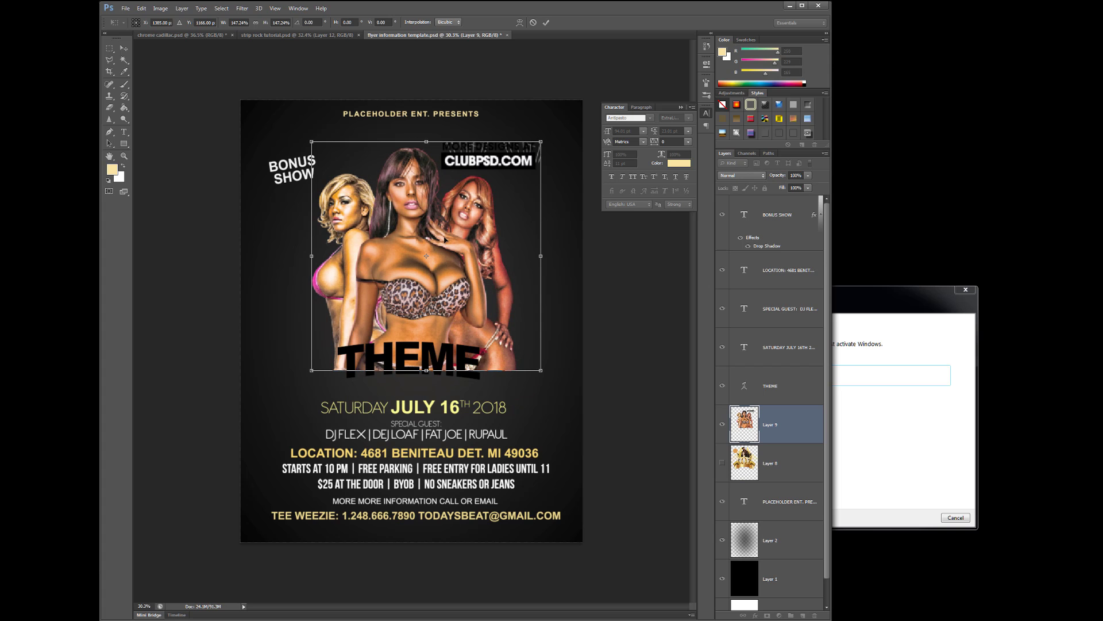
pyautogui.press('Return')
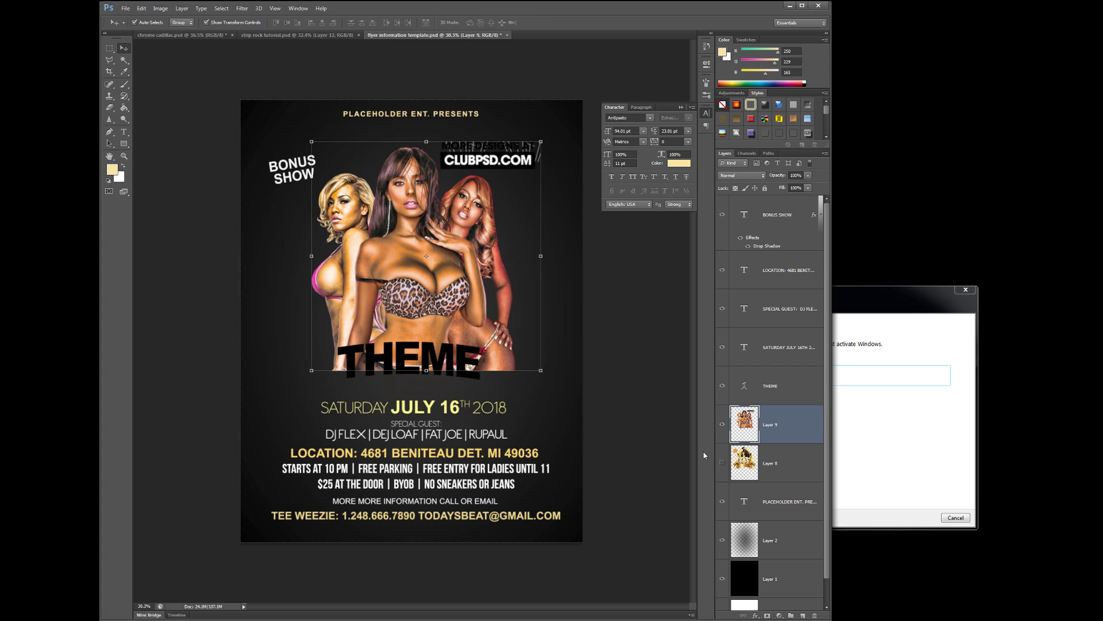
pyautogui.click(722, 462)
pyautogui.click(722, 462)
pyautogui.click(125, 8)
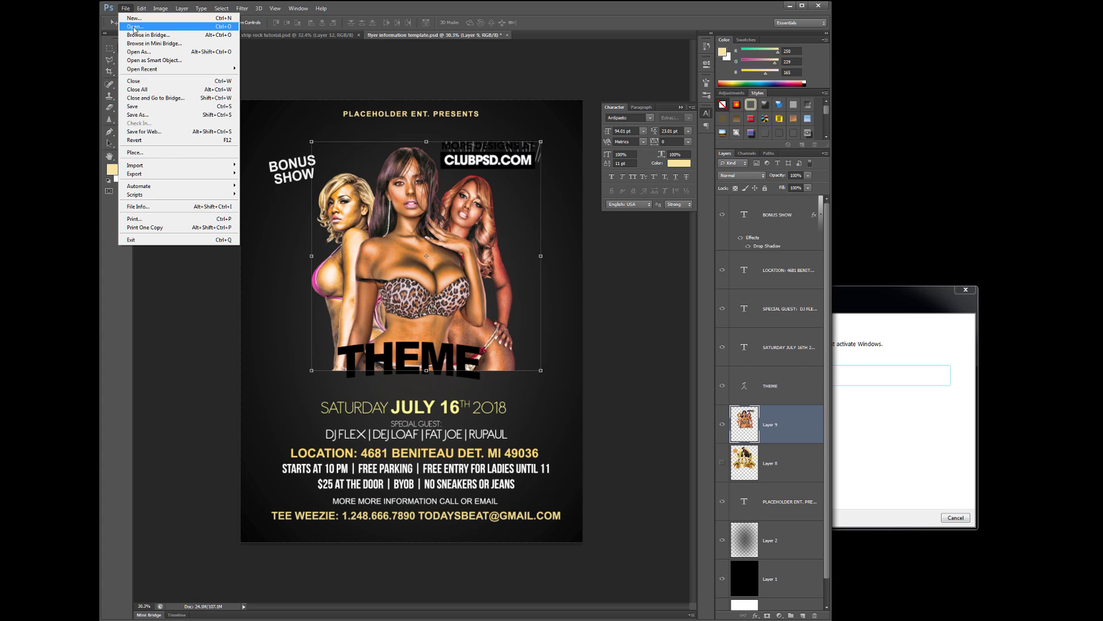
# Open the Lambo-door car image and drag it into the flyer as a new layer
pyautogui.click(136, 27)
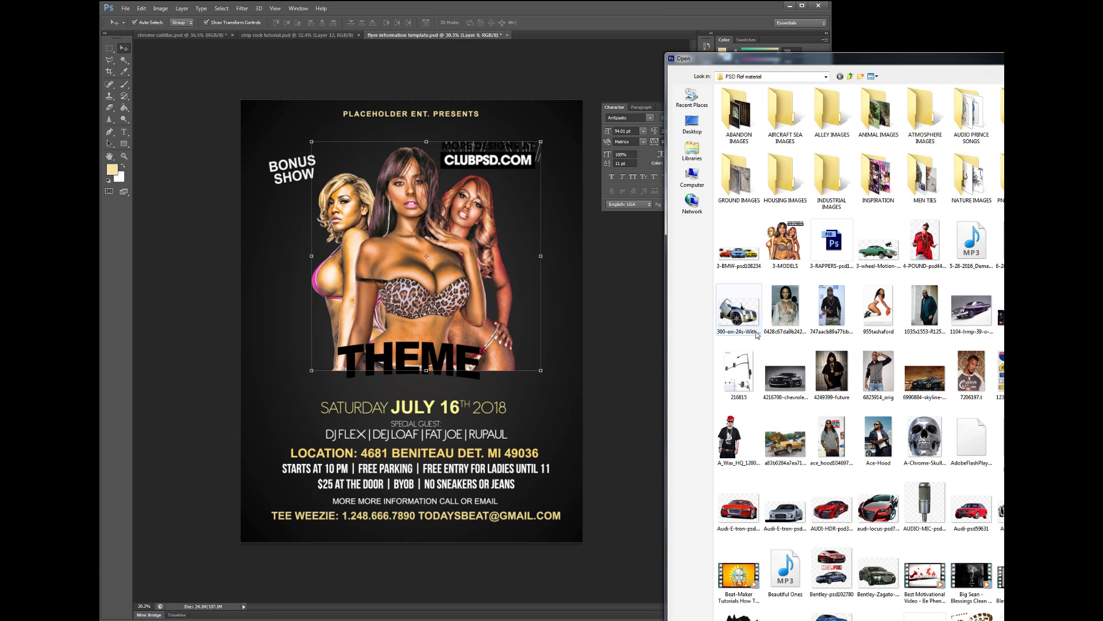
pyautogui.doubleClick(745, 317)
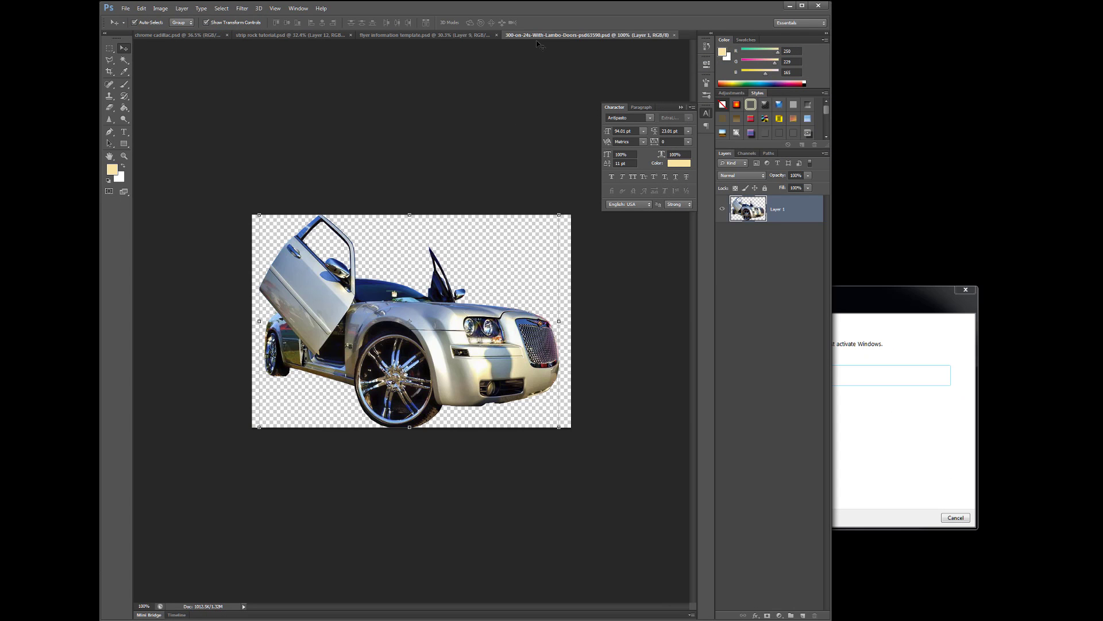
pyautogui.moveTo(540, 36); pyautogui.dragTo(630, 100)
pyautogui.moveTo(743, 211); pyautogui.dragTo(457, 295)
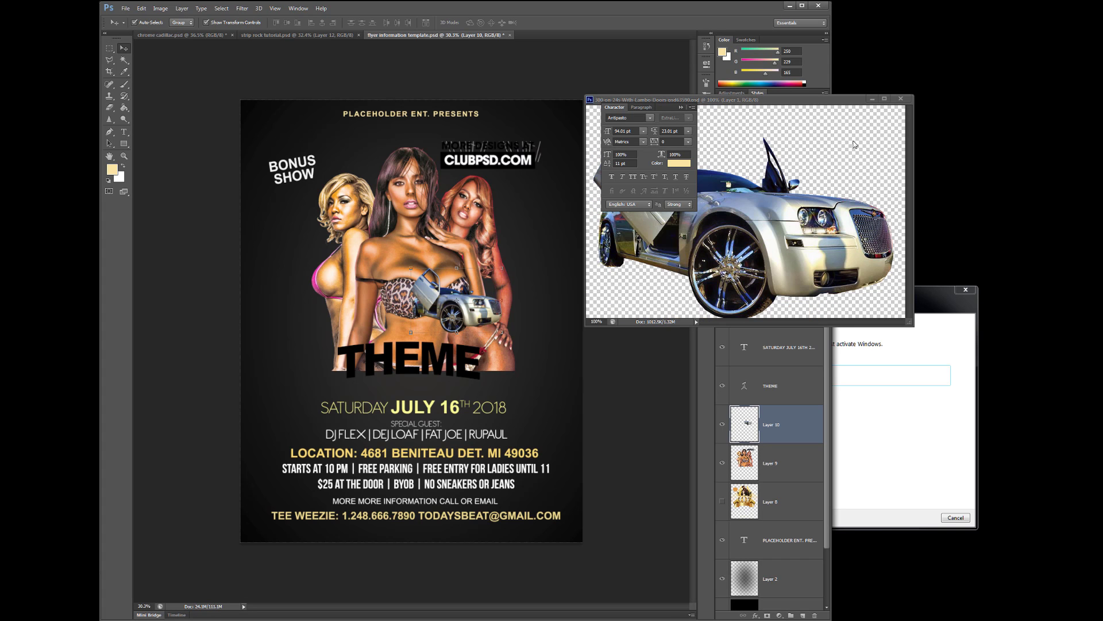
pyautogui.click(901, 98)
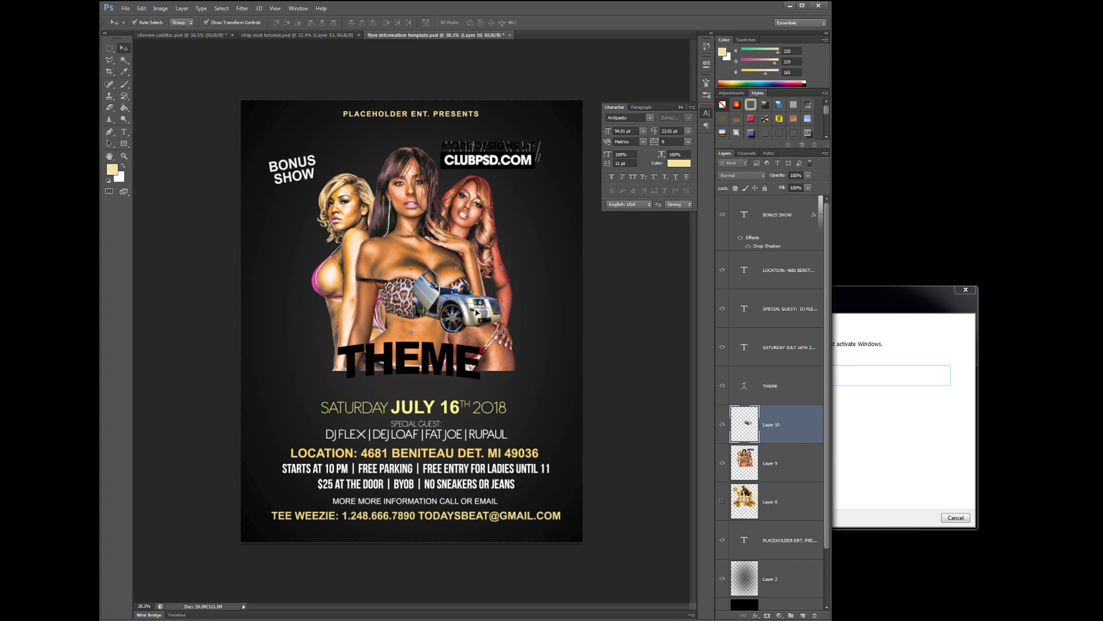
# Scale the car to about 176% over the THEME line, then duplicate it and move the copy left
pyautogui.hotkey('ctrl', 't')
pyautogui.moveTo(503, 265); pyautogui.dragTo(572, 219)
pyautogui.moveTo(525, 283); pyautogui.dragTo(544, 367)
pyautogui.press('Return')
pyautogui.moveTo(792, 424); pyautogui.dragTo(803, 614)
pyautogui.moveTo(546, 372); pyautogui.dragTo(397, 377)
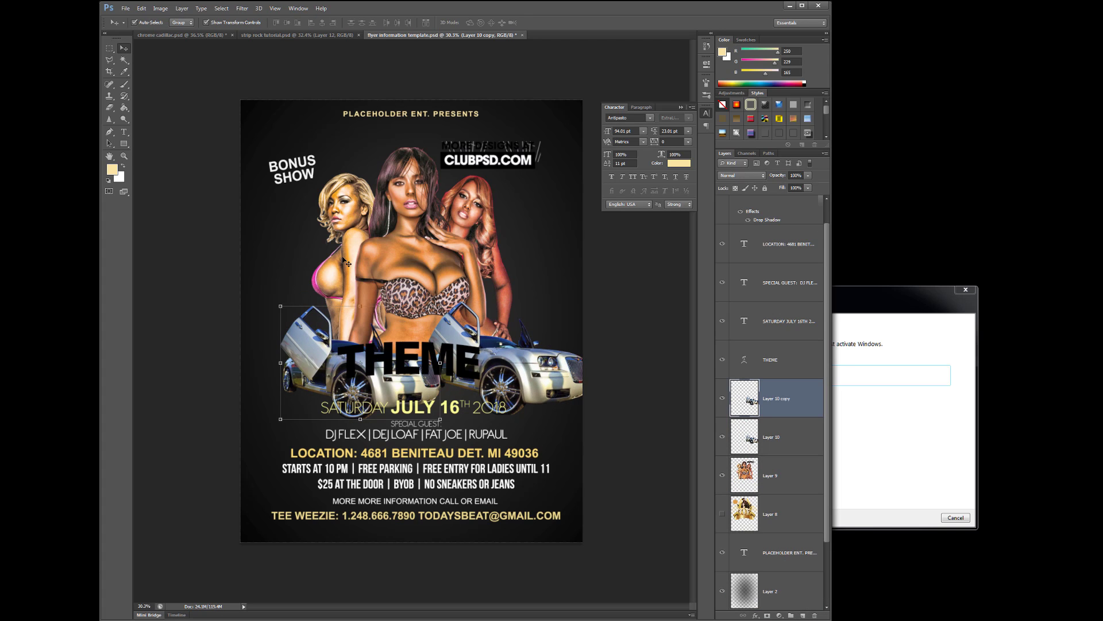
# Flip the car copy horizontally, shrink it to about 66%, and set it at the flyer's left edge
pyautogui.click(142, 8)
pyautogui.moveTo(179, 181)
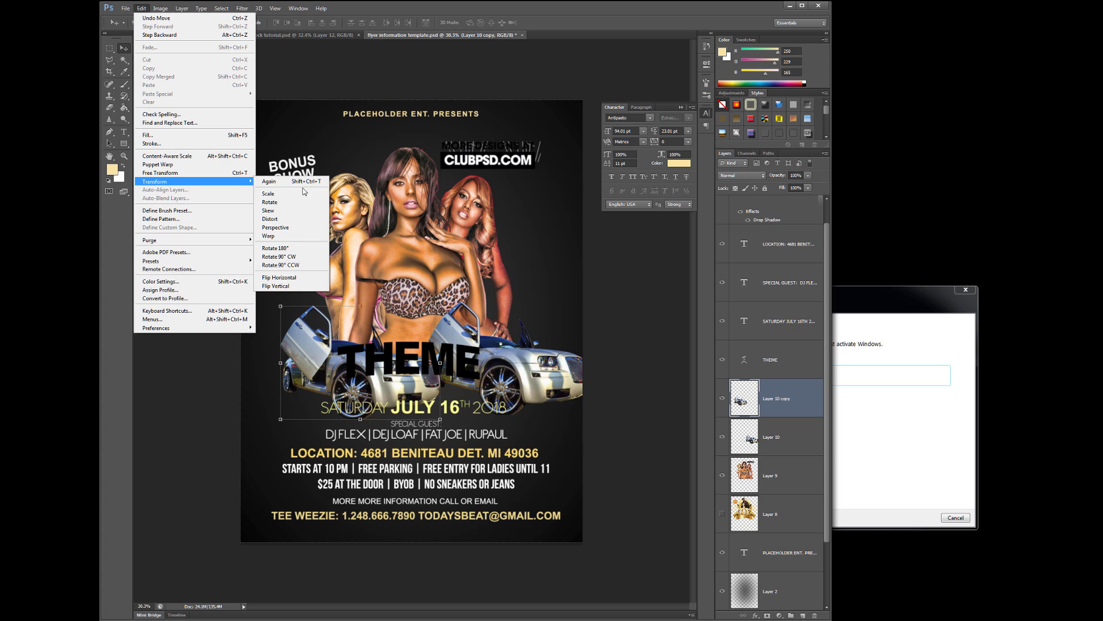
pyautogui.click(300, 285)
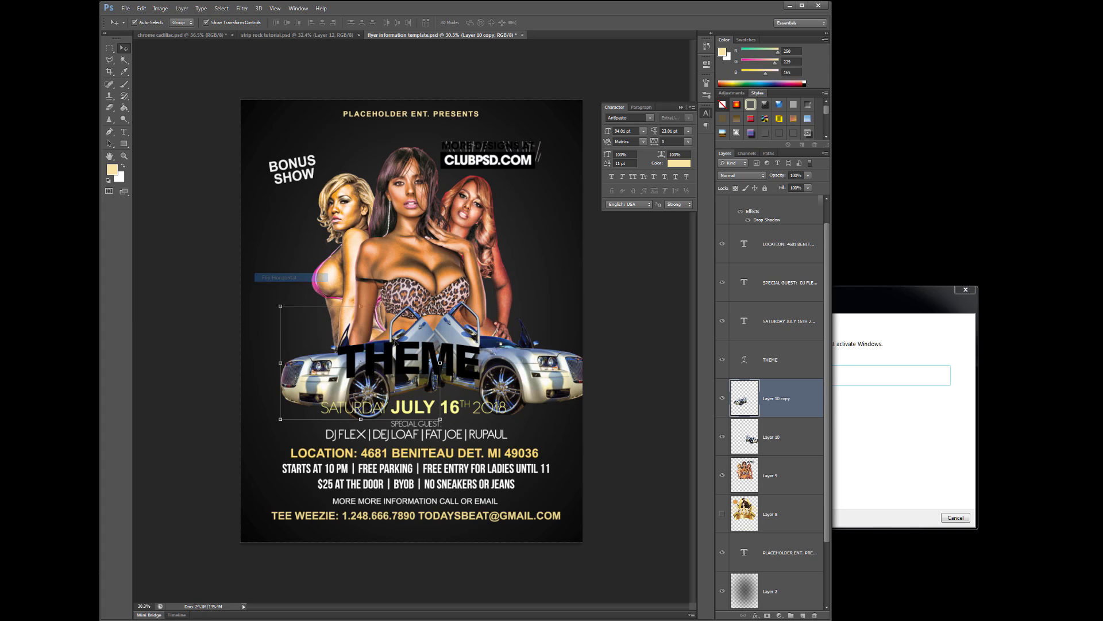
pyautogui.moveTo(280, 306); pyautogui.dragTo(336, 345)
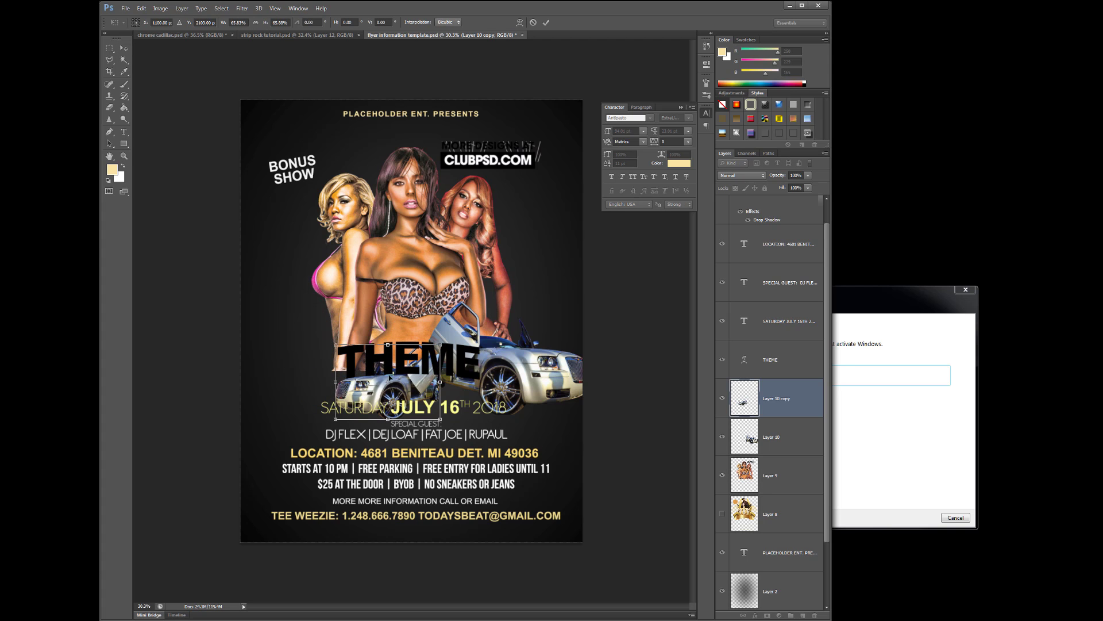
pyautogui.moveTo(399, 390); pyautogui.dragTo(337, 373)
pyautogui.press('Return')
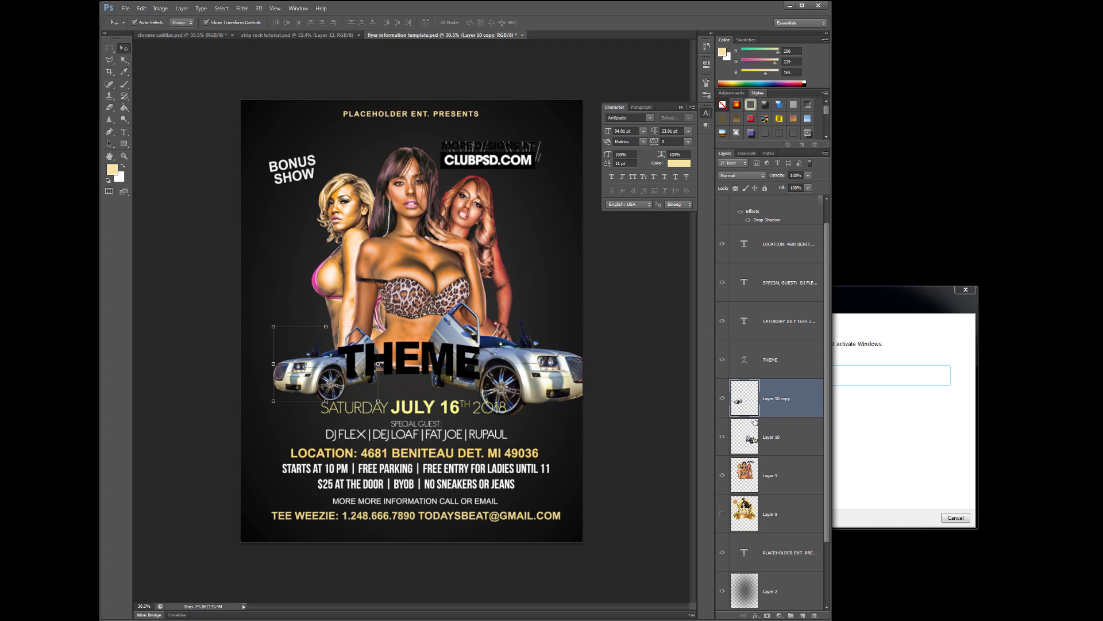
# Select Layer 8, the gold background artwork, and toggle its visibility on and back off
pyautogui.click(749, 518)
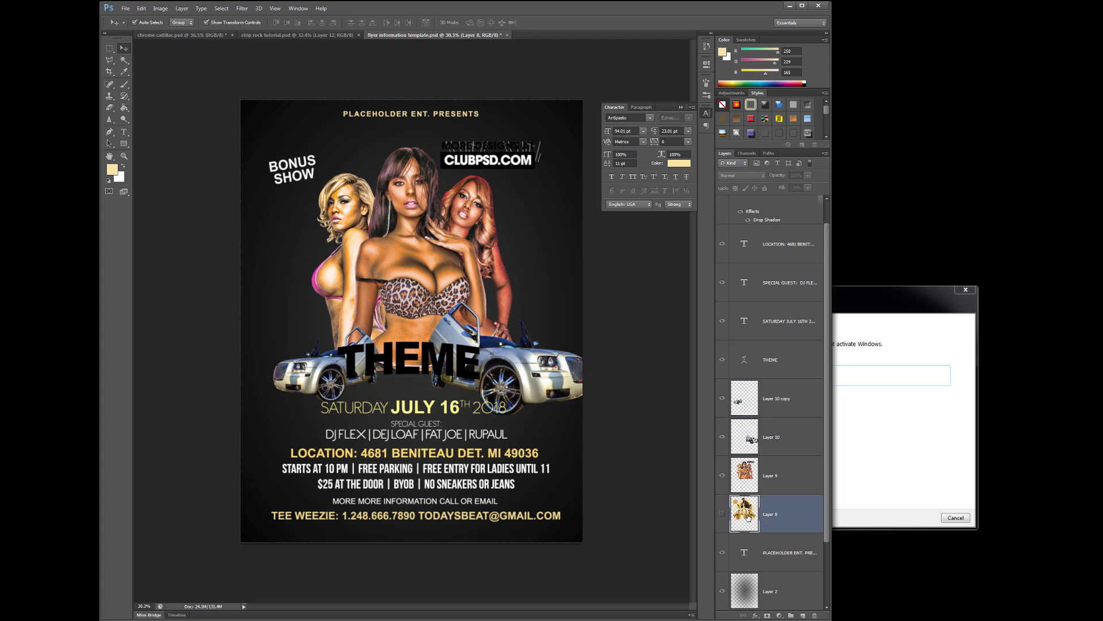
pyautogui.click(722, 514)
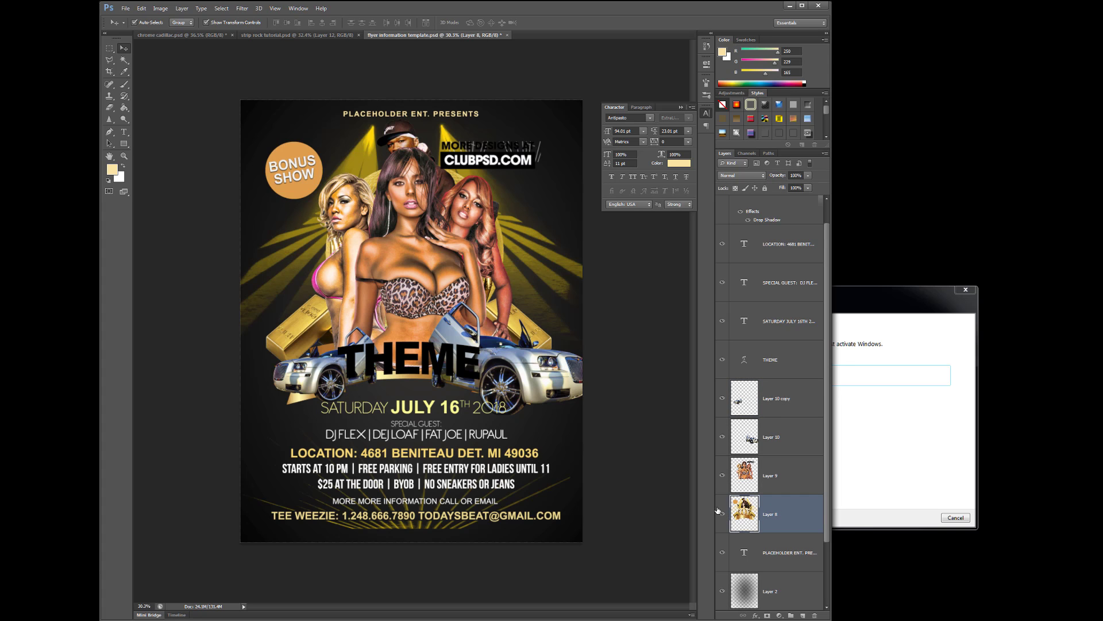
pyautogui.click(723, 513)
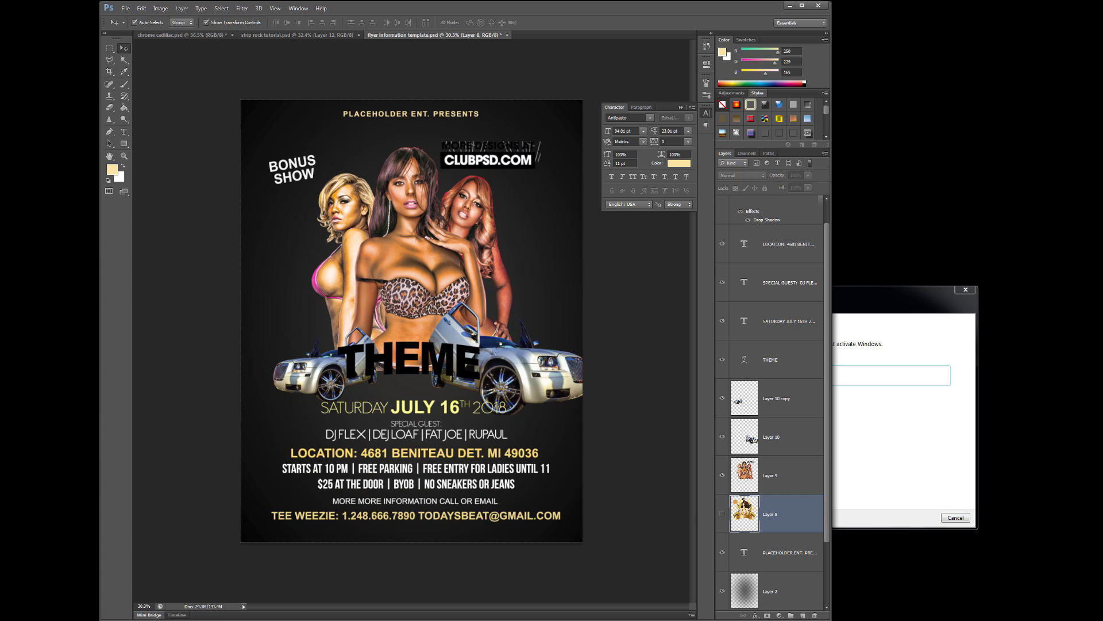
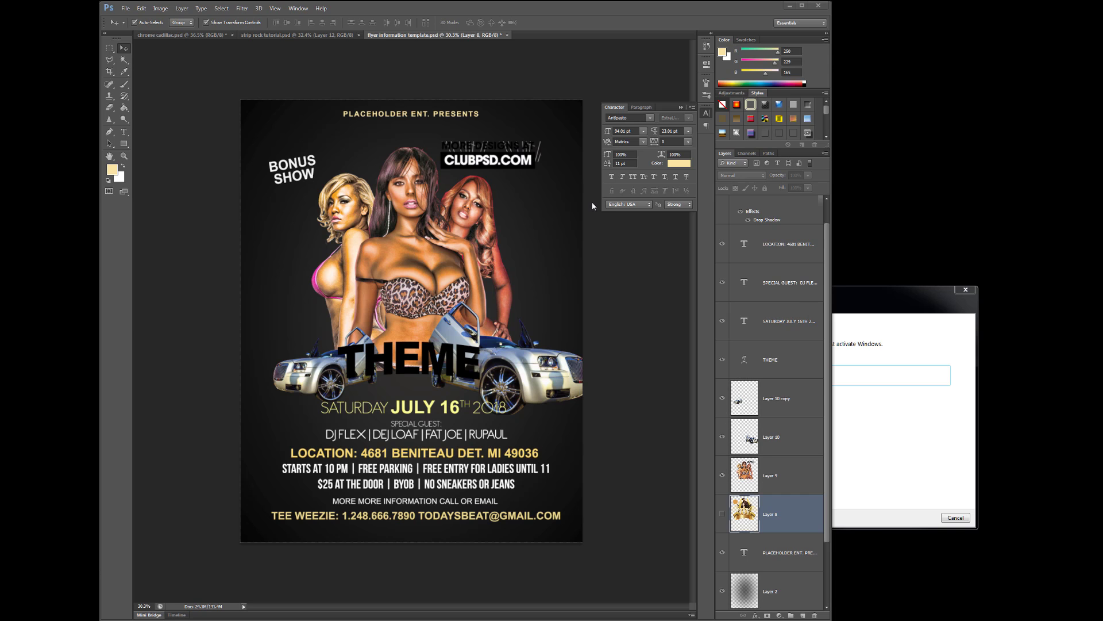
# Select Layer 9, holding the three models, and add empty Layer 11 above it
pyautogui.click(141, 8)
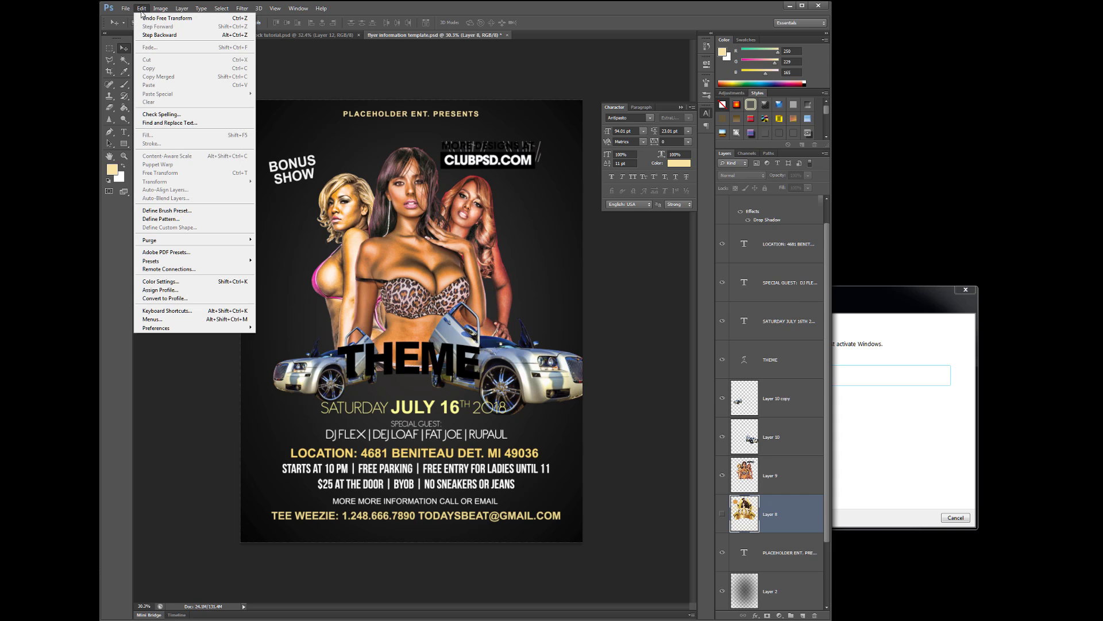
pyautogui.click(271, 94)
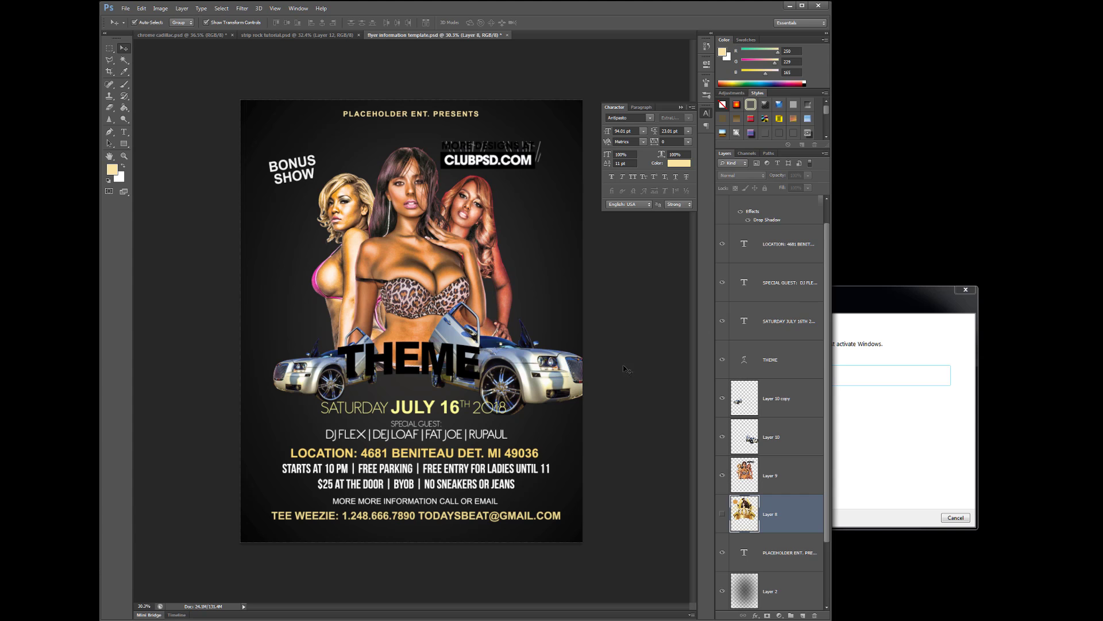
pyautogui.click(786, 488)
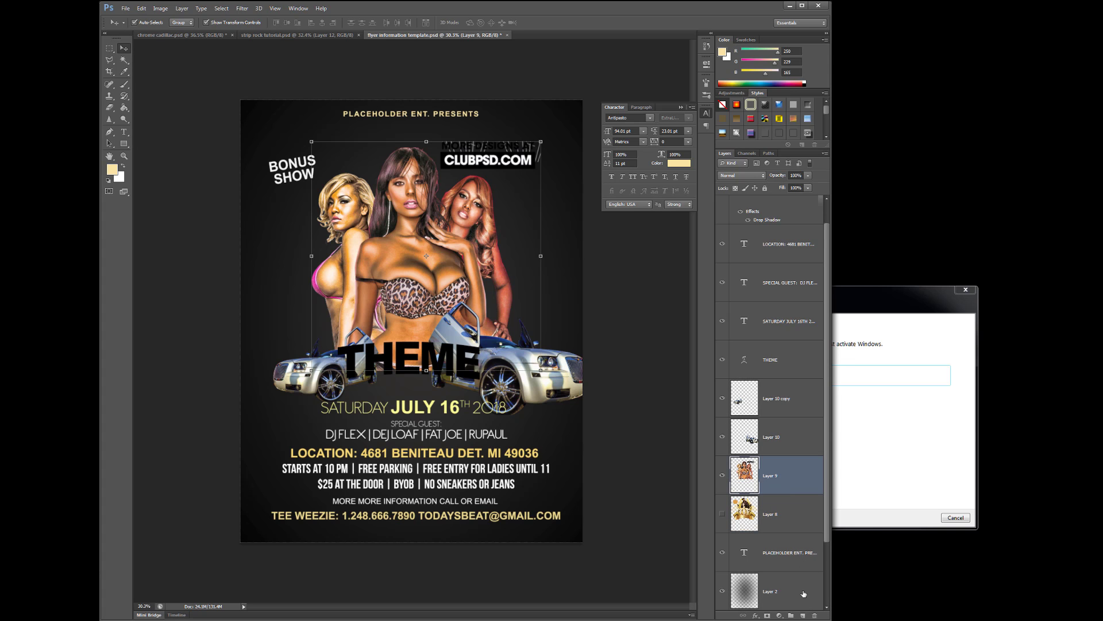
pyautogui.click(803, 615)
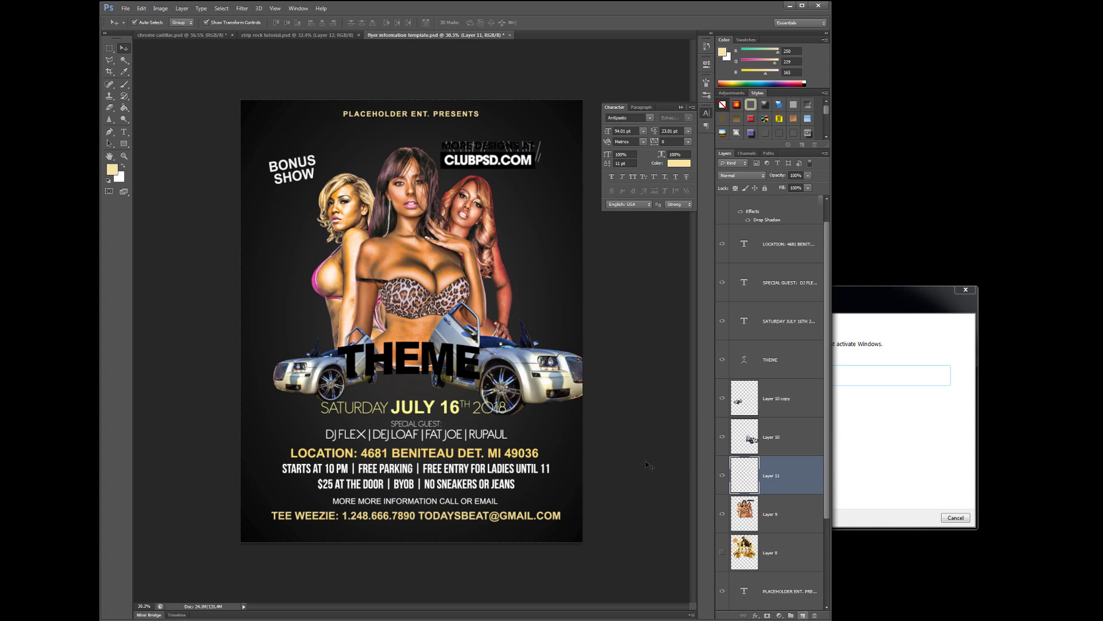
# Paste the gold ribbon banner into Layer 11 and scale it to about a third
pyautogui.click(142, 8)
pyautogui.click(158, 85)
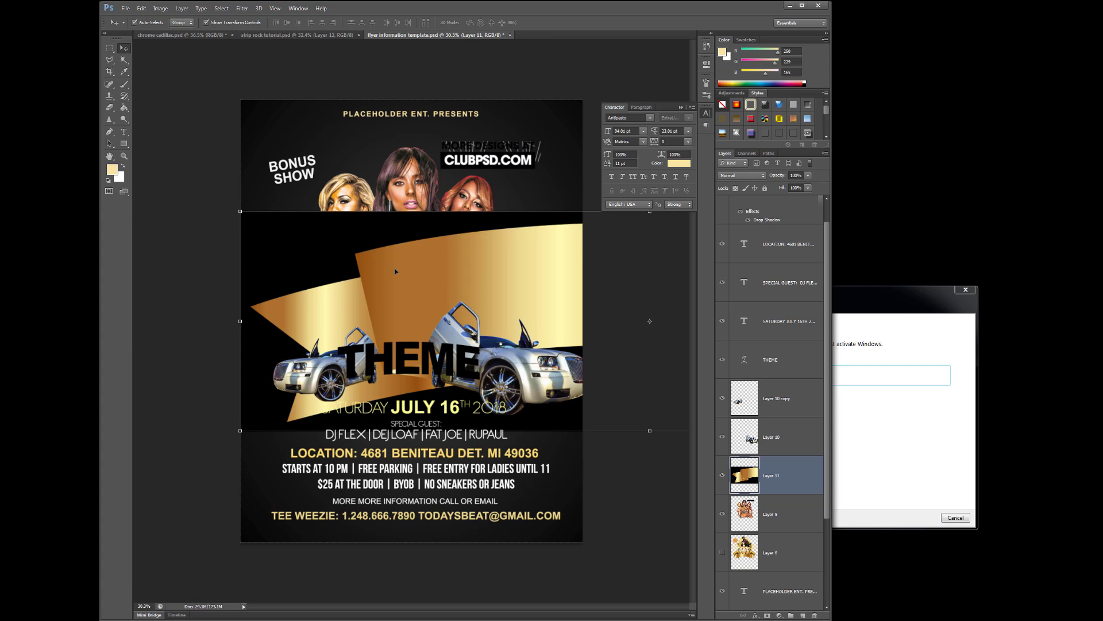
pyautogui.scroll(-5, 395, 271)
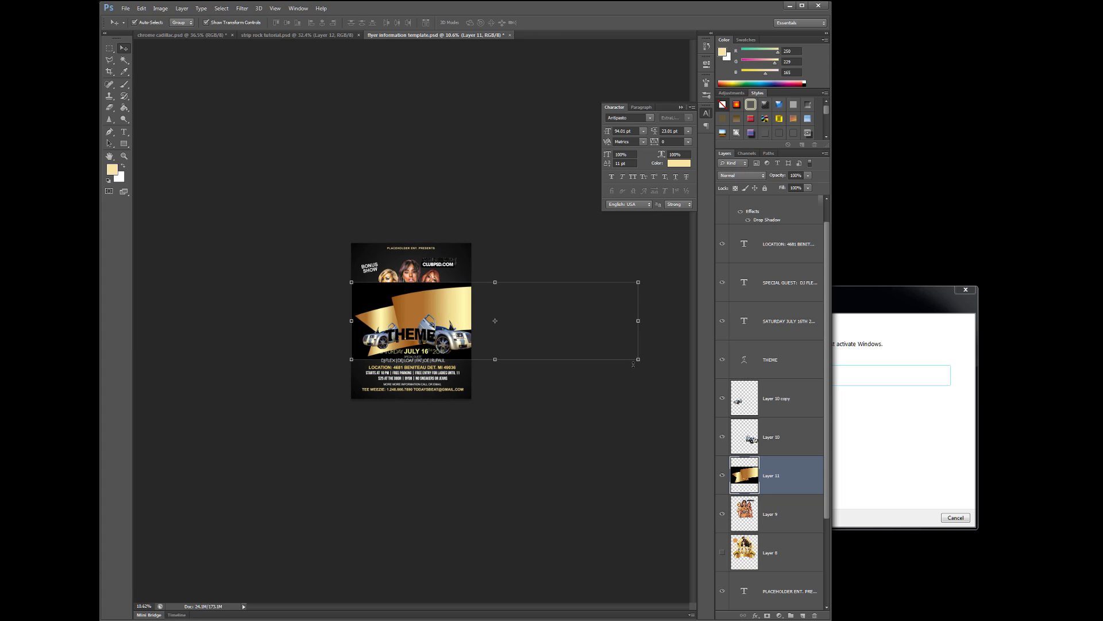
pyautogui.moveTo(639, 360); pyautogui.dragTo(445, 307)
pyautogui.hotkey('ctrl', '+')
pyautogui.scroll(5, 467, 312)
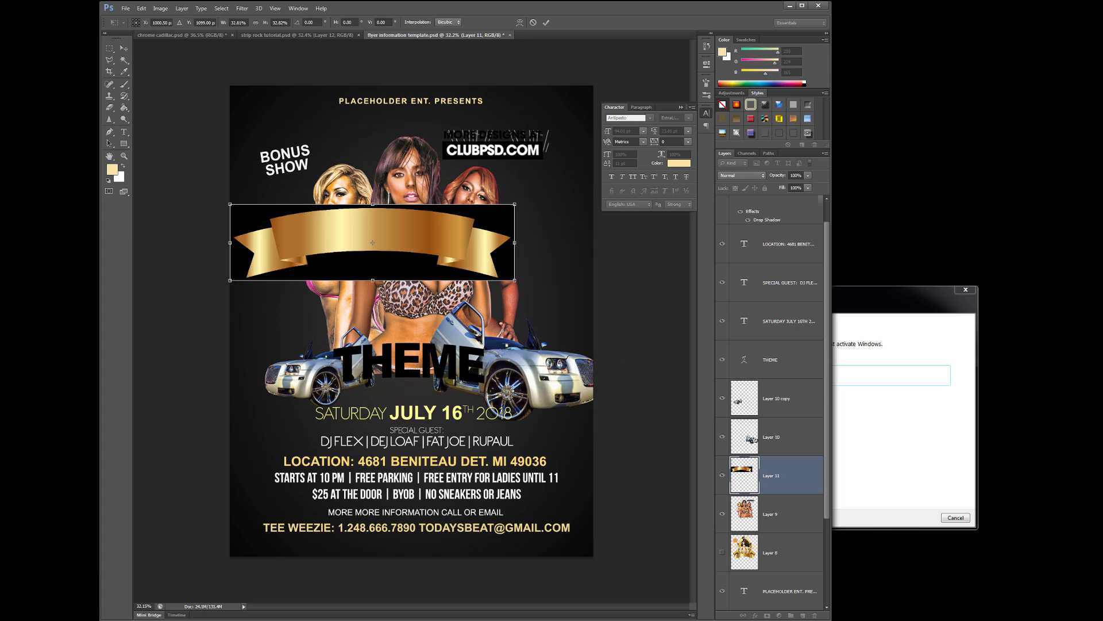
pyautogui.press('Return')
pyautogui.moveTo(455, 255); pyautogui.dragTo(486, 272)
# Remove the banner's black background with the Magic Wand, then deselect
pyautogui.click(124, 60)
pyautogui.click(312, 229)
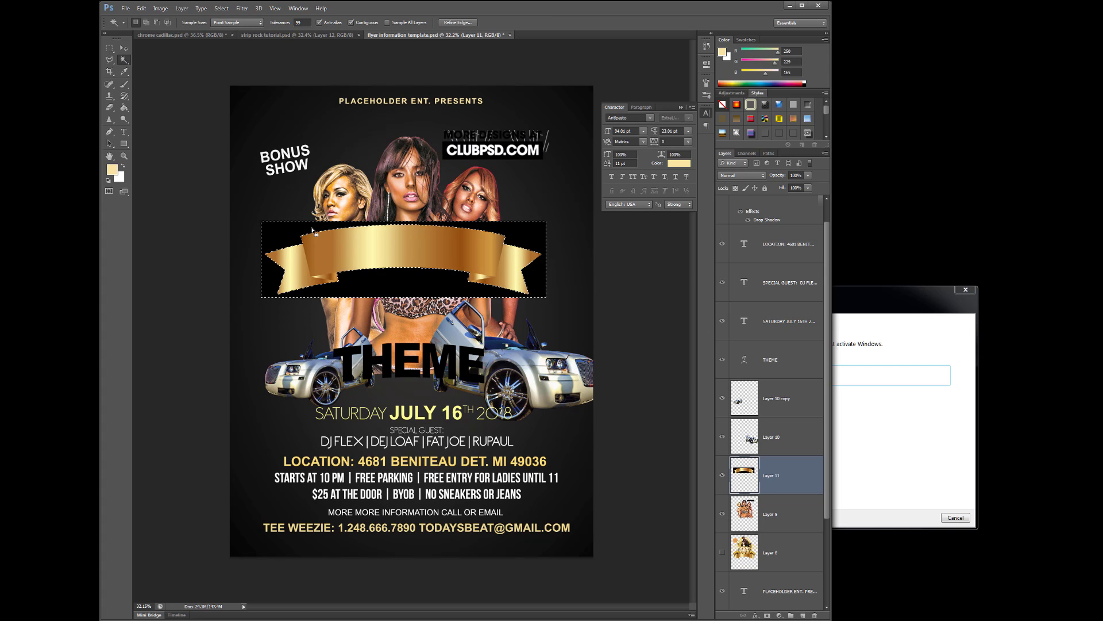
pyautogui.press('Delete')
pyautogui.click(222, 8)
pyautogui.click(230, 26)
# Move the banner behind THEME, and raise the models and the right car
pyautogui.click(124, 48)
pyautogui.moveTo(435, 232); pyautogui.dragTo(470, 370)
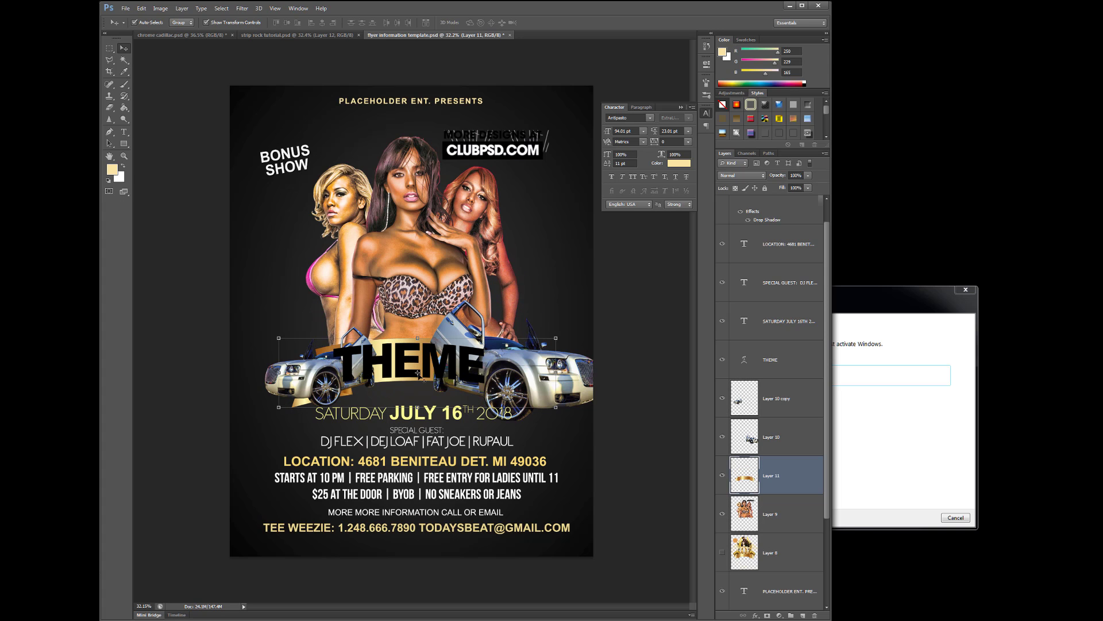
pyautogui.moveTo(436, 270); pyautogui.dragTo(441, 242)
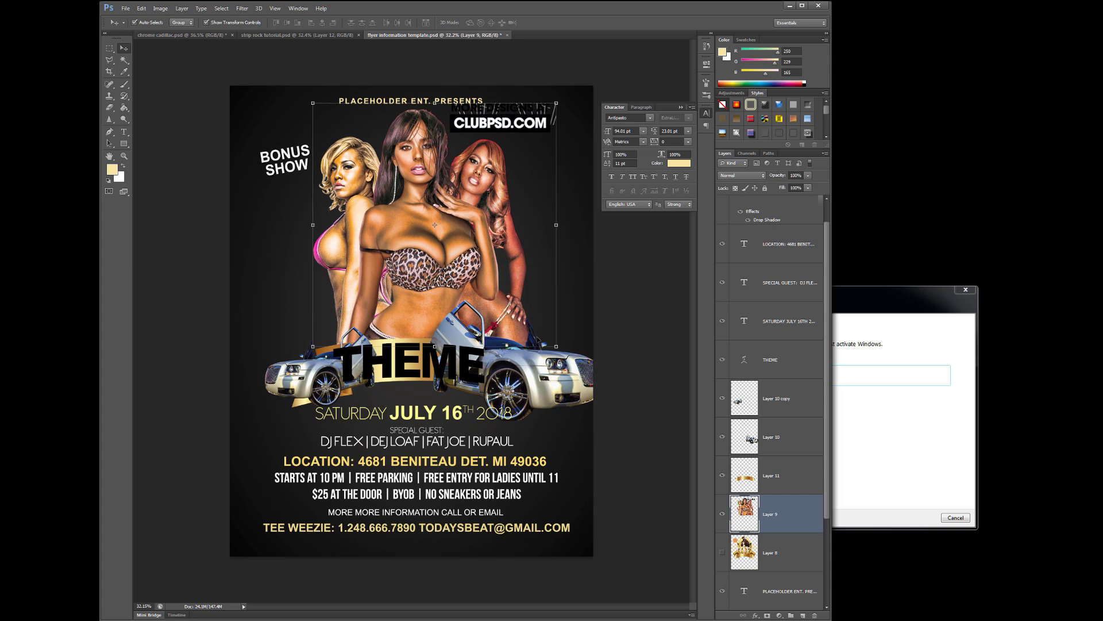
pyautogui.moveTo(582, 402); pyautogui.dragTo(589, 341)
# Move the left car up-left and shrink the right car to about 80%
pyautogui.click(300, 388)
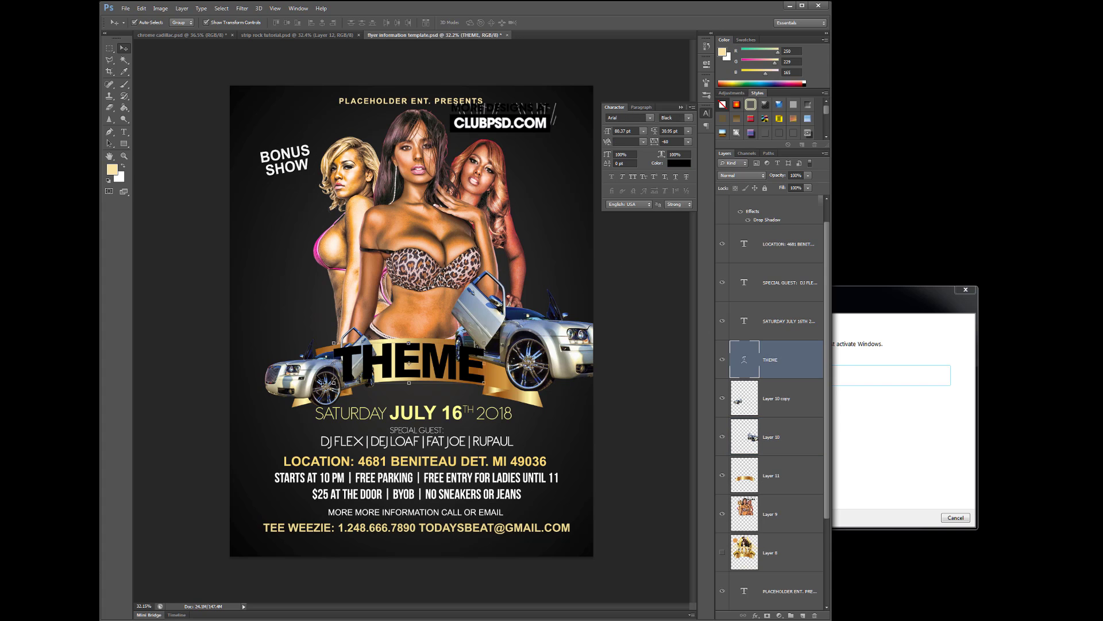
pyautogui.moveTo(299, 388); pyautogui.dragTo(284, 348)
pyautogui.click(556, 343)
pyautogui.moveTo(621, 390); pyautogui.dragTo(587, 366)
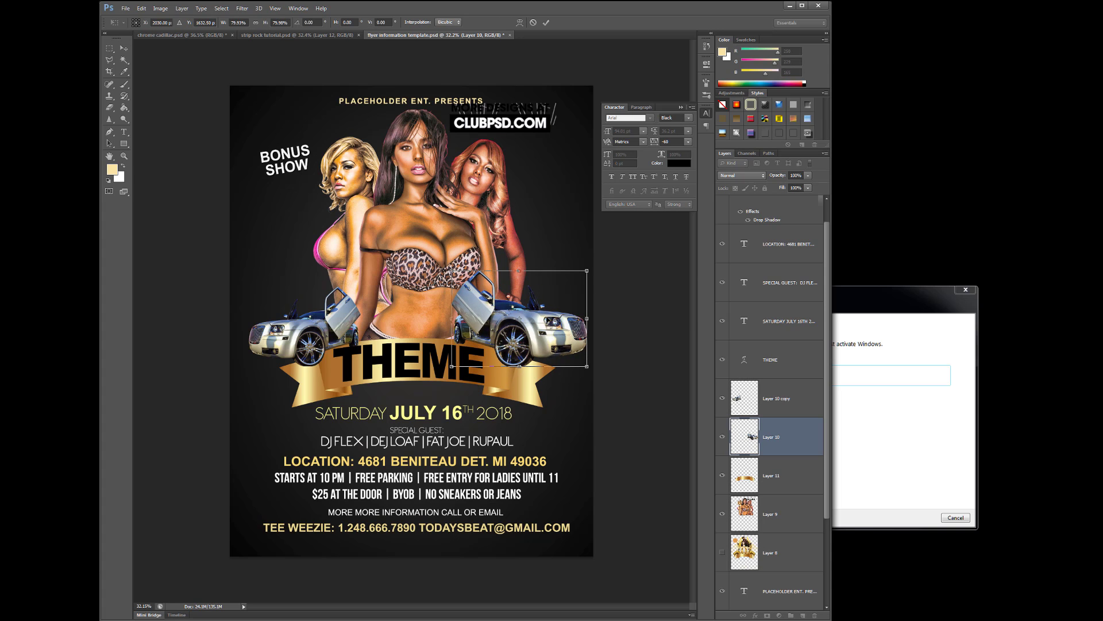
pyautogui.press('Return')
# Nudge the gold ribbon slightly and select the layer below the models
pyautogui.click(521, 392)
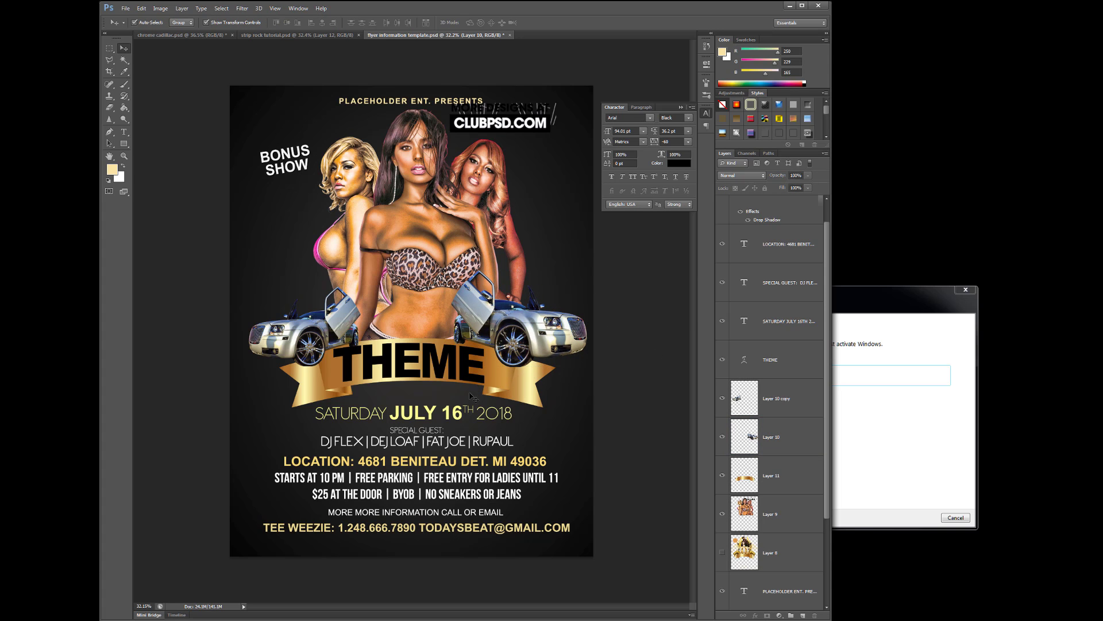
pyautogui.moveTo(503, 384)
pyautogui.mouseDown()
pyautogui.moveTo(496, 404)
pyautogui.moveTo(497, 384)
pyautogui.mouseUp()
pyautogui.click(460, 372)
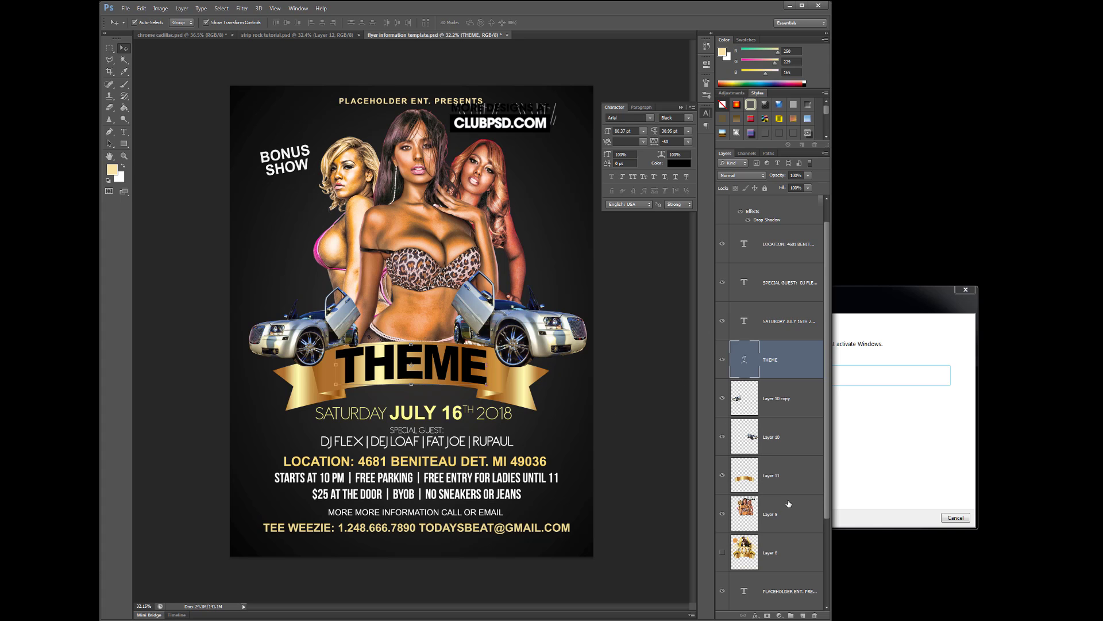
pyautogui.click(790, 520)
pyautogui.click(795, 564)
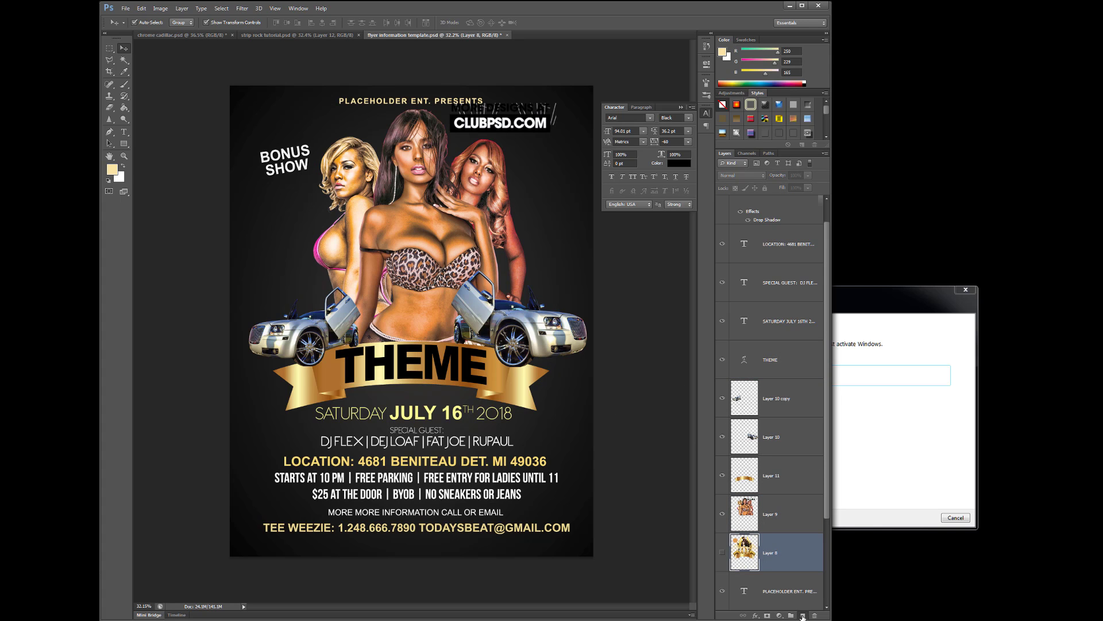
# On a new layer, draw a large elliptical selection behind the models
pyautogui.click(803, 615)
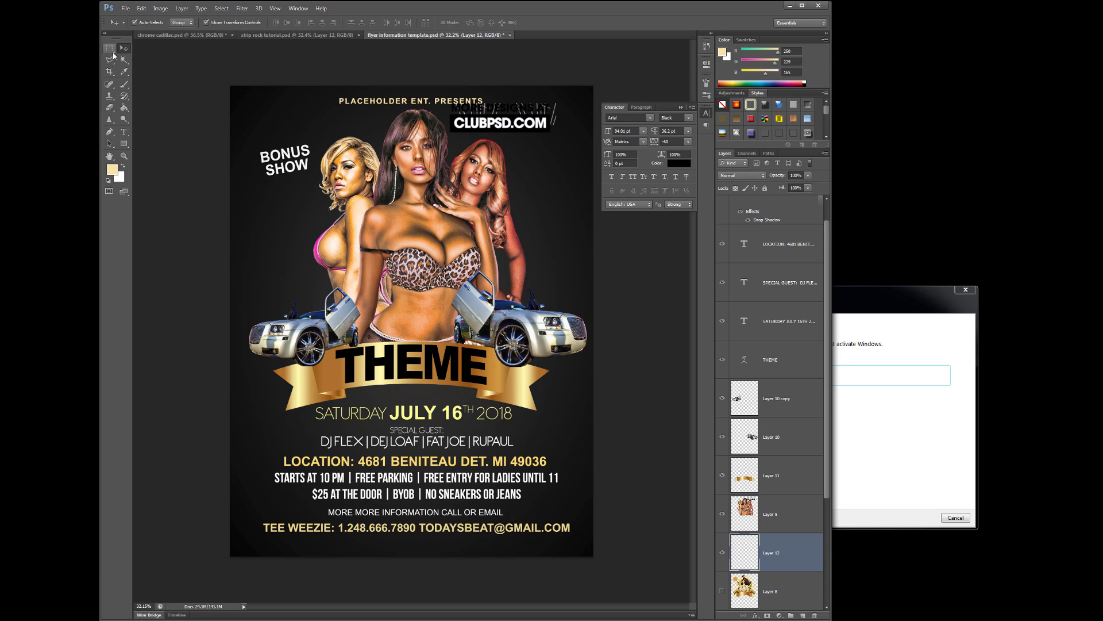
pyautogui.moveTo(109, 48); pyautogui.dragTo(126, 58)
pyautogui.click(150, 56)
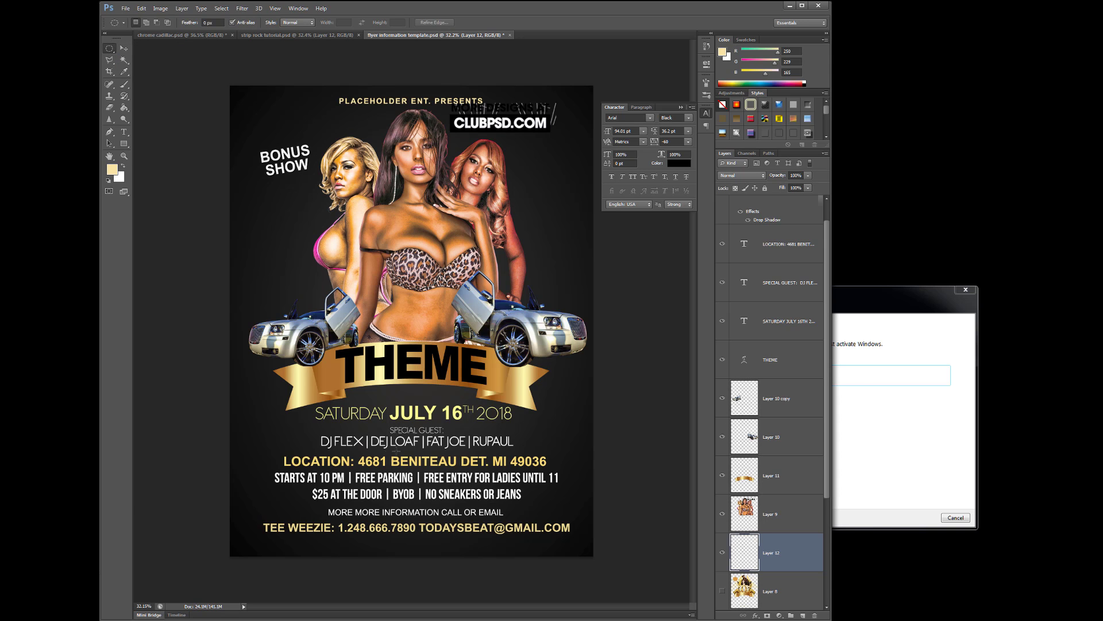
pyautogui.moveTo(533, 405); pyautogui.dragTo(300, 183)
# Fill the ellipse with yellow #ffea00 and deselect
pyautogui.click(113, 169)
pyautogui.moveTo(860, 303); pyautogui.dragTo(786, 303)
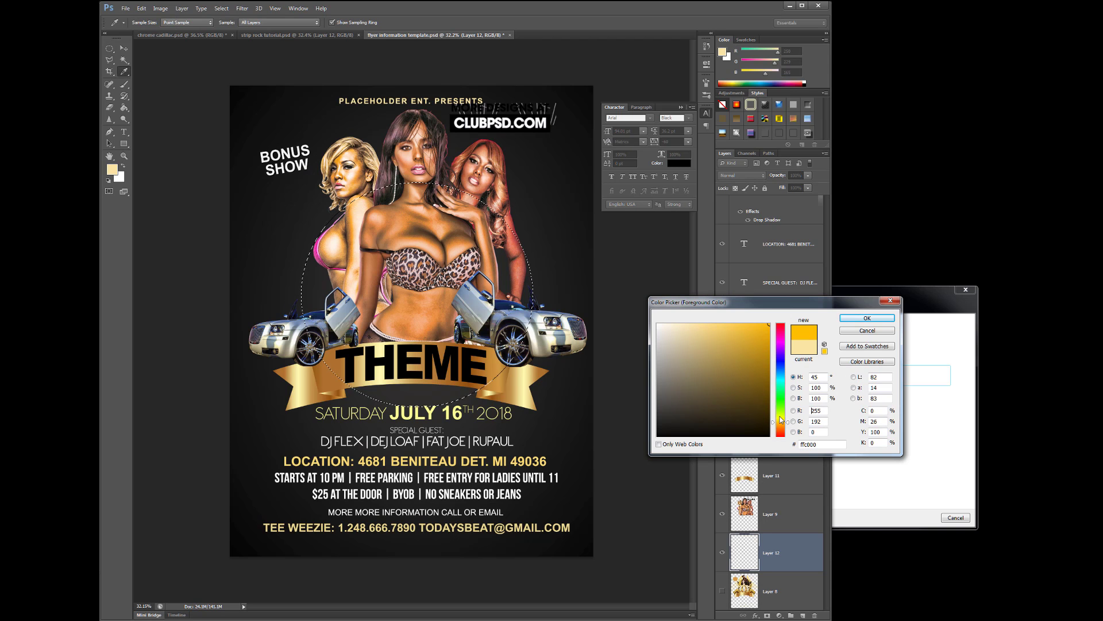
pyautogui.click(780, 418)
pyautogui.press('Return')
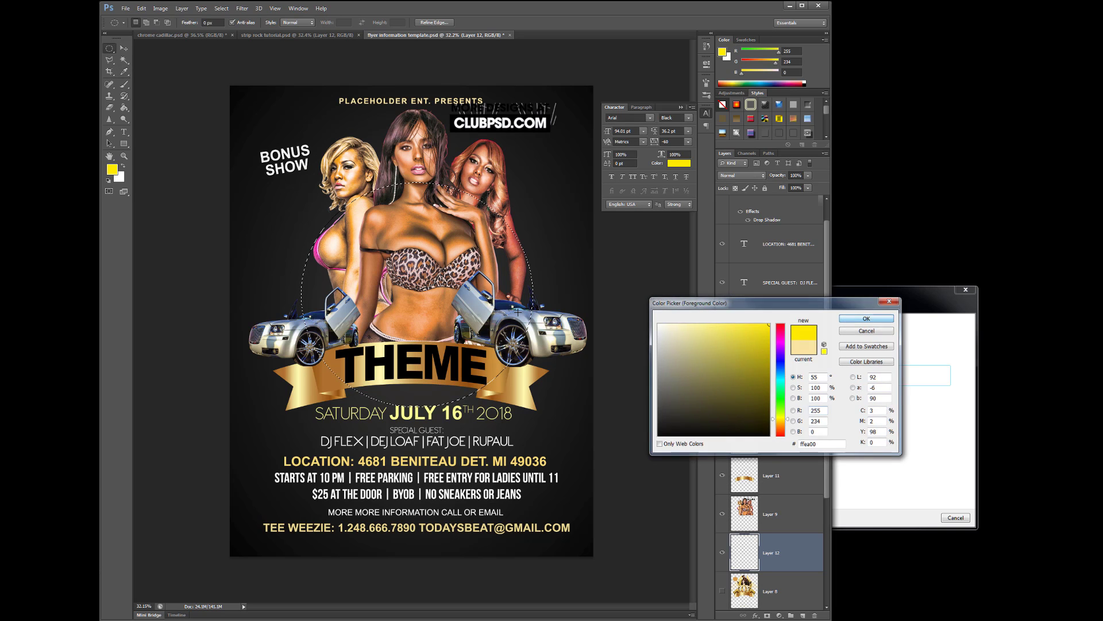
pyautogui.click(123, 108)
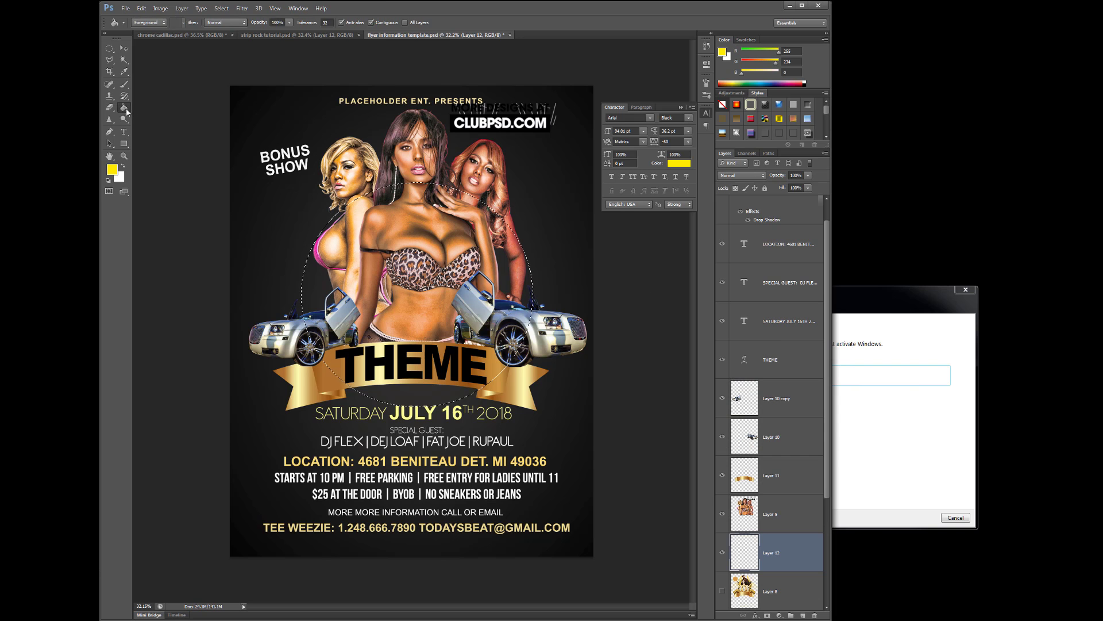
pyautogui.click(528, 293)
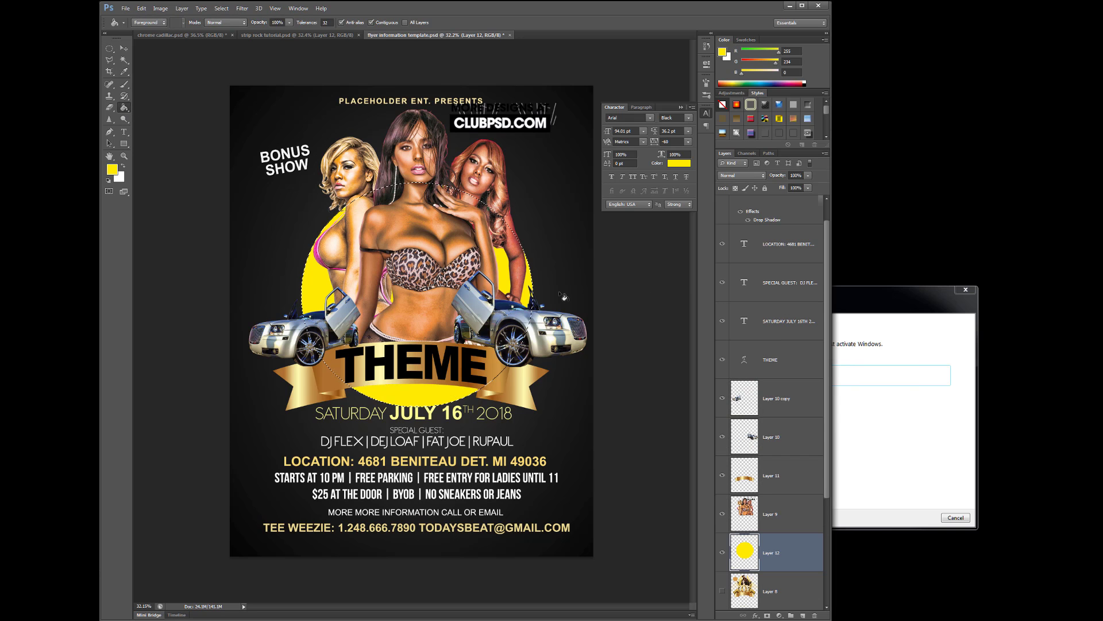
pyautogui.click(222, 8)
pyautogui.click(230, 27)
# Apply a Gaussian Blur of radius about 129 to the yellow ellipse
pyautogui.click(242, 8)
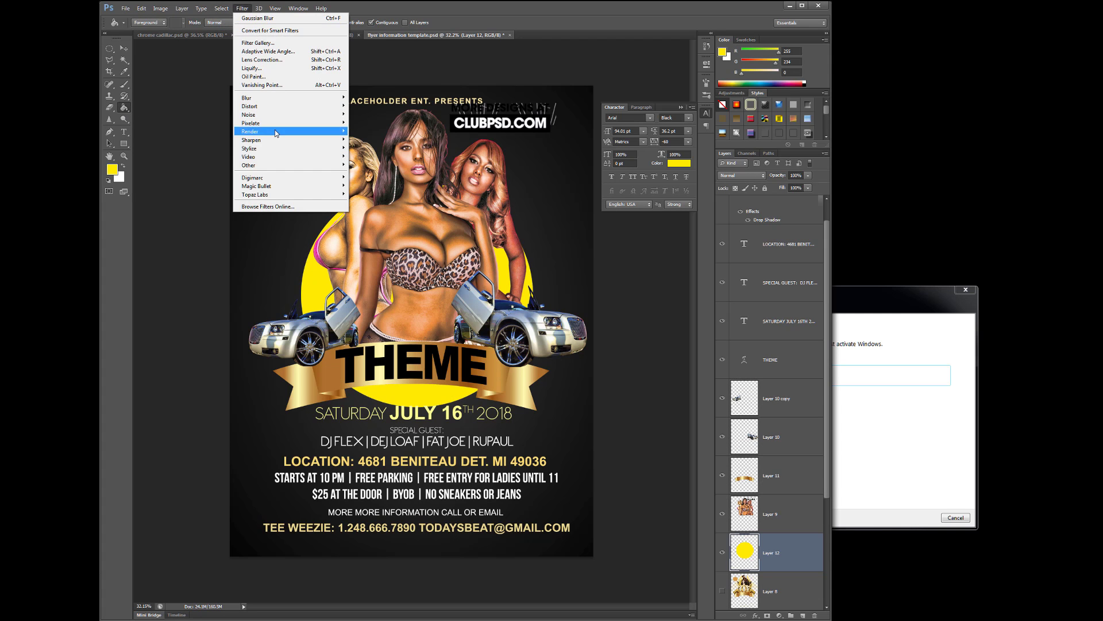
pyautogui.click(372, 160)
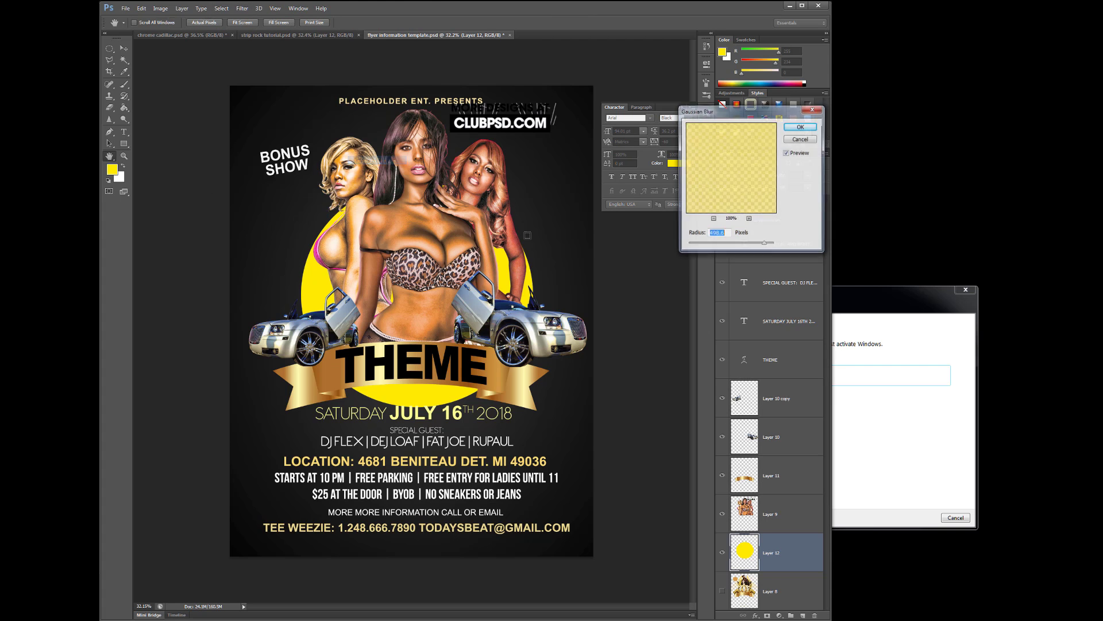
pyautogui.click(752, 244)
pyautogui.moveTo(753, 246); pyautogui.dragTo(750, 247)
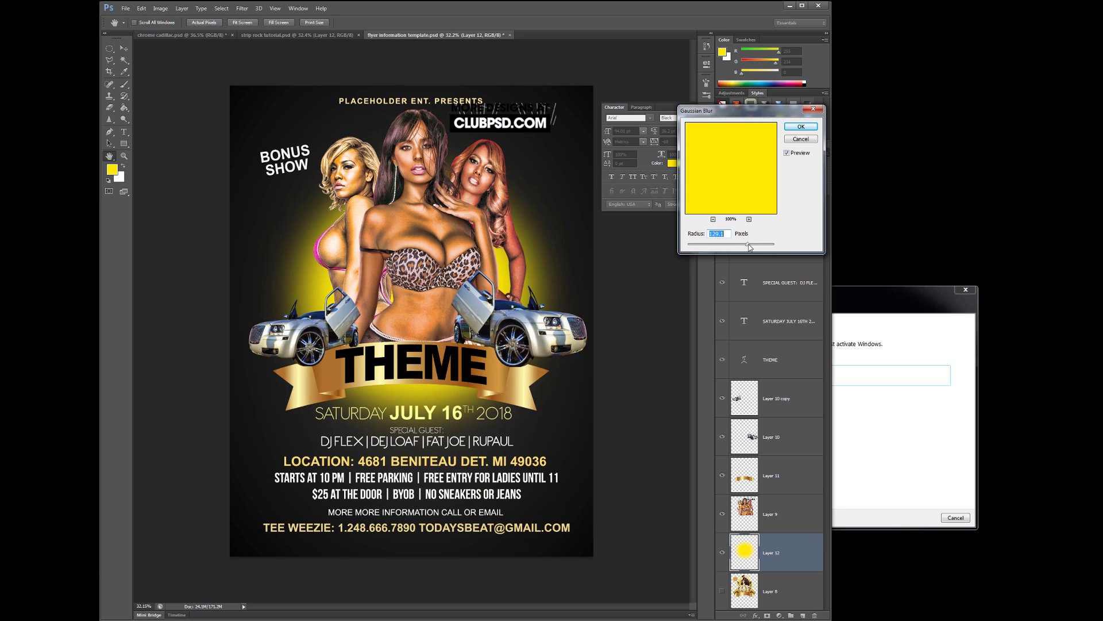
pyautogui.click(800, 127)
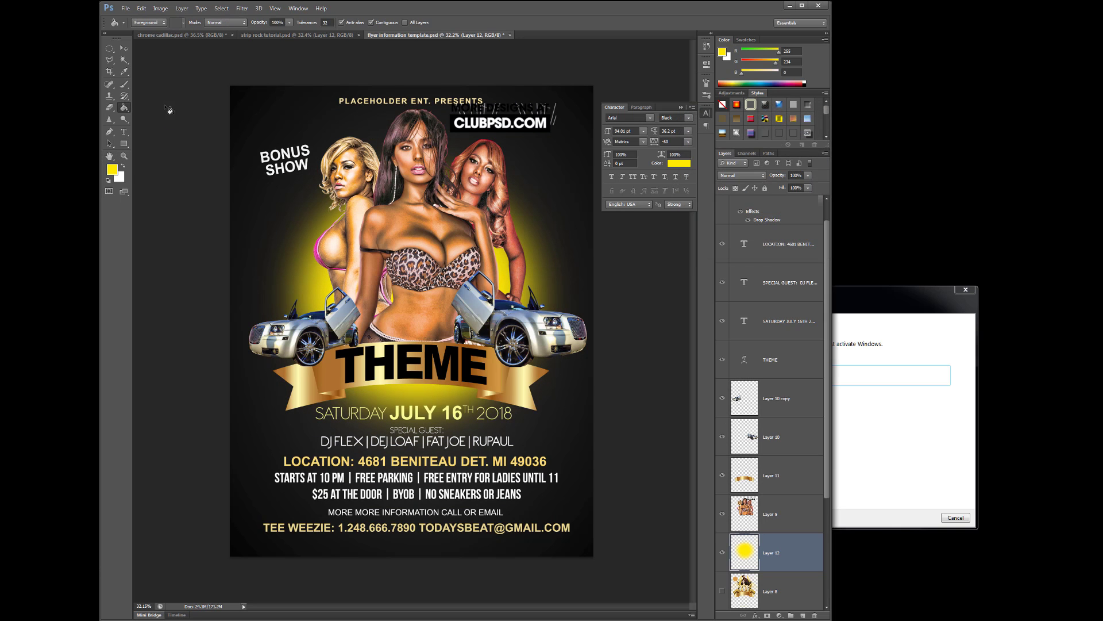
pyautogui.click(109, 107)
# Erase the glow behind the ribbon and stamp yellow light rays on new Layer 13
pyautogui.moveTo(520, 423); pyautogui.dragTo(301, 388)
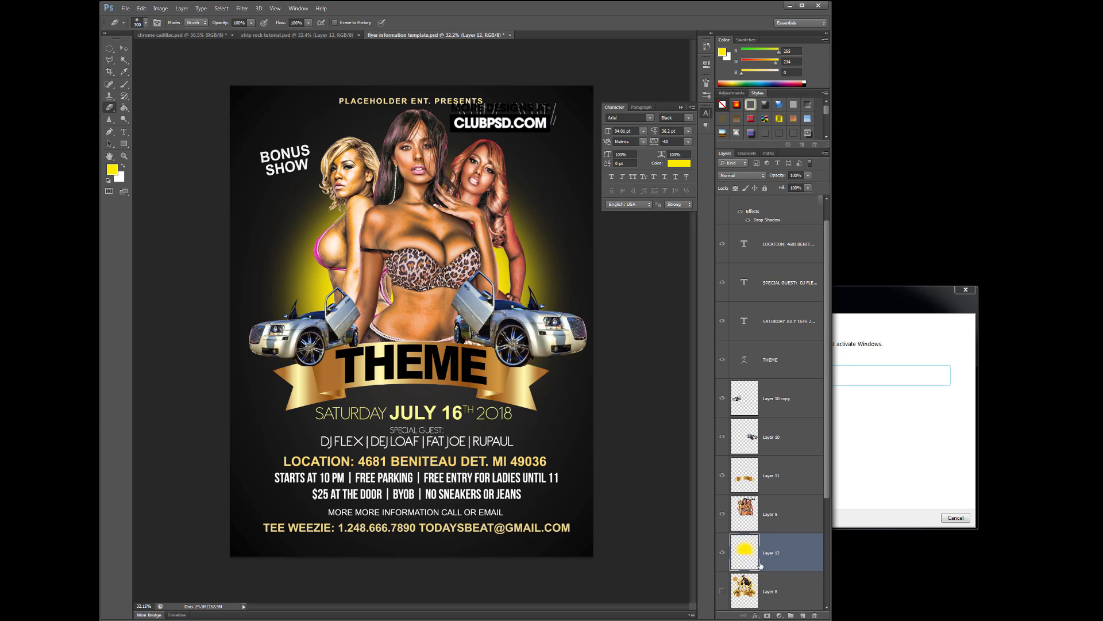
pyautogui.click(803, 615)
pyautogui.click(124, 85)
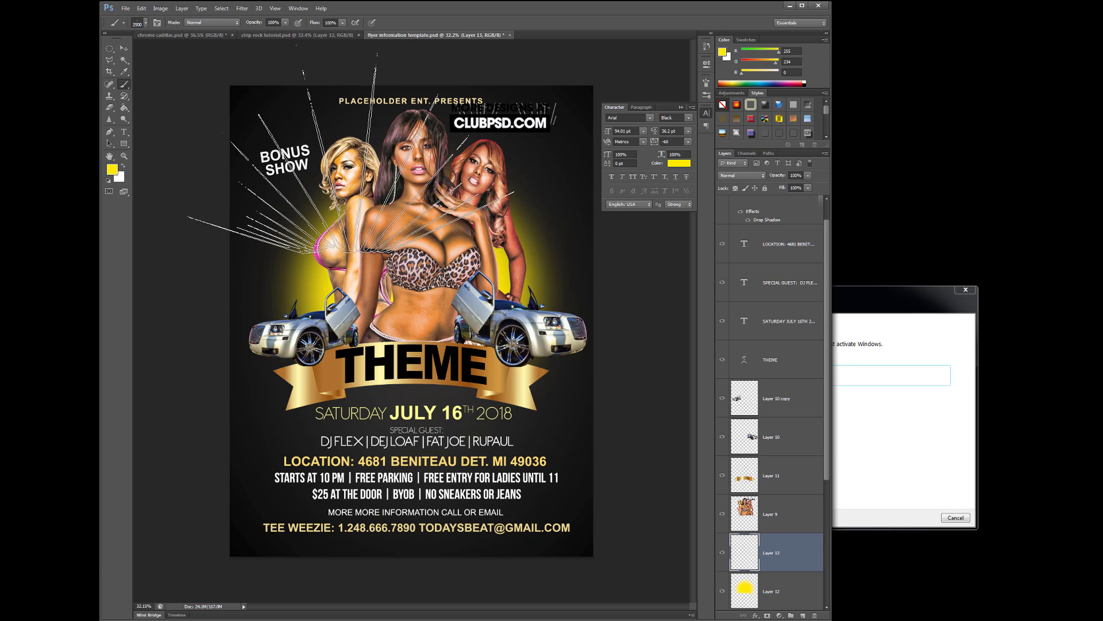
pyautogui.click(417, 264)
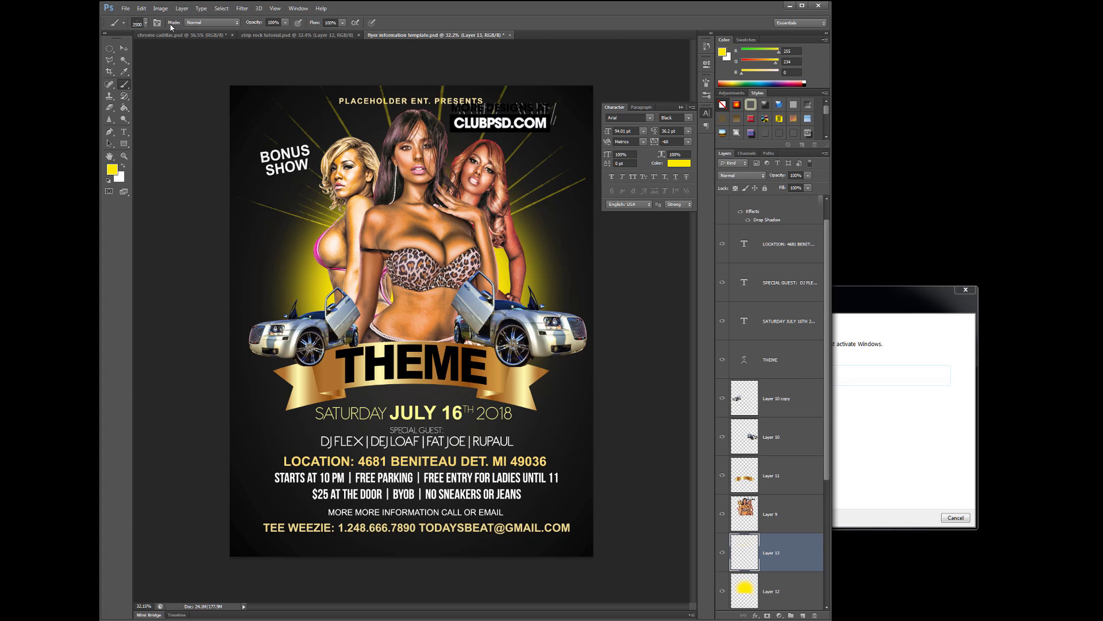
pyautogui.click(145, 23)
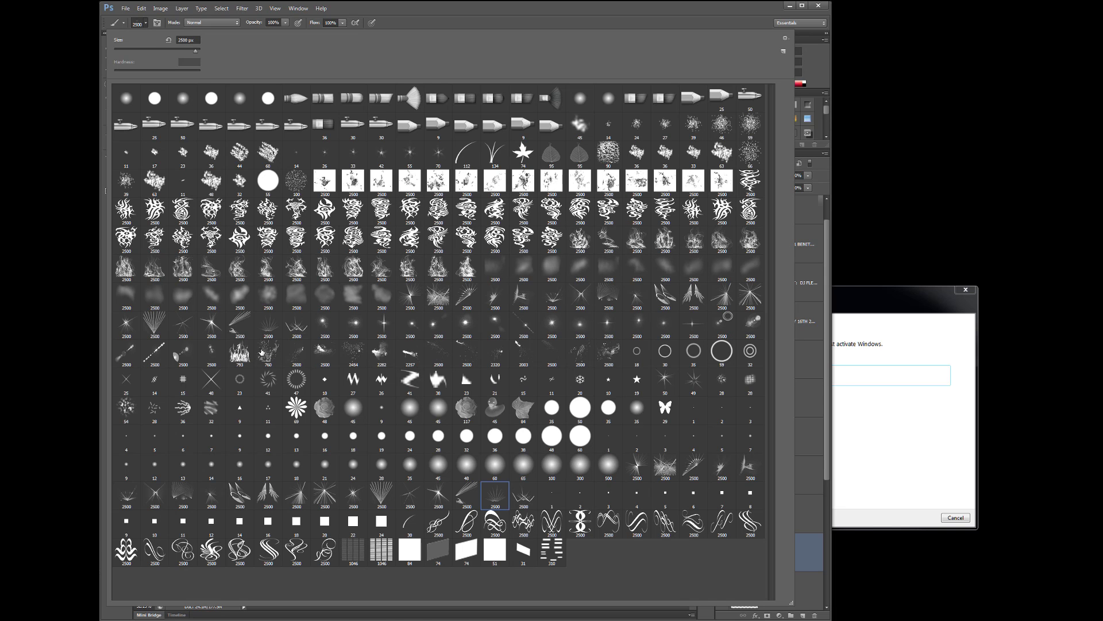
# Stamp a yellow splatter over the models with a 1800 px brush tip
pyautogui.doubleClick(268, 352)
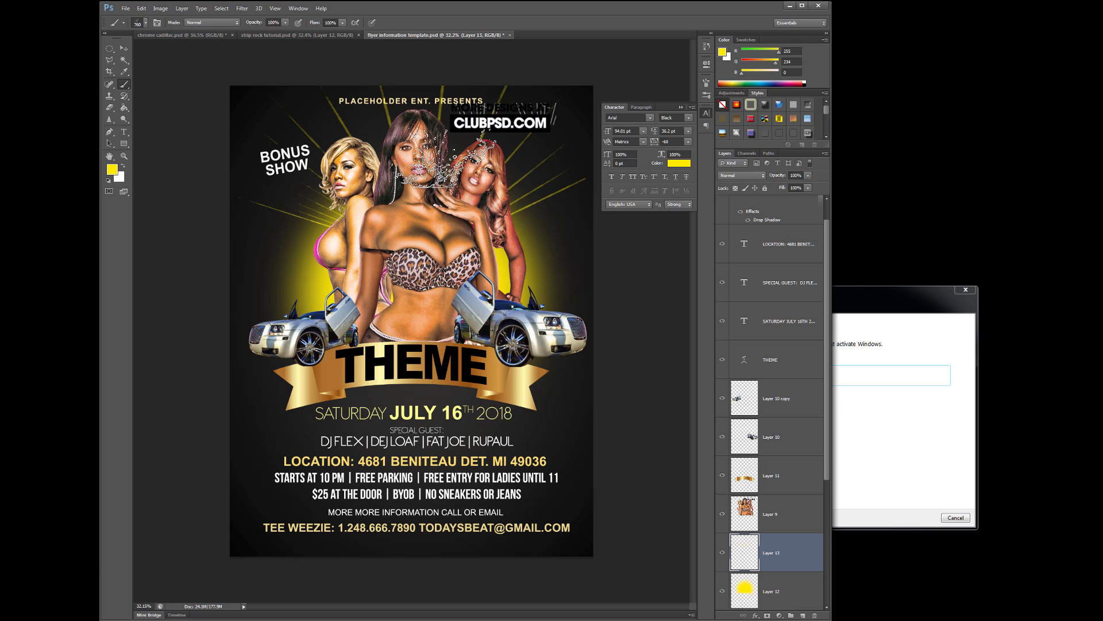
pyautogui.press(']')
pyautogui.press(']')
pyautogui.press(']')
pyautogui.press(']')
pyautogui.press(']')
pyautogui.press(']')
pyautogui.press(']')
pyautogui.press(']')
pyautogui.press(']')
pyautogui.press(']')
pyautogui.press(']')
pyautogui.click(433, 164)
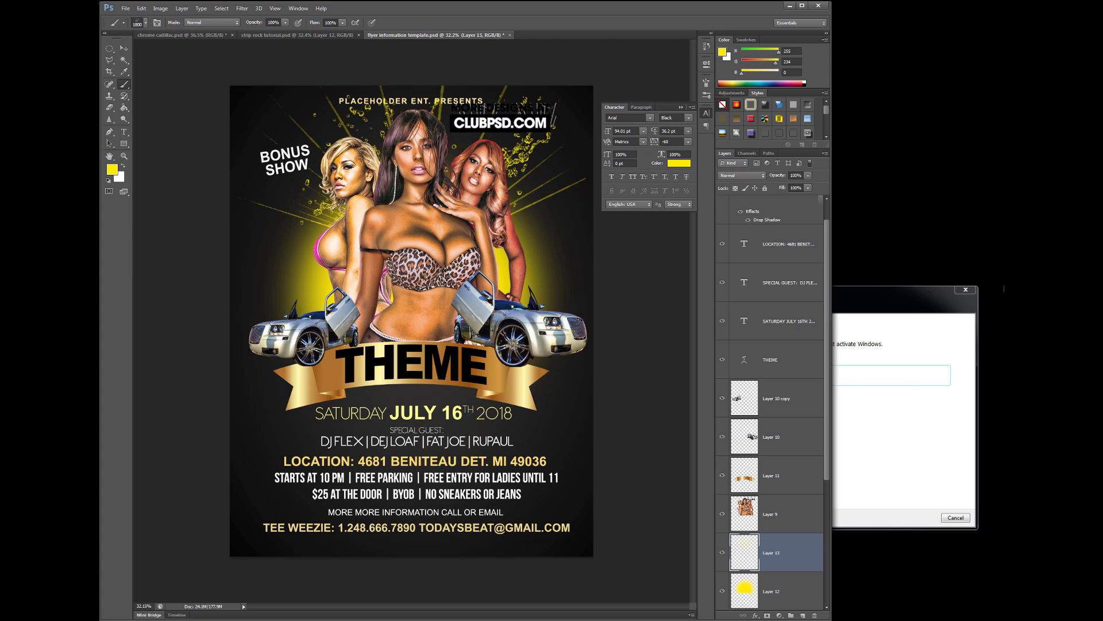
# Switch the colour to white and stamp a splash beside the right-hand model
pyautogui.click(111, 169)
pyautogui.moveTo(704, 339); pyautogui.dragTo(656, 323)
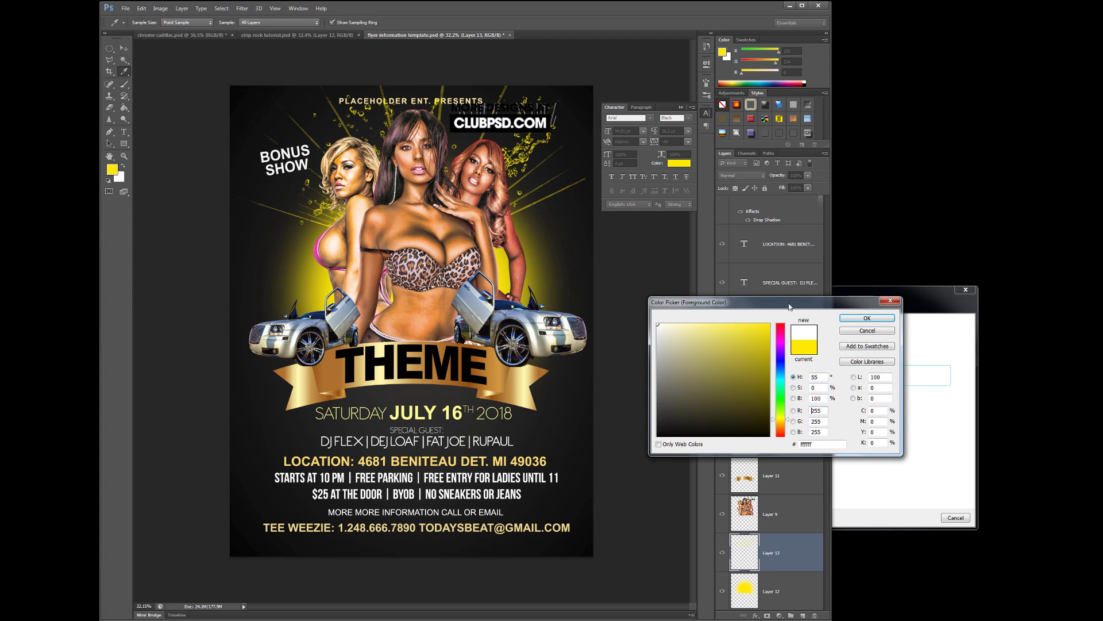
pyautogui.click(862, 318)
pyautogui.click(600, 283)
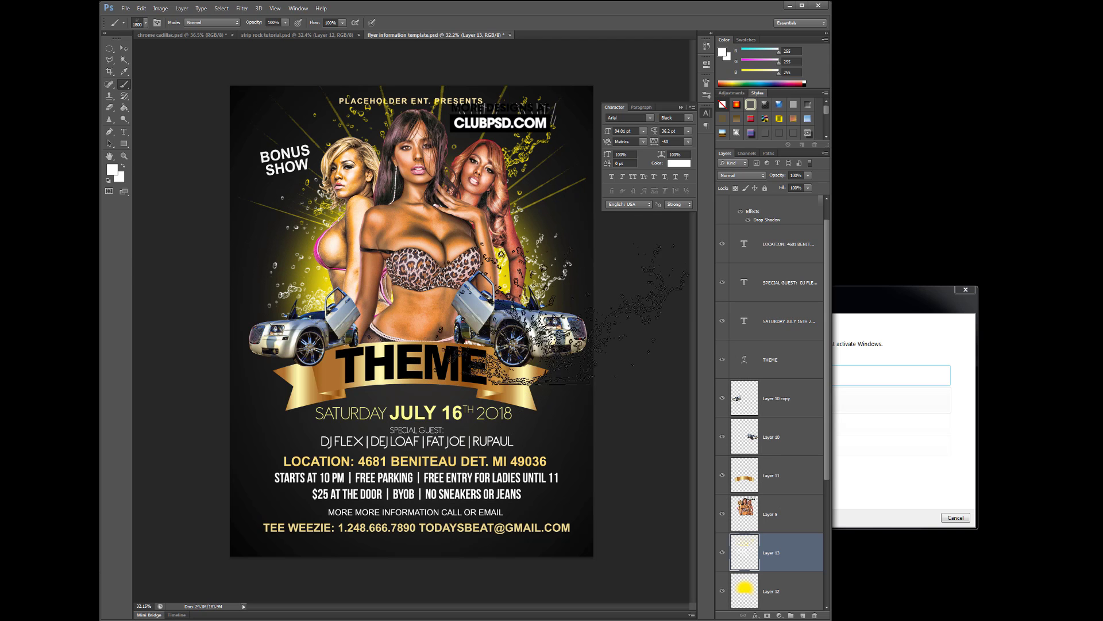
pyautogui.click(124, 49)
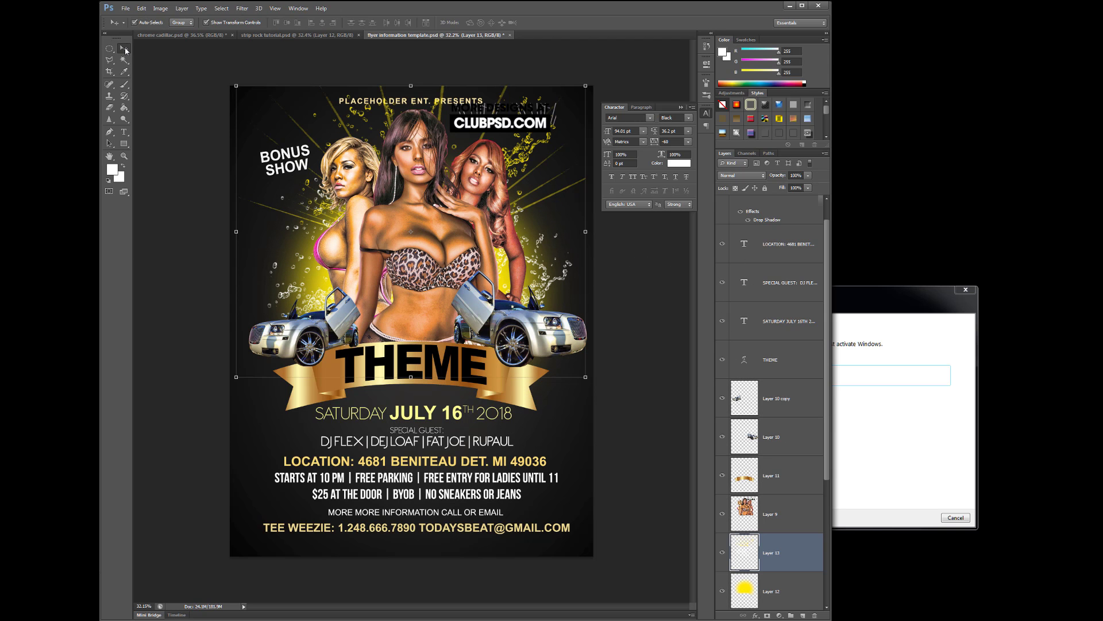
pyautogui.click(634, 328)
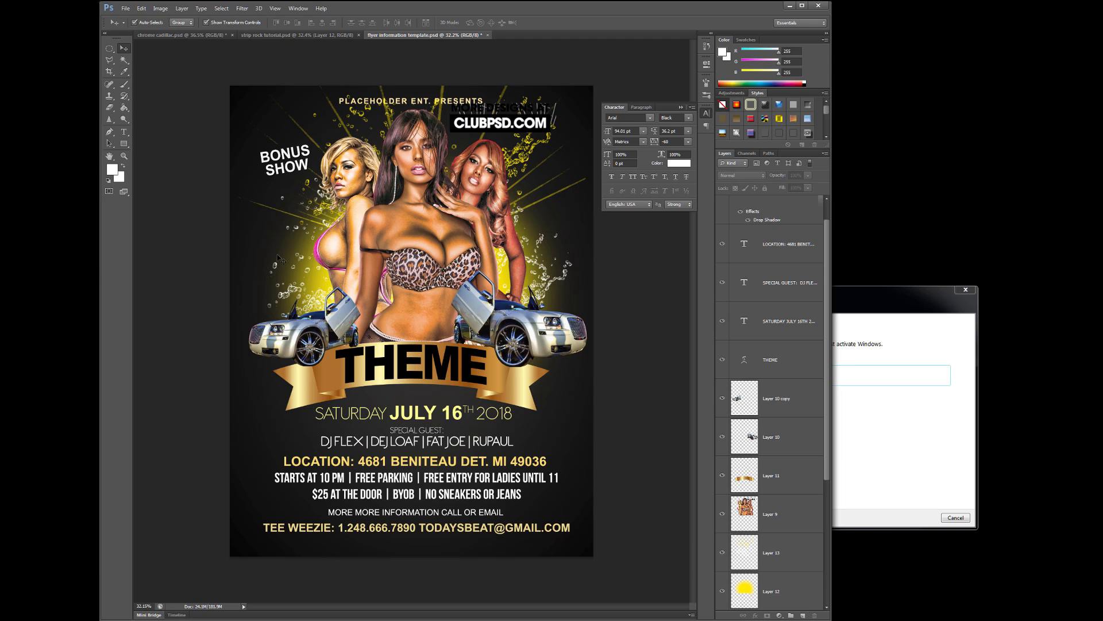
# Open GOLD-BOTTLES-ARMAND.png and drag the bottles into the flyer
pyautogui.click(125, 9)
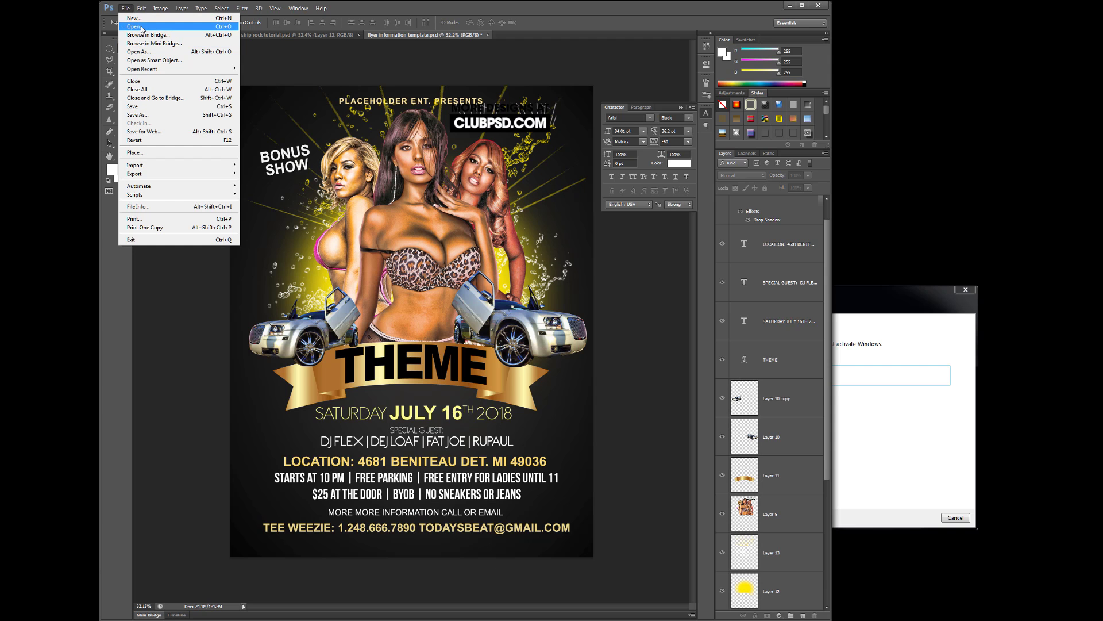
pyautogui.click(142, 28)
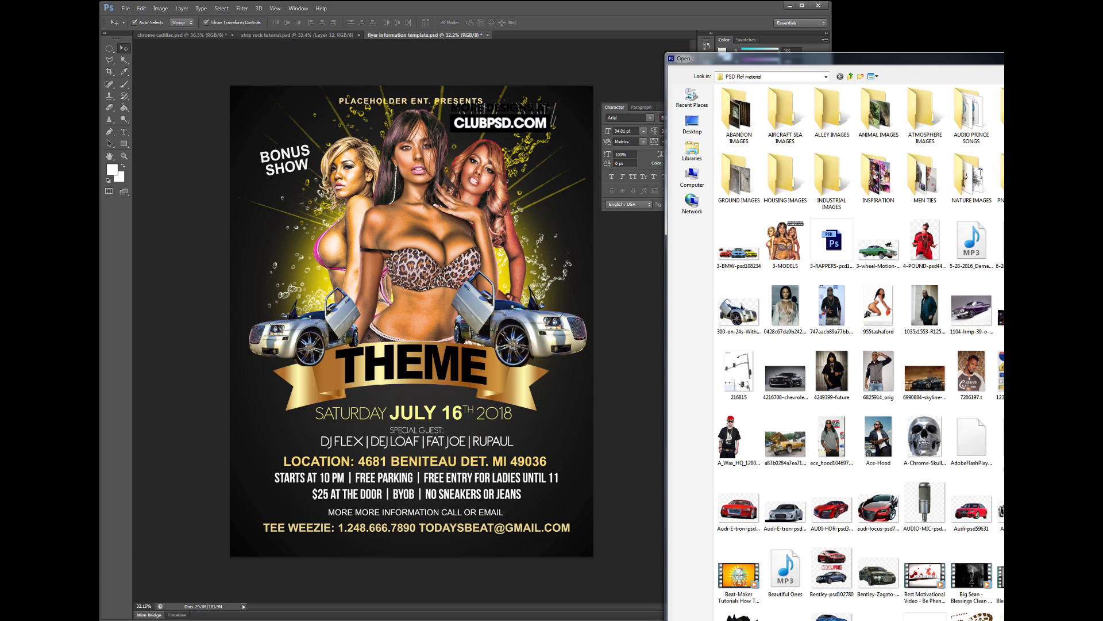
pyautogui.scroll(-3, 859, 350)
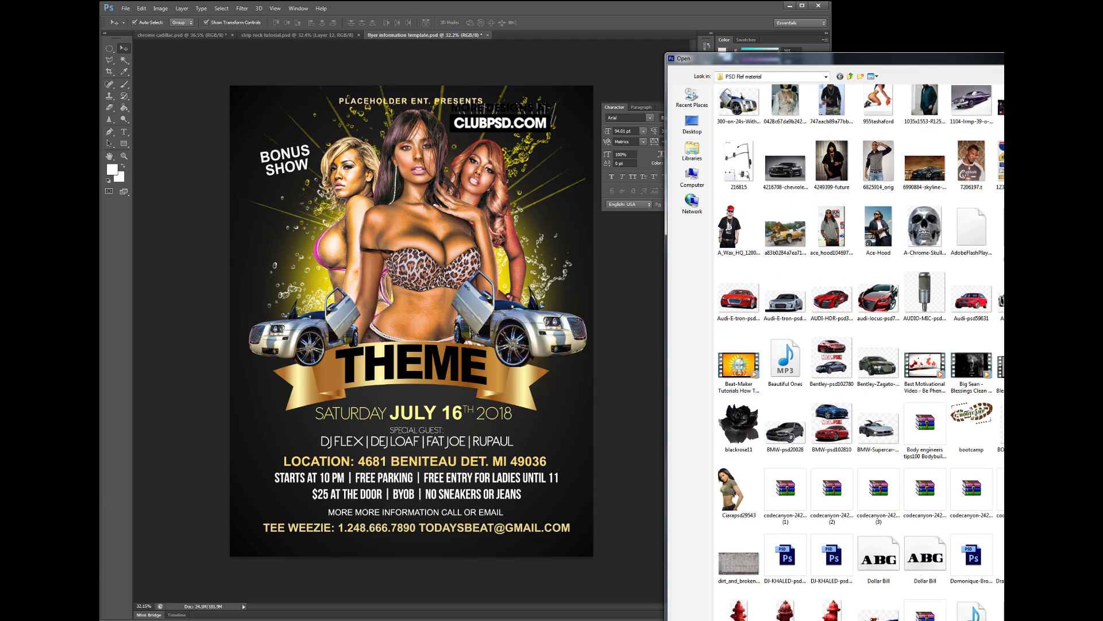
pyautogui.scroll(-2, 995, 262)
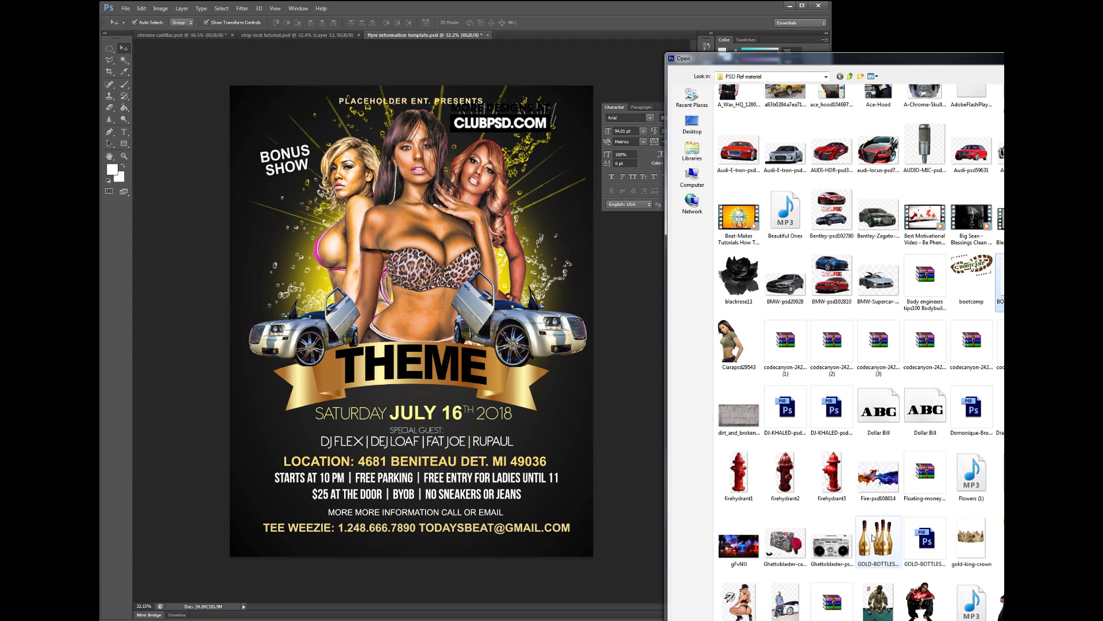
pyautogui.doubleClick(889, 527)
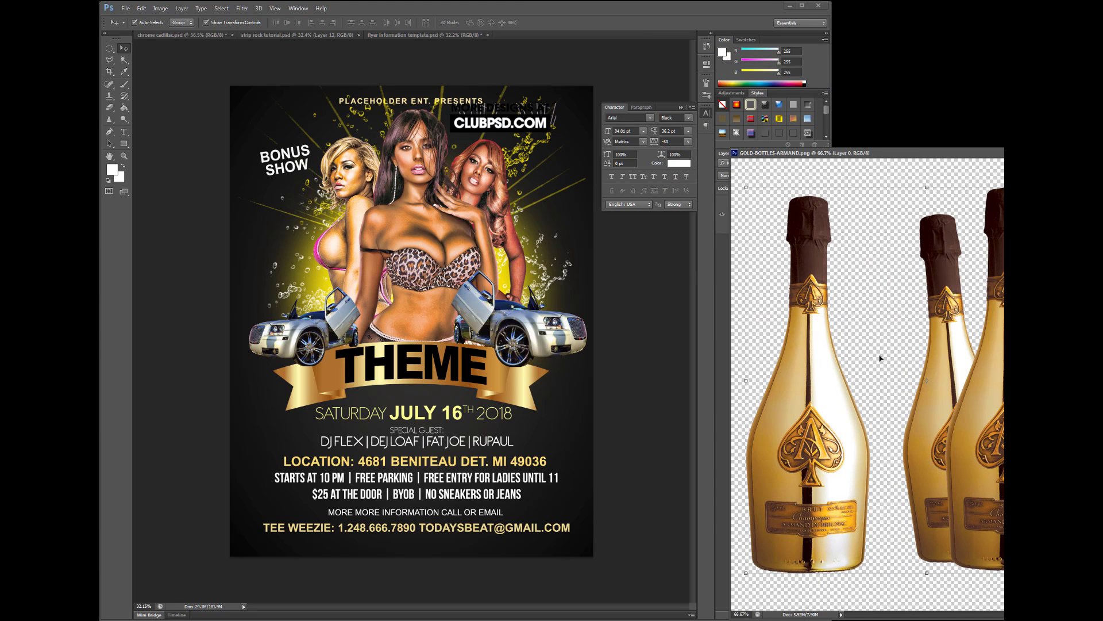
pyautogui.moveTo(794, 396); pyautogui.dragTo(539, 308)
# Tilt the bottles behind the right model, place their layer below the models, and duplicate it
pyautogui.moveTo(561, 185); pyautogui.dragTo(594, 230)
pyautogui.moveTo(498, 303); pyautogui.dragTo(551, 298)
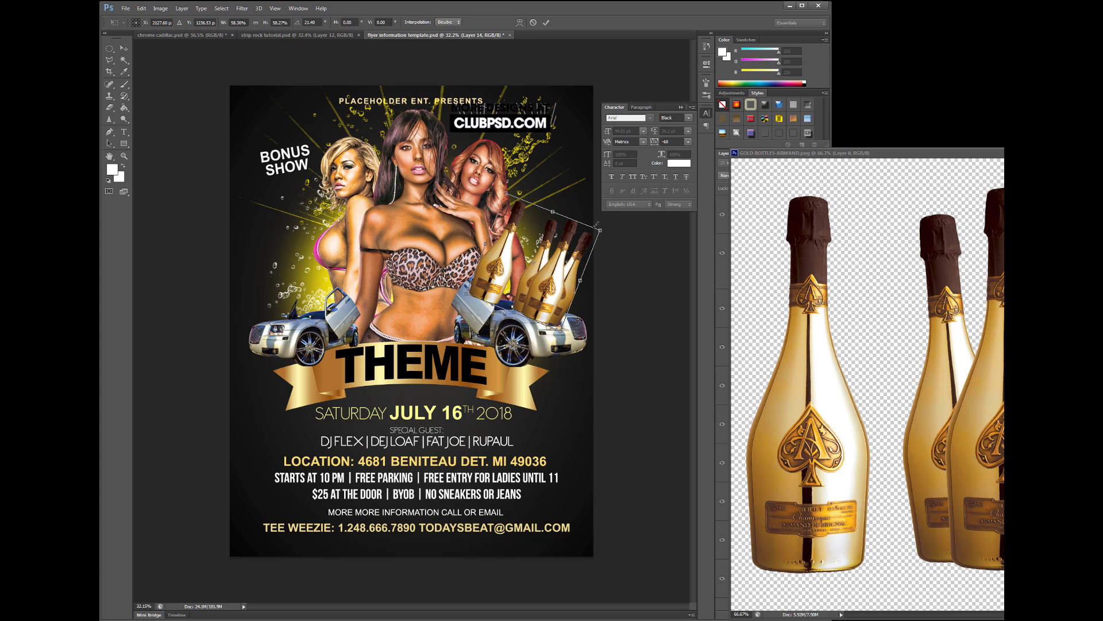
pyautogui.moveTo(615, 213)
pyautogui.mouseDown()
pyautogui.moveTo(609, 204)
pyautogui.moveTo(614, 220)
pyautogui.mouseUp()
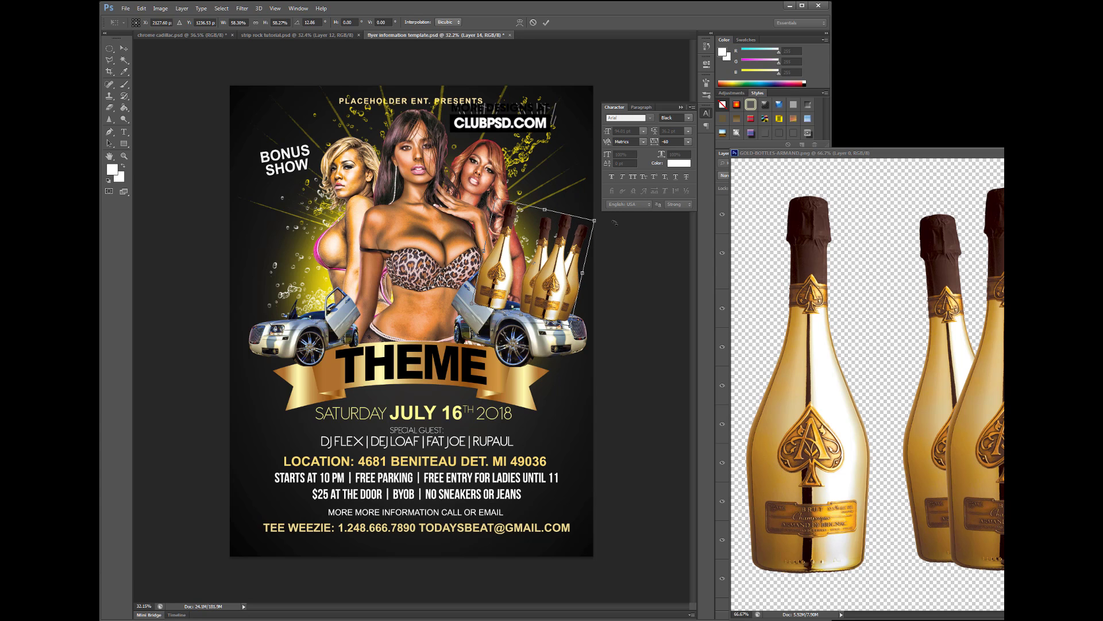
pyautogui.press('Return')
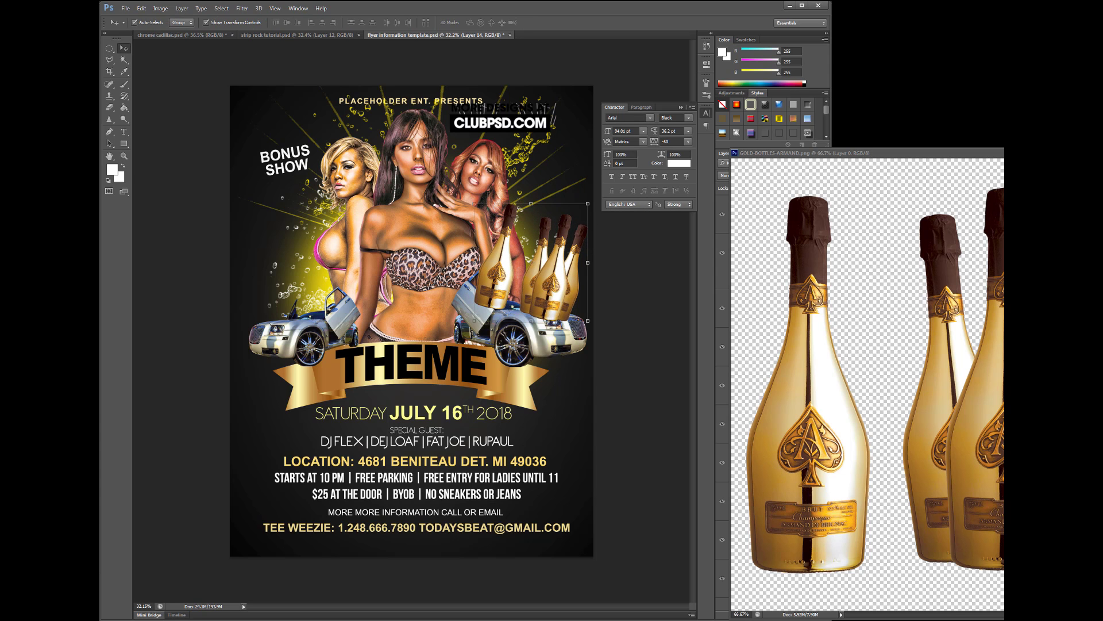
pyautogui.moveTo(782, 214); pyautogui.dragTo(732, 567)
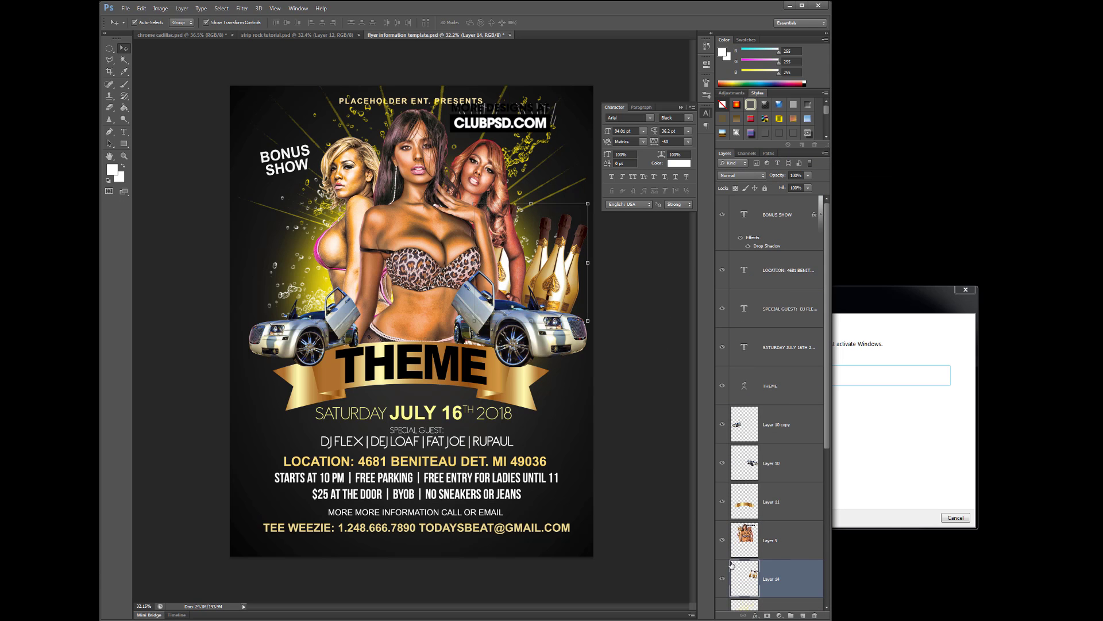
pyautogui.moveTo(563, 285); pyautogui.dragTo(548, 283)
pyautogui.moveTo(801, 614); pyautogui.dragTo(802, 615)
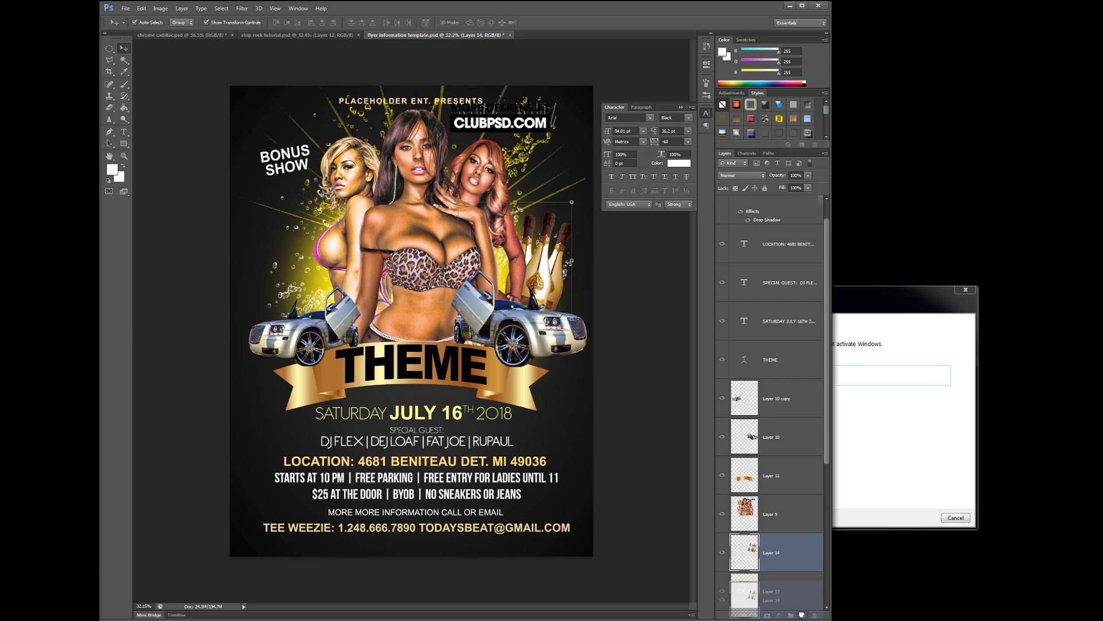
# Flip the bottle copy horizontally and move it to the flyer's left side
pyautogui.click(142, 8)
pyautogui.moveTo(186, 182)
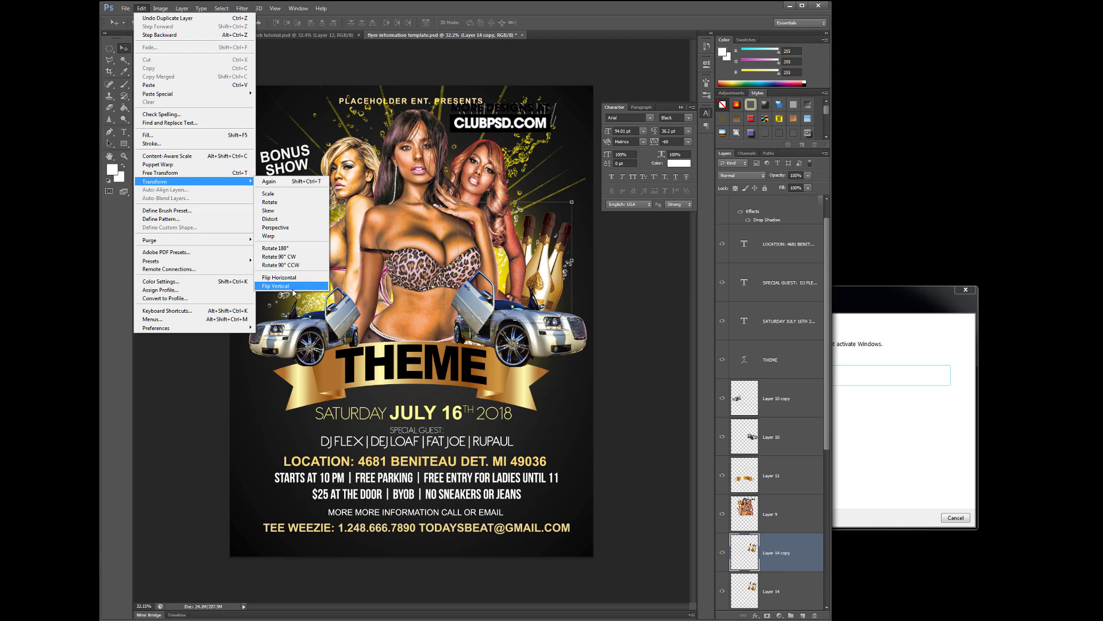
pyautogui.click(279, 278)
pyautogui.moveTo(565, 291); pyautogui.dragTo(376, 293)
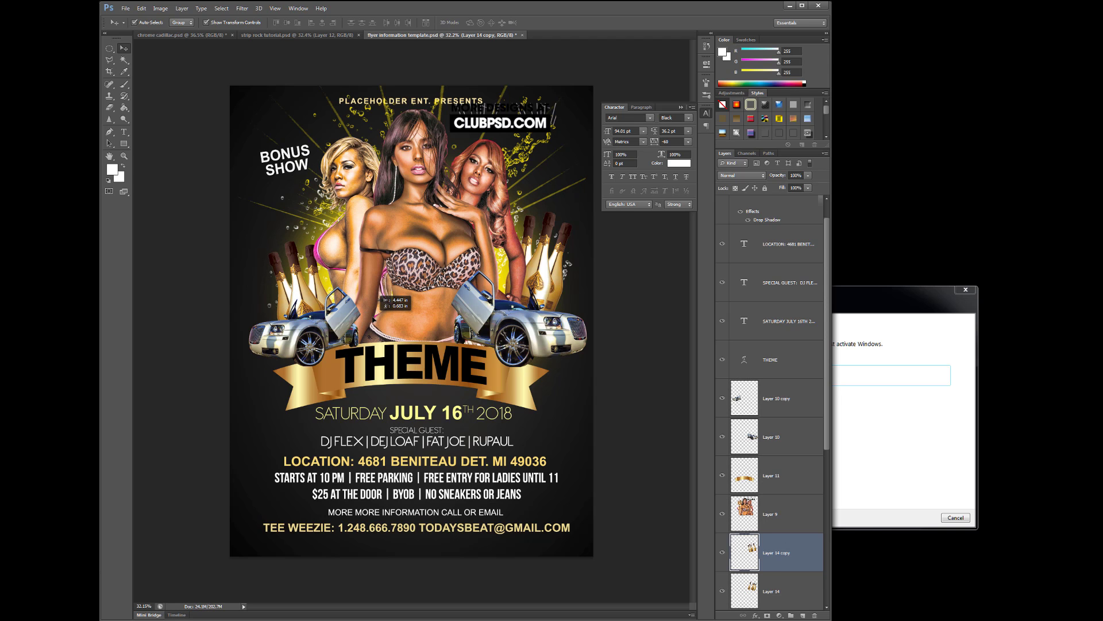
# Shift the right-hand bottles left behind the middle model
pyautogui.click(547, 268)
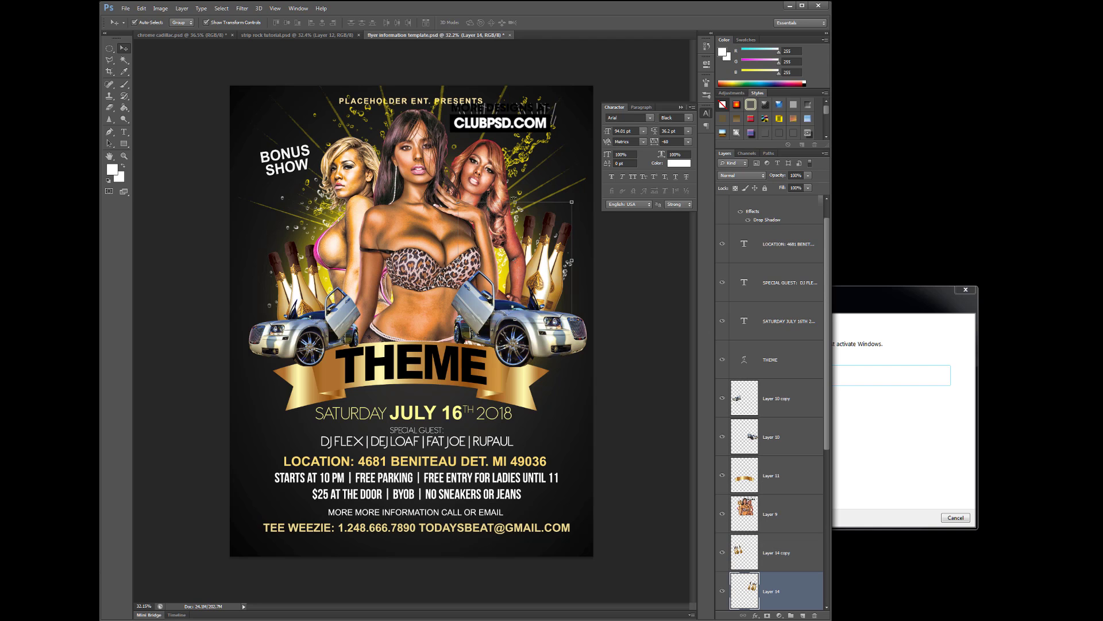
pyautogui.moveTo(536, 279); pyautogui.dragTo(513, 272)
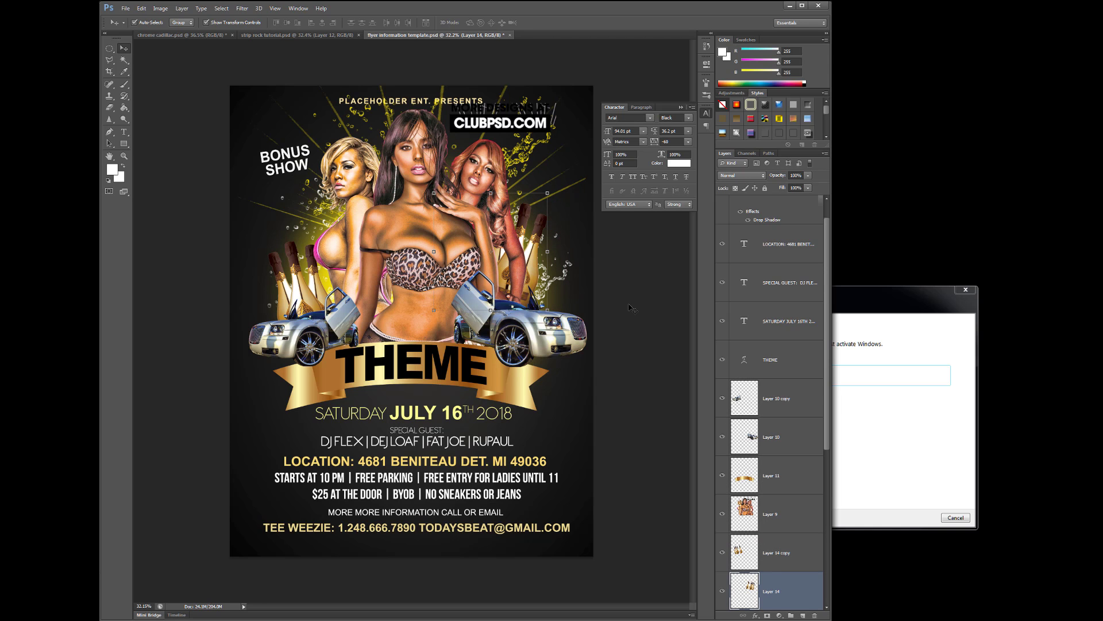
pyautogui.click(633, 309)
pyautogui.click(549, 343)
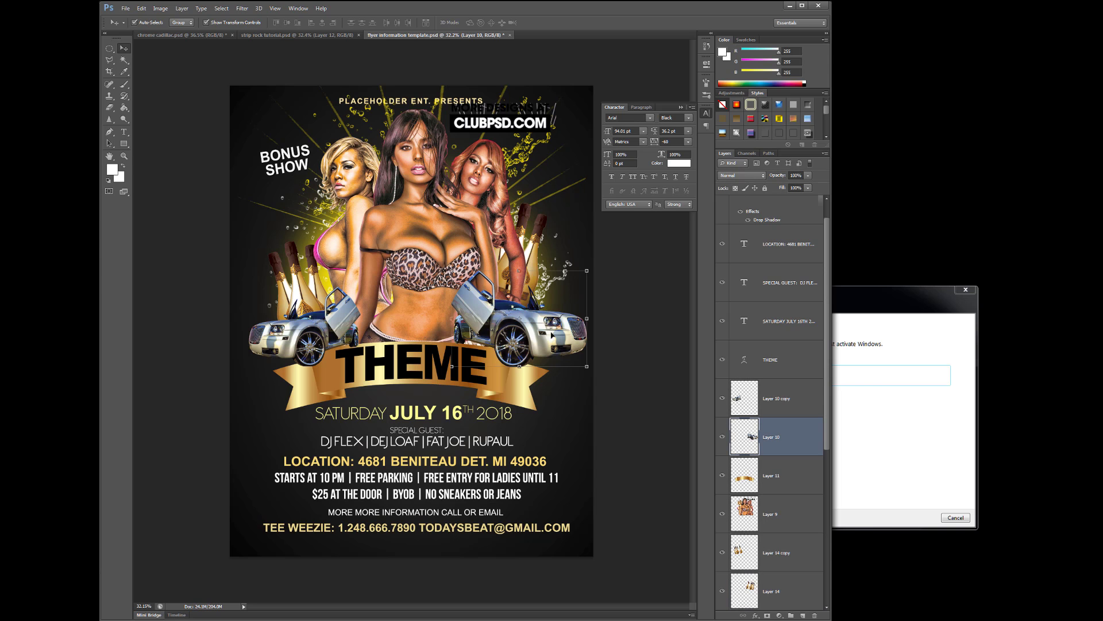
# Open Levels on the right car and lower the Green channel midtones to 0.61
pyautogui.click(155, 9)
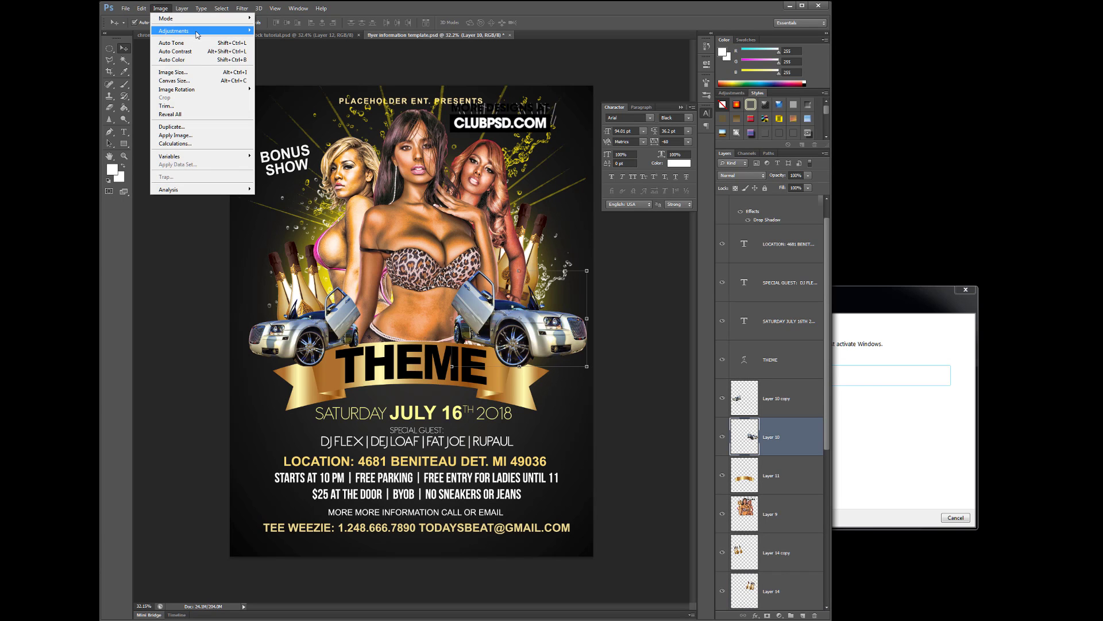
pyautogui.moveTo(198, 32)
pyautogui.click(294, 39)
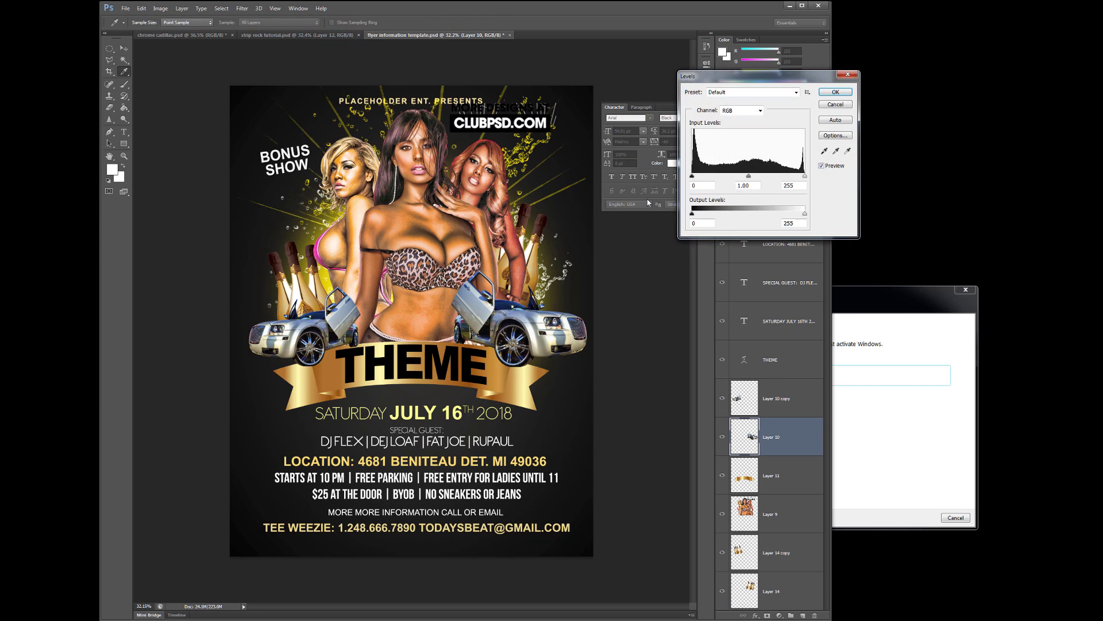
pyautogui.click(755, 111)
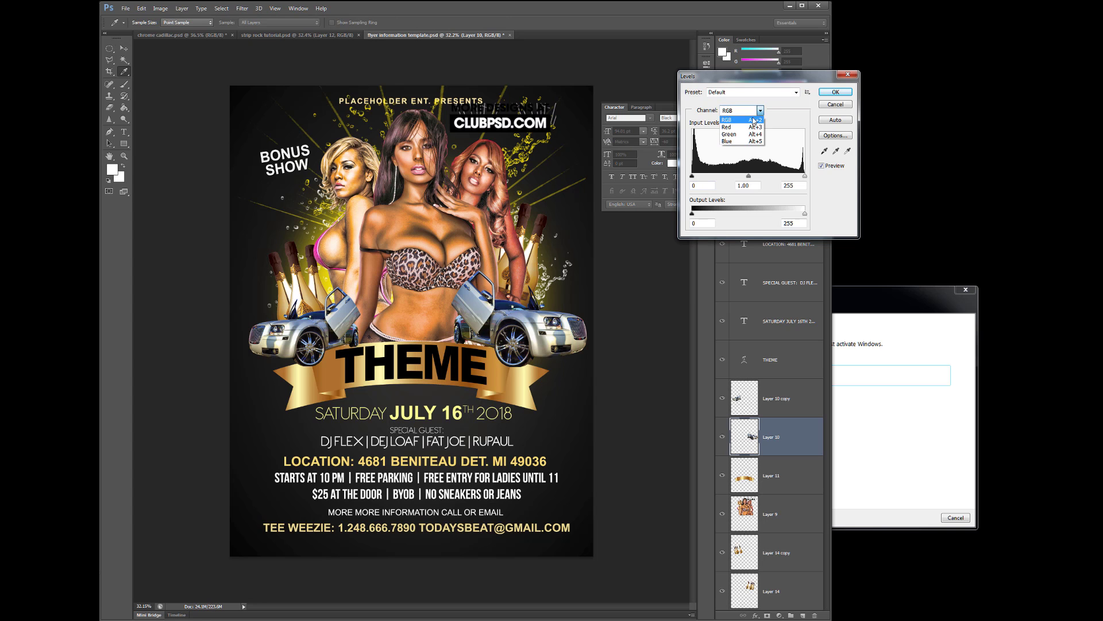
pyautogui.click(746, 135)
pyautogui.moveTo(749, 176)
pyautogui.mouseDown()
pyautogui.moveTo(769, 177)
pyautogui.moveTo(747, 180)
pyautogui.mouseUp()
pyautogui.click(759, 111)
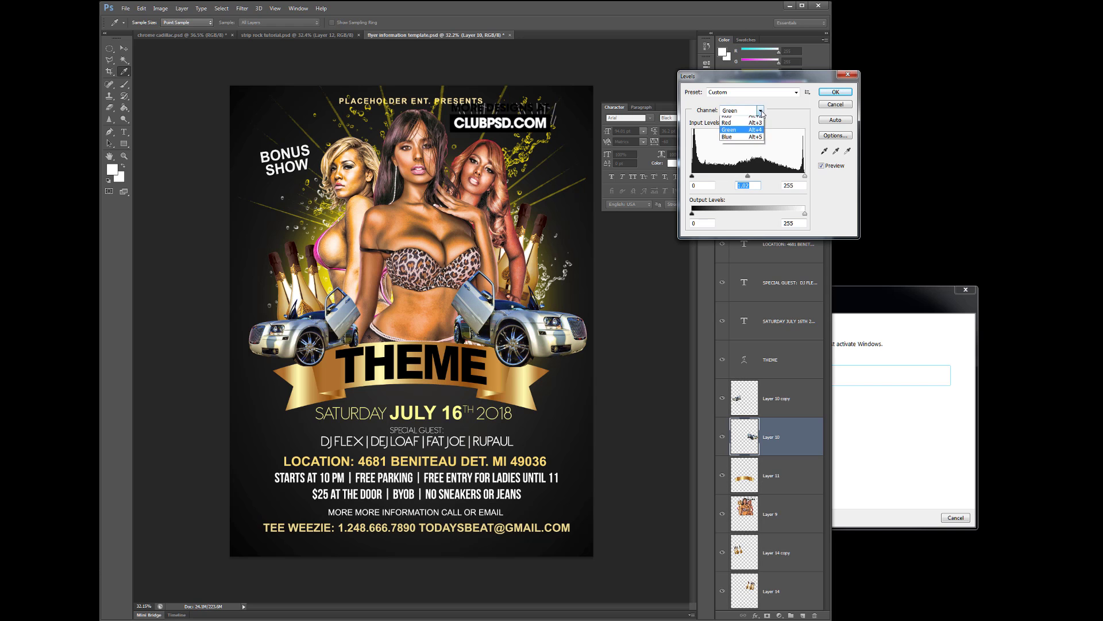
pyautogui.click(742, 144)
pyautogui.click(750, 184)
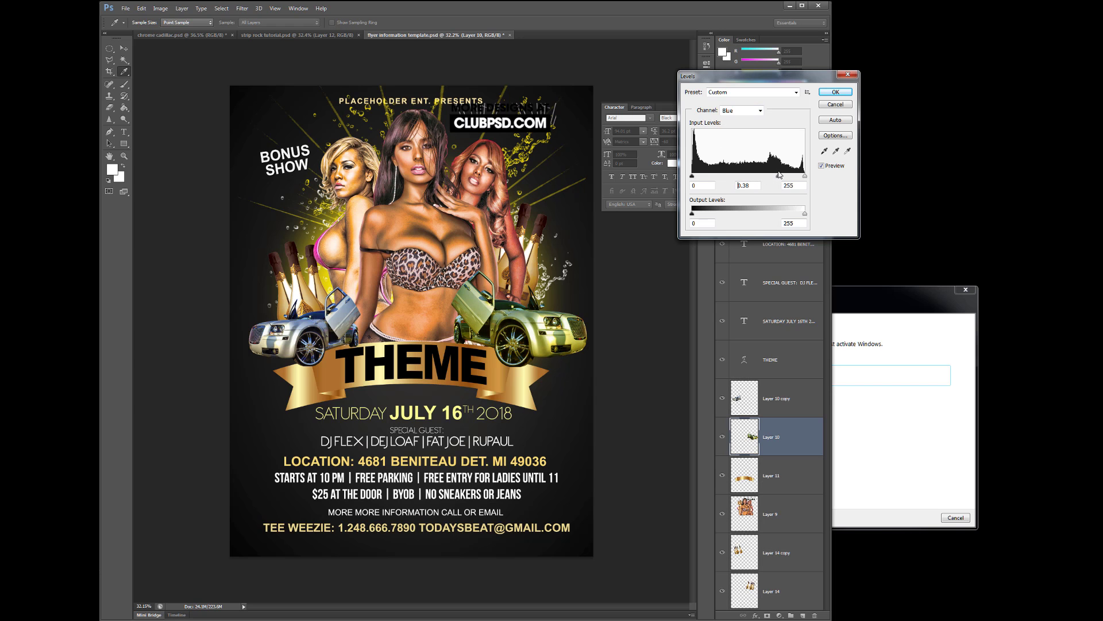
pyautogui.click(762, 111)
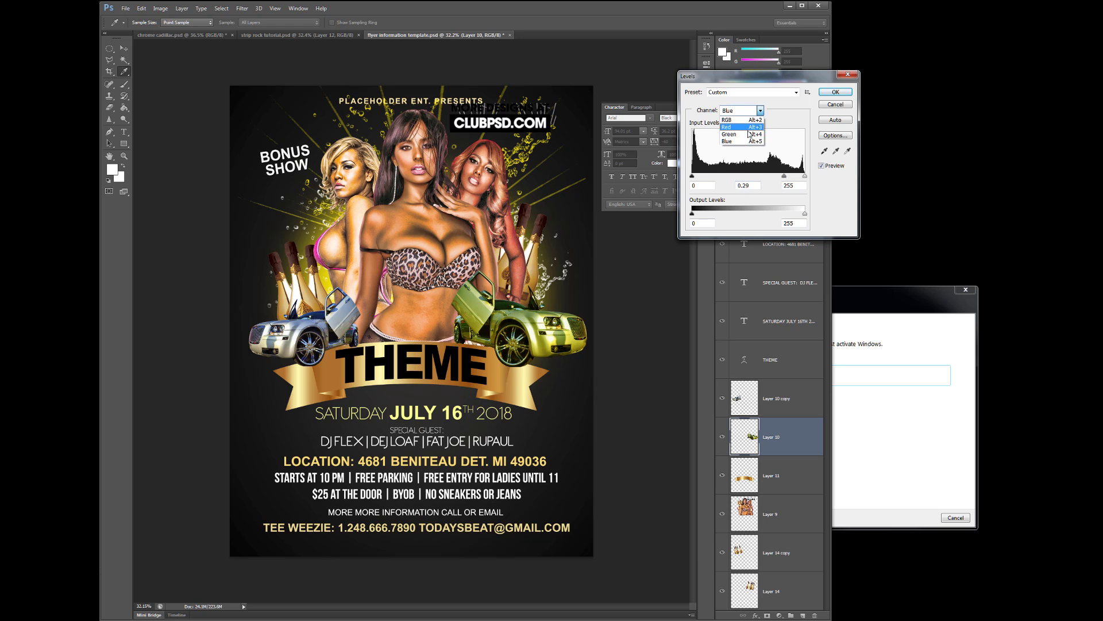
pyautogui.click(738, 135)
pyautogui.moveTo(749, 177); pyautogui.dragTo(768, 177)
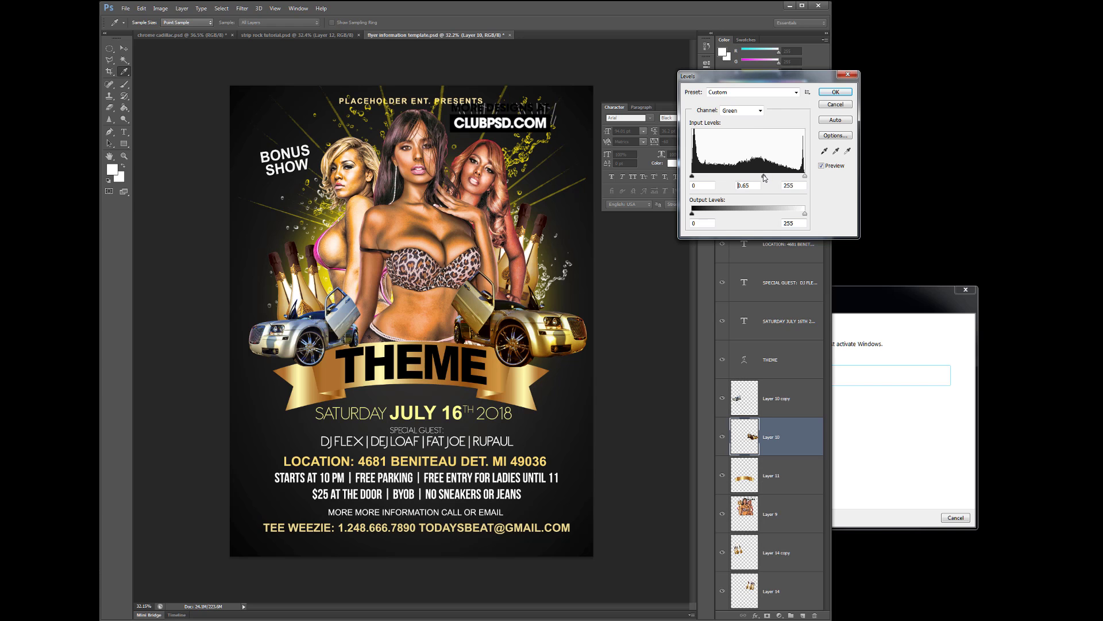
# Lower the Red channel midtones and pull its white point to 231
pyautogui.click(760, 110)
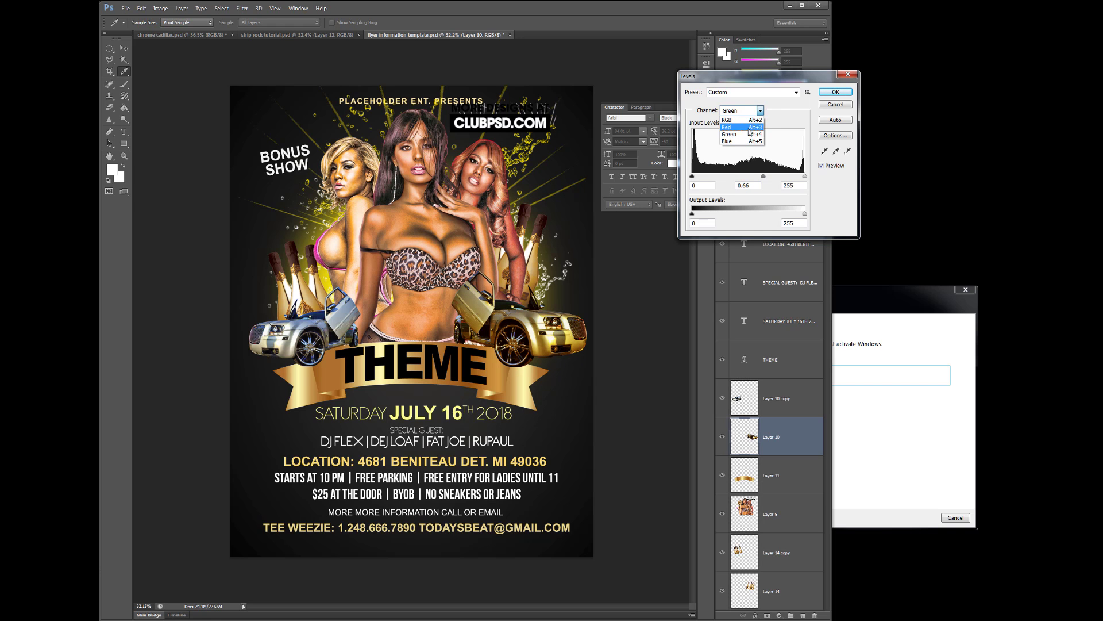
pyautogui.click(747, 127)
pyautogui.click(749, 176)
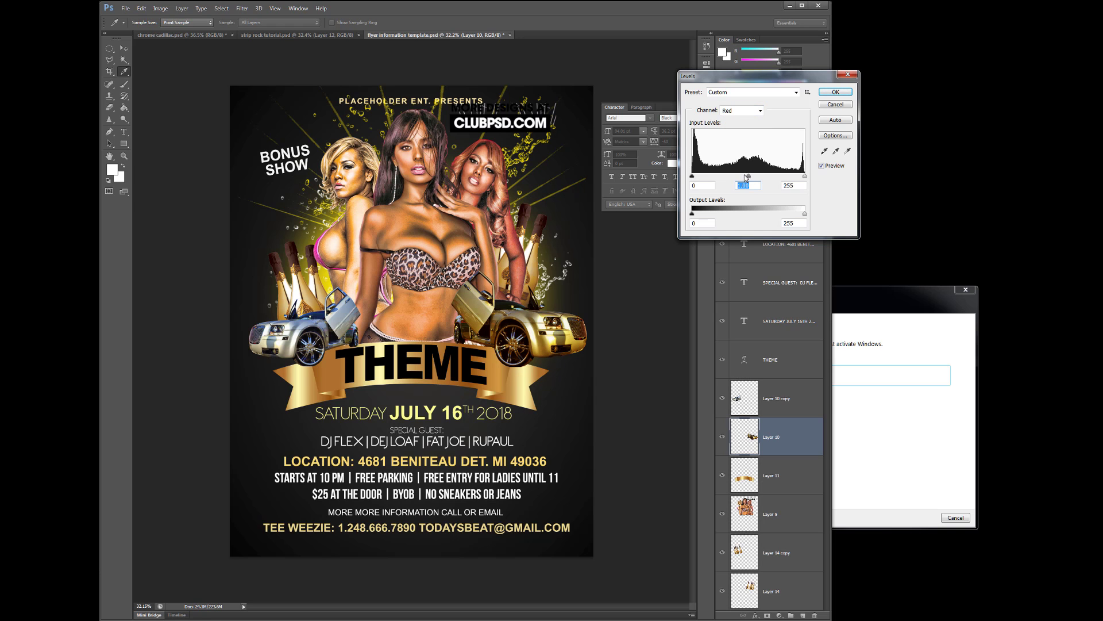
pyautogui.moveTo(750, 178)
pyautogui.mouseDown()
pyautogui.moveTo(762, 179)
pyautogui.moveTo(753, 178)
pyautogui.mouseUp()
pyautogui.click(691, 176)
pyautogui.moveTo(804, 177); pyautogui.dragTo(796, 179)
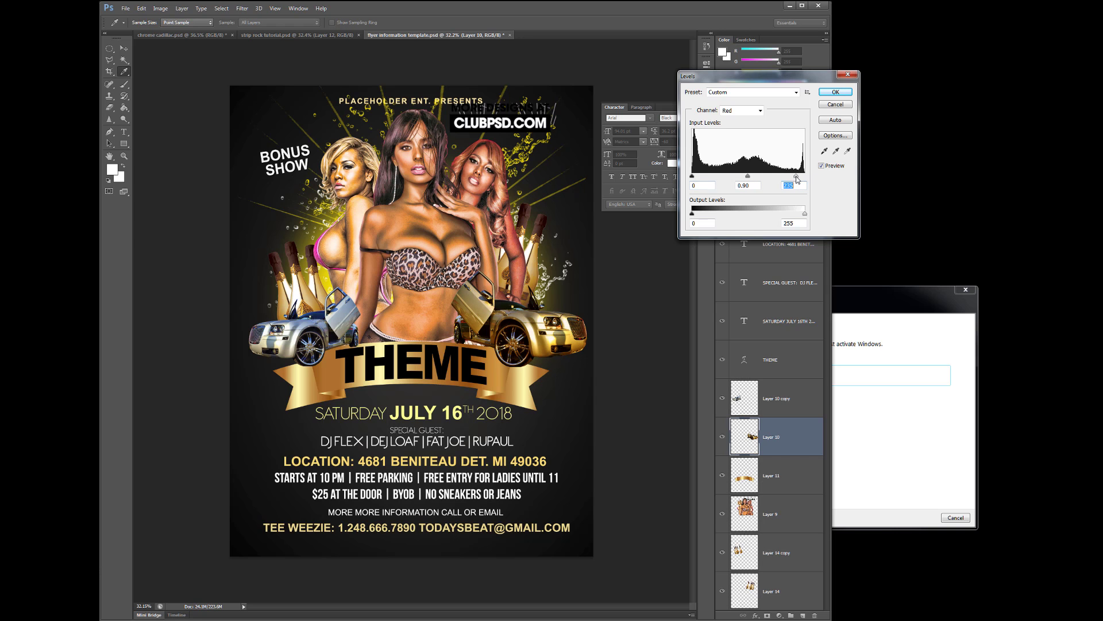
# Apply the gold Levels, delete the left silver car, and move a gold car copy left
pyautogui.click(835, 92)
pyautogui.click(308, 336)
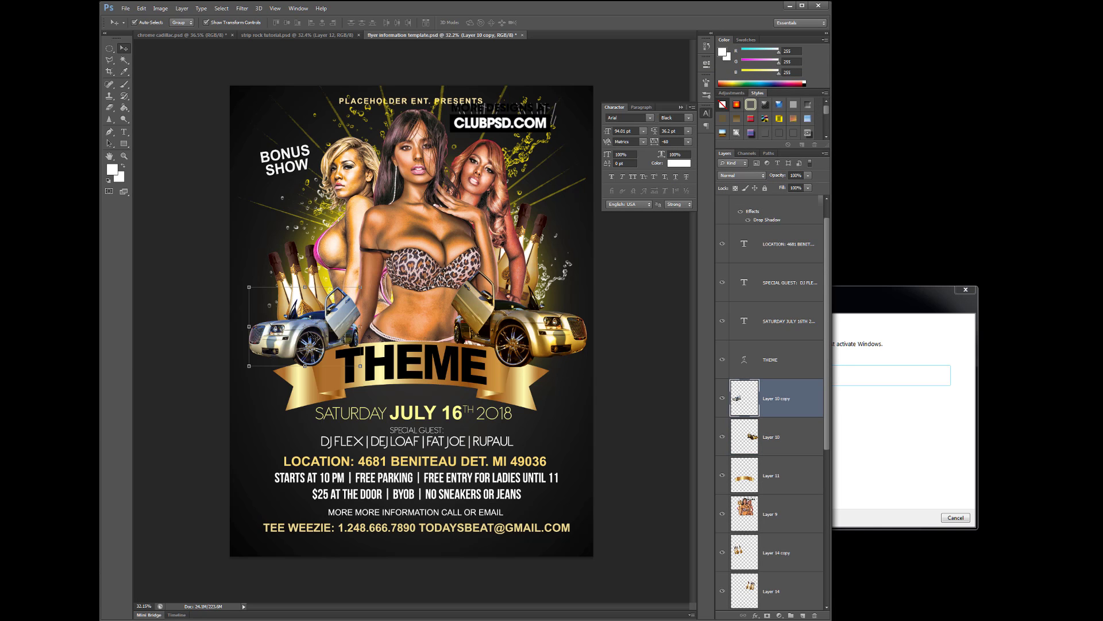
pyautogui.press('Delete')
pyautogui.moveTo(789, 397); pyautogui.dragTo(802, 615)
pyautogui.moveTo(561, 331); pyautogui.dragTo(371, 340)
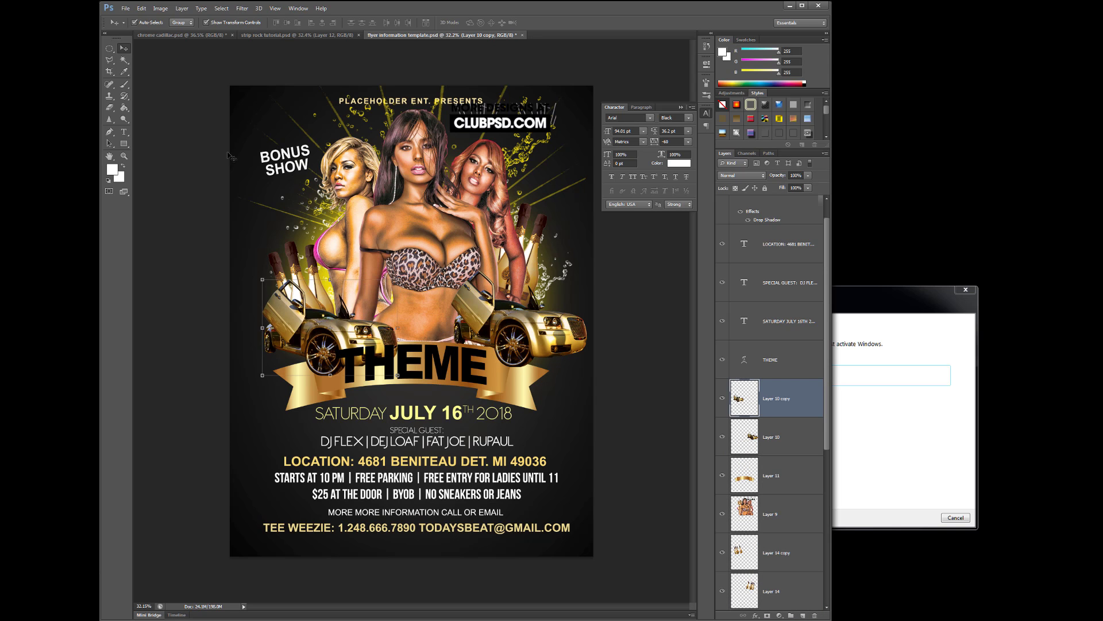
# Flip the left gold car horizontally, scale it down, and tuck it beside the models
pyautogui.click(142, 9)
pyautogui.moveTo(172, 181)
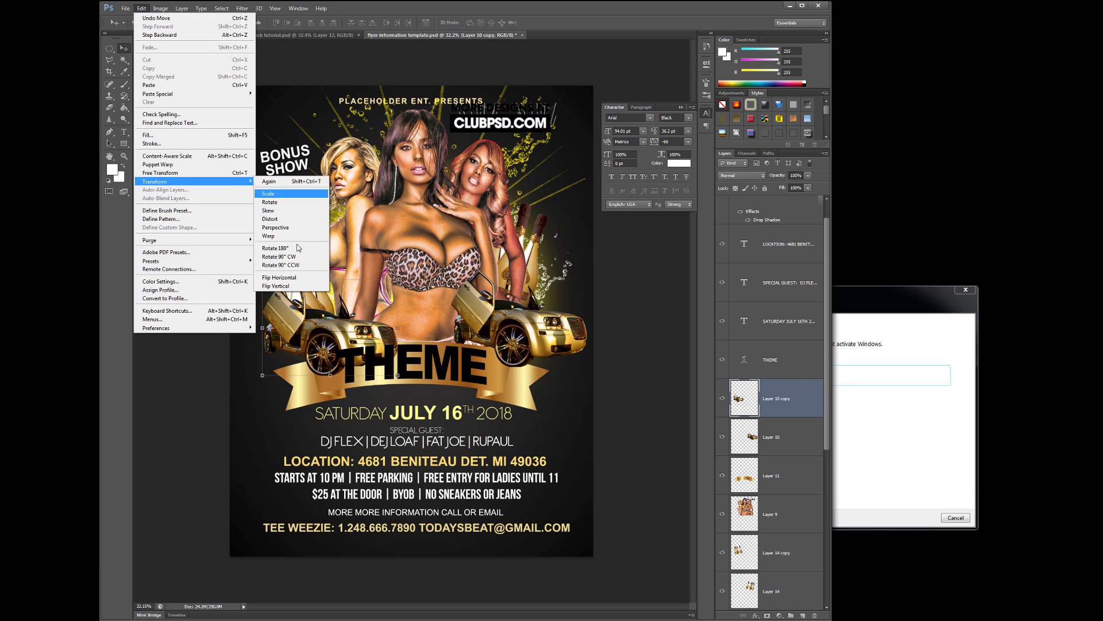
pyautogui.click(297, 277)
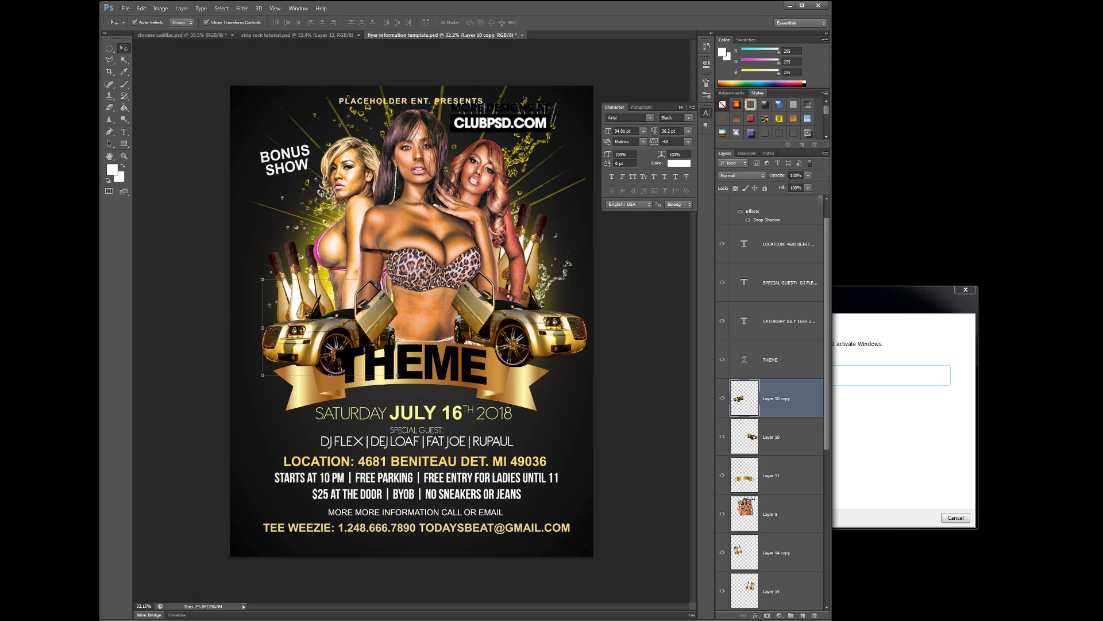
pyautogui.hotkey('ctrl', 't')
pyautogui.moveTo(399, 279); pyautogui.dragTo(343, 331)
pyautogui.moveTo(268, 310); pyautogui.dragTo(256, 305)
pyautogui.press('Return')
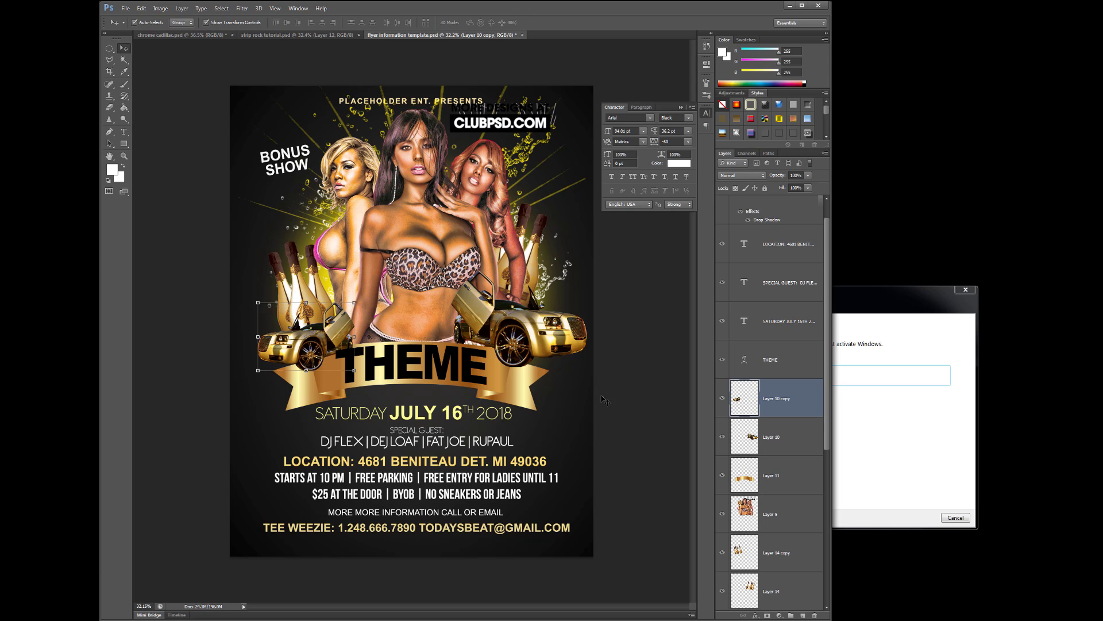
pyautogui.click(644, 360)
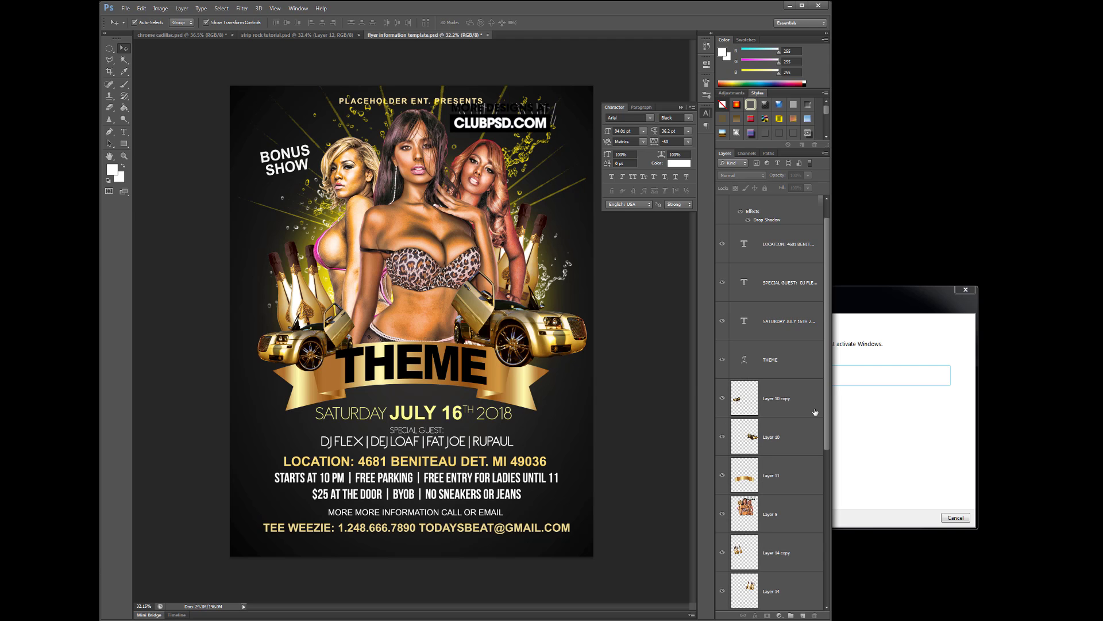
# Merge the mirrored car layers and ribbon down into the models layer with Ctrl+E
pyautogui.click(792, 404)
pyautogui.scroll(-4, 790, 352)
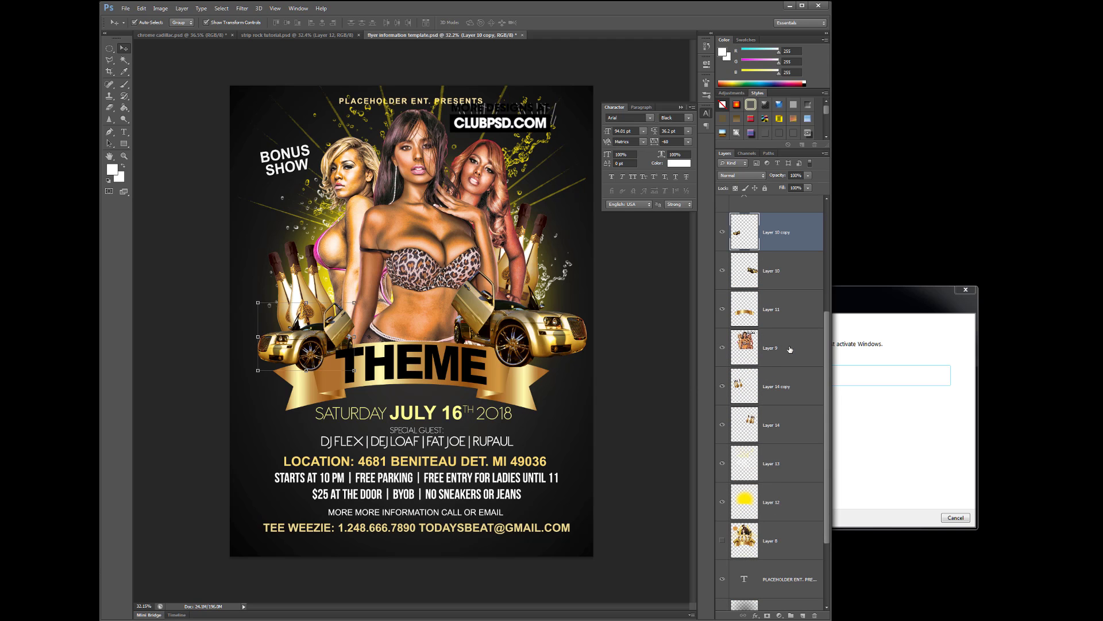
pyautogui.hotkey('ctrl', 'e')
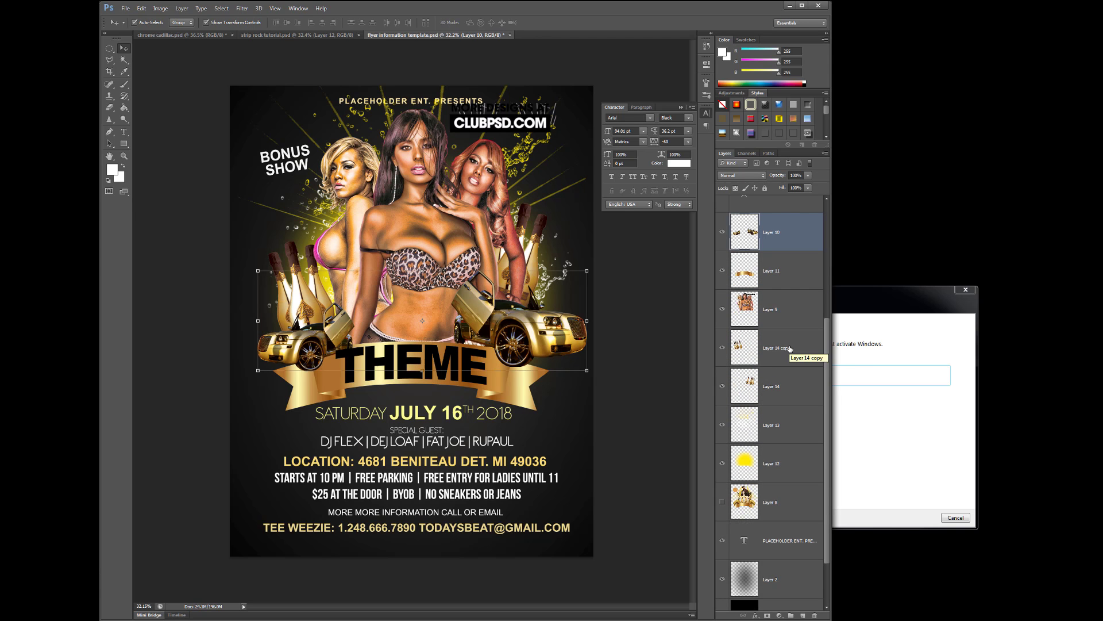
pyautogui.hotkey('ctrl', 'e')
pyautogui.hotkey('ctrl', 'e')
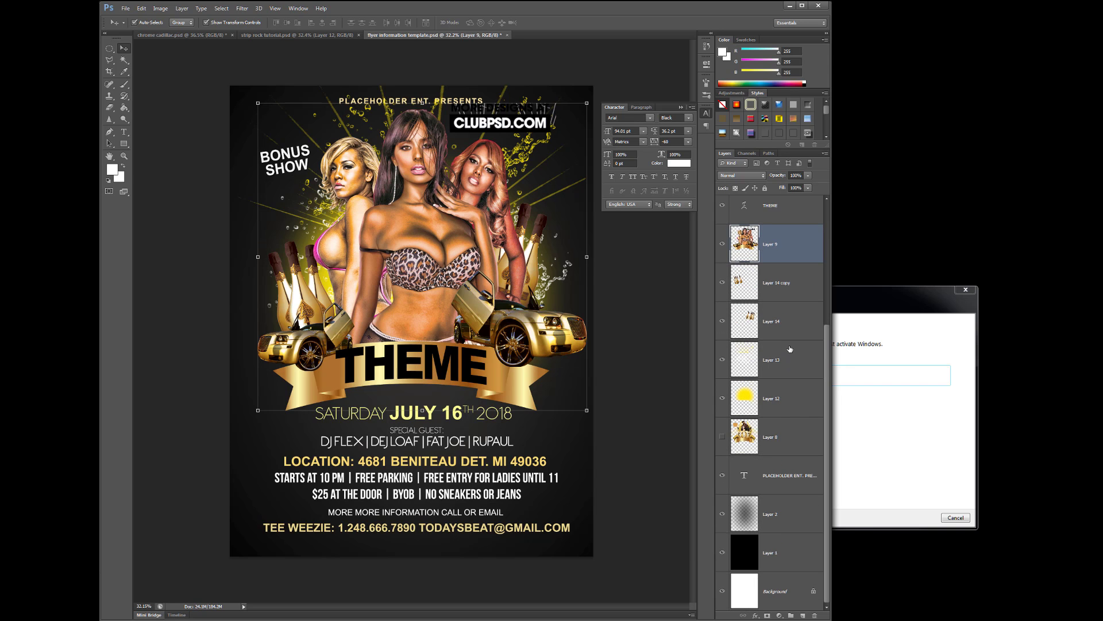
pyautogui.hotkey('ctrl', 'e')
pyautogui.hotkey('ctrl', 'e')
pyautogui.hotkey('ctrl', 'e')
pyautogui.hotkey('ctrl', 'e')
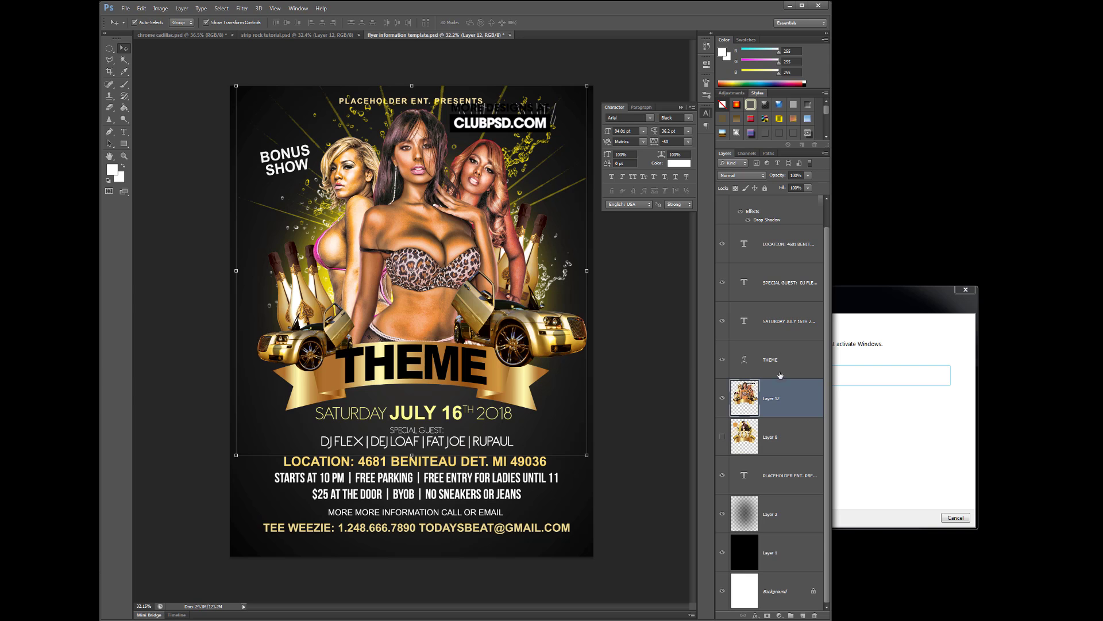
# Collapse the Character panel, compare against the crown artwork, and nudge the merged artwork slightly down
pyautogui.click(681, 108)
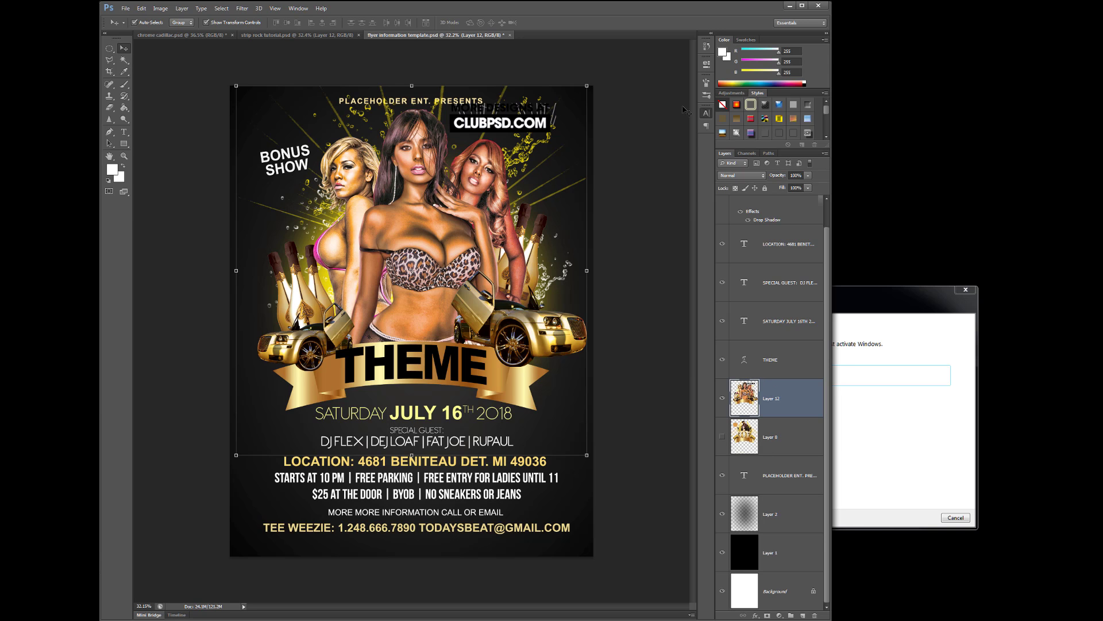
pyautogui.click(722, 397)
pyautogui.click(723, 437)
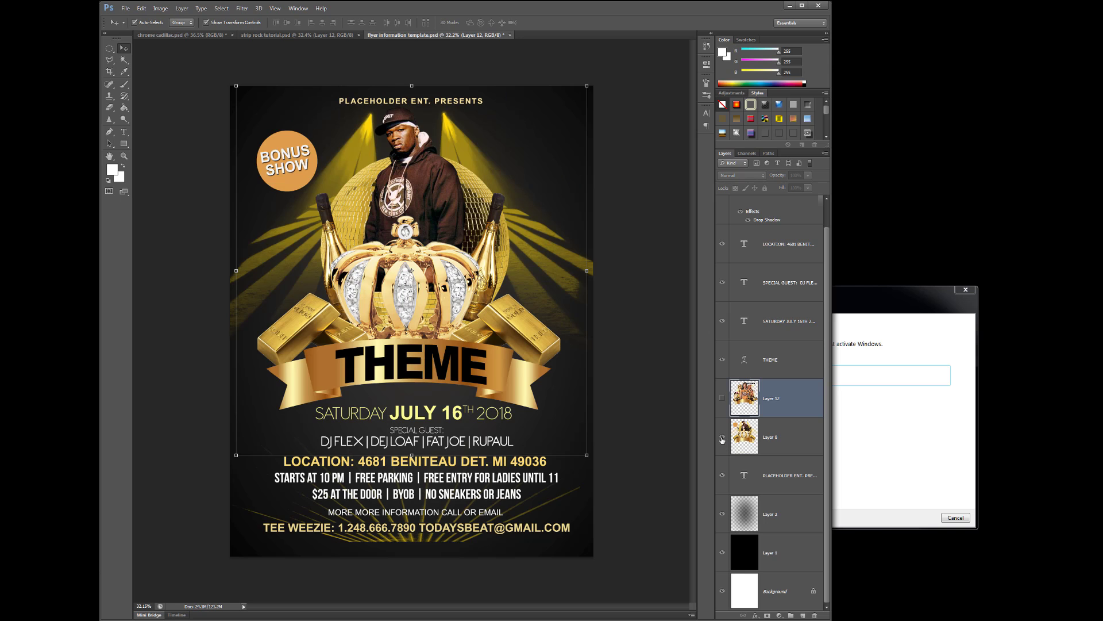
pyautogui.click(722, 437)
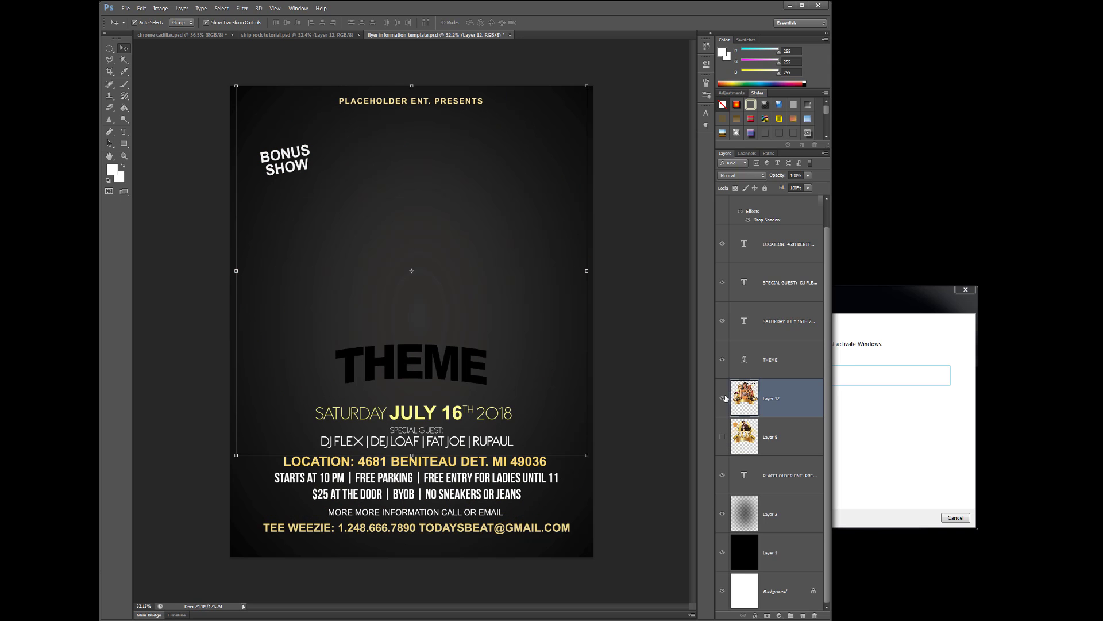
pyautogui.click(722, 397)
pyautogui.moveTo(477, 241); pyautogui.dragTo(467, 272)
pyautogui.moveTo(457, 365); pyautogui.dragTo(455, 368)
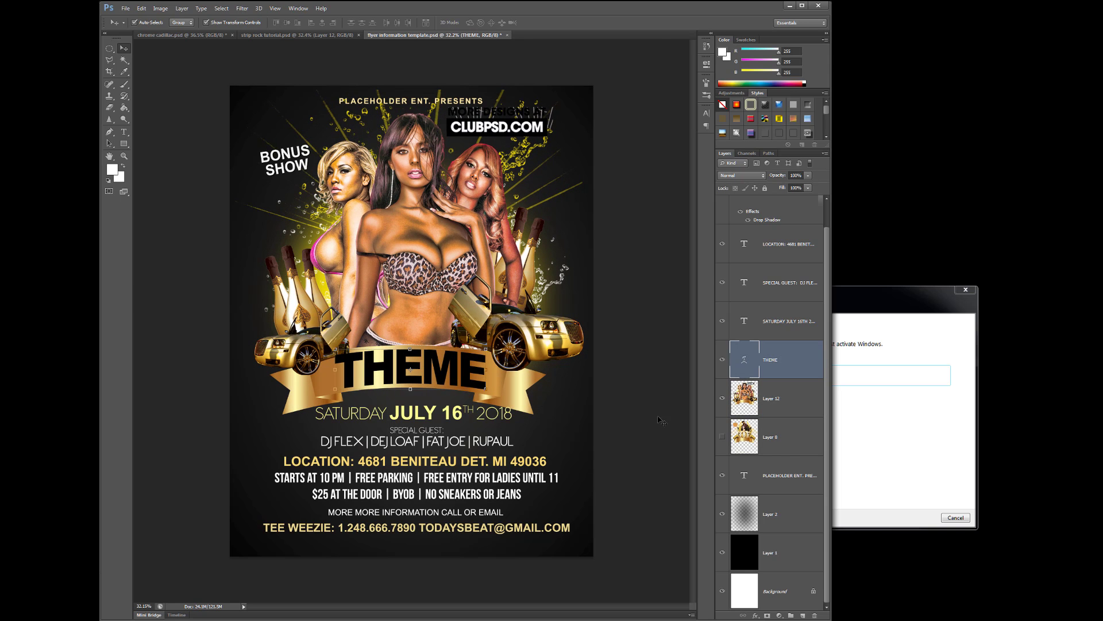
# Nudge the models-and-cars artwork slightly and move the THEME title about 10 px left
pyautogui.click(597, 472)
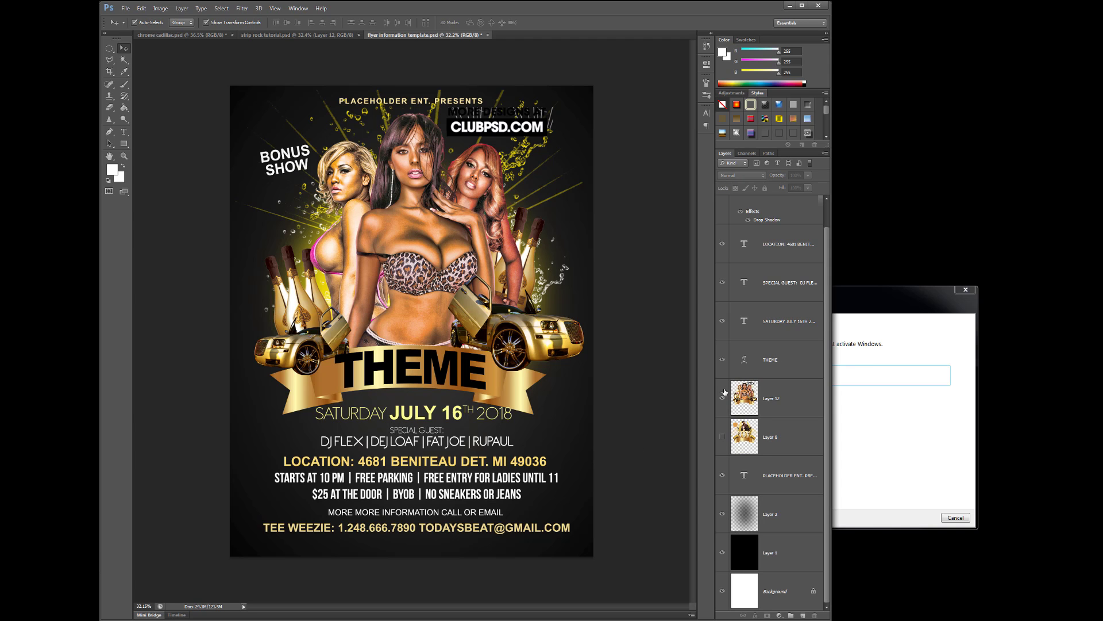
pyautogui.moveTo(435, 229)
pyautogui.mouseDown()
pyautogui.moveTo(445, 251)
pyautogui.moveTo(442, 238)
pyautogui.mouseUp()
pyautogui.click(455, 370)
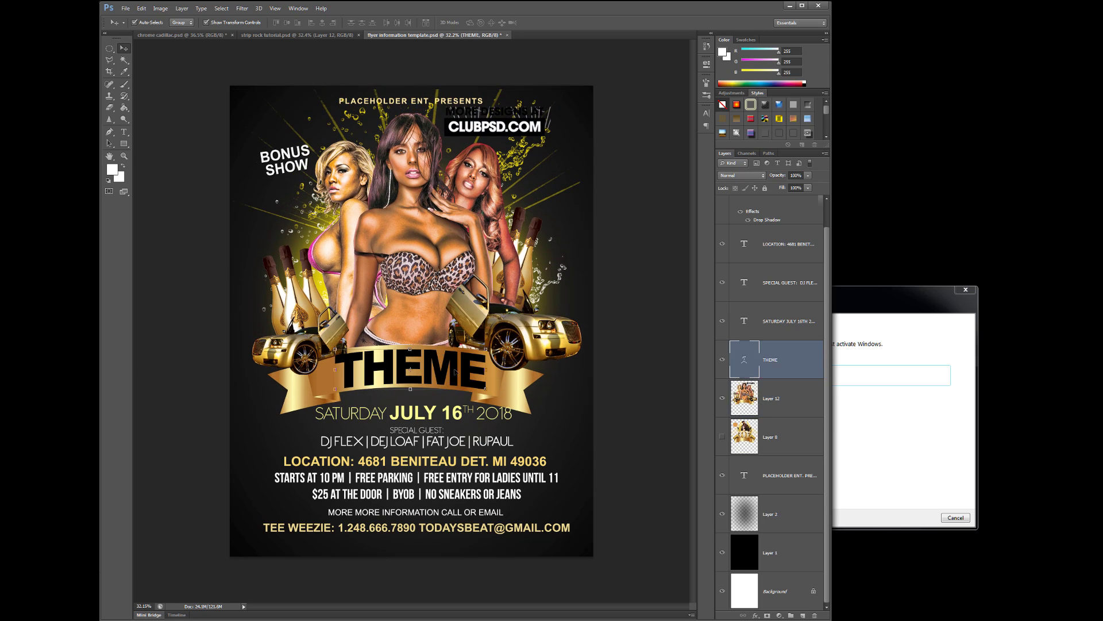
pyautogui.moveTo(457, 376); pyautogui.dragTo(451, 377)
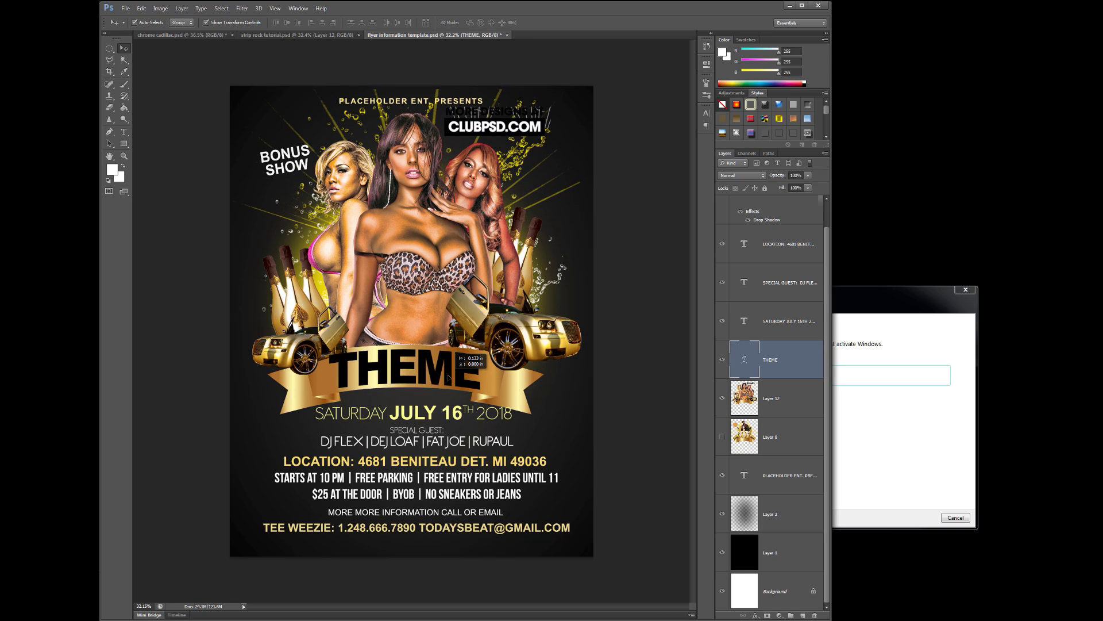
# Reposition the location, SPECIAL GUEST and SATURDAY JULY 16TH text blocks slightly
pyautogui.moveTo(460, 478); pyautogui.dragTo(489, 480)
pyautogui.click(443, 445)
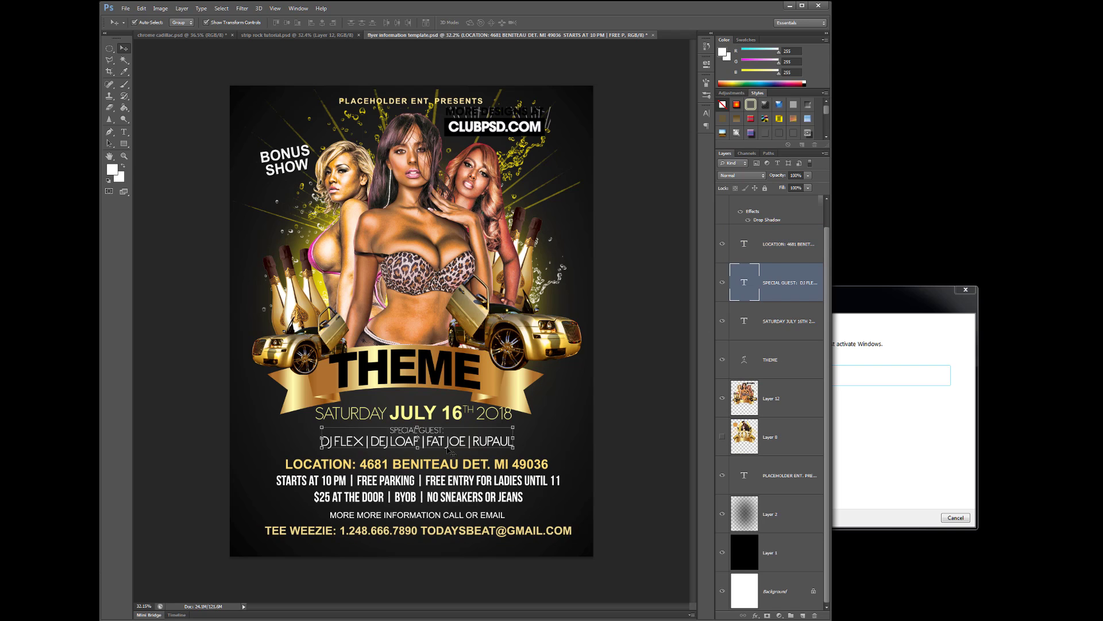
pyautogui.moveTo(442, 444); pyautogui.dragTo(437, 446)
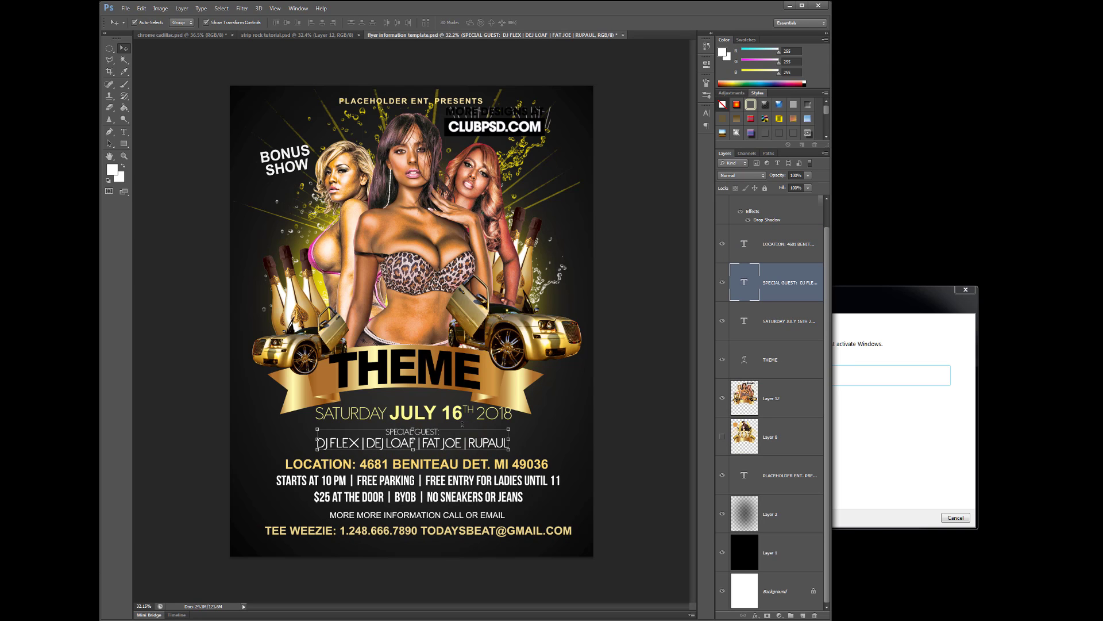
pyautogui.hotkey('ctrl', 't')
pyautogui.press('Return')
pyautogui.moveTo(458, 414); pyautogui.dragTo(456, 415)
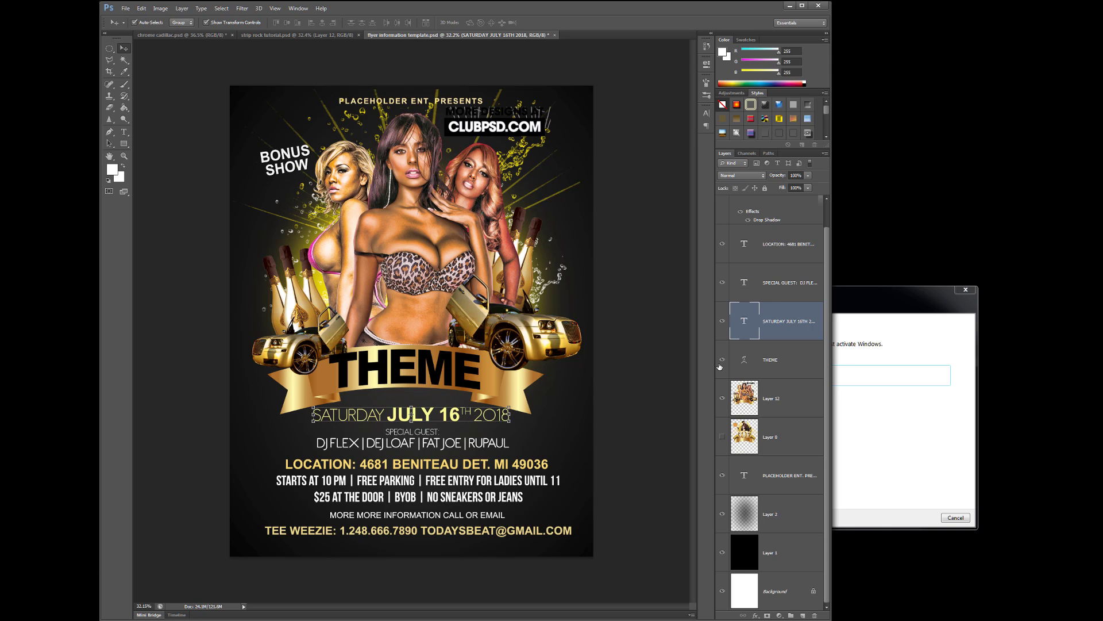
pyautogui.click(598, 366)
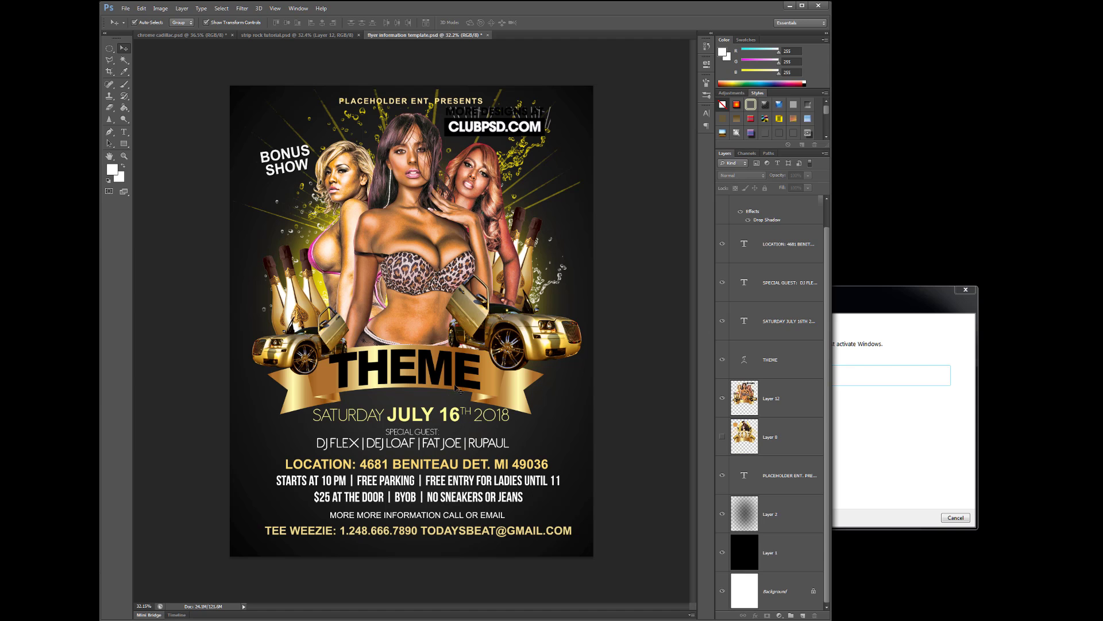
# Select the models-and-cars layer and switch to the Brush tool
pyautogui.scroll(1, 785, 404)
pyautogui.scroll(-1, 782, 408)
pyautogui.click(787, 399)
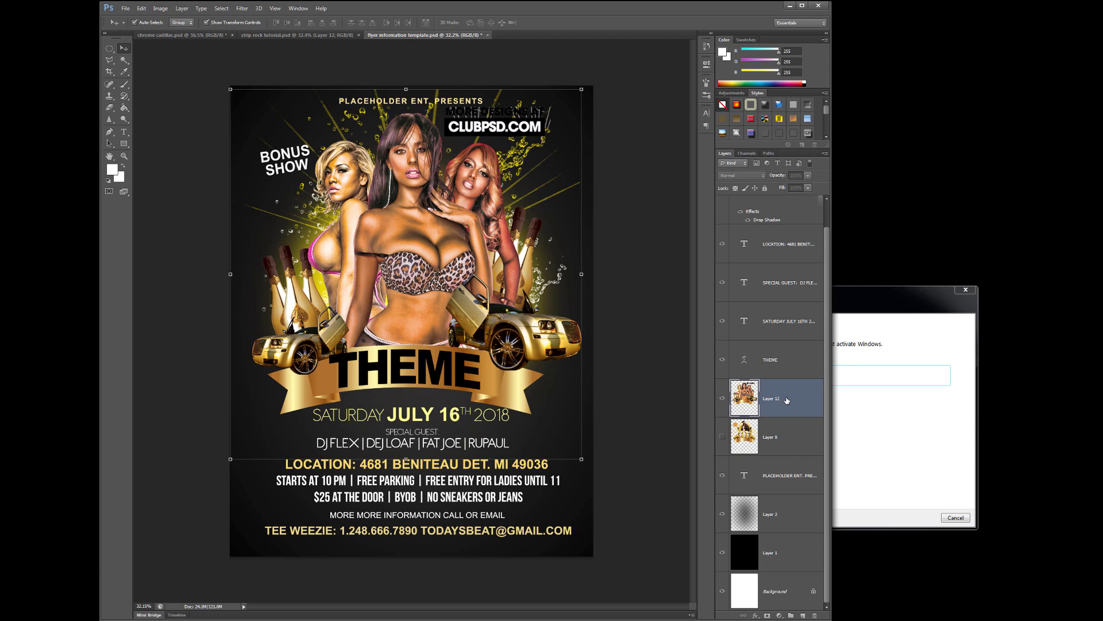
pyautogui.click(125, 84)
# Stamp white water splashes over the lower flyer and left edge, then load the 2500 px starburst brush
pyautogui.click(368, 551)
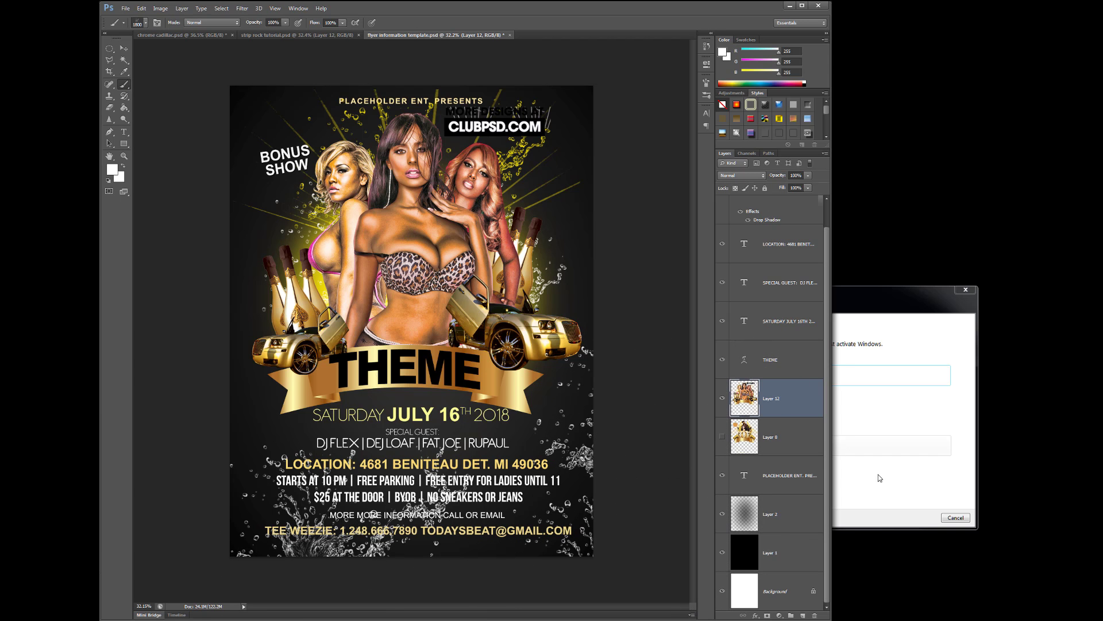
pyautogui.click(216, 412)
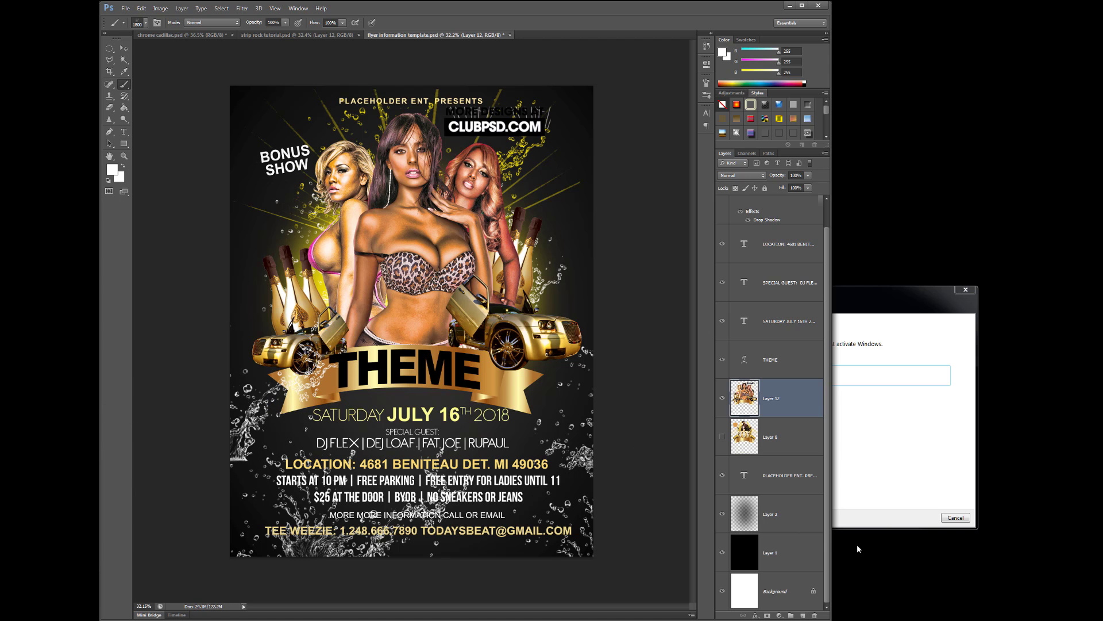
pyautogui.click(145, 22)
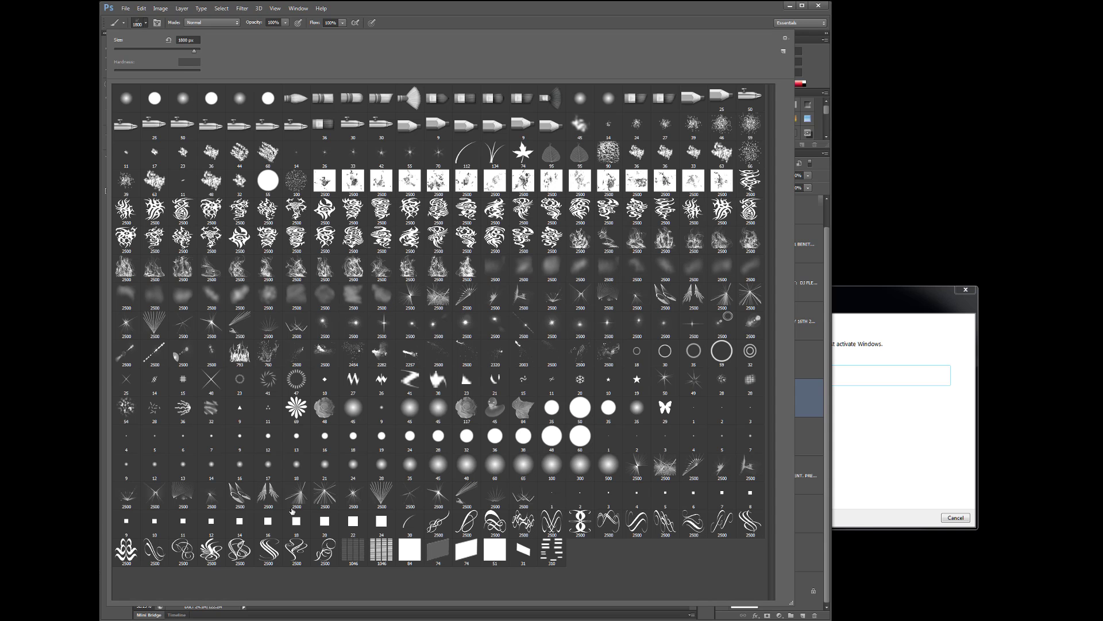
pyautogui.click(183, 492)
pyautogui.press('Return')
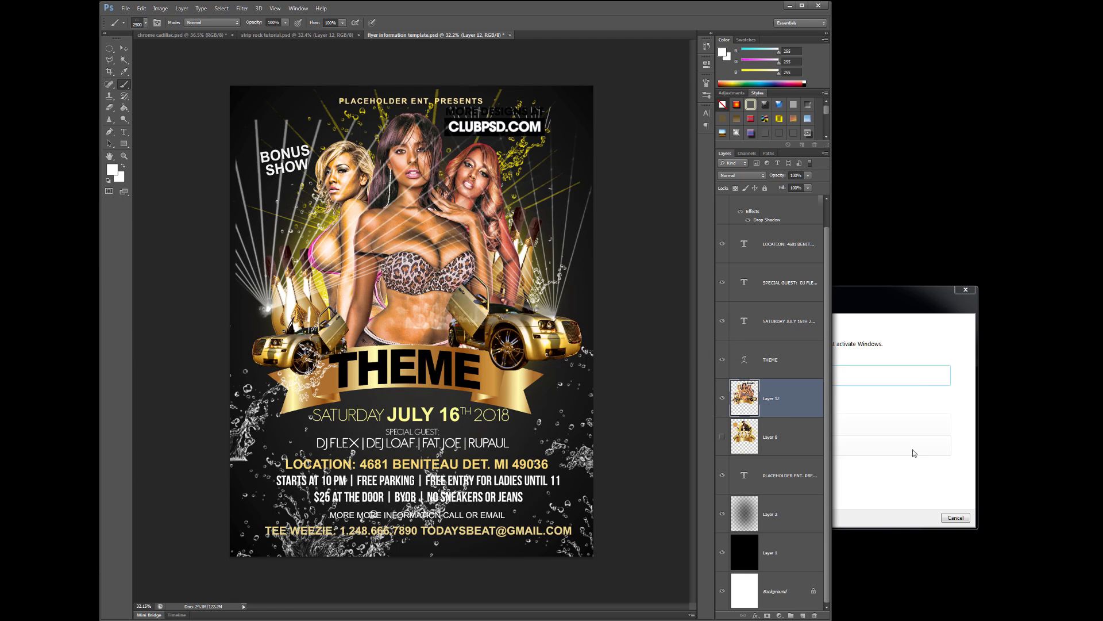
# Undo the starburst stroke with Edit > Step Backward and select Layer 2
pyautogui.click(141, 8)
pyautogui.click(145, 36)
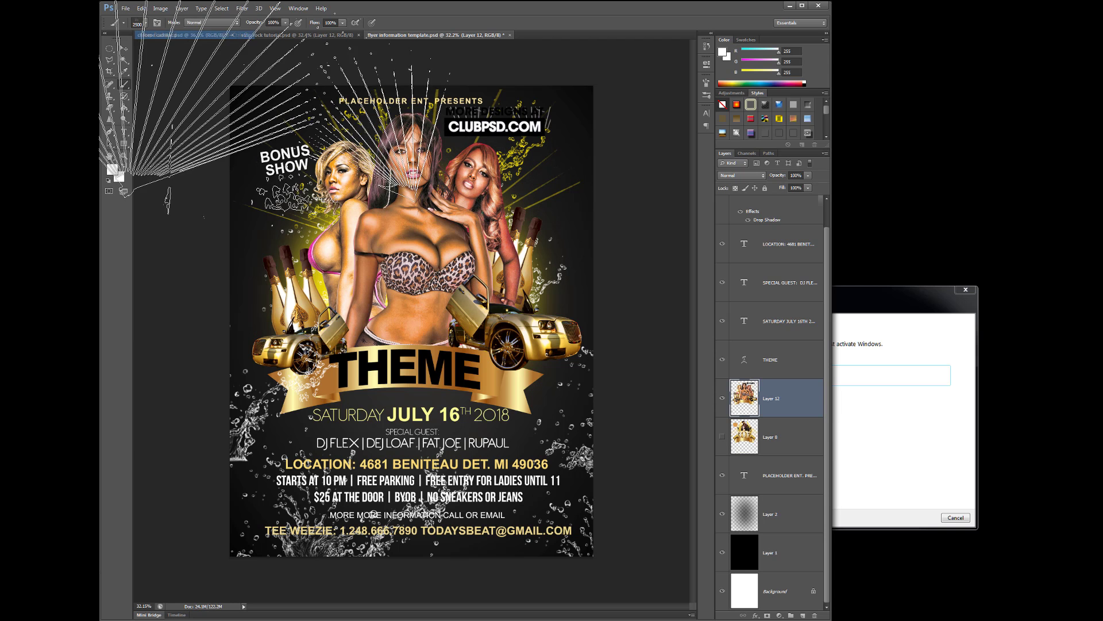
pyautogui.click(797, 507)
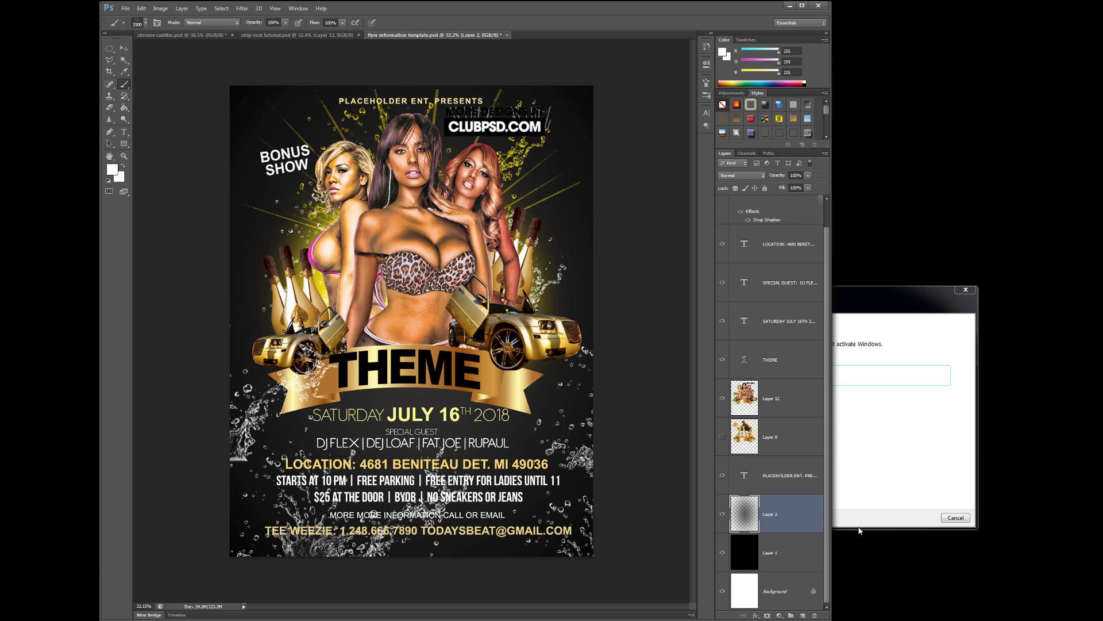
# Stamp white starburst light rays on a new layer above Layer 2, then select BONUS SHOW
pyautogui.click(802, 616)
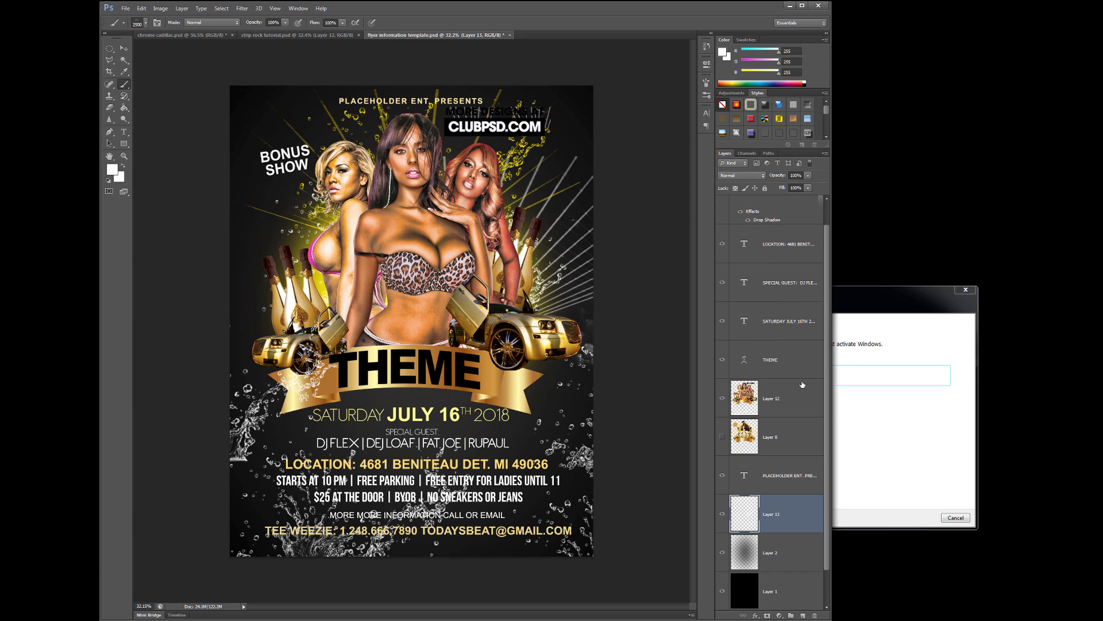
pyautogui.click(173, 242)
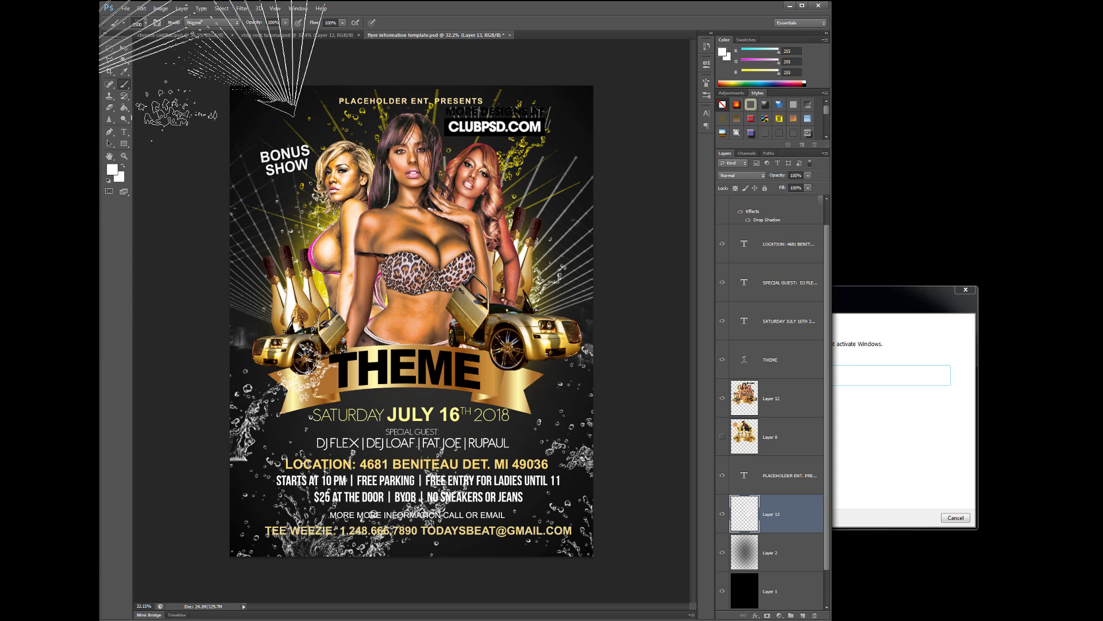
pyautogui.click(123, 48)
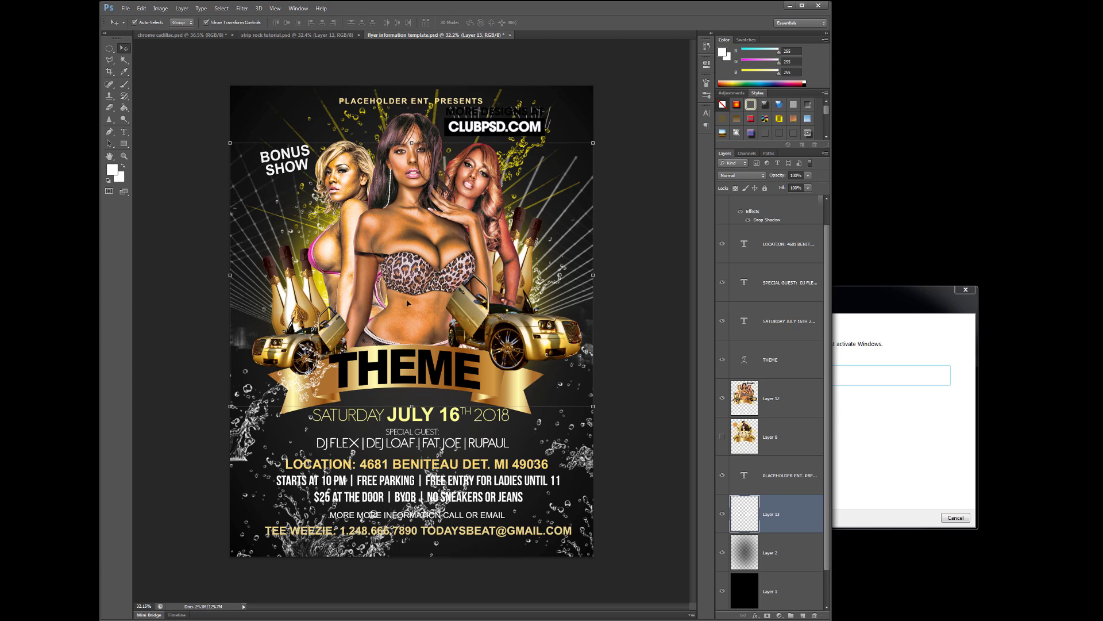
pyautogui.scroll(1, 779, 315)
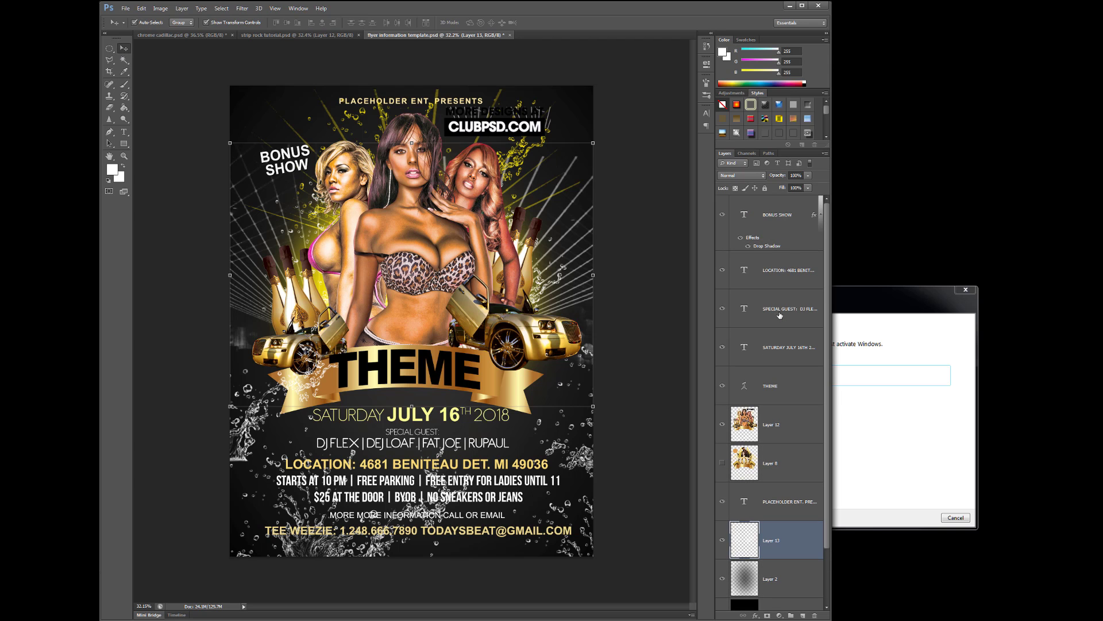
pyautogui.click(785, 217)
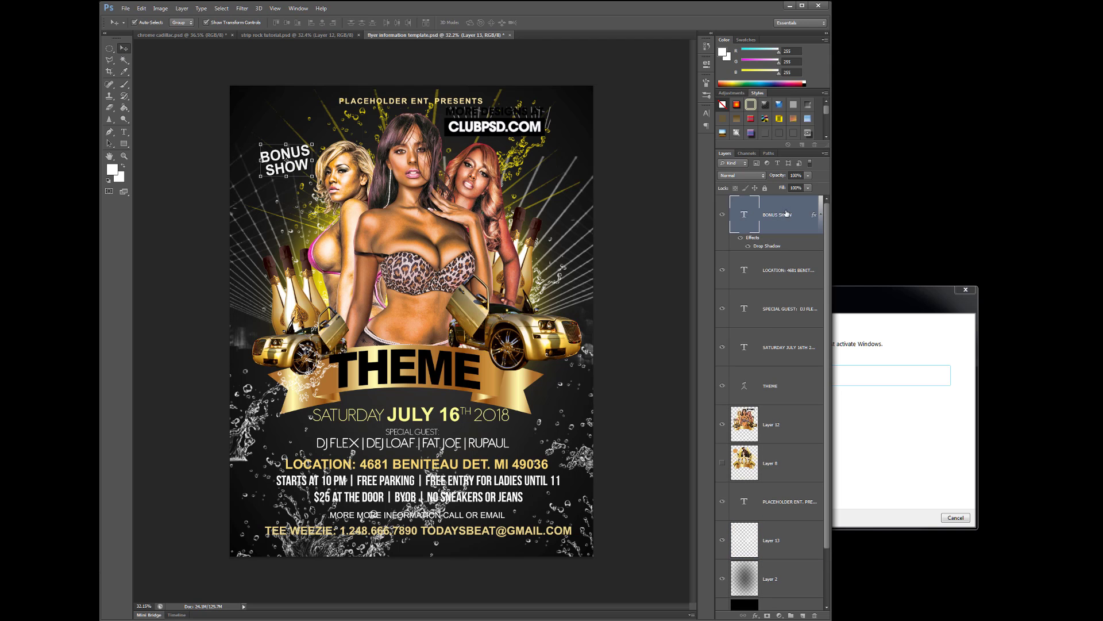
# Add a new top layer and set its blend mode to Linear Dodge (Add)
pyautogui.click(803, 615)
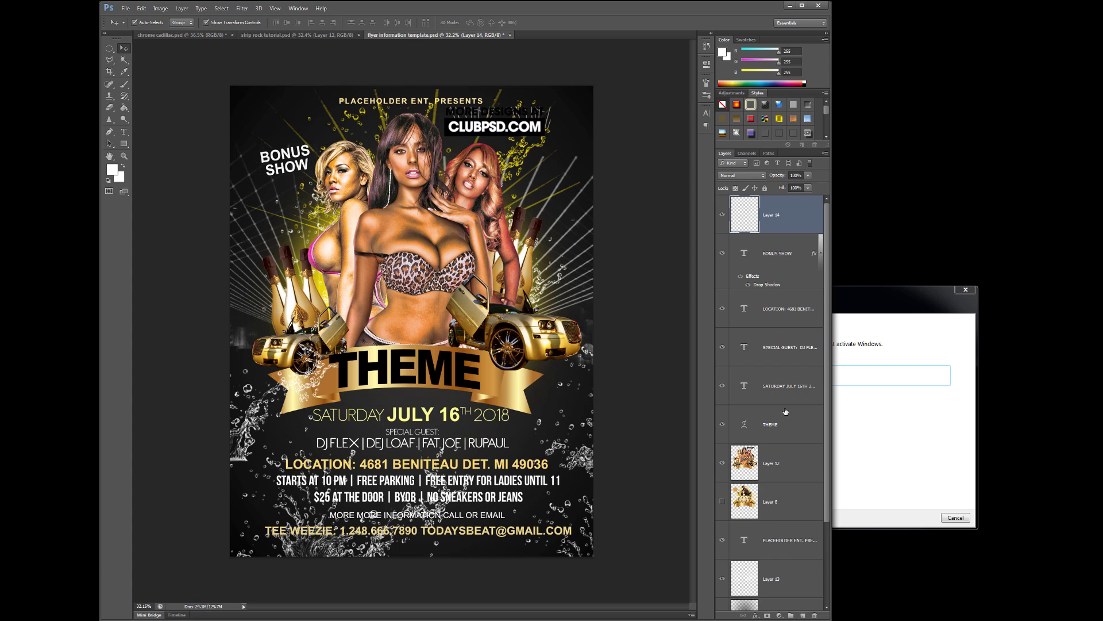
pyautogui.click(762, 178)
pyautogui.click(754, 273)
# Load a soft round brush at 1100 px with an olive foreground colour
pyautogui.click(124, 84)
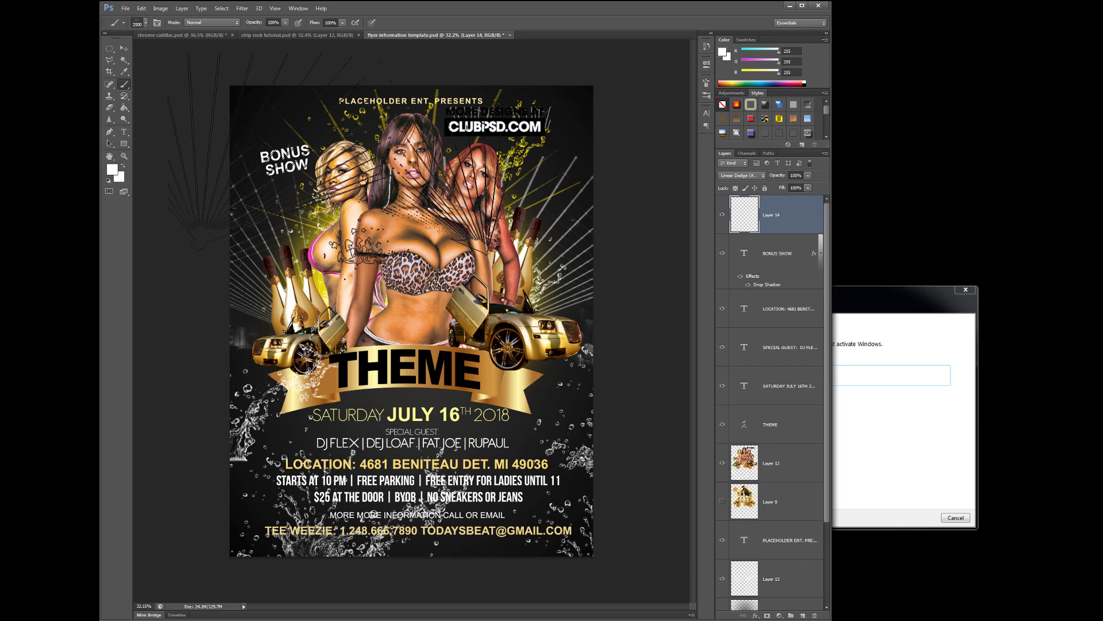
pyautogui.click(146, 23)
pyautogui.doubleClick(126, 99)
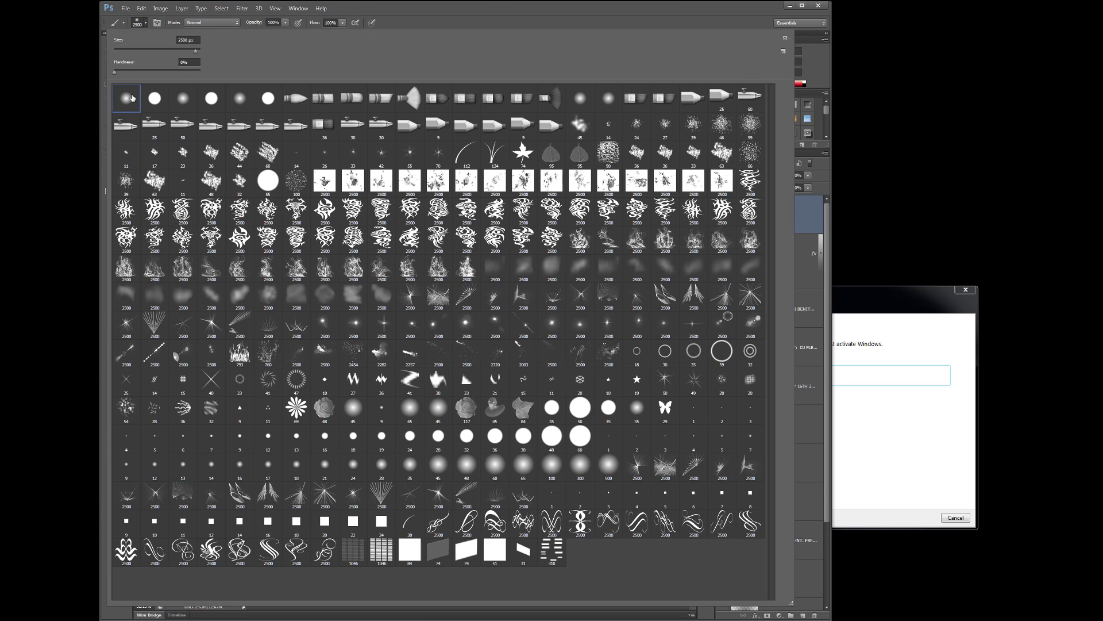
pyautogui.press('[')
pyautogui.press('[')
pyautogui.press('[')
pyautogui.press('[')
pyautogui.press('[')
pyautogui.press('[')
pyautogui.press('[')
pyautogui.press('[')
pyautogui.press('[')
pyautogui.press('[')
pyautogui.press('[')
pyautogui.press('[')
pyautogui.press('[')
pyautogui.press('[')
pyautogui.press('[')
pyautogui.press('[')
pyautogui.press('[')
pyautogui.press('[')
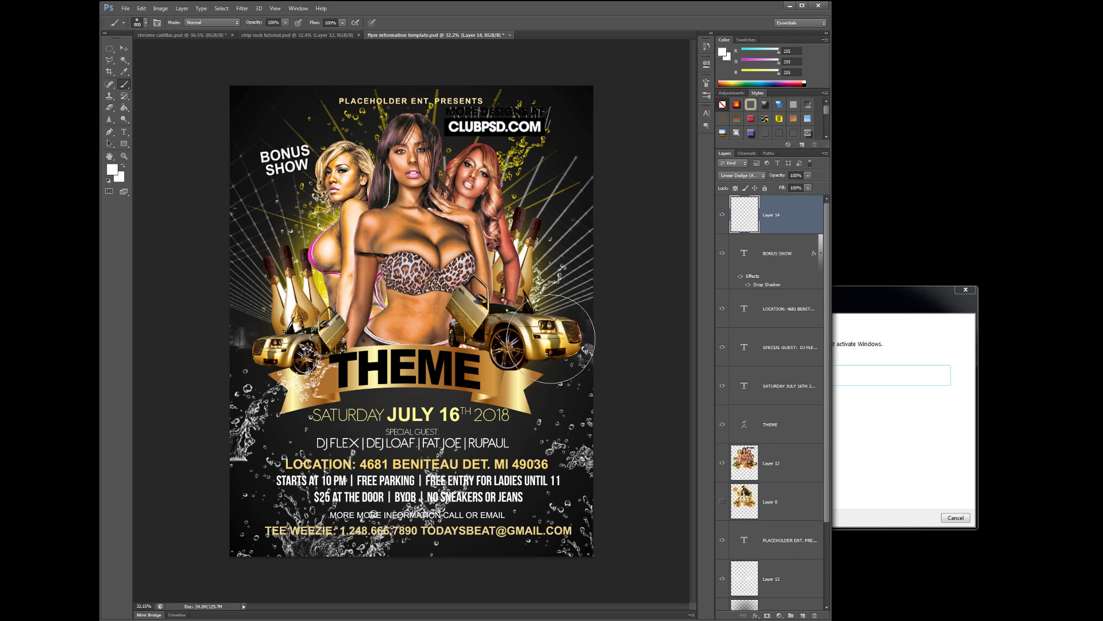
pyautogui.click(112, 170)
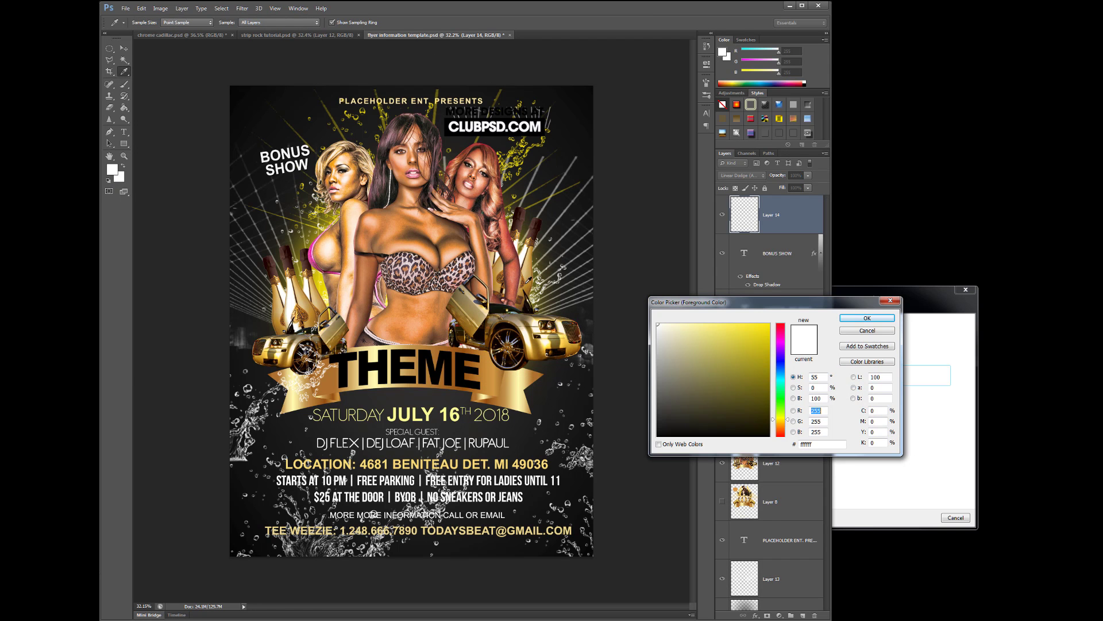
pyautogui.click(657, 389)
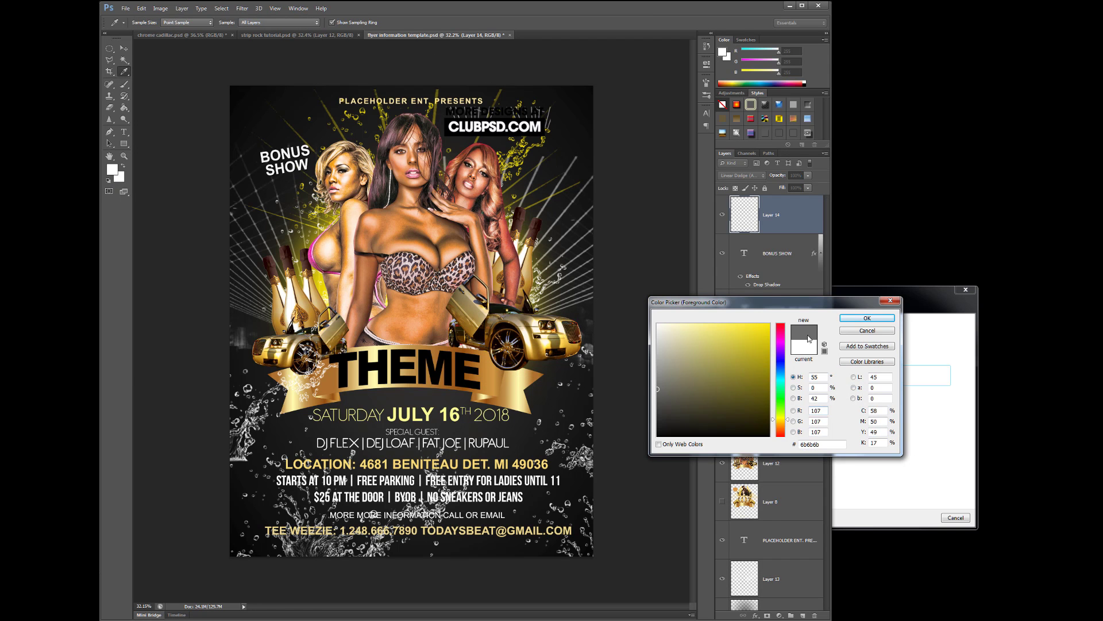
pyautogui.click(659, 402)
pyautogui.click(764, 394)
pyautogui.click(867, 317)
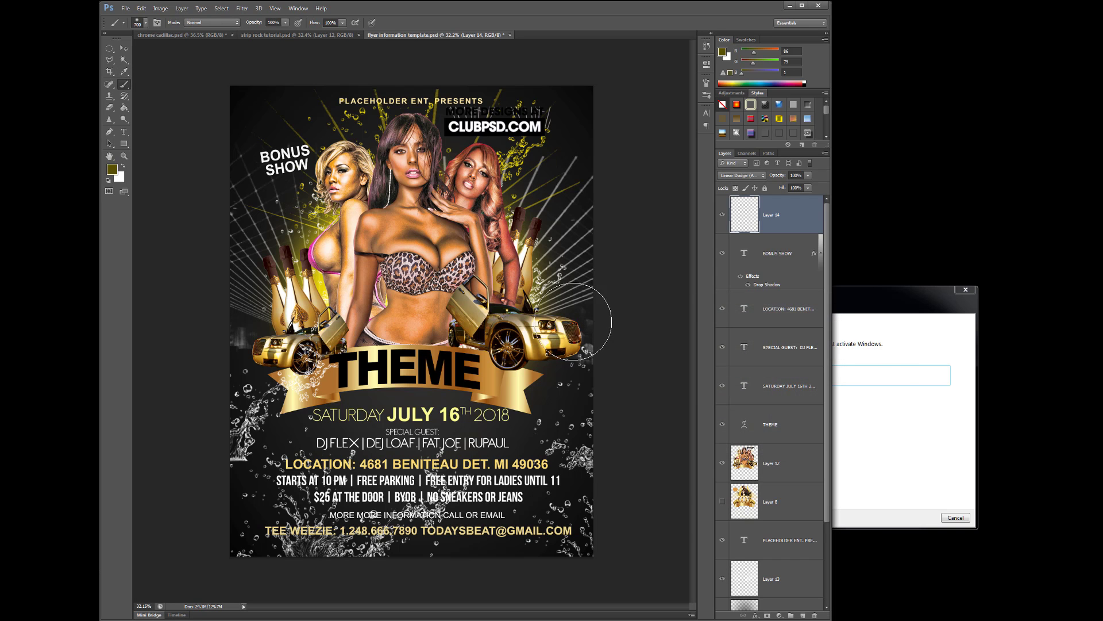
# Dab olive glows on the right gold car, champagne bottles, ribbon end and THEME title
pyautogui.click(530, 331)
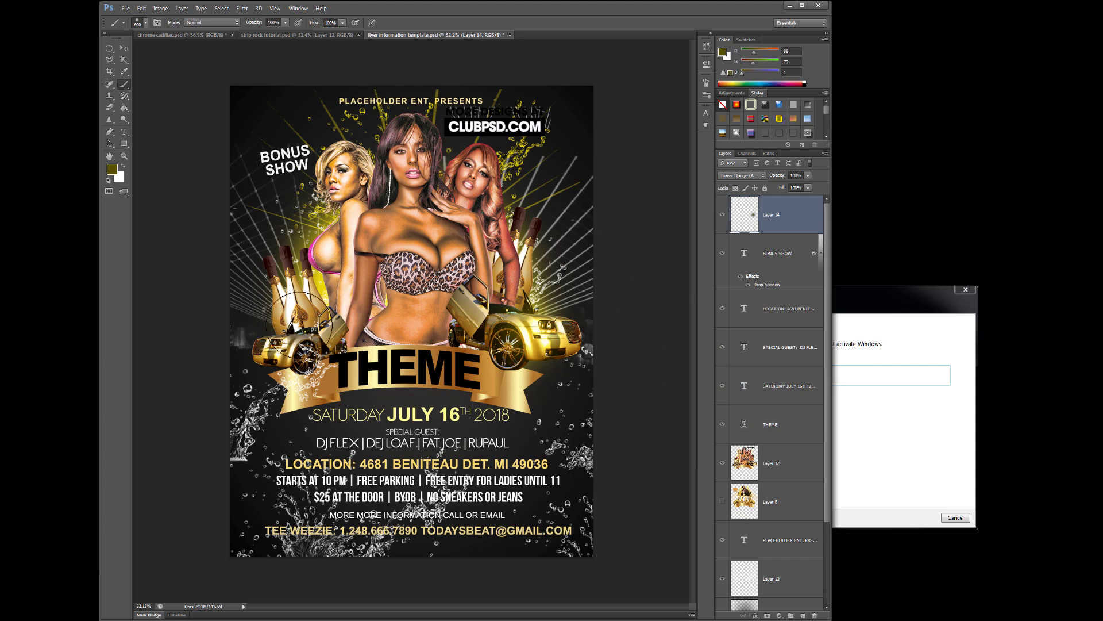
pyautogui.click(295, 289)
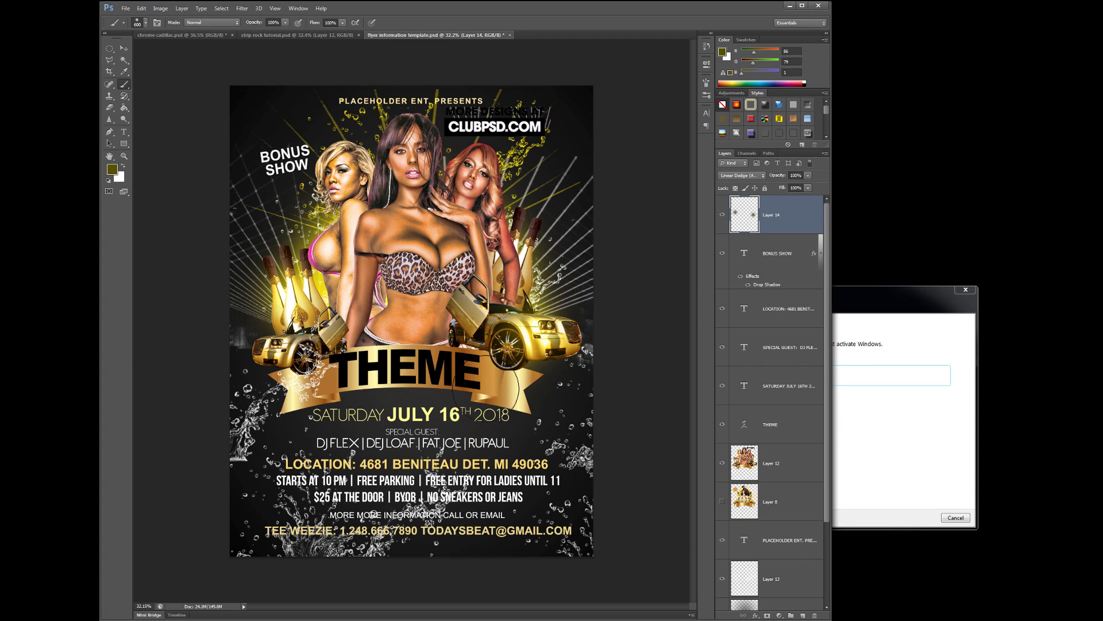
pyautogui.click(505, 389)
pyautogui.press('[')
pyautogui.press('[')
pyautogui.press('[')
pyautogui.press('[')
pyautogui.press('[')
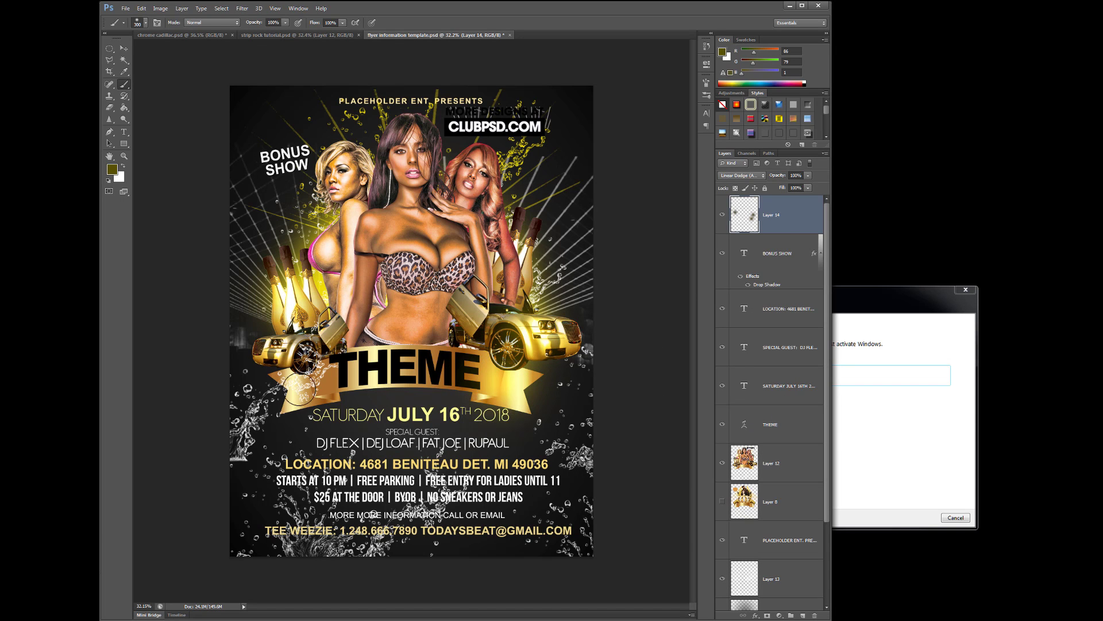
pyautogui.press(']')
pyautogui.press(']')
pyautogui.click(367, 357)
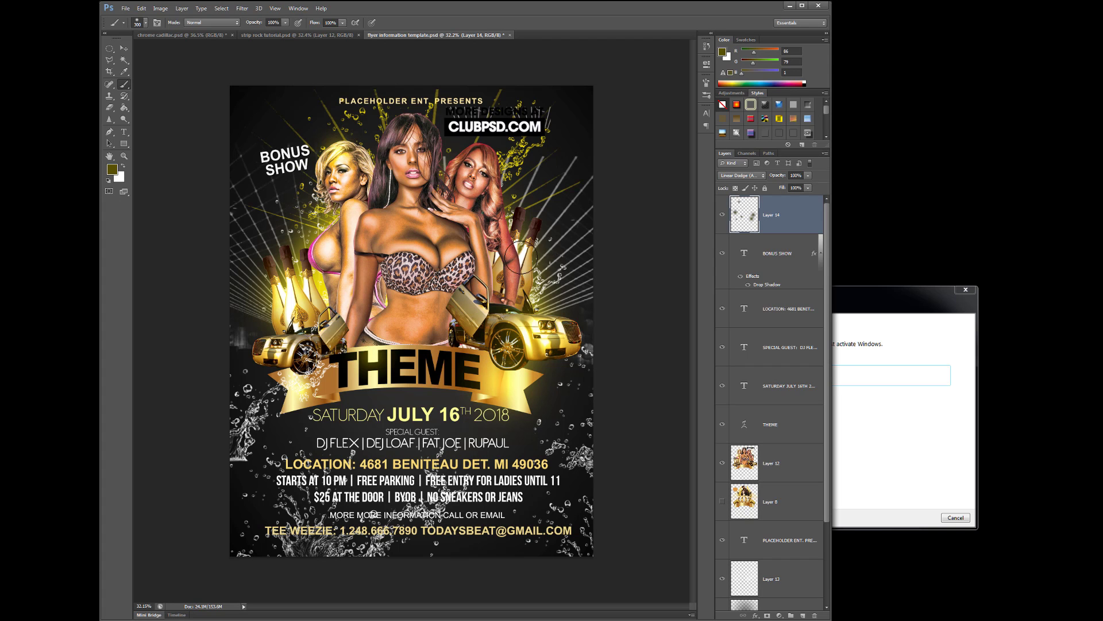
pyautogui.click(112, 169)
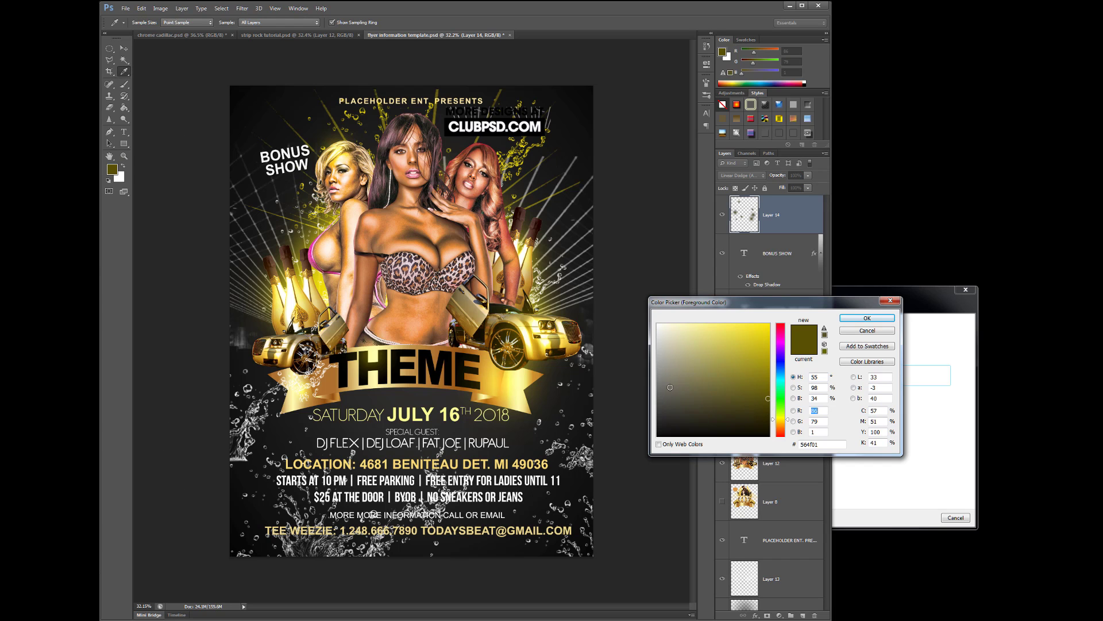
# Set grey 767673 as foreground and load the star-flare brush, shrinking it to 800 px
pyautogui.click(867, 318)
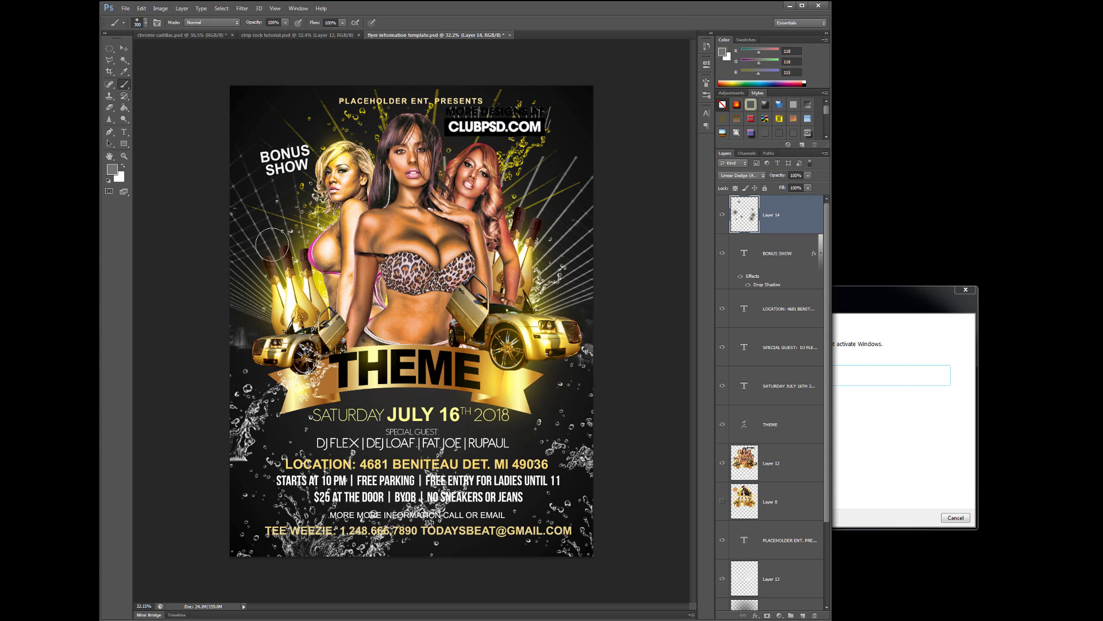
pyautogui.click(146, 23)
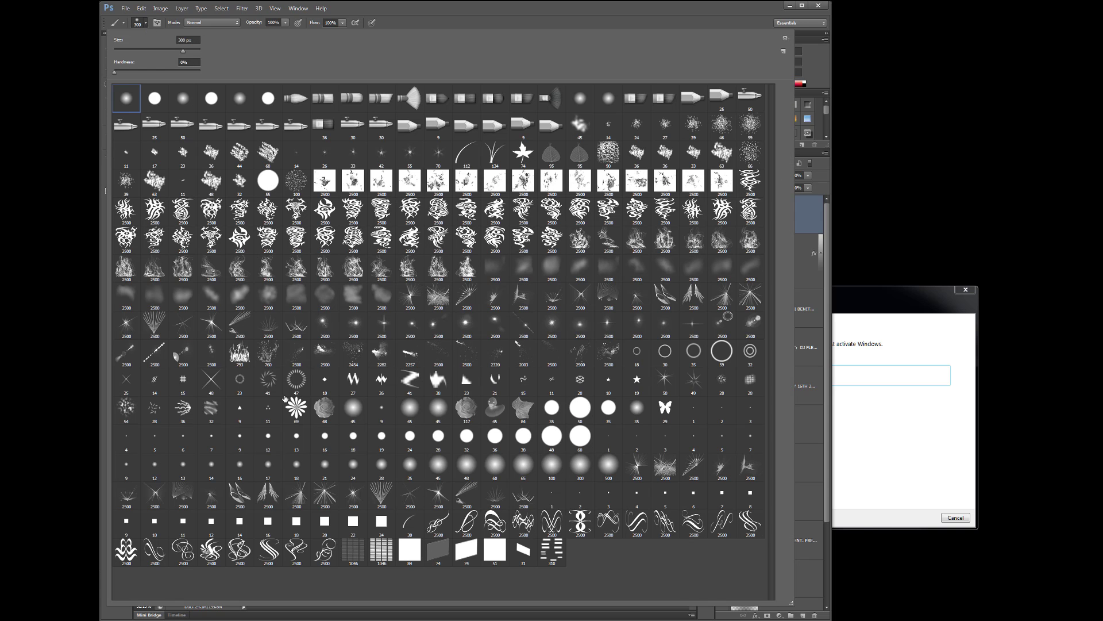
pyautogui.doubleClick(608, 324)
pyautogui.press('[')
pyautogui.press('[')
pyautogui.press('[')
pyautogui.press('[')
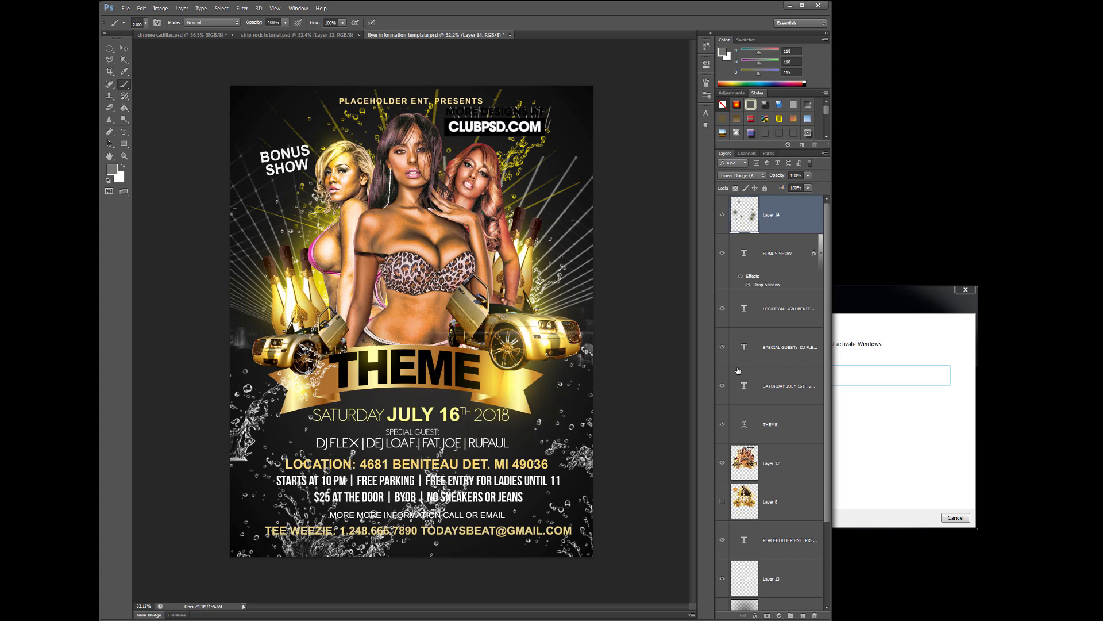
pyautogui.press('[')
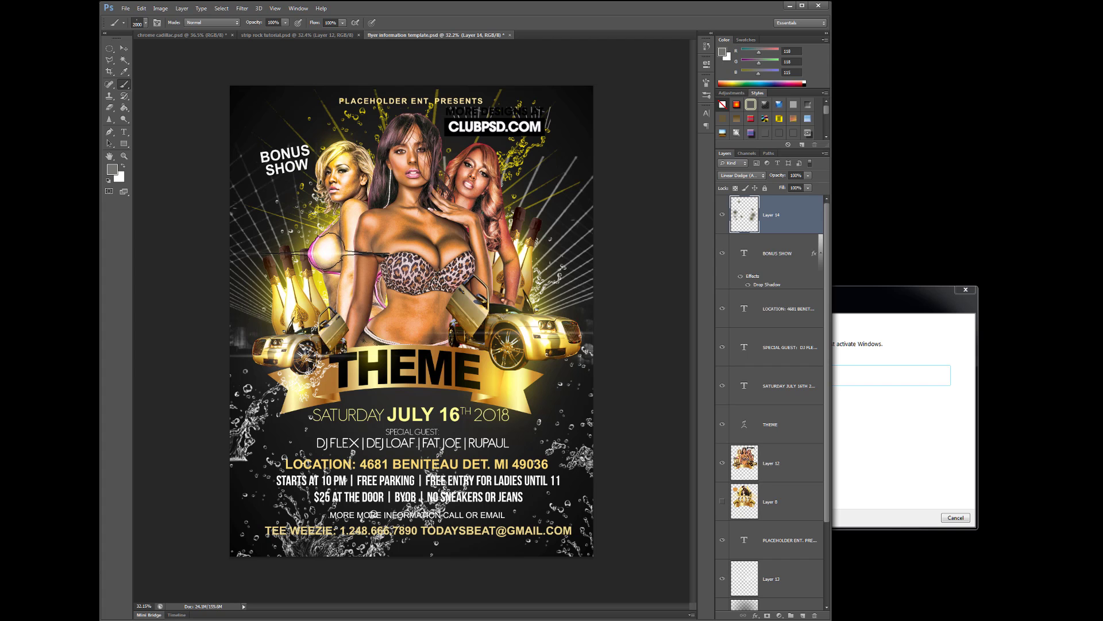
pyautogui.press('[')
pyautogui.press('[')
pyautogui.press('[')
pyautogui.press('[')
pyautogui.press('[')
pyautogui.press('[')
pyautogui.press('[')
pyautogui.press('[')
pyautogui.press('[')
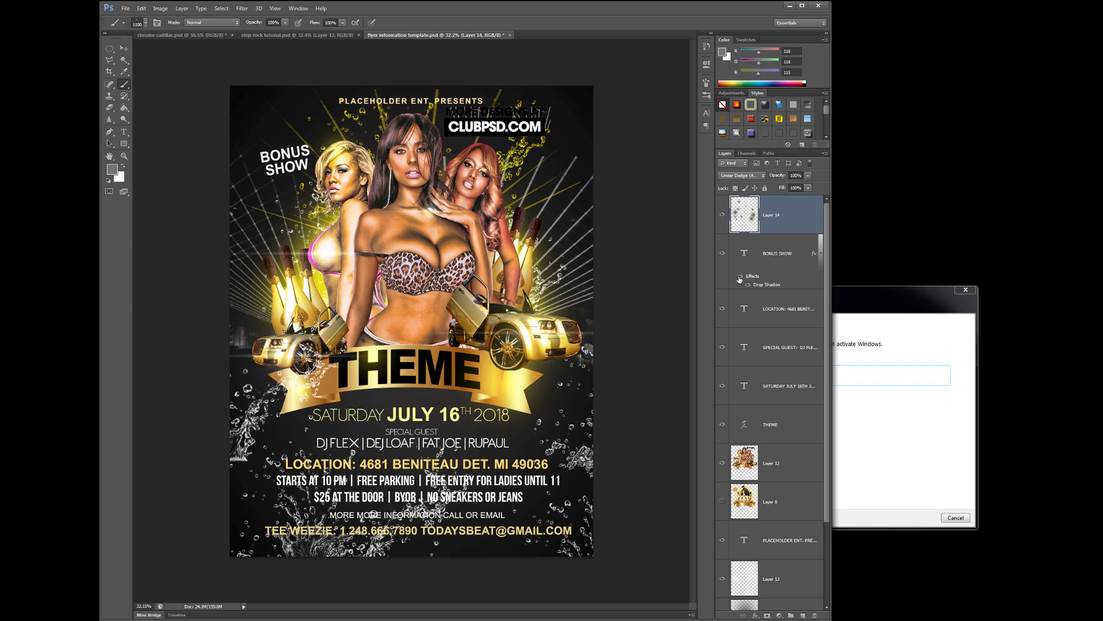
pyautogui.press('[')
pyautogui.press('[')
pyautogui.press('[')
# Add a flare sparkle on the right woman's lips and reduce the brush to 500 px
pyautogui.click(466, 185)
pyautogui.press('[')
pyautogui.press('[')
pyautogui.press('[')
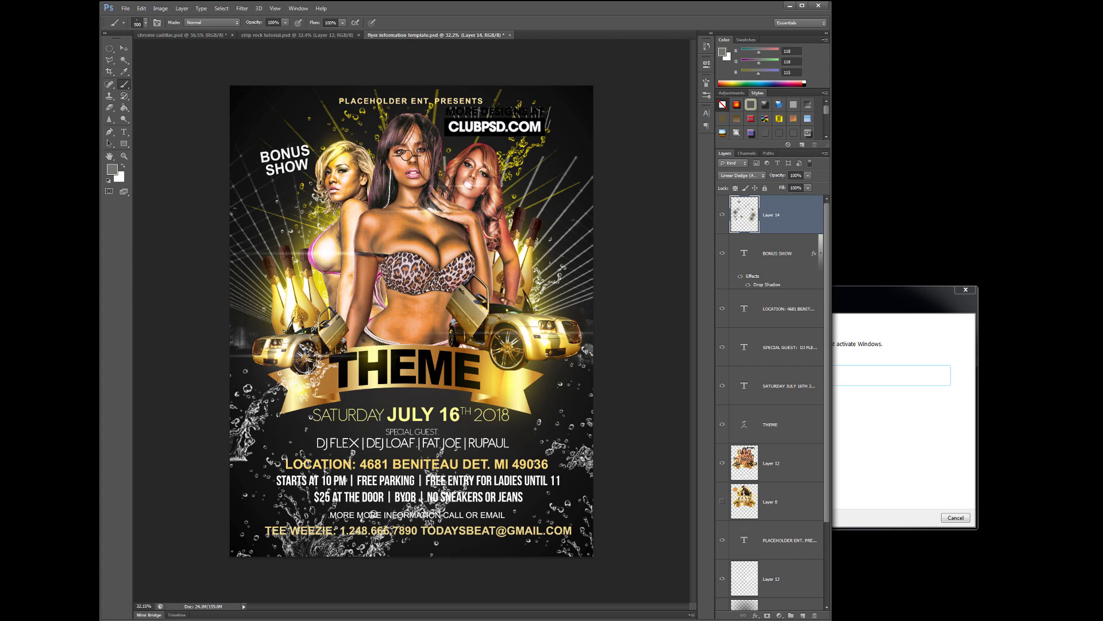
pyautogui.scroll(4, 408, 164)
pyautogui.scroll(1, 406, 155)
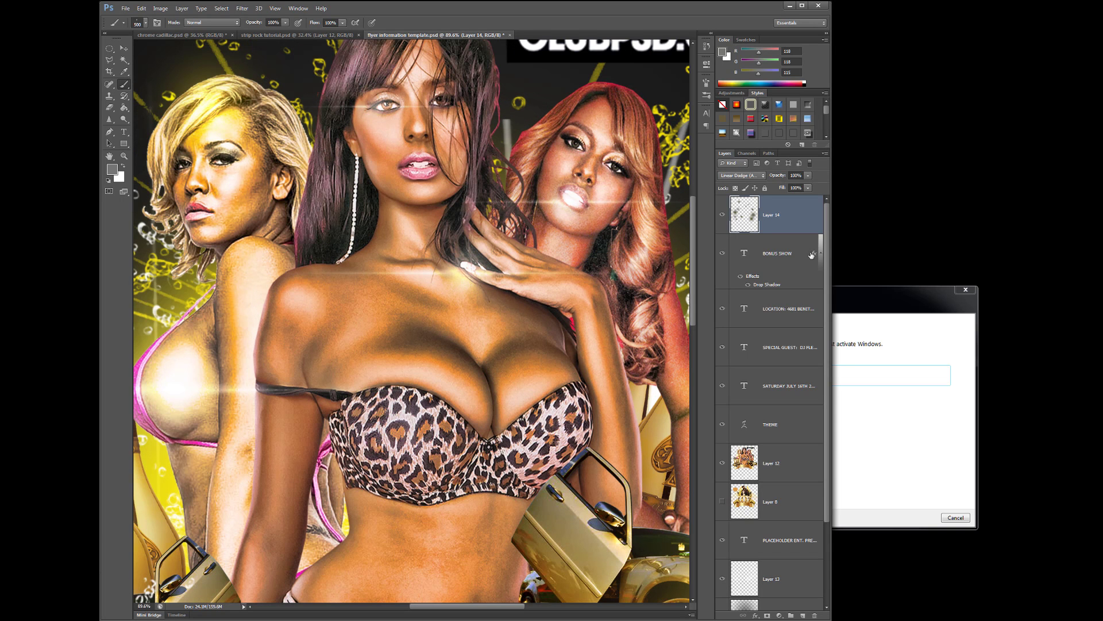
# Add a flare sparkle to the central woman's lips, shrink the brush to 300 px, and zoom out
pyautogui.click(427, 161)
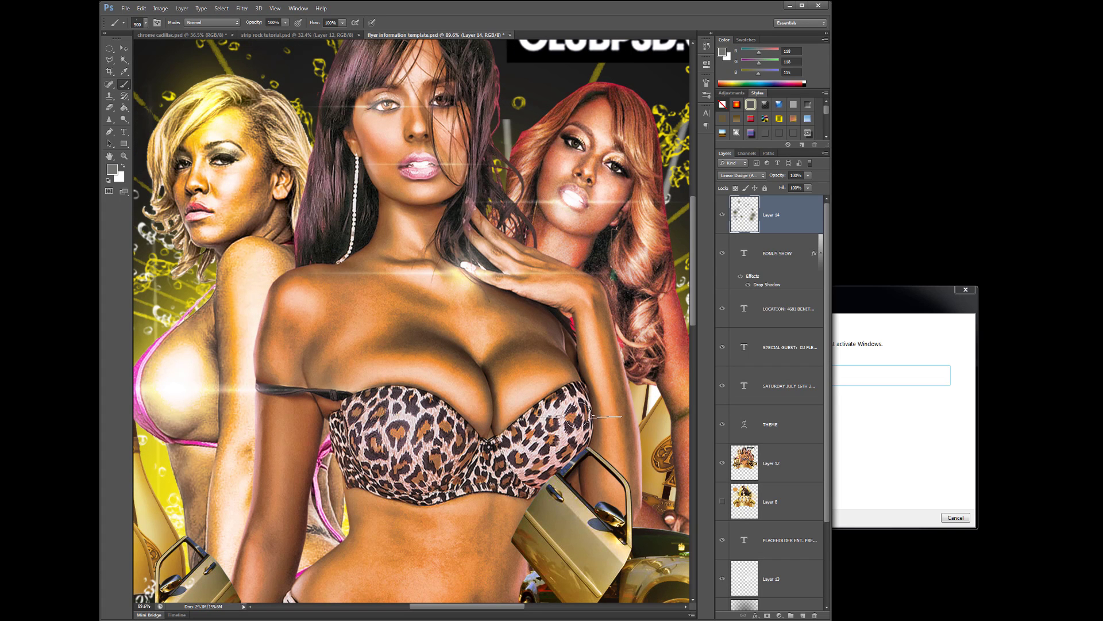
pyautogui.scroll(-5, 555, 334)
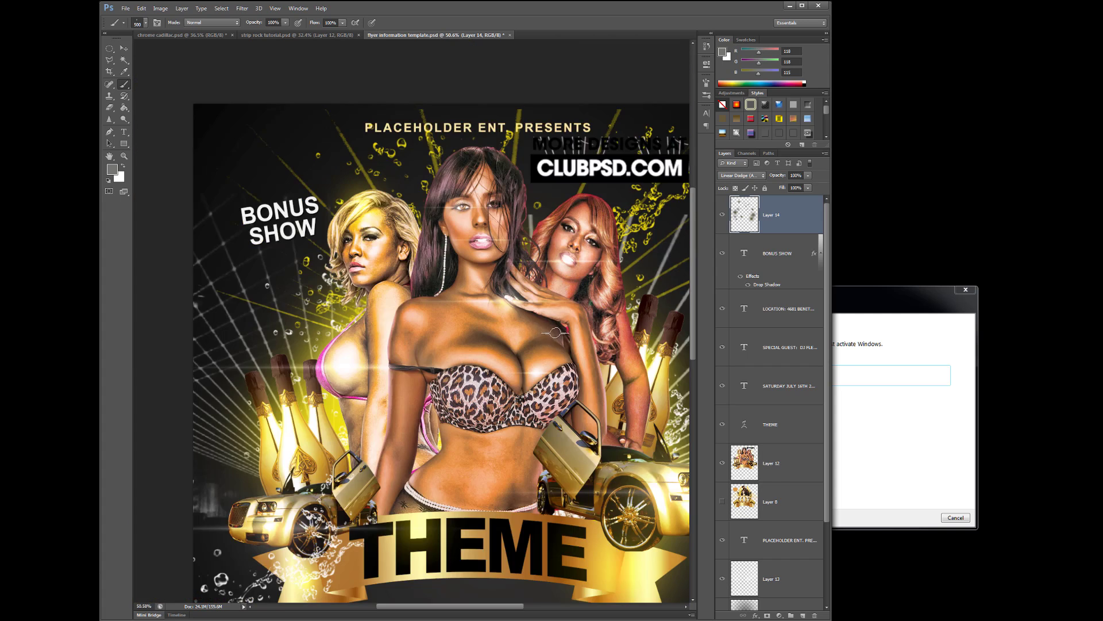
pyautogui.scroll(2, 555, 332)
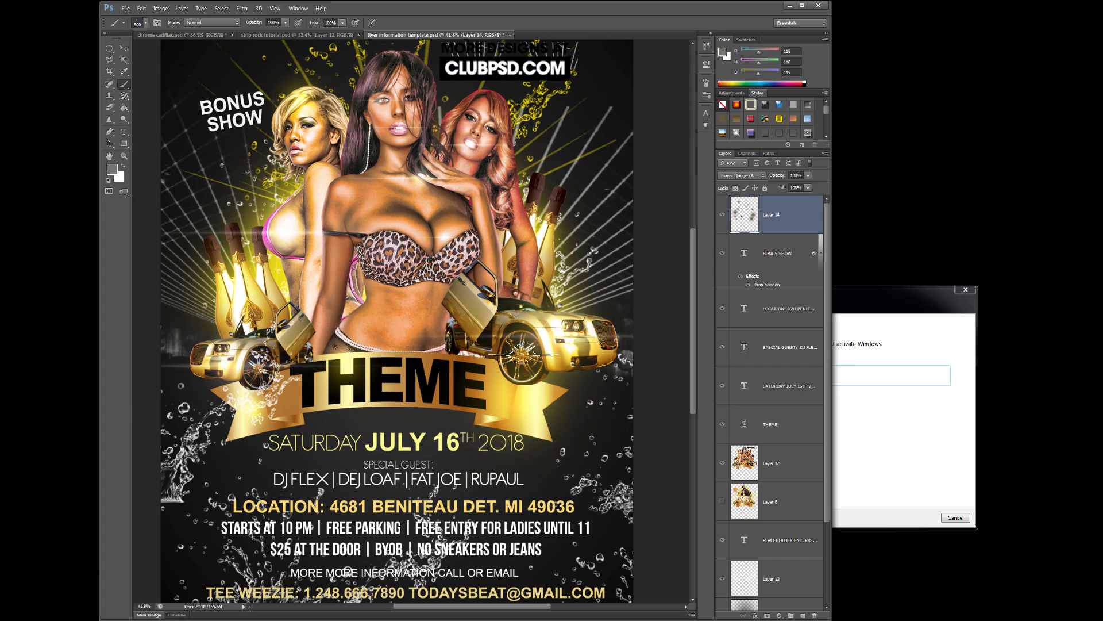
pyautogui.press('[')
pyautogui.press('[')
pyautogui.press('[')
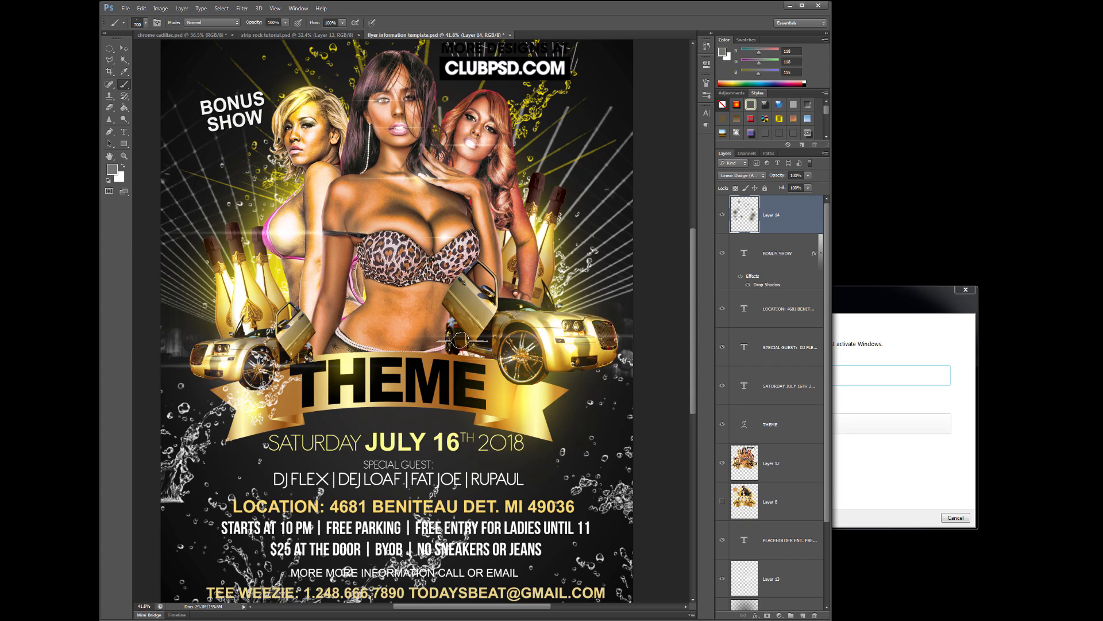
pyautogui.press('[')
pyautogui.press('[')
pyautogui.press('[')
pyautogui.press('[')
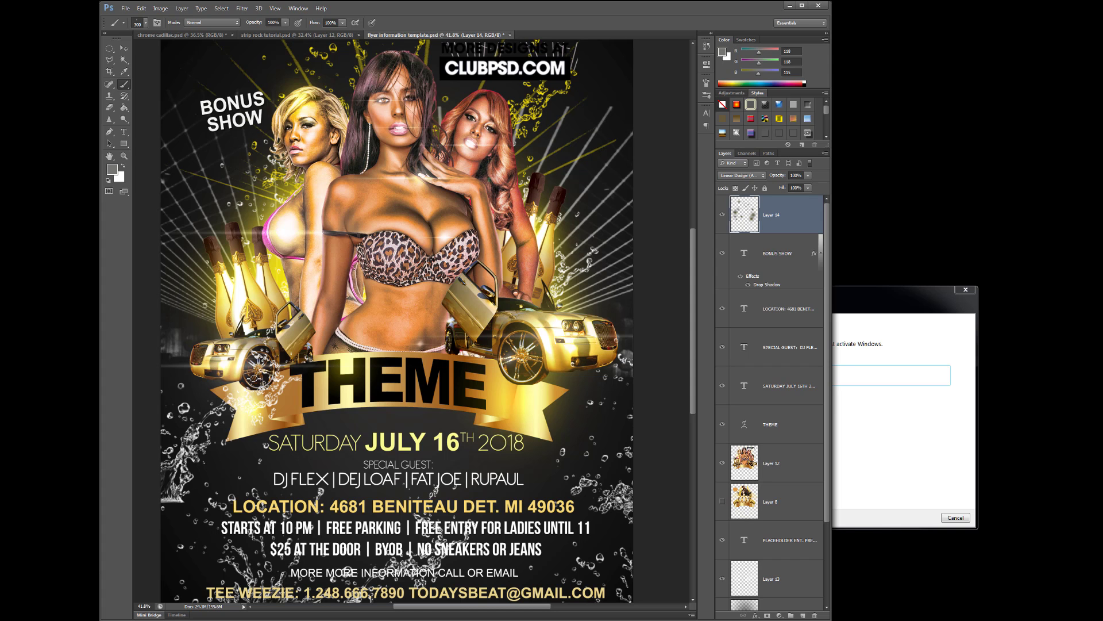
pyautogui.scroll(-2, 454, 394)
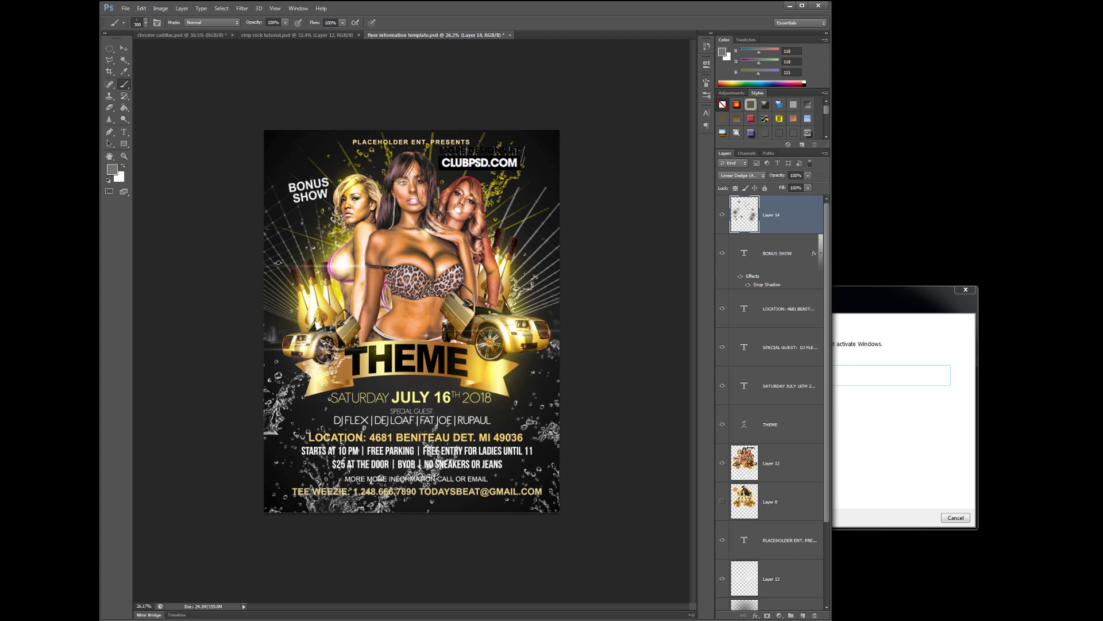
pyautogui.click(123, 48)
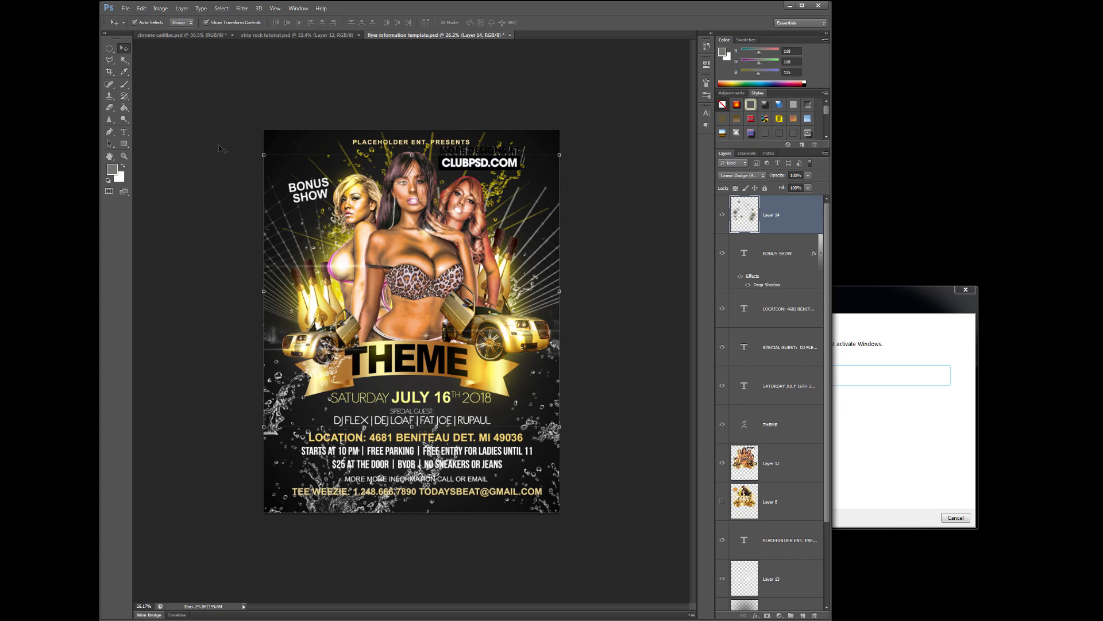
pyautogui.click(109, 108)
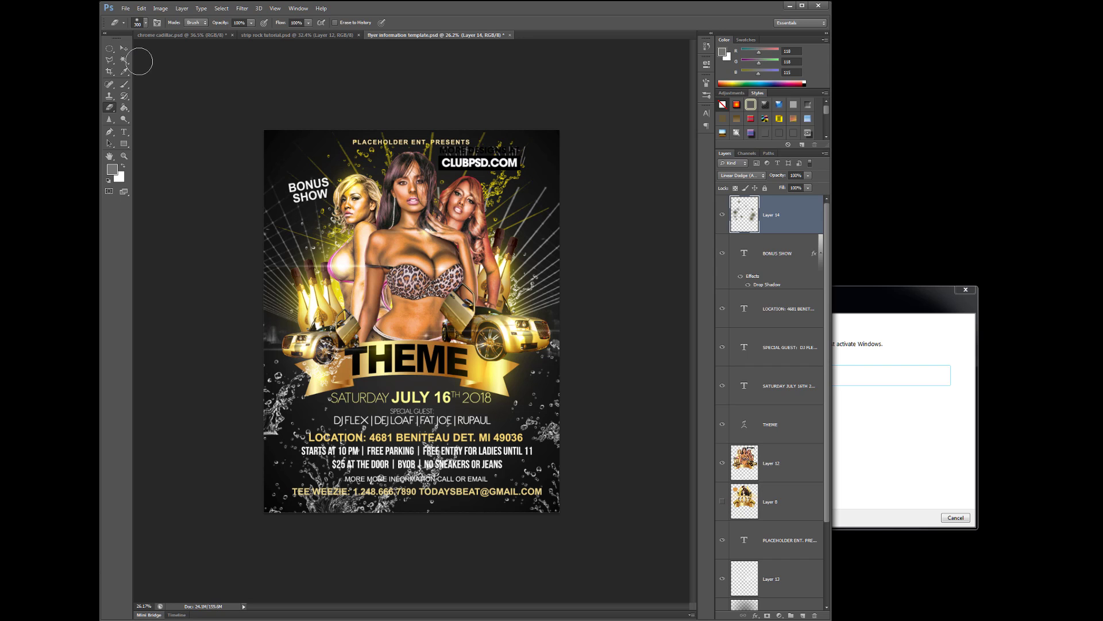
pyautogui.click(125, 53)
pyautogui.click(204, 123)
pyautogui.scroll(-3, 425, 241)
pyautogui.scroll(6, 444, 247)
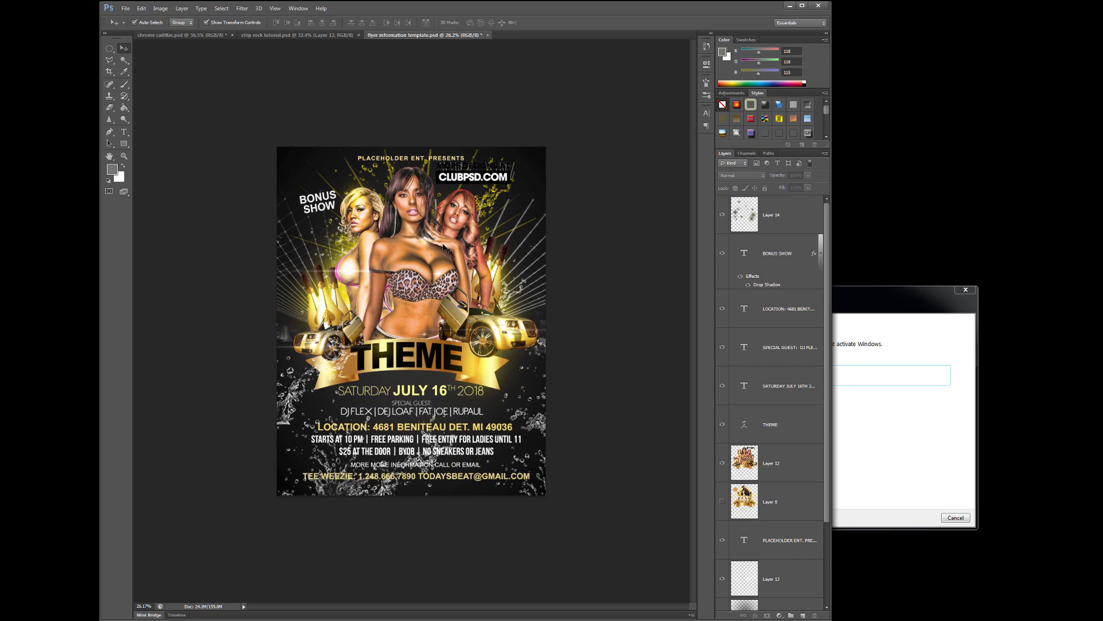
pyautogui.scroll(-1, 448, 251)
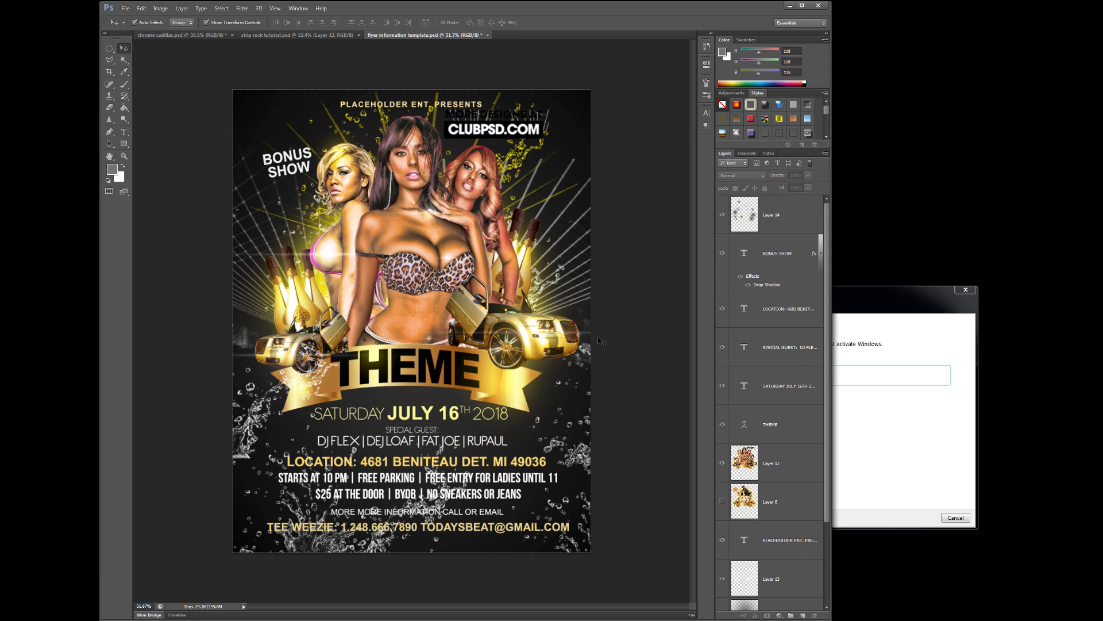